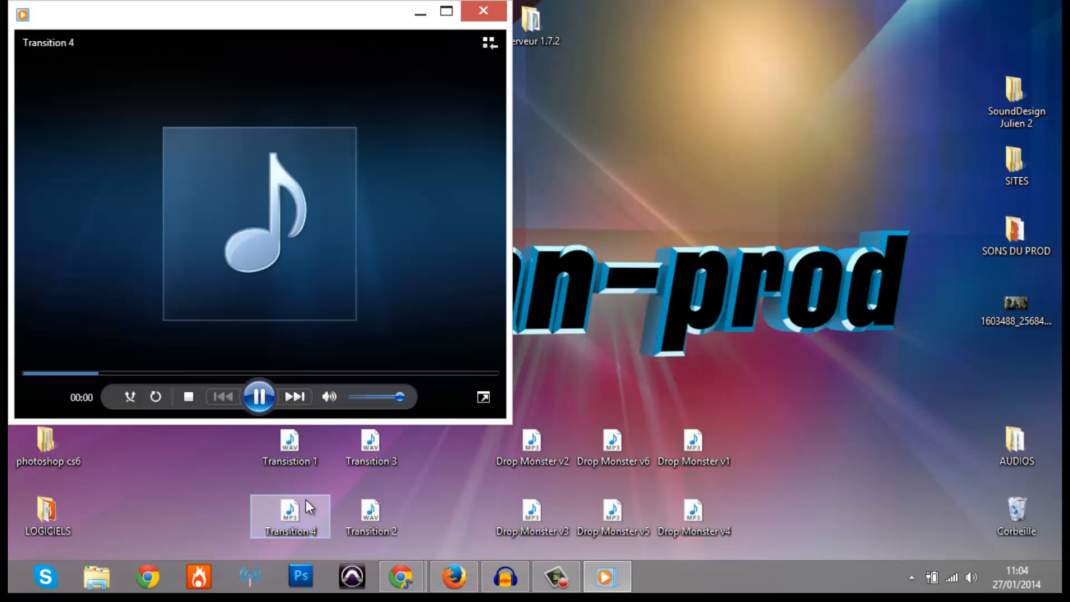
Step: Listen to the Transition 3 and Transistion 1 sound files from the desktop and close the player after each
click(479, 16)
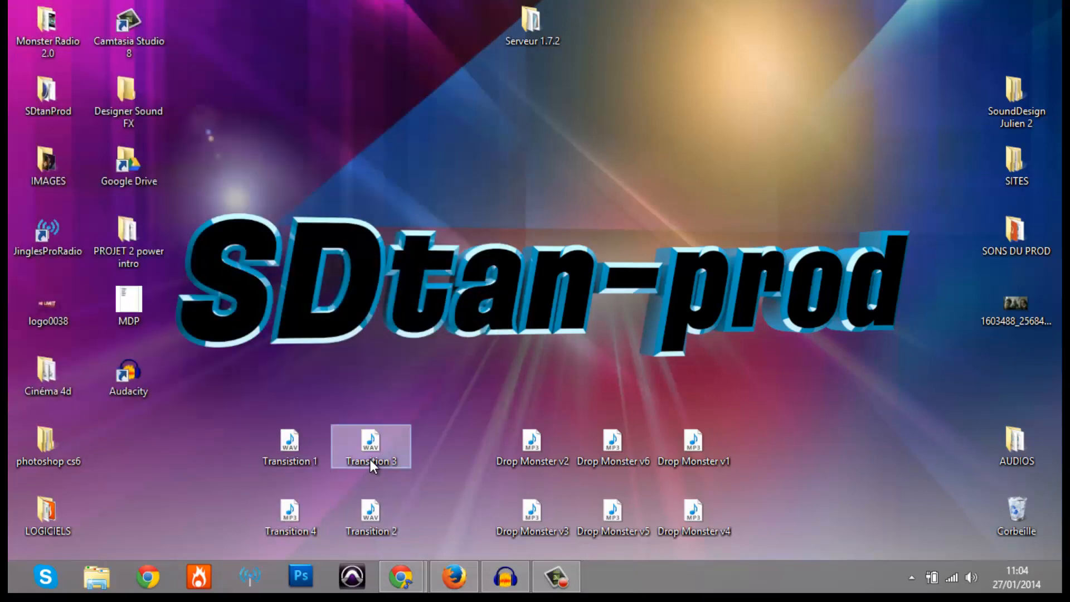
double_click(370, 460)
click(478, 16)
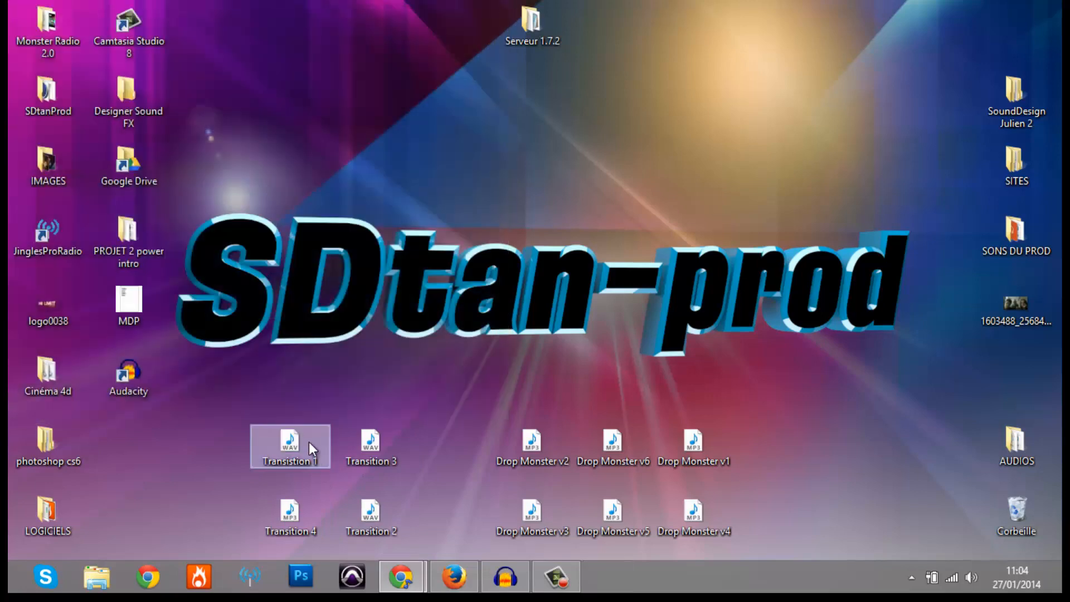
double_click(309, 442)
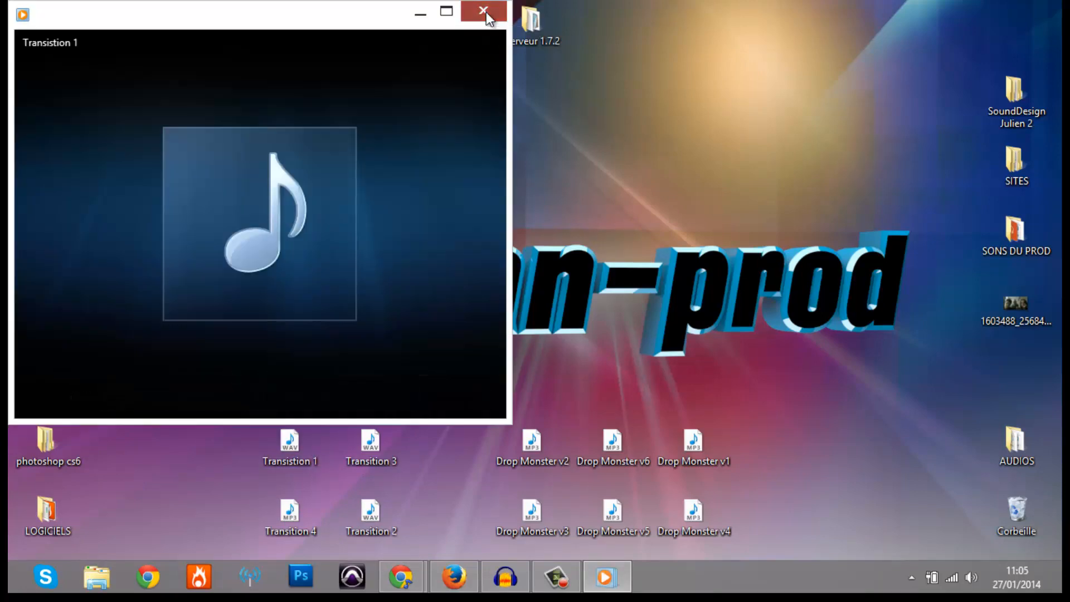
click(484, 12)
drag(495, 397, 612, 389)
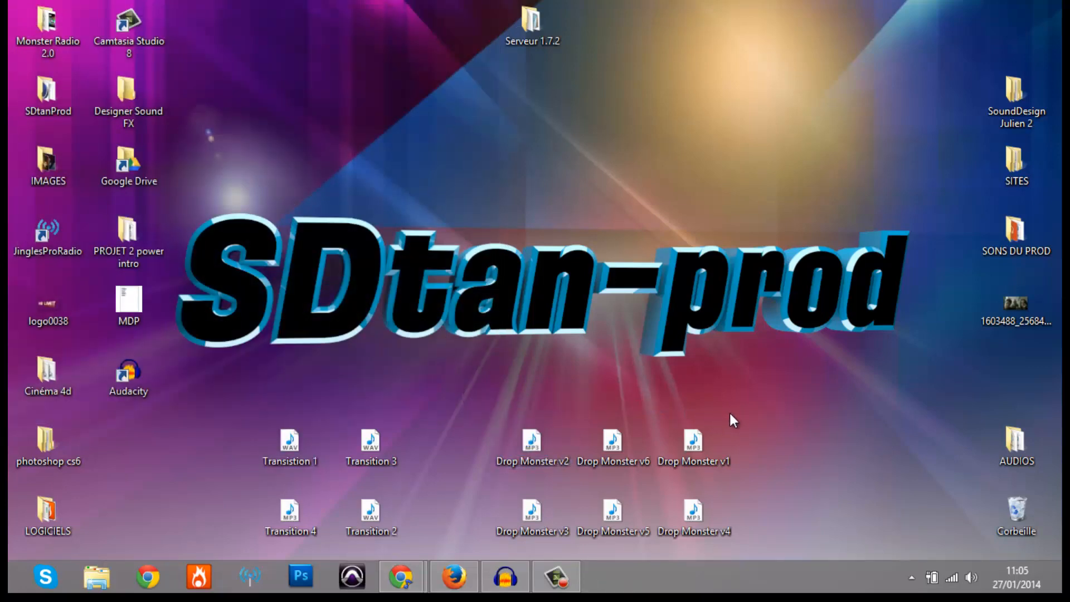
Step: Listen to the Drop Monster v2, v6, v1 and v4 sound files from the desktop and close the player
drag(733, 409, 505, 408)
drag(484, 407, 410, 543)
double_click(513, 465)
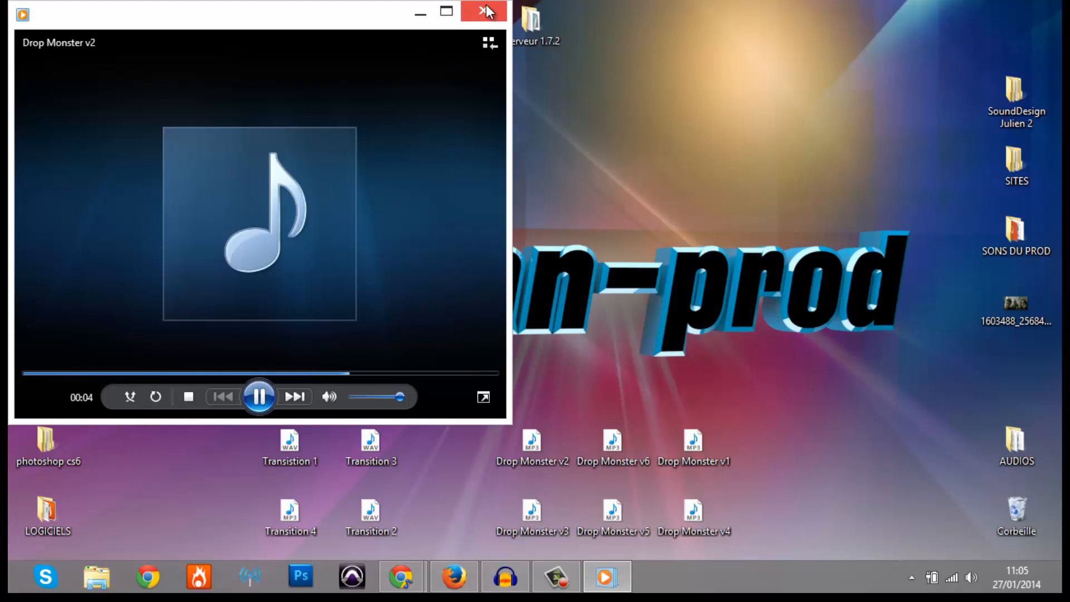
double_click(646, 430)
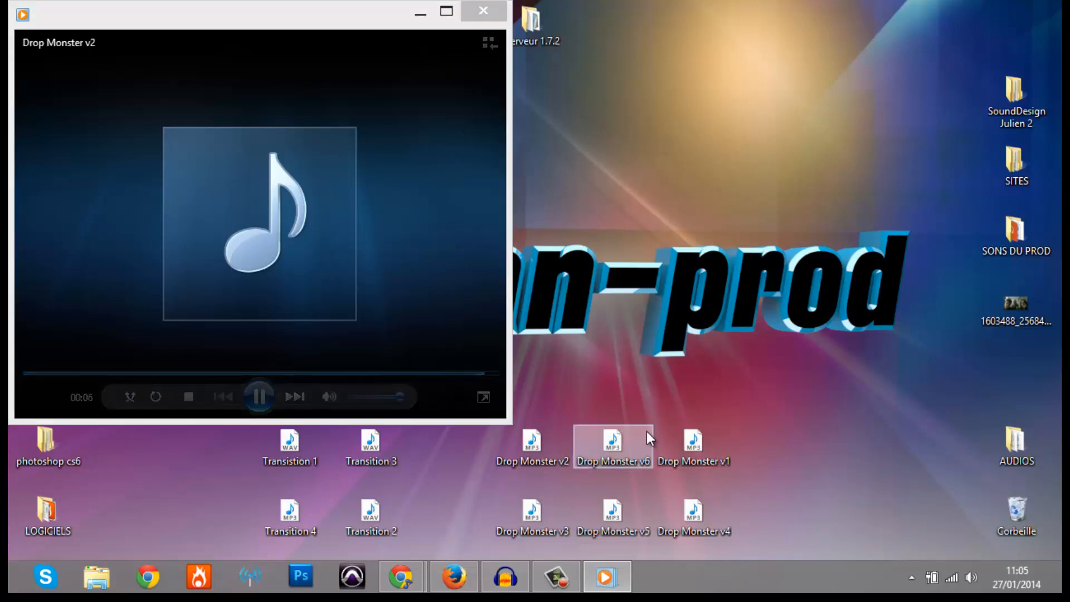
click(700, 444)
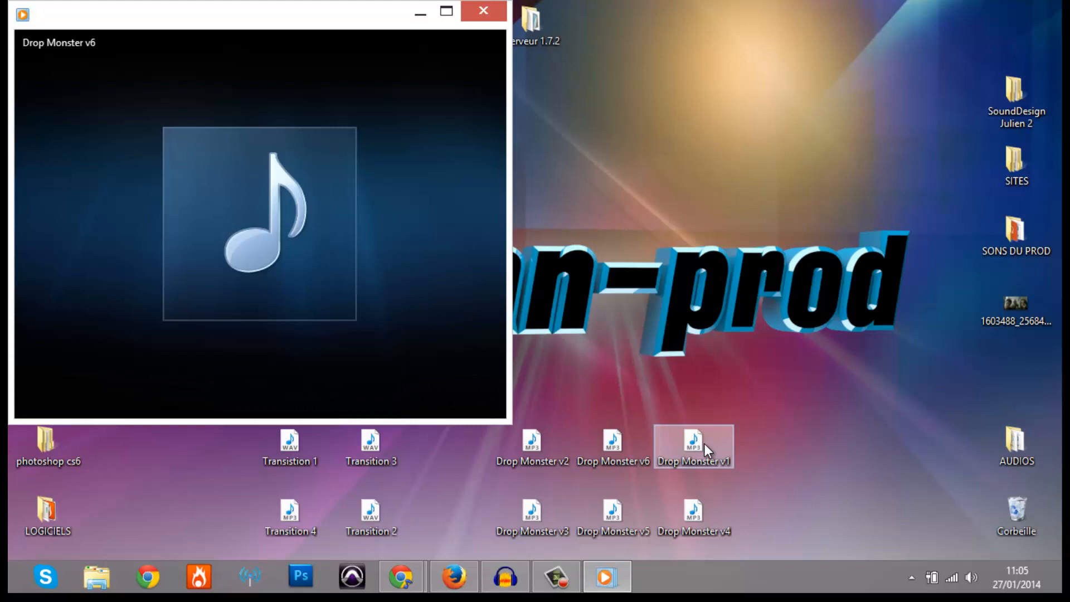
double_click(704, 444)
click(684, 501)
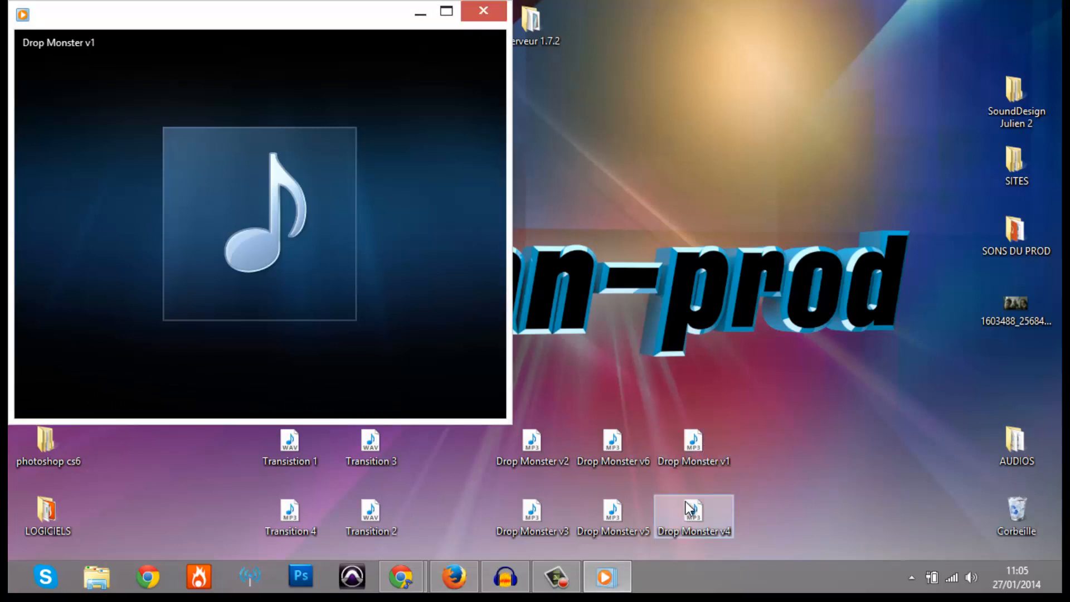
double_click(685, 503)
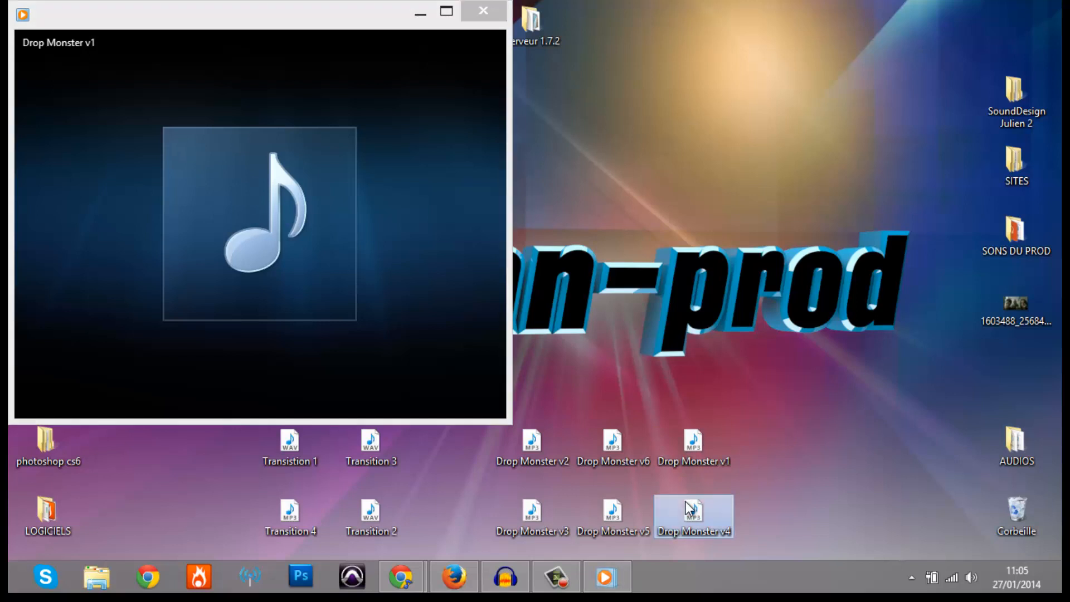
click(483, 13)
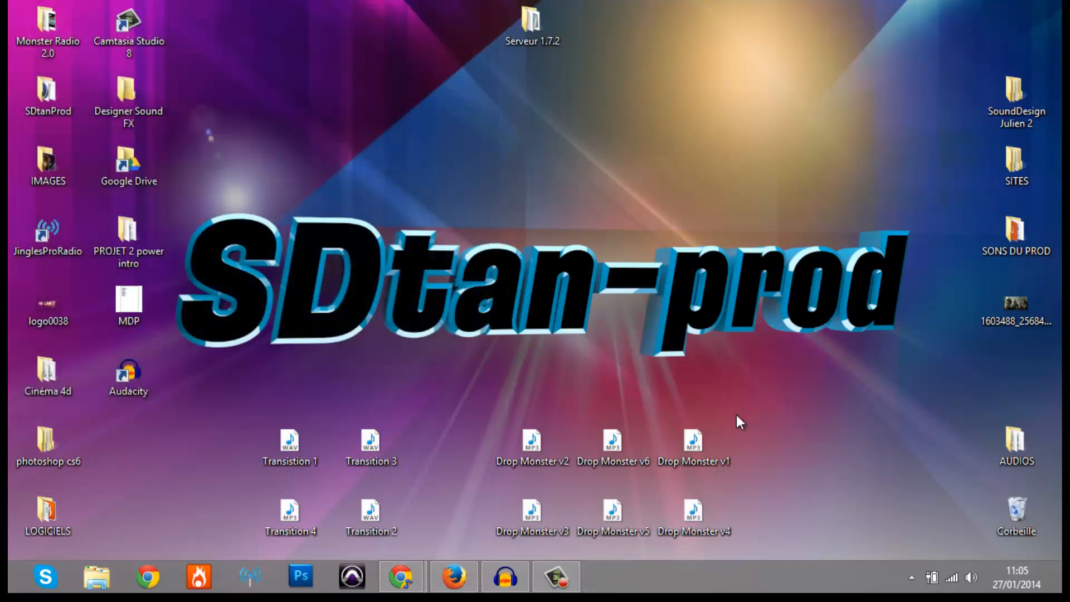
Step: Highlight the Drop Monster files on the desktop, clear the selection and switch to Audacity
drag(756, 400, 438, 545)
click(439, 544)
click(519, 579)
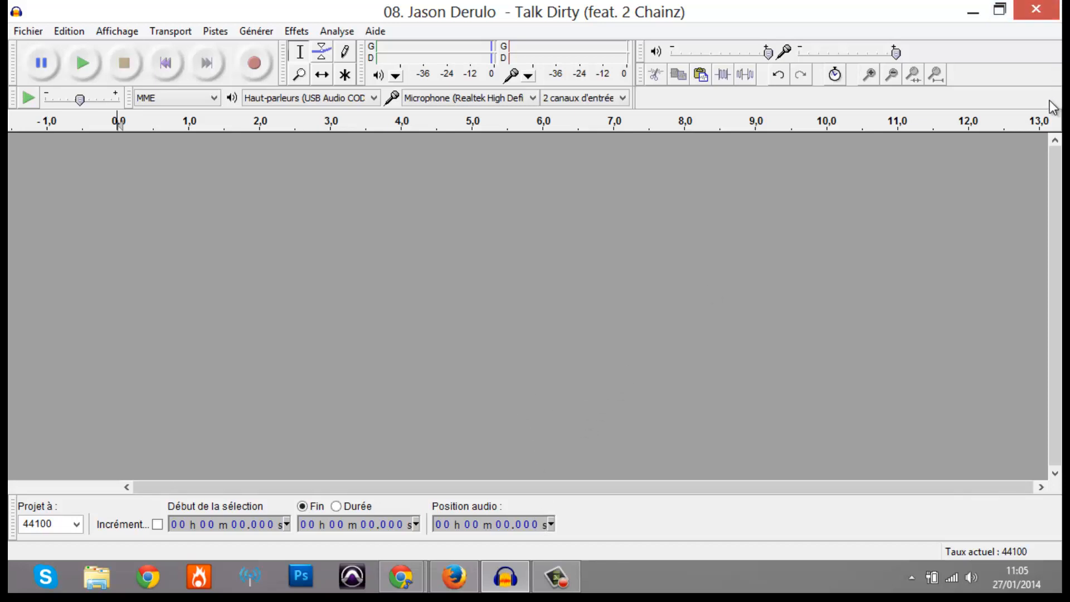
Step: Search the computer's files for "strom"
mouse_move(1051, 100)
click(1022, 134)
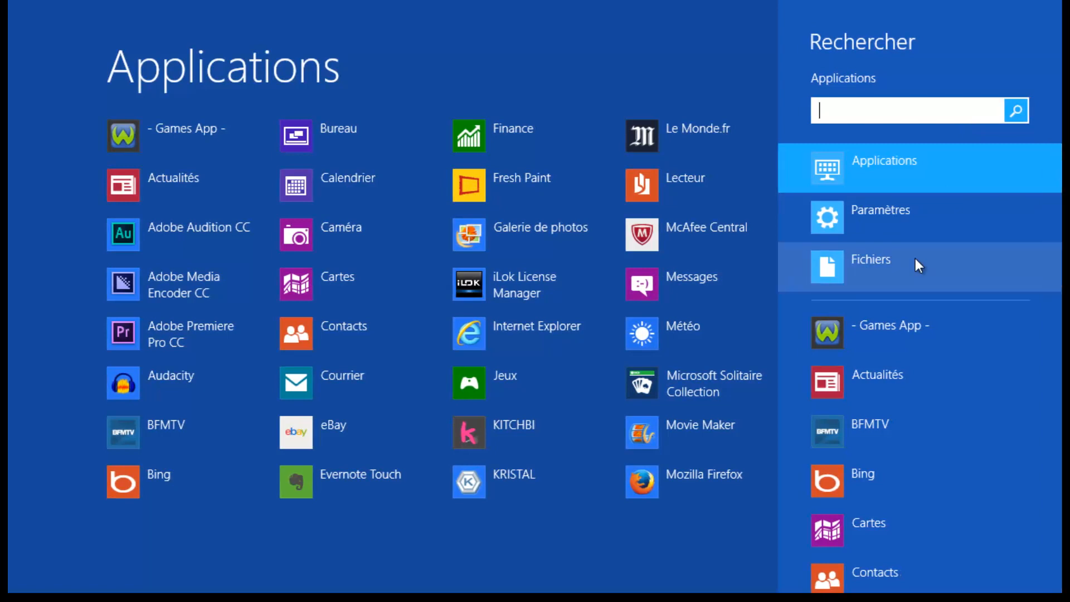
text(strom)
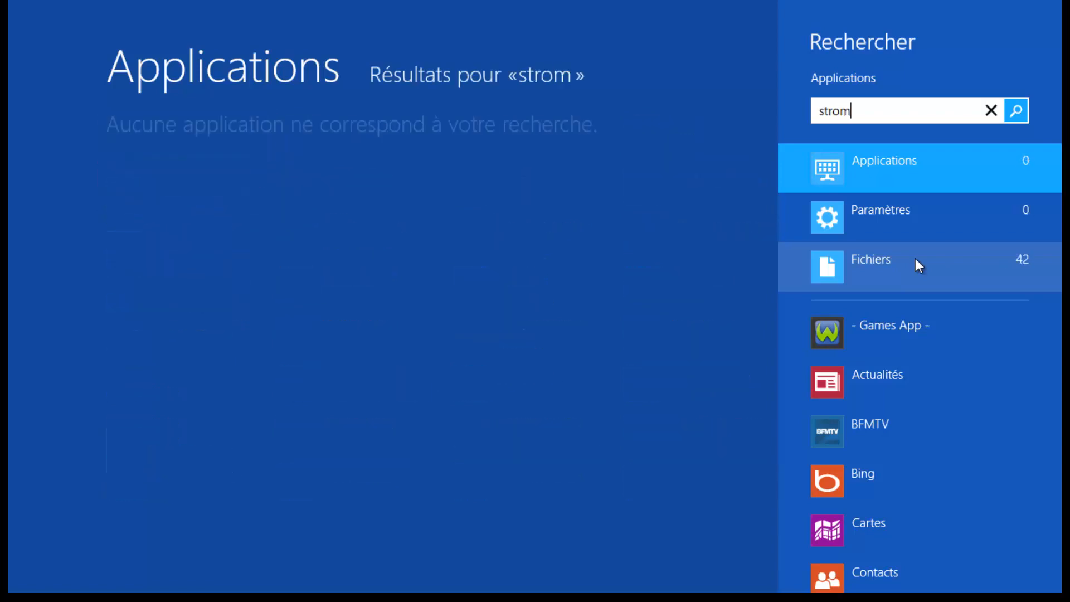
click(915, 259)
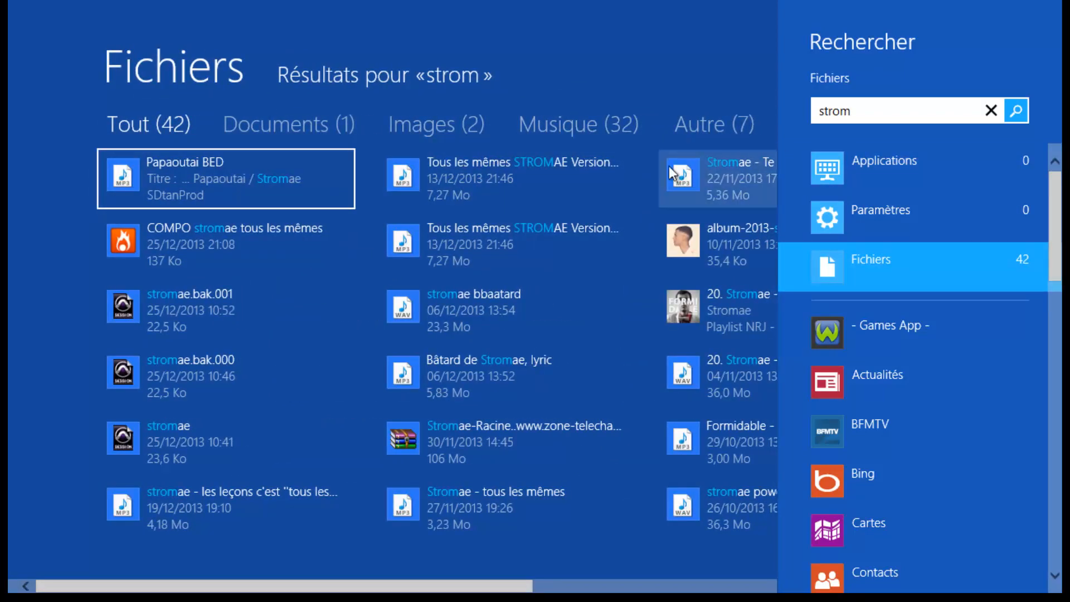
Step: Replace the file search term with "ta fête" and run the search
click(903, 109)
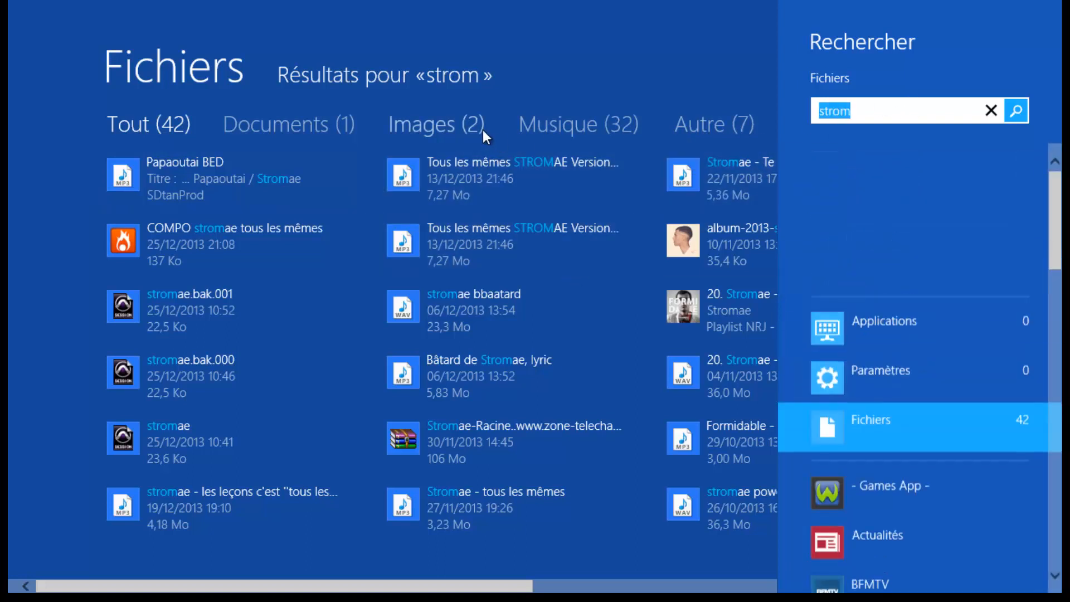
text(ta fête)
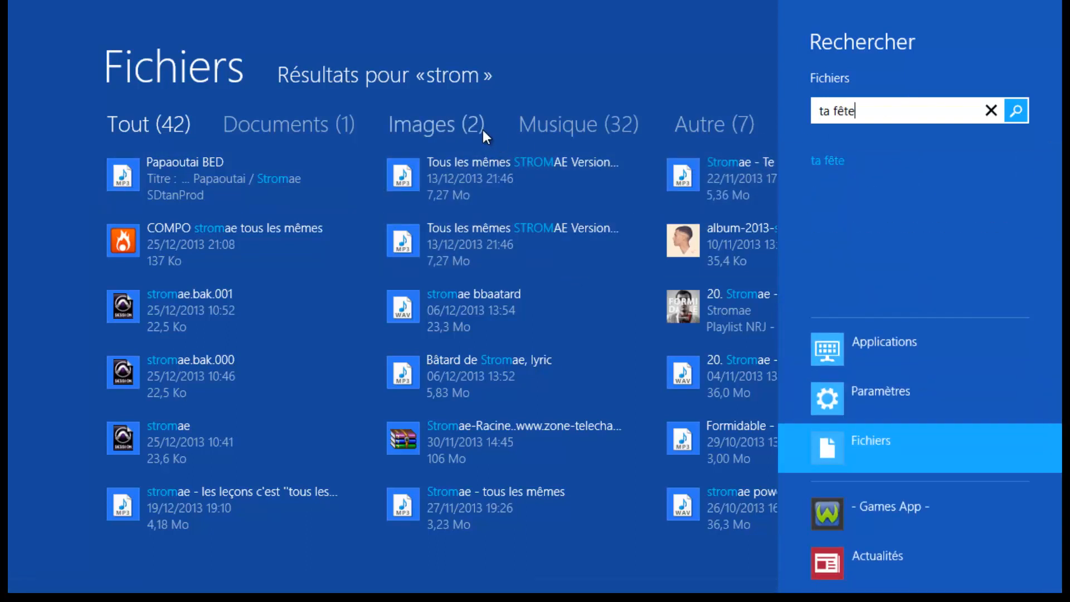
key(Return)
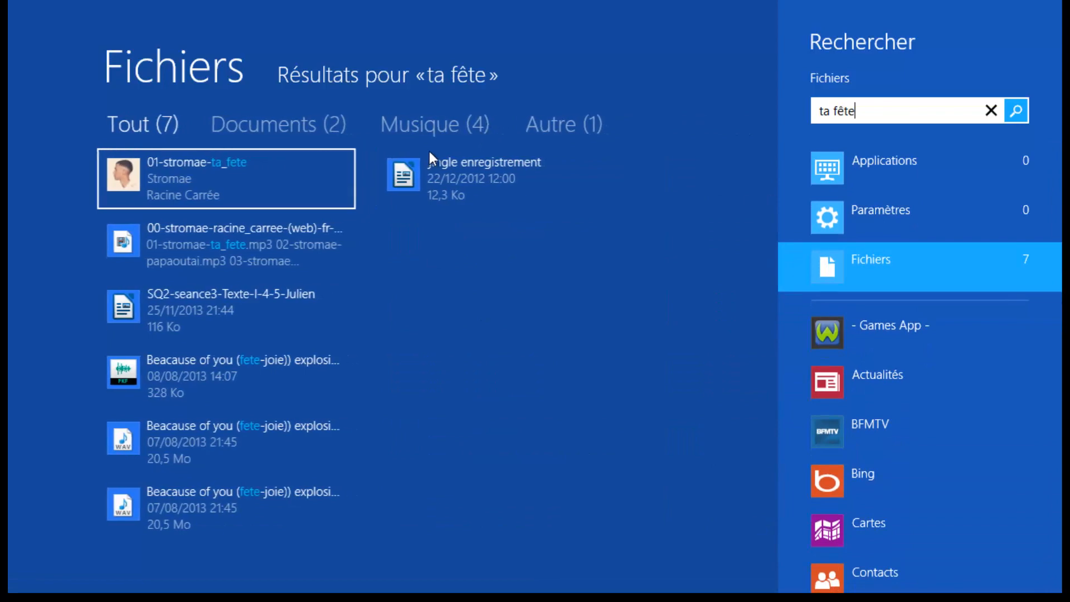
Step: Open the folder containing 01-stromae-ta_fete and import that track into the empty Audacity project
right_click(320, 184)
click(56, 538)
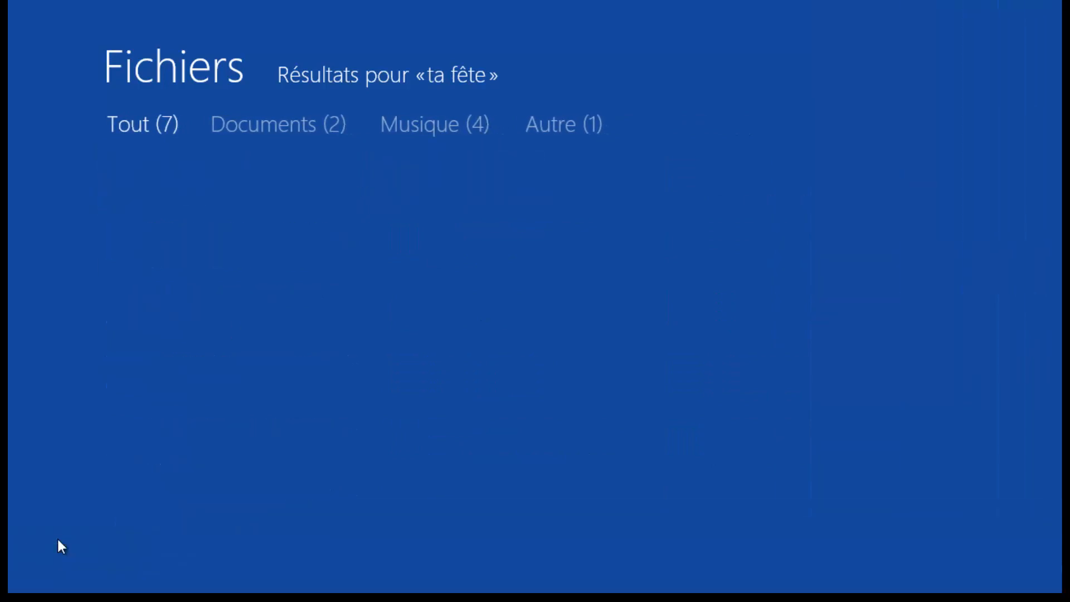
drag(627, 10, 995, 34)
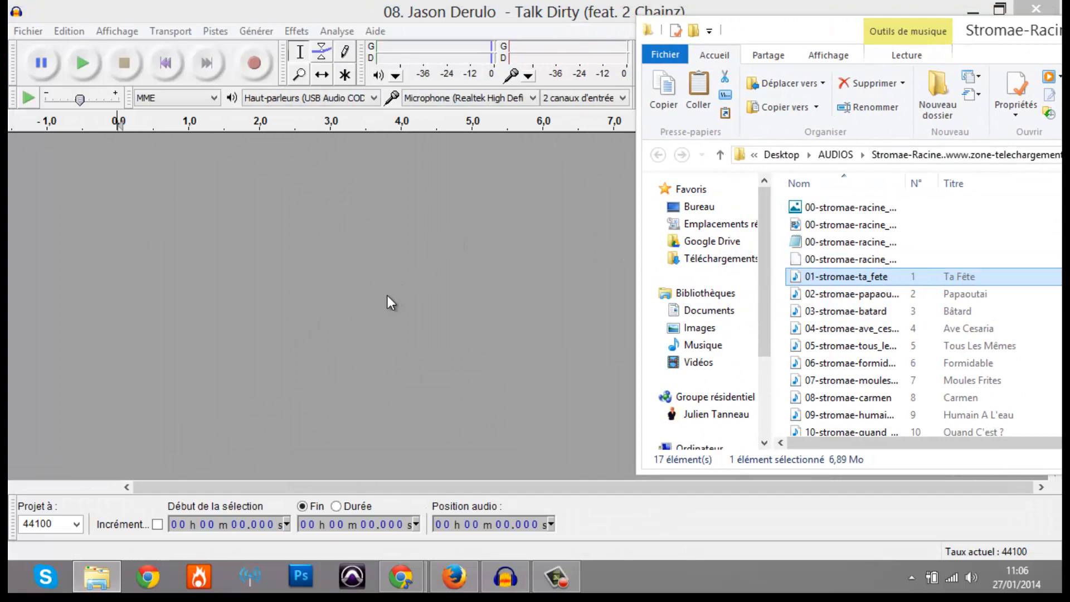
click(386, 4)
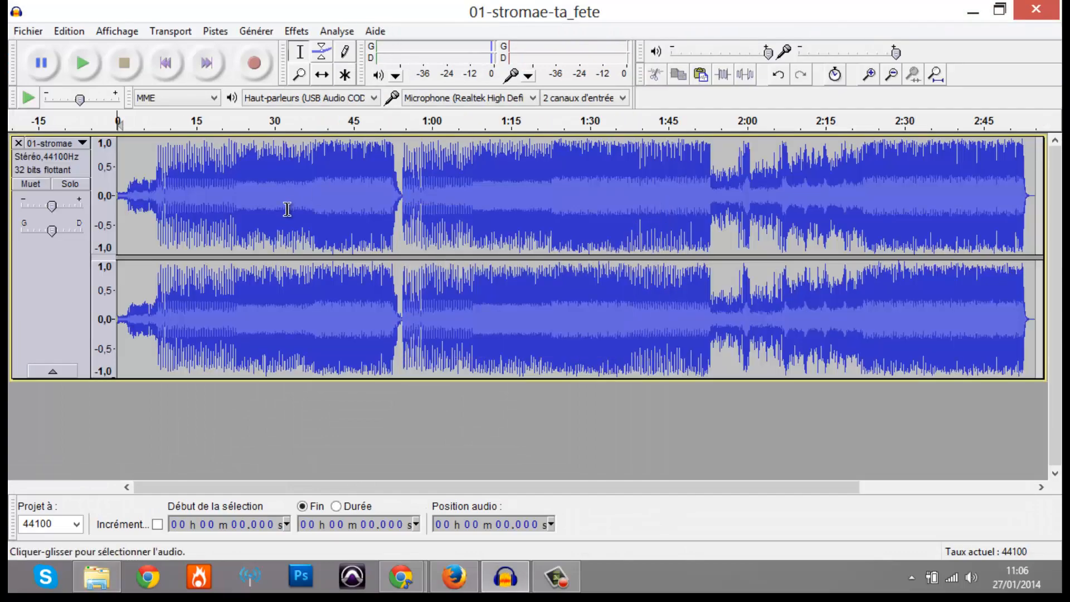
Step: Play the imported track from its start and stop playback at about 8 seconds
ctrl+scroll(160, 202, up, 4)
ctrl+scroll(160, 202, down, 2)
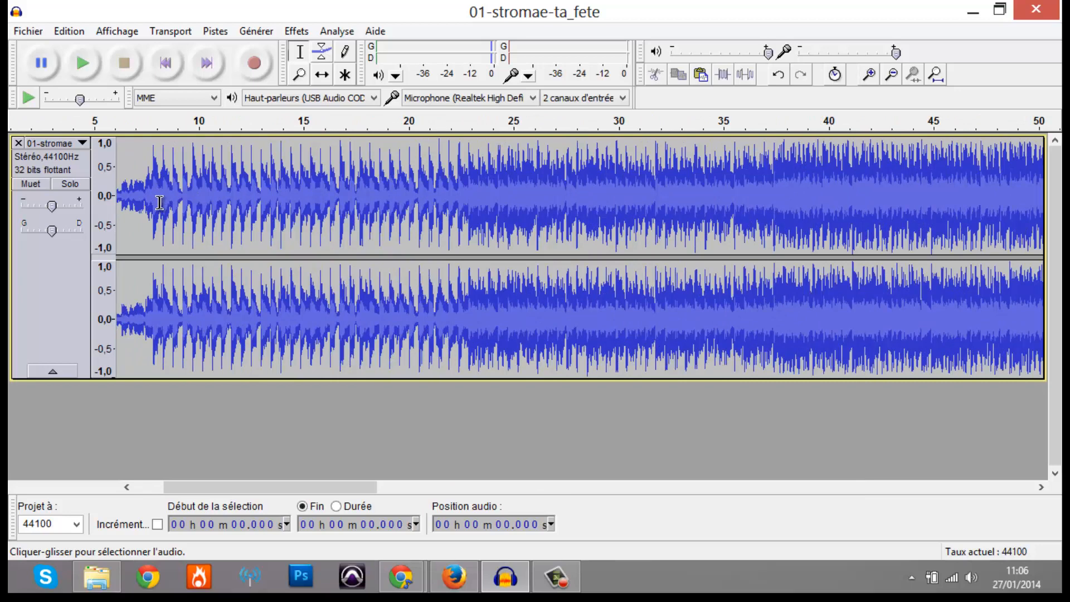
ctrl+scroll(170, 199, down, 2)
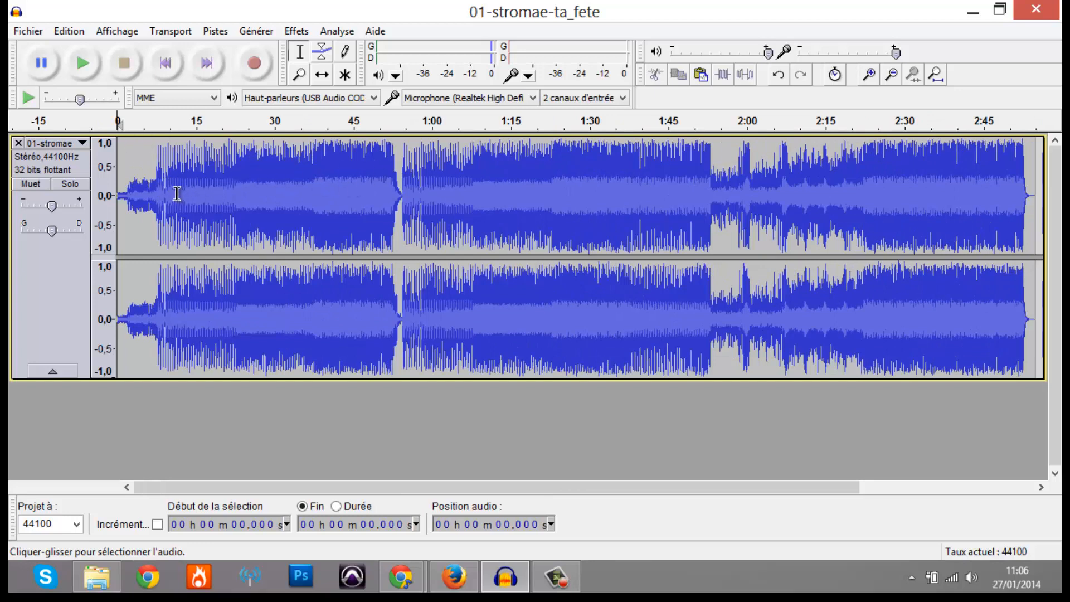
key(space)
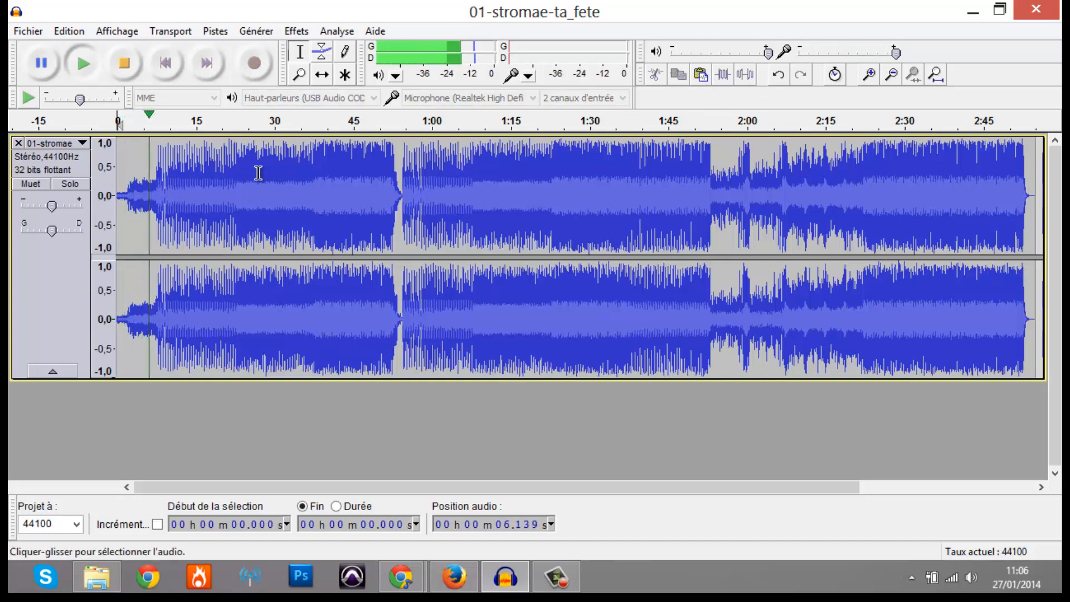
scroll(258, 173, up, 3)
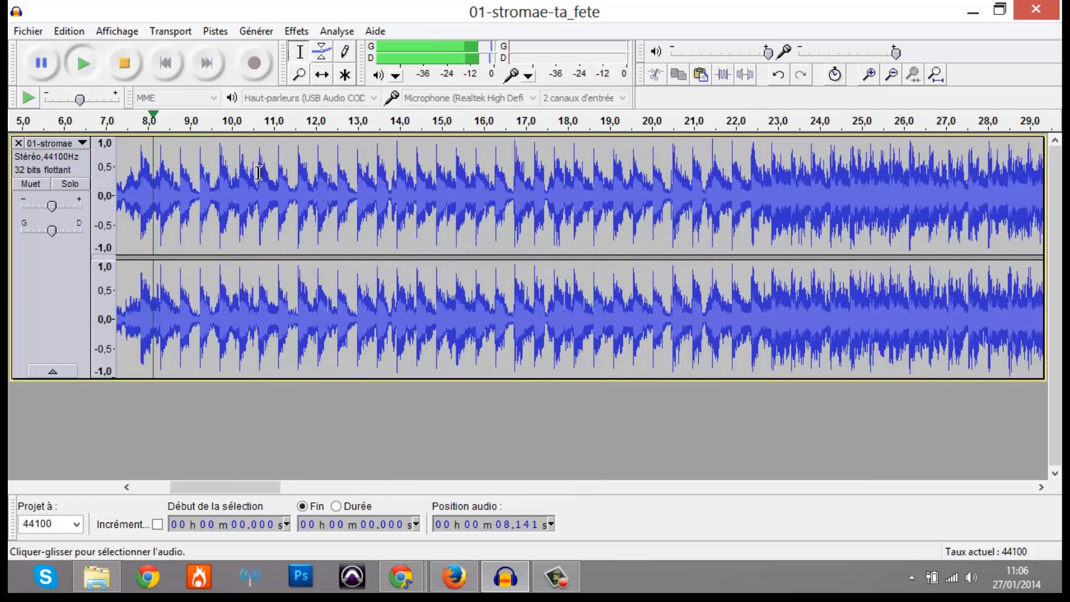
key(space)
scroll(260, 173, down, 2)
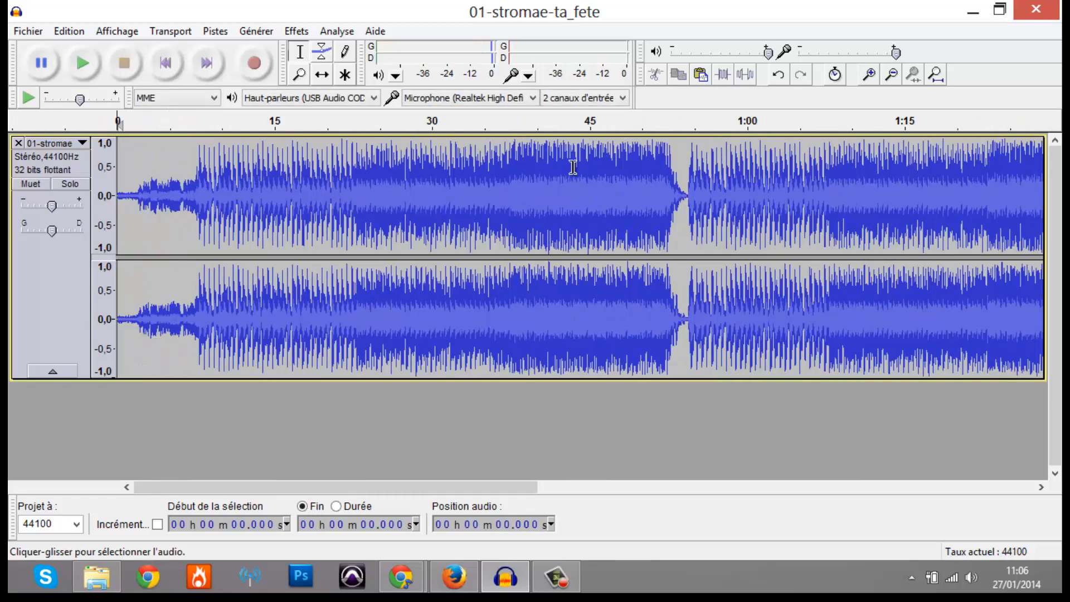
Step: Locate the quiet break in the waveform and play a short excerpt from 53.925 s
click(693, 199)
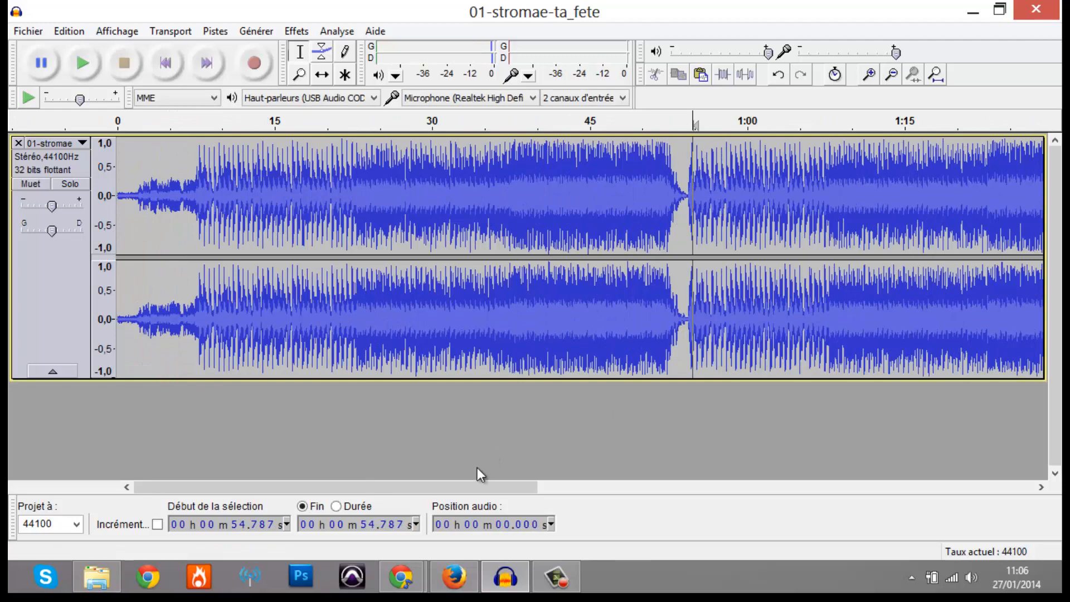
drag(486, 492, 696, 379)
click(740, 245)
scroll(551, 209, down, 2)
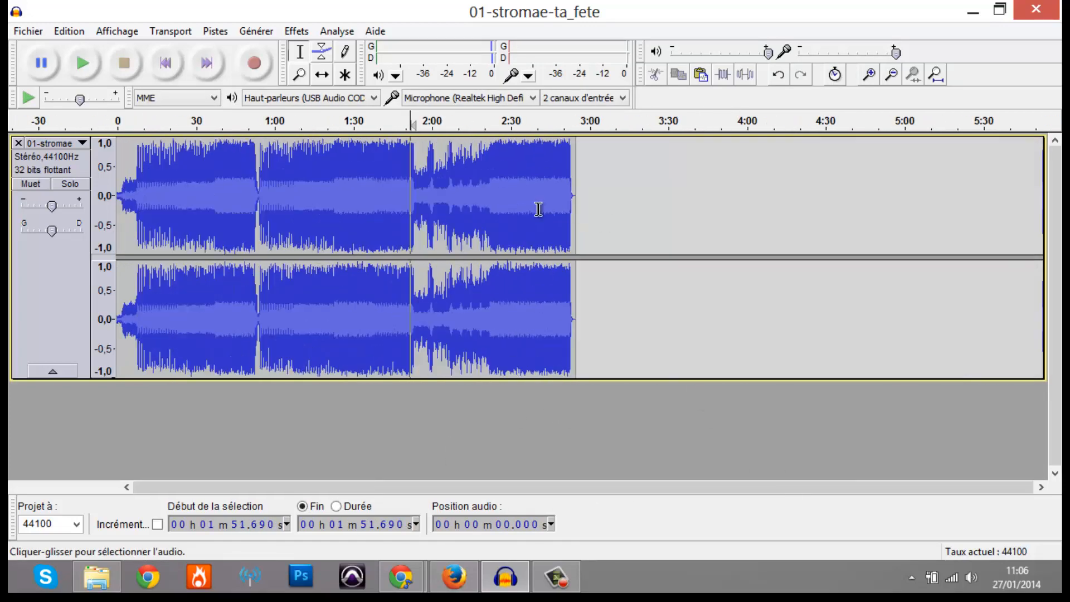
click(259, 194)
key(space)
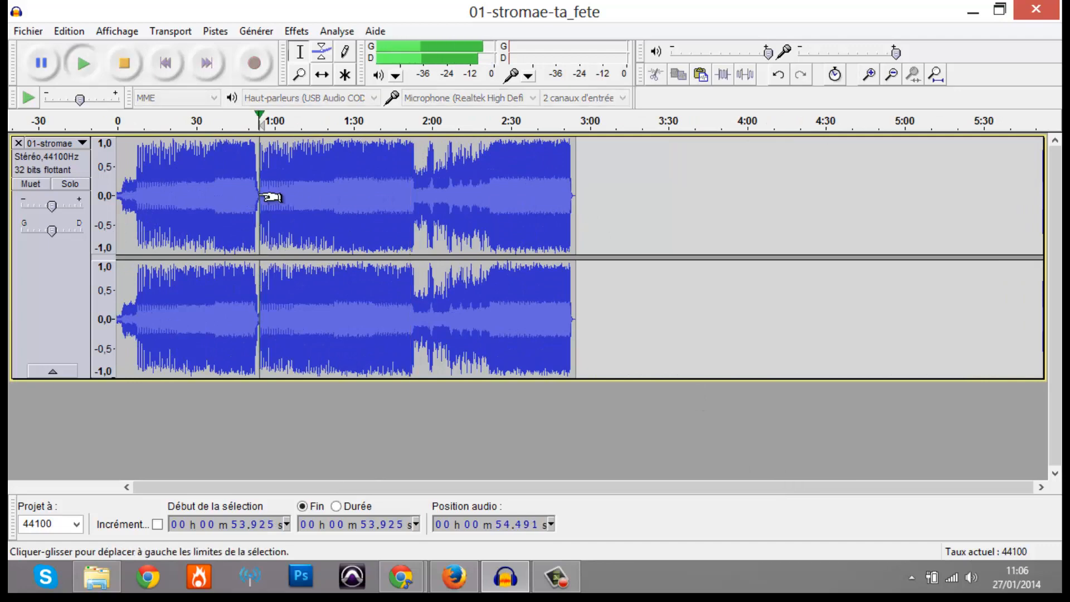
scroll(270, 196, up, 2)
scroll(270, 196, down, 1)
key(space)
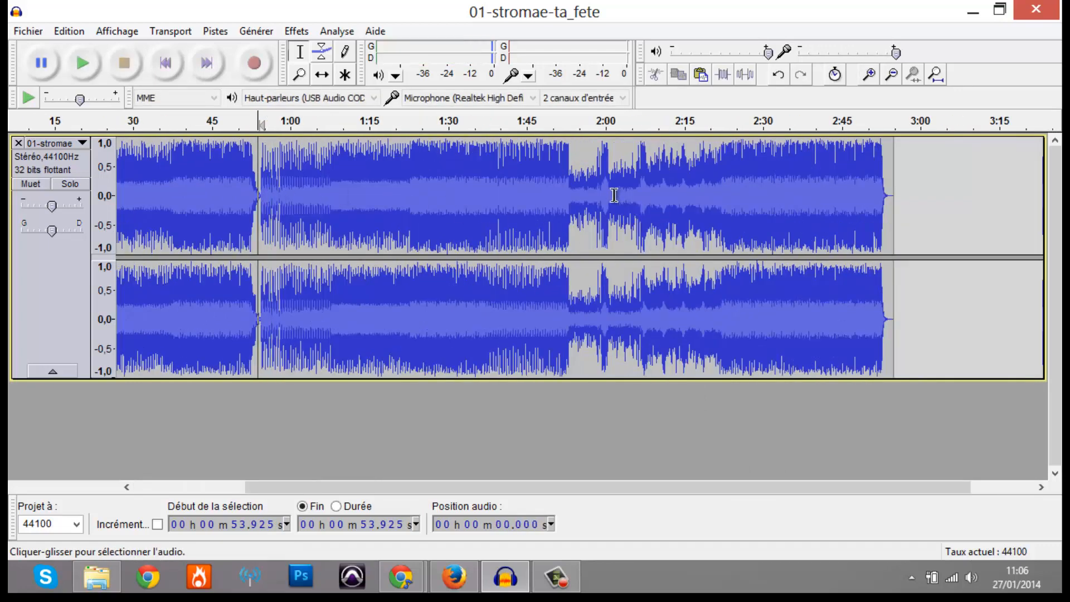
Step: Audition the track's second half, starting playback from about 1:54, 2:01 and 2:20
click(576, 191)
key(space)
click(609, 190)
key(space)
click(712, 196)
key(space)
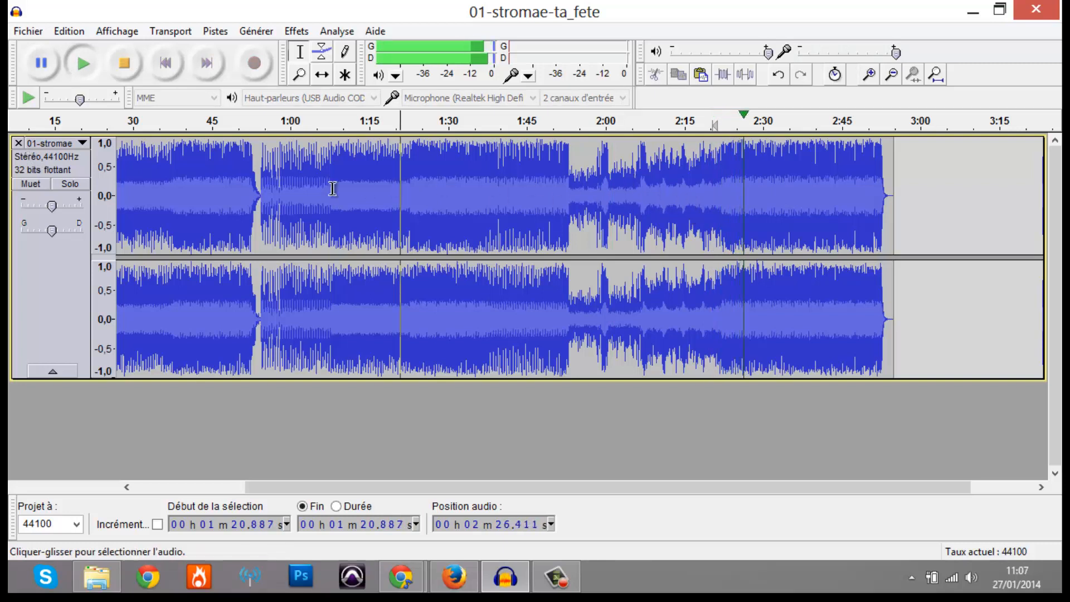
Step: Play the track from 53.298 s and examine the waveform around 1:07 for the cut point
click(258, 193)
key(space)
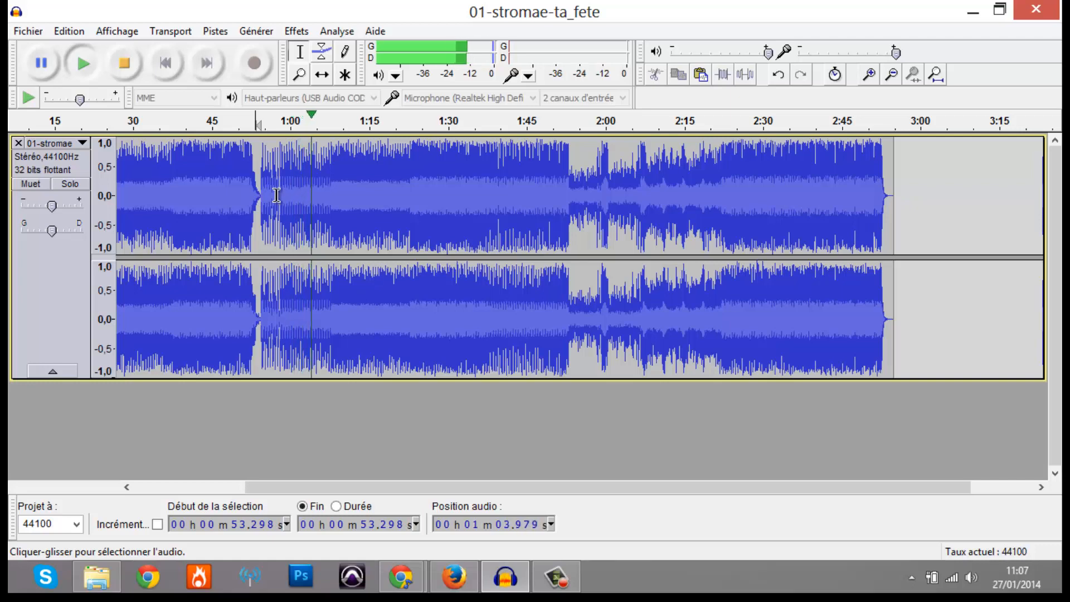
scroll(277, 195, up, 3)
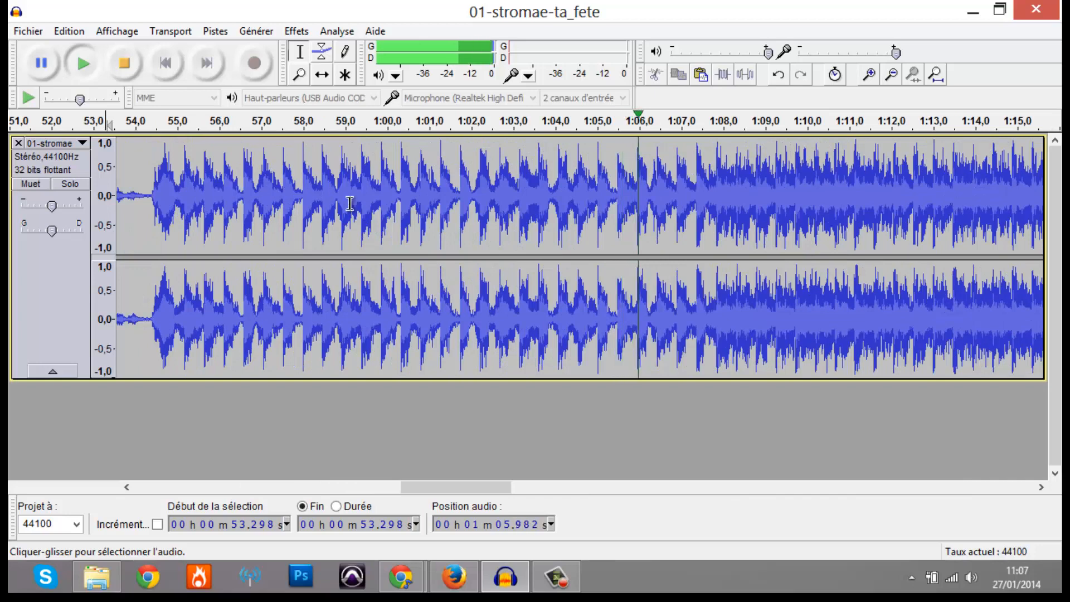
scroll(350, 204, down, 1)
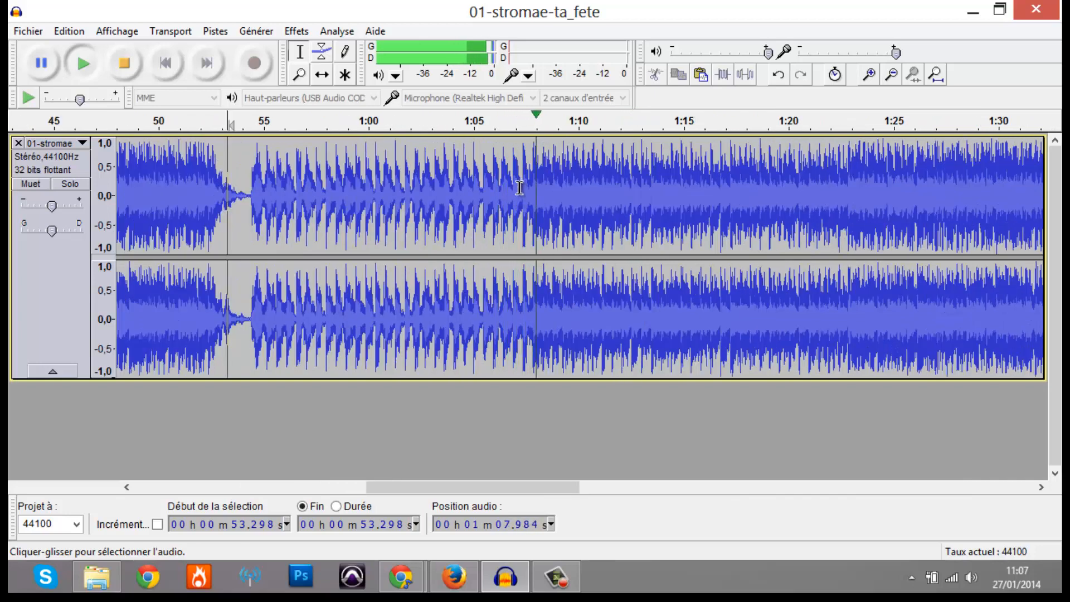
Step: Delete the audio from the track's start to 1 min 07.190 s and play the shortened track
drag(520, 189, 8, 20)
key(space)
scroll(8, 140, down, 2)
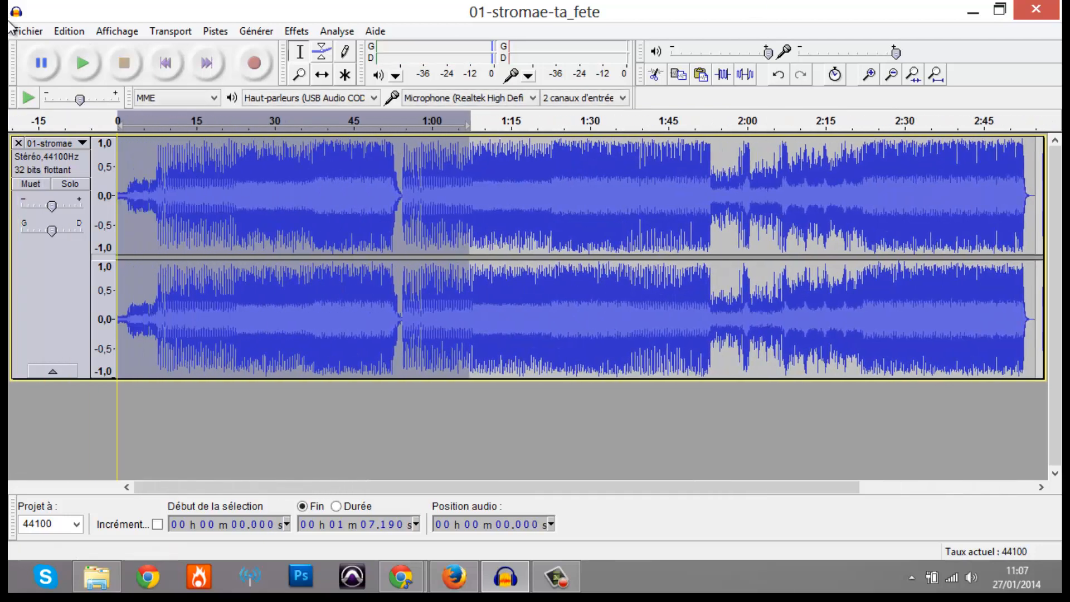
key(Delete)
key(space)
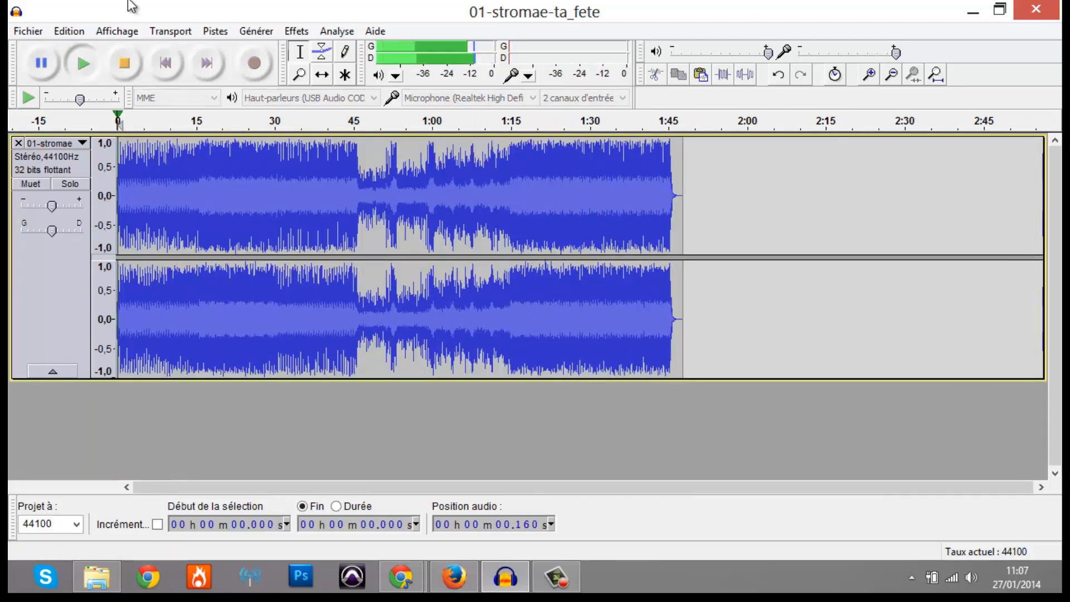
Step: Delete about the first 0.17 s of the track so it starts on the beat, and play it from the start
key(space)
key(ctrl+1)
key(ctrl+1)
key(ctrl+1)
key(ctrl+1)
key(ctrl+1)
key(ctrl+1)
key(ctrl+1)
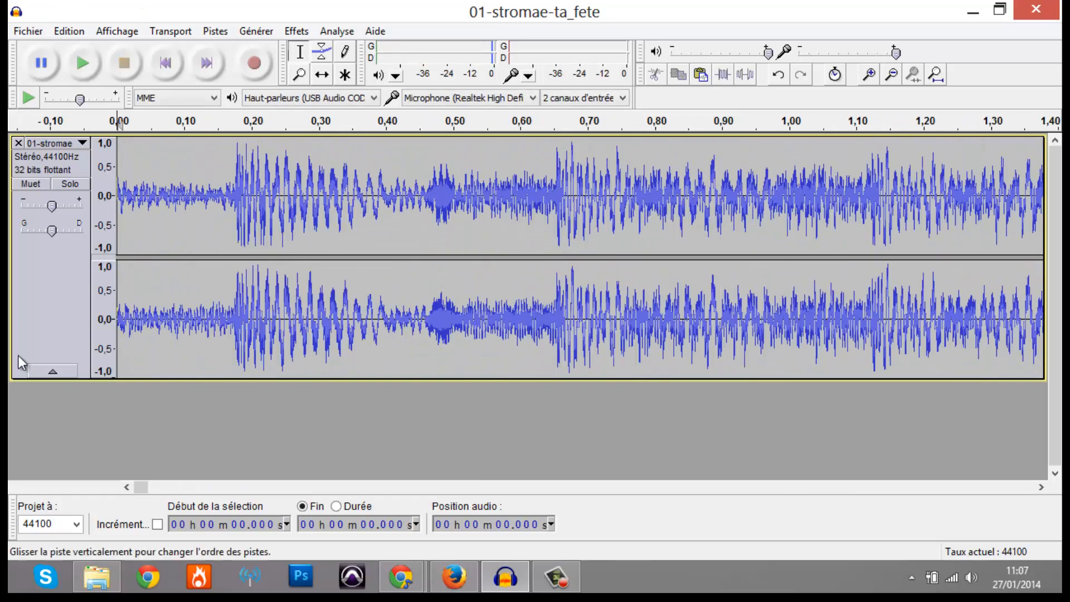
key(space)
key(space)
drag(231, 167, 22, 150)
key(space)
key(Delete)
key(space)
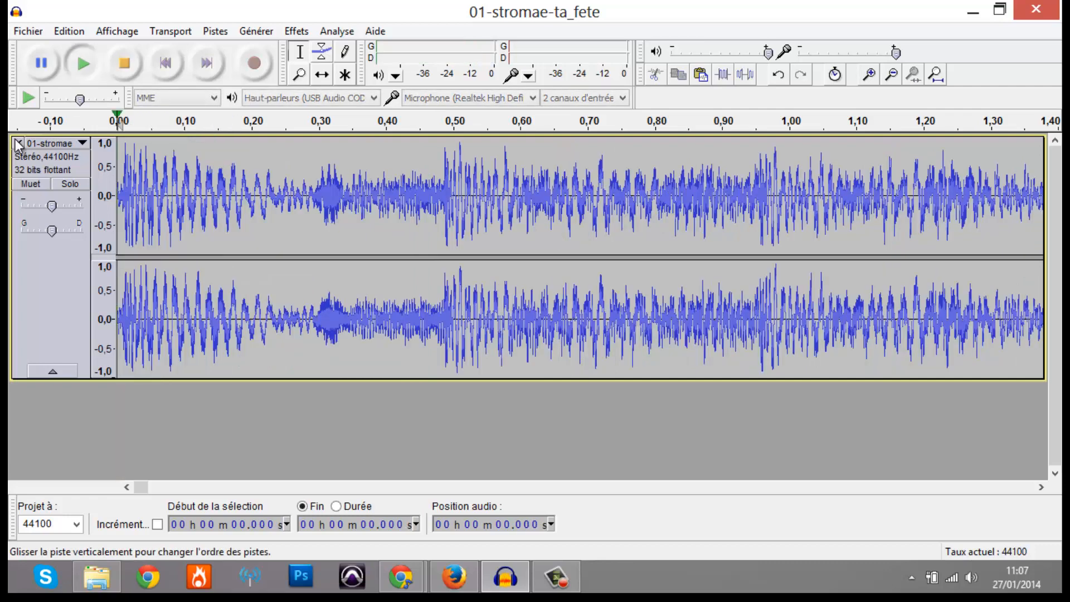
Step: Listen up to the change at about 15 s and delete the track's audio from 15.284 s to the end
key(ctrl+3)
key(ctrl+3)
key(ctrl+3)
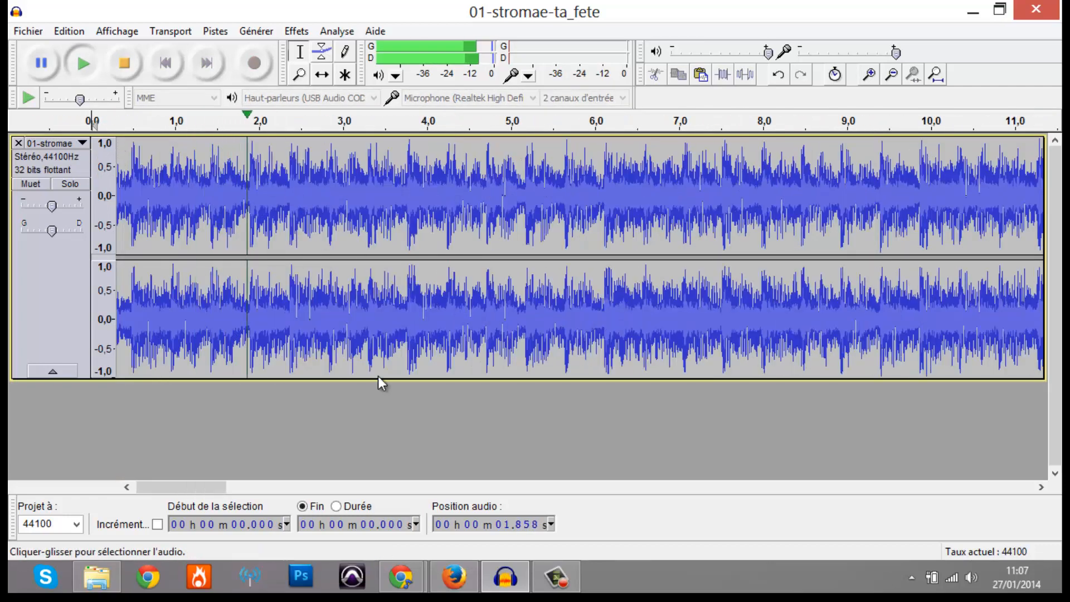
key(ctrl+3)
drag(198, 490, 277, 483)
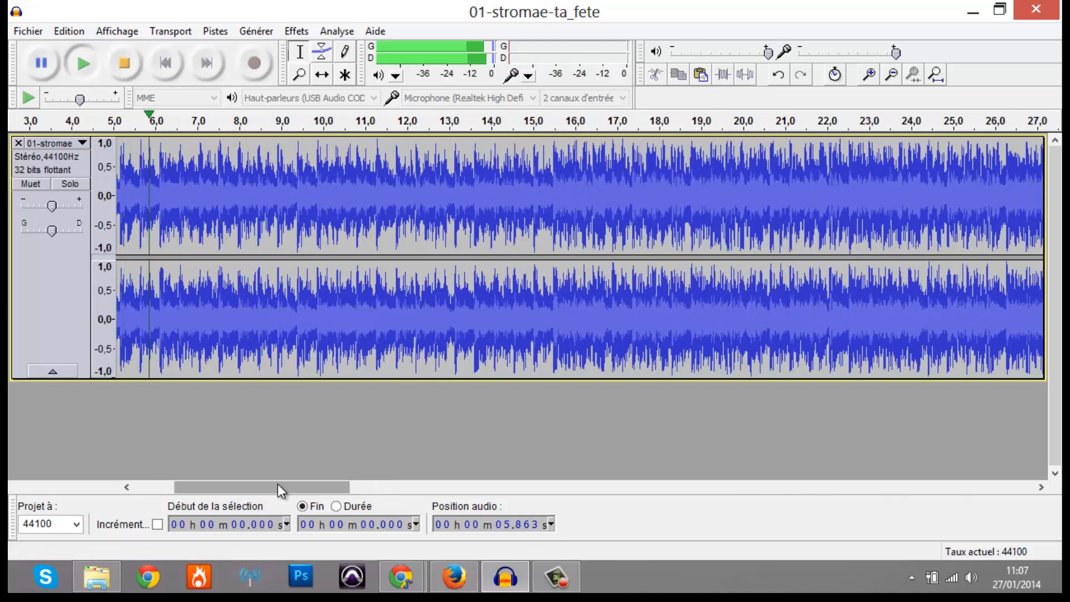
key(ctrl+3)
key(ctrl+3)
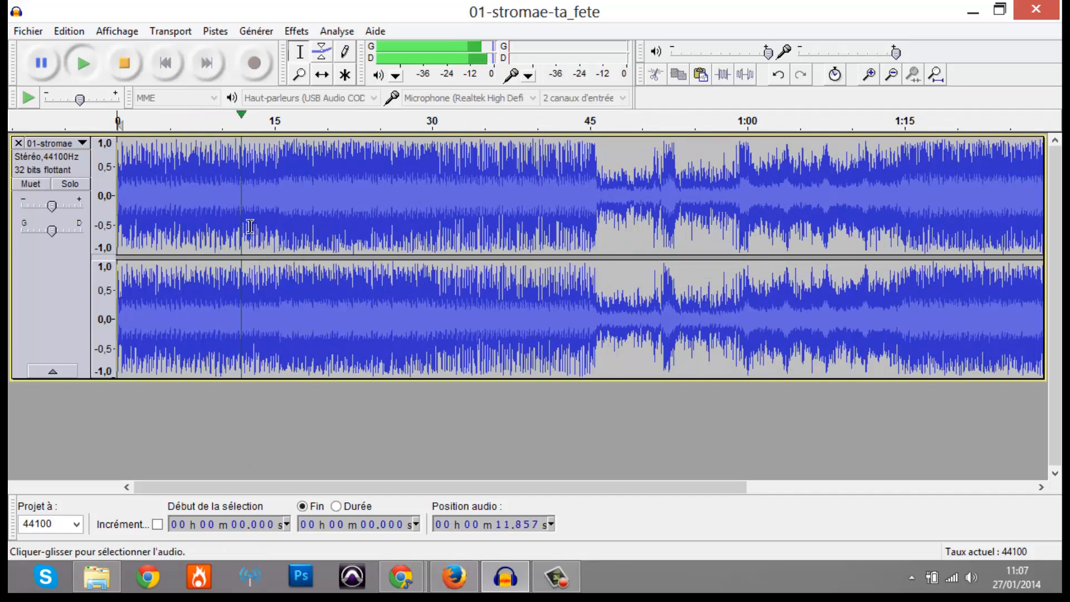
scroll(265, 217, up, 1)
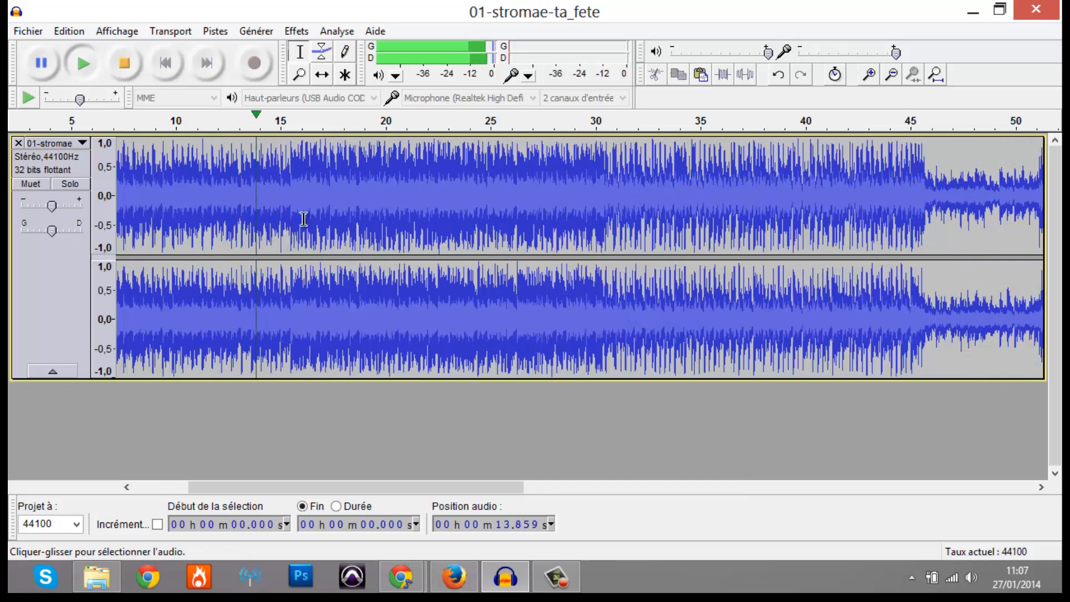
drag(286, 197, 1061, 304)
key(space)
scroll(907, 295, down, 2)
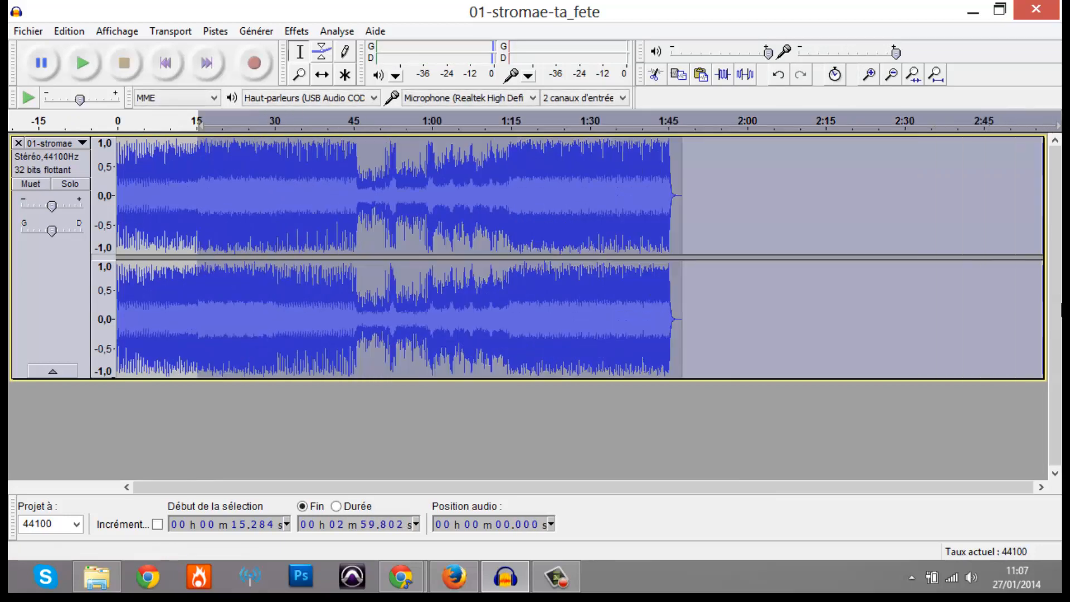
key(Delete)
Step: Select the remaining audio and play it from the beginning to check the shortened excerpt
drag(495, 290, 7, 318)
key(space)
scroll(112, 320, up, 4)
scroll(142, 329, down, 2)
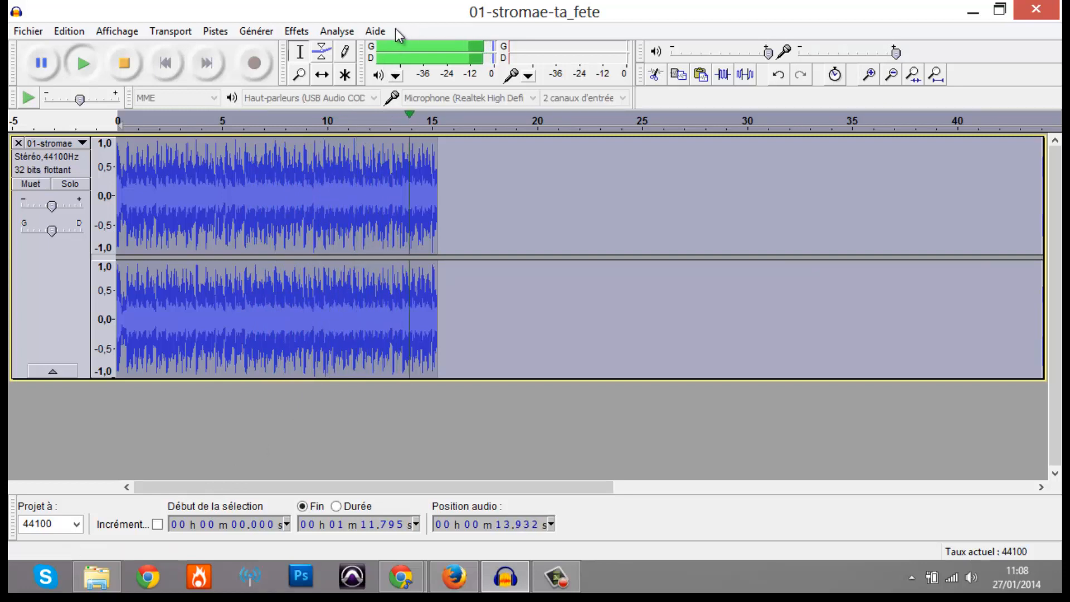
Step: Restore the project window to a smaller size, place it beside the desktop's sound files, and shrink the song track's height
drag(389, 12, 552, 115)
drag(763, 33, 324, 36)
click(823, 31)
drag(666, 114, 1069, 14)
mouse_move(739, 9)
mouse_down()
mouse_move(749, 40)
mouse_move(728, 18)
mouse_up()
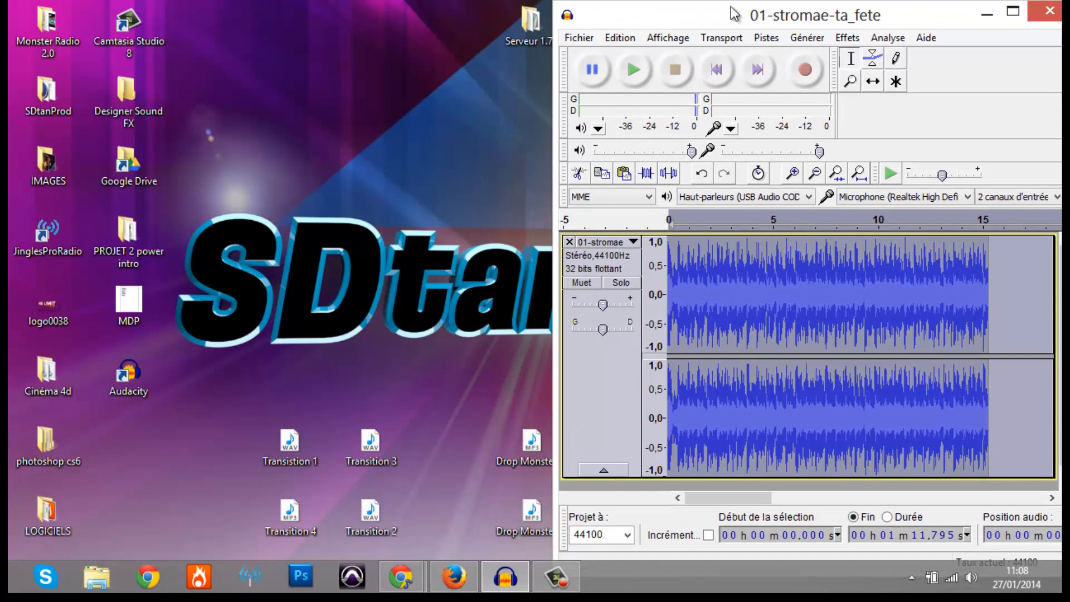
mouse_move(731, 5)
mouse_down()
mouse_move(723, 41)
mouse_move(721, 18)
mouse_up()
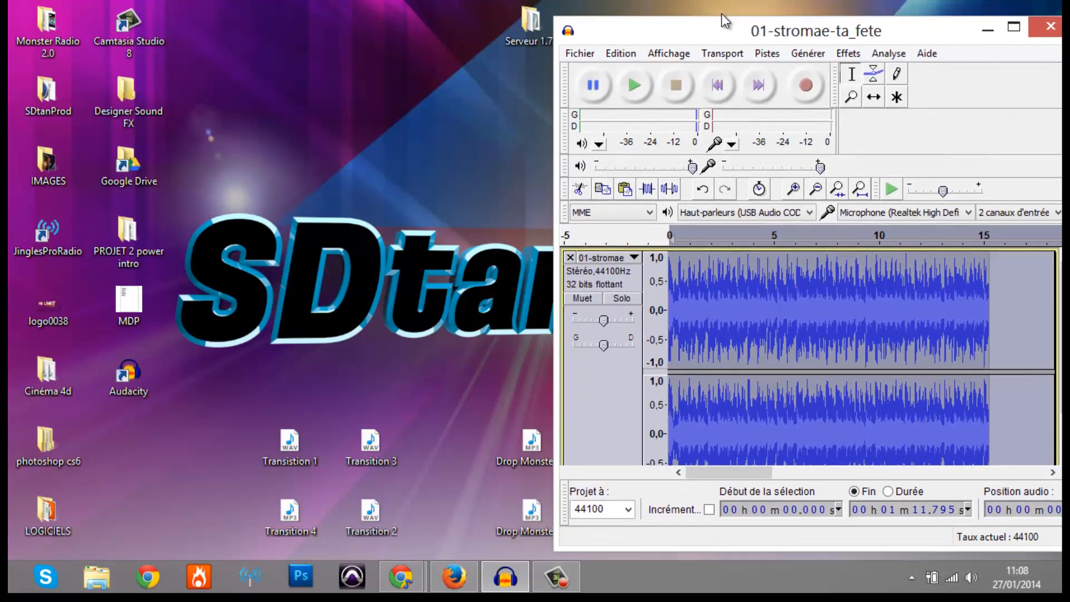
scroll(719, 342, down, 2)
drag(702, 425, 680, 306)
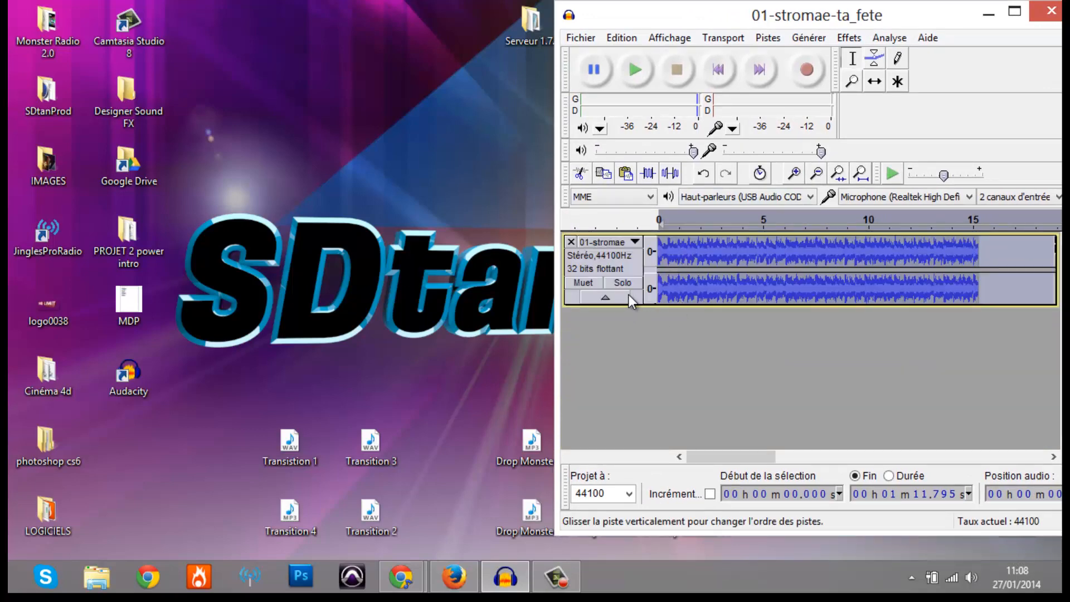
click(606, 298)
click(590, 257)
Step: Preview the Transistion 1 sound file in the media player, import it as a second track, and maximize the project window
click(300, 444)
double_click(300, 444)
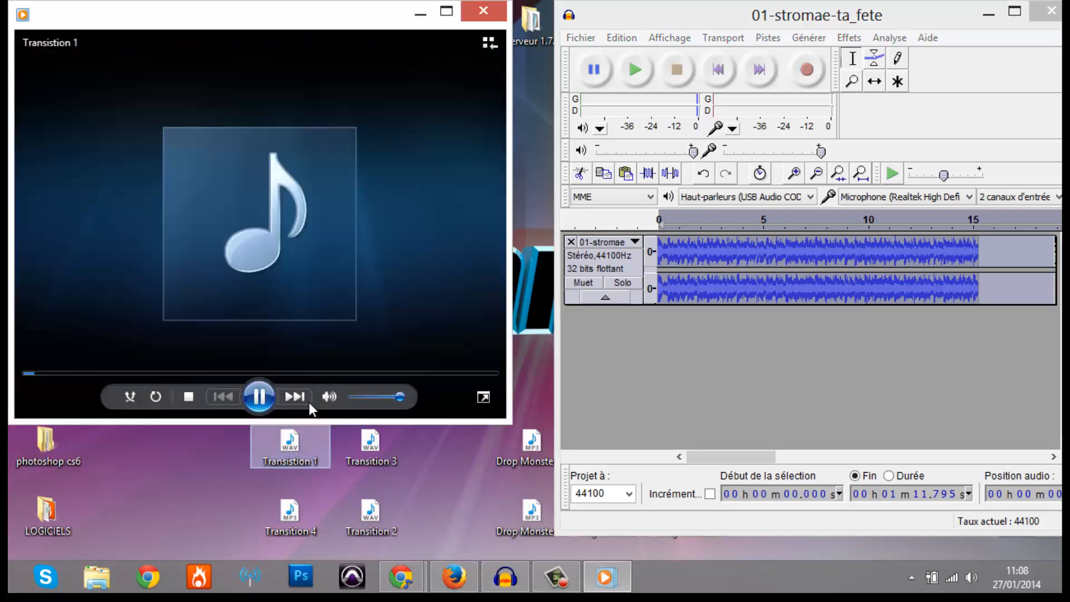
click(483, 11)
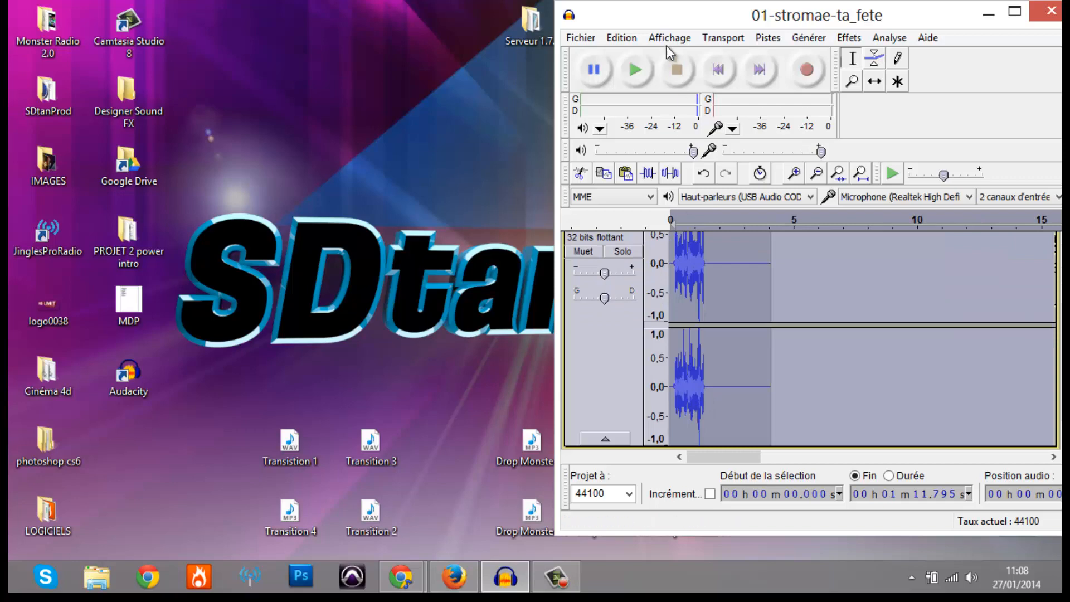
double_click(687, 18)
Step: Move the Transistion 1 clip with the Time Shift tool so it starts at about 15 s, near the song excerpt's end
click(243, 273)
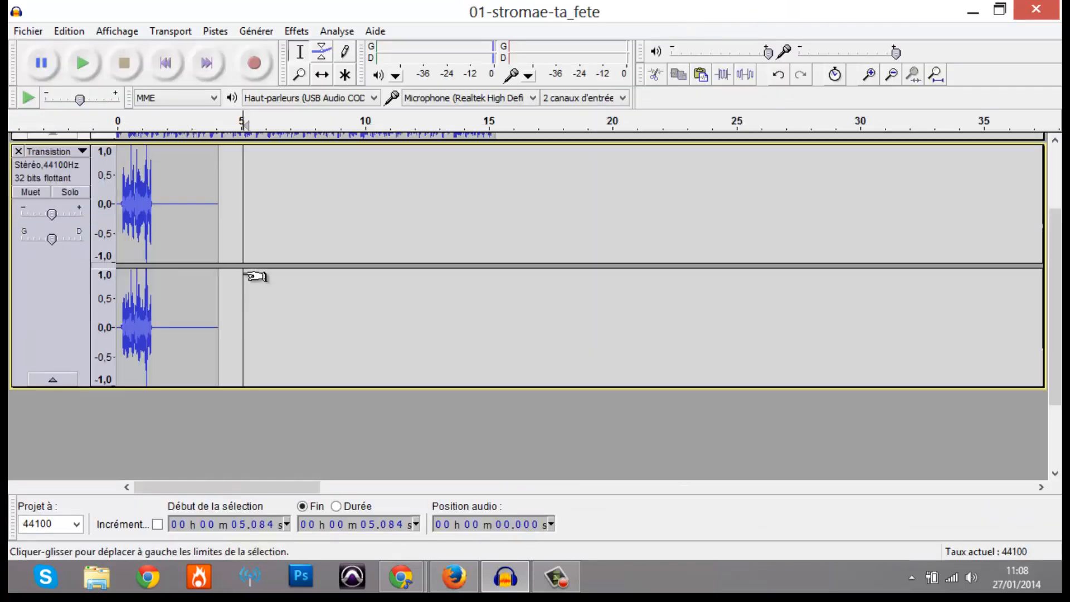
scroll(243, 274, up, 4)
drag(477, 491, 177, 446)
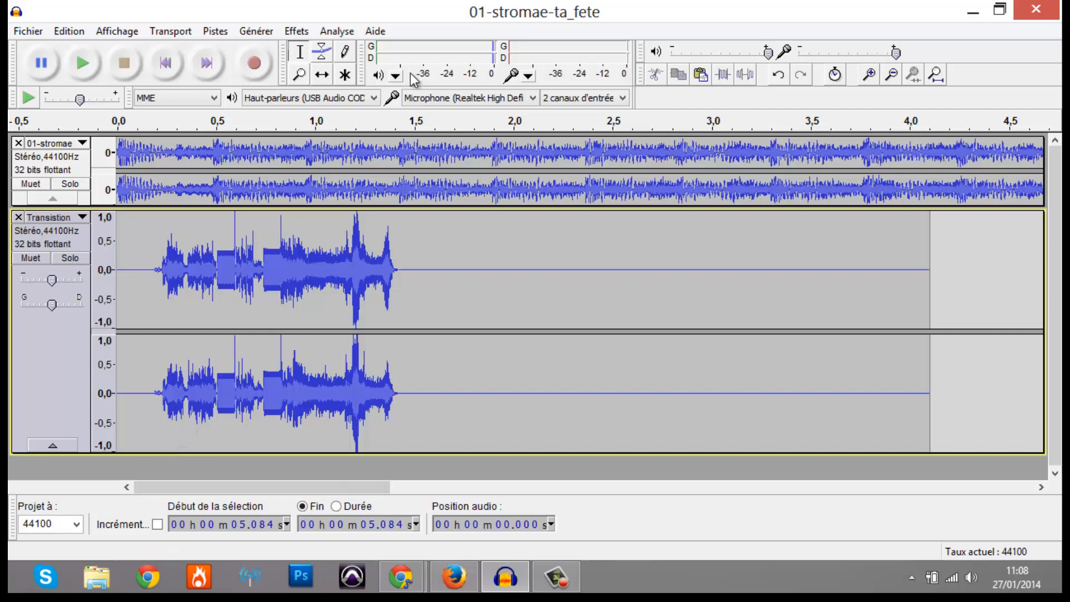
scroll(280, 237, down, 2)
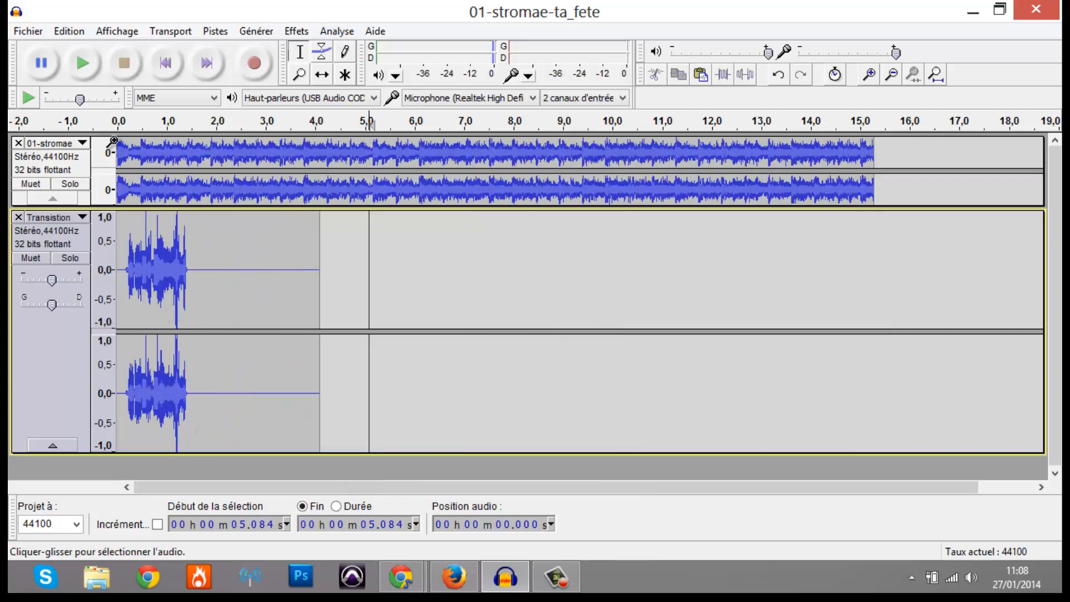
click(117, 123)
drag(185, 262, 256, 293)
click(260, 293)
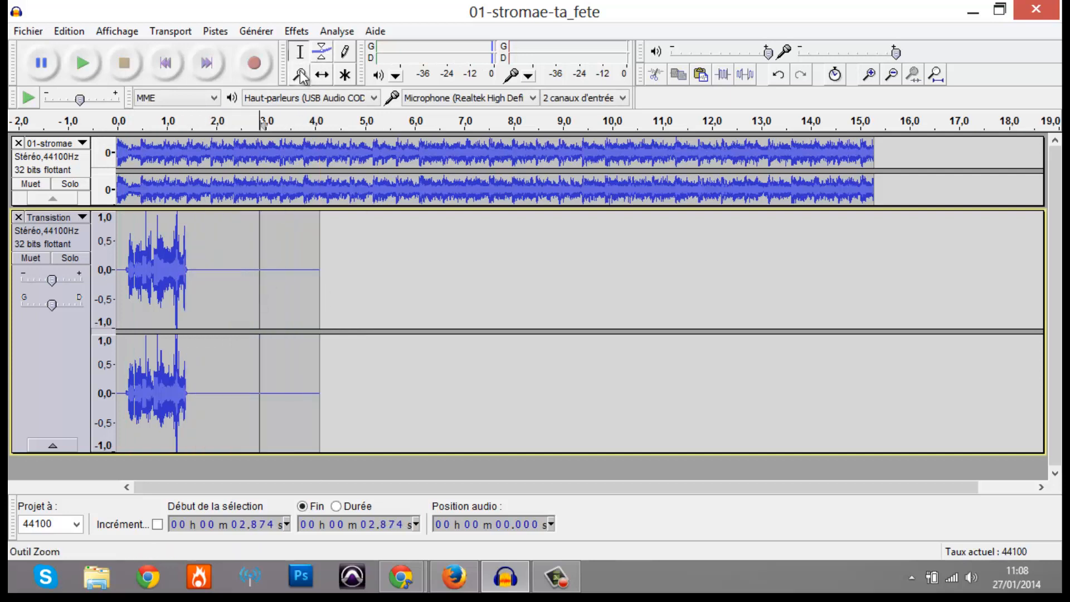
click(315, 81)
drag(175, 265, 885, 334)
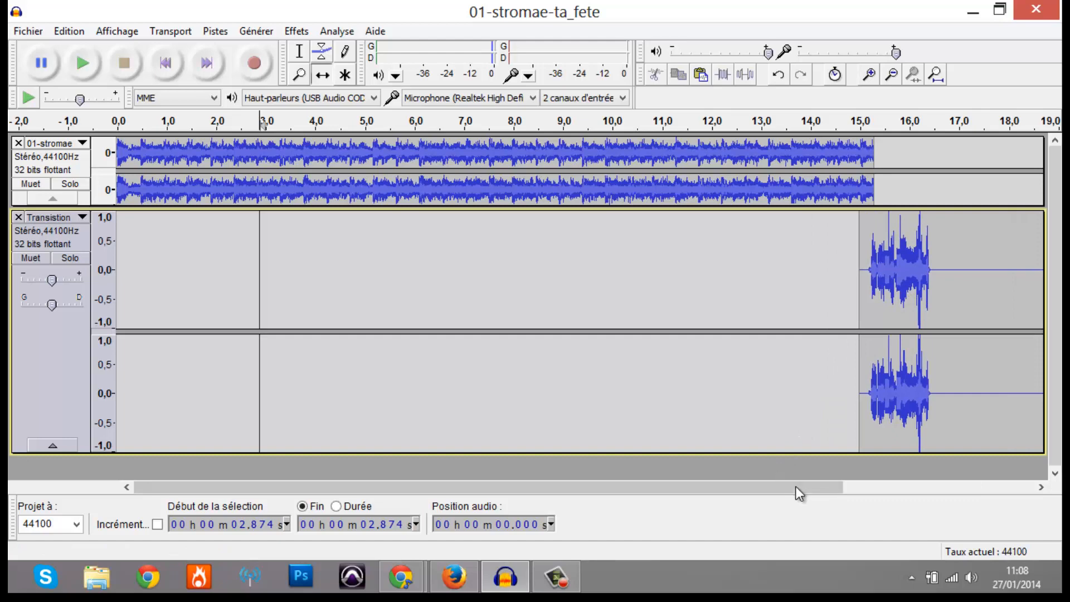
Step: Examine the overlap between the song's end and the transition clip, playing it from about 14.4 s
drag(798, 486, 991, 504)
scroll(780, 322, up, 2)
drag(811, 486, 649, 379)
scroll(656, 133, down, 1)
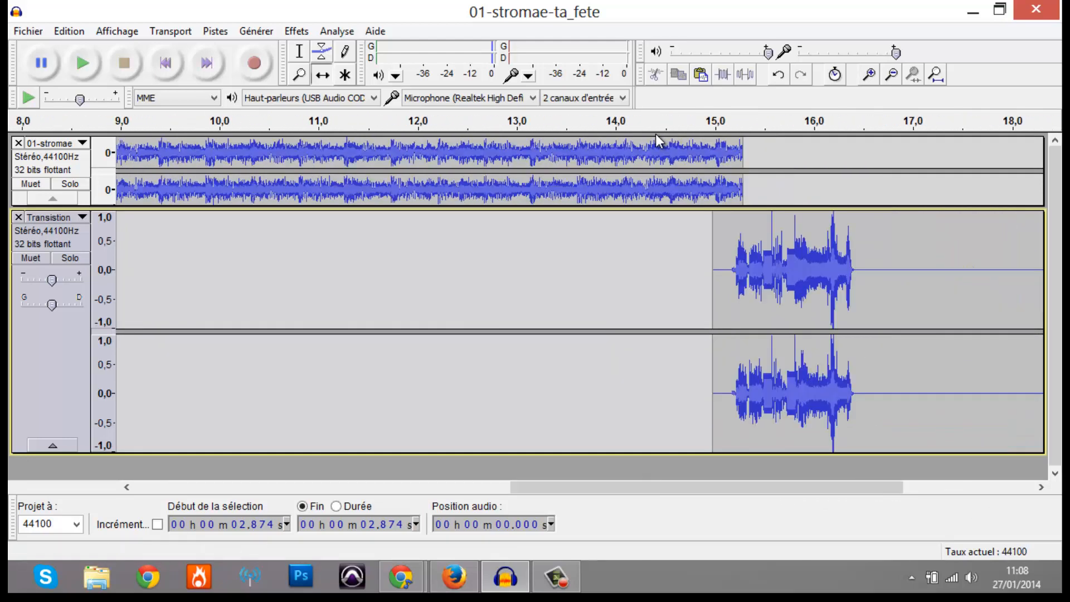
click(657, 122)
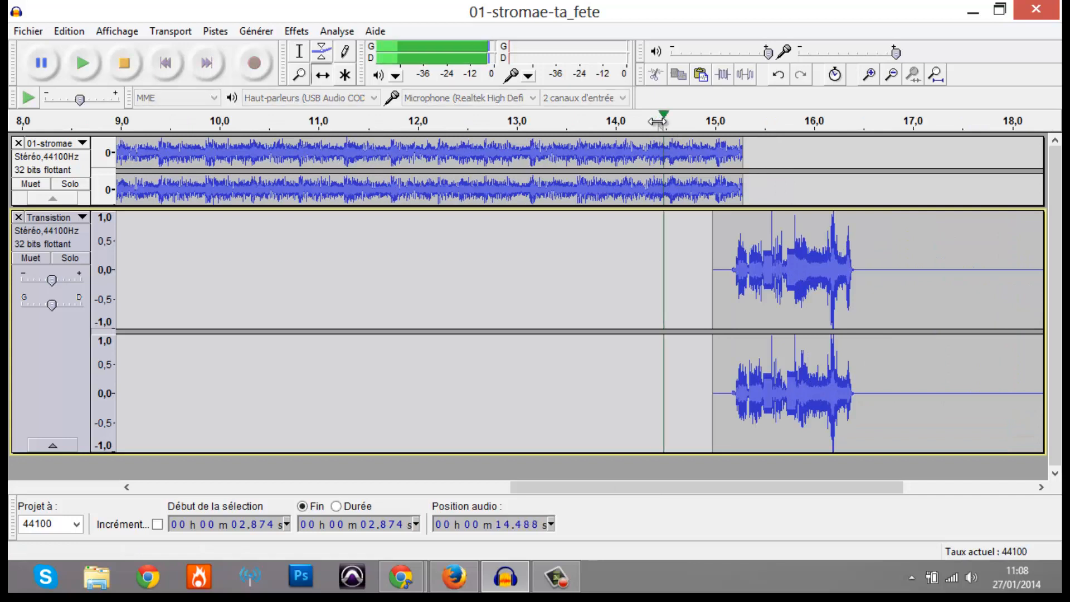
key(space)
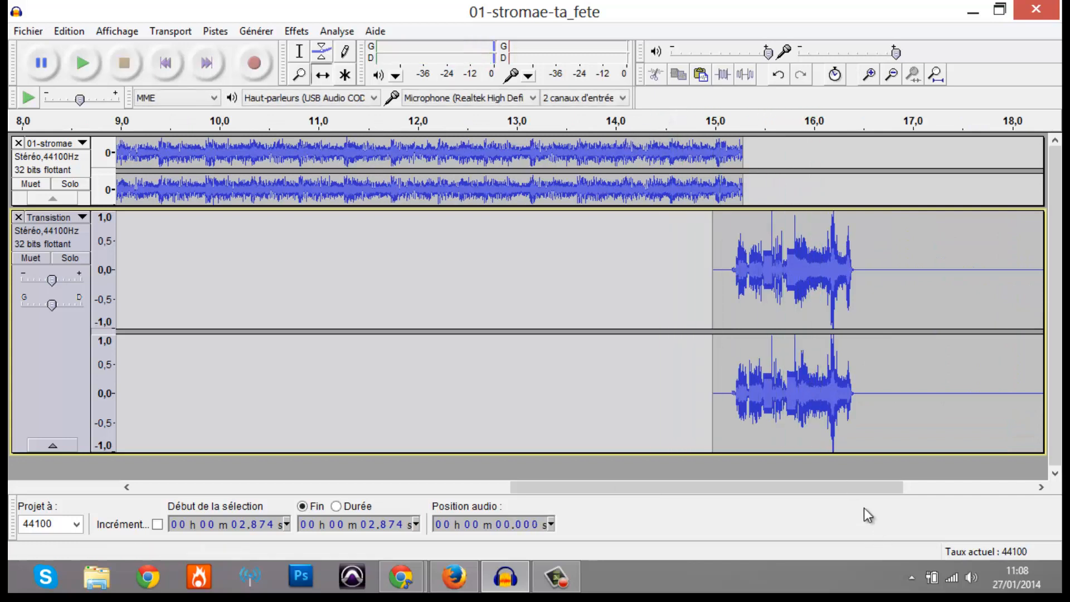
Step: Audition the lead-in to the transition, starting playback from about 12.2 s and about 9.8 s
drag(853, 489, 897, 487)
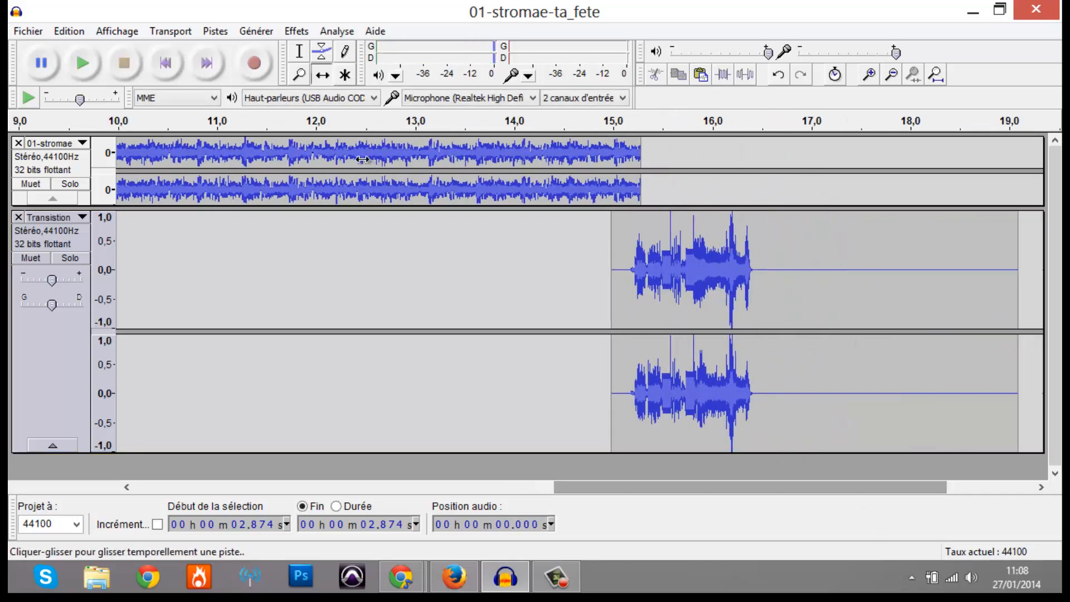
click(333, 122)
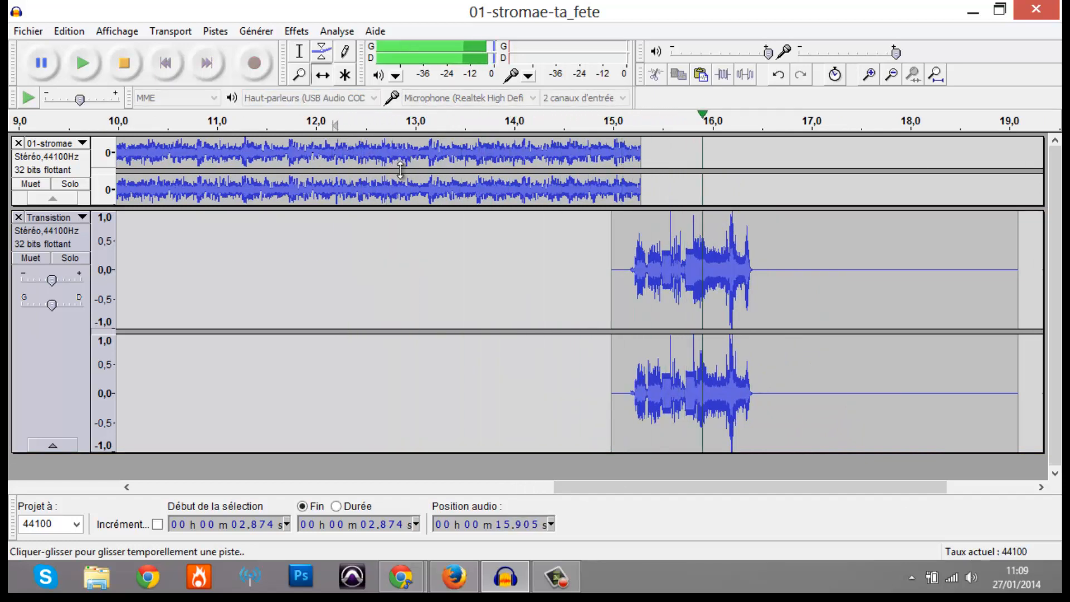
key(space)
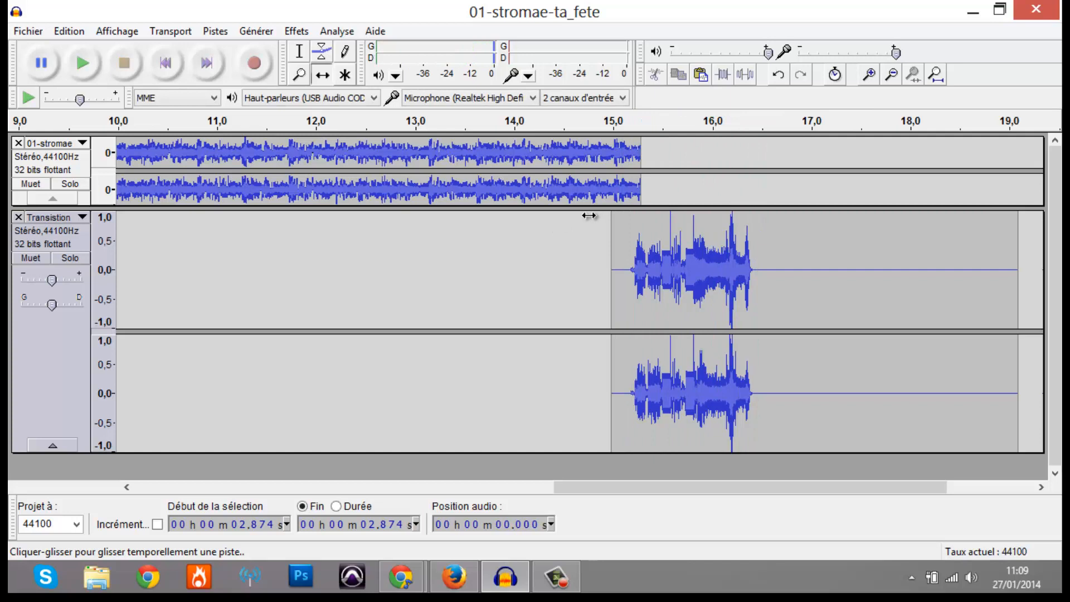
click(98, 119)
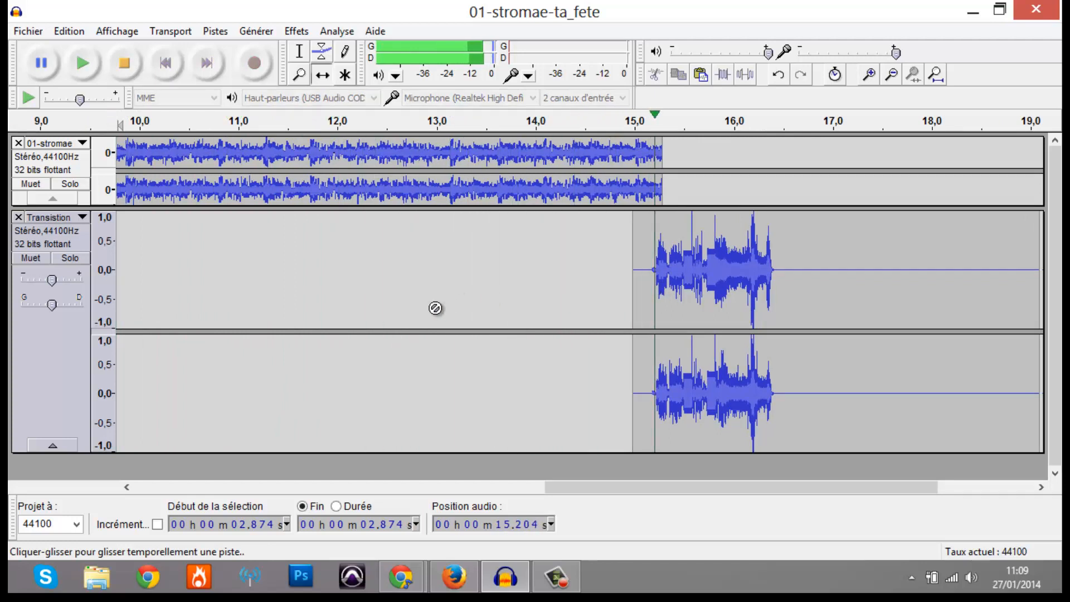
key(space)
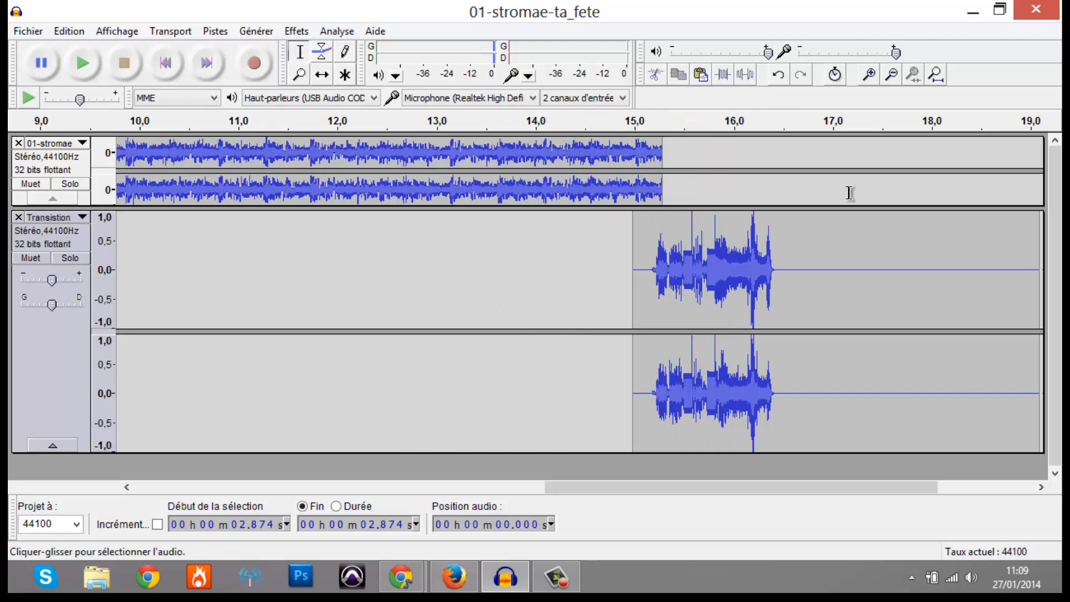
key(space)
key(space)
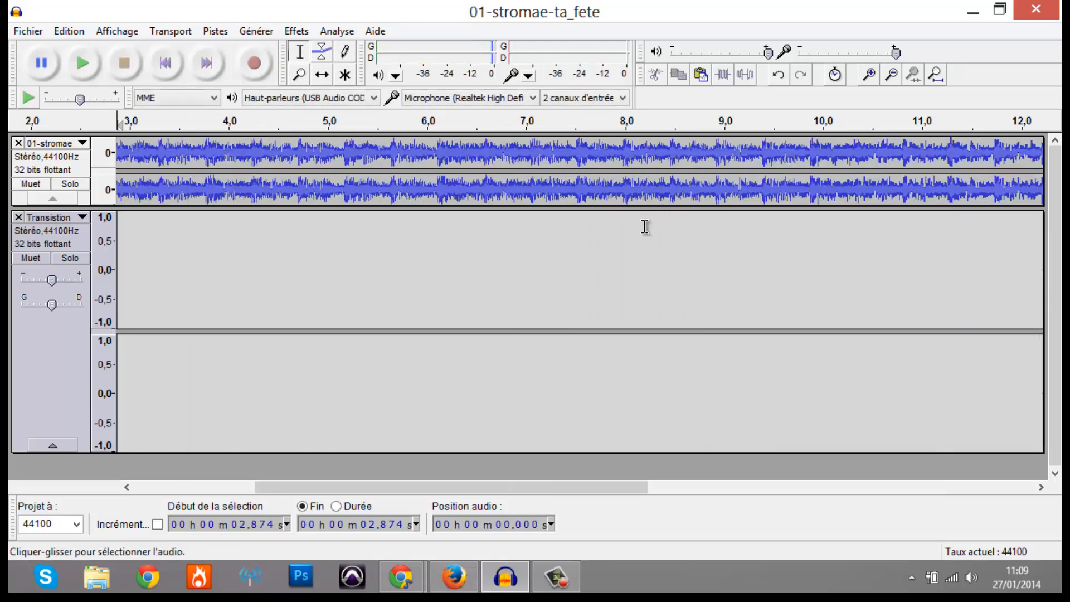
Step: Place the cursor at 14.980 s near the song's end, shrink the Transistion track's height and enlarge the song track
click(651, 193)
scroll(646, 222, down, 2)
click(483, 161)
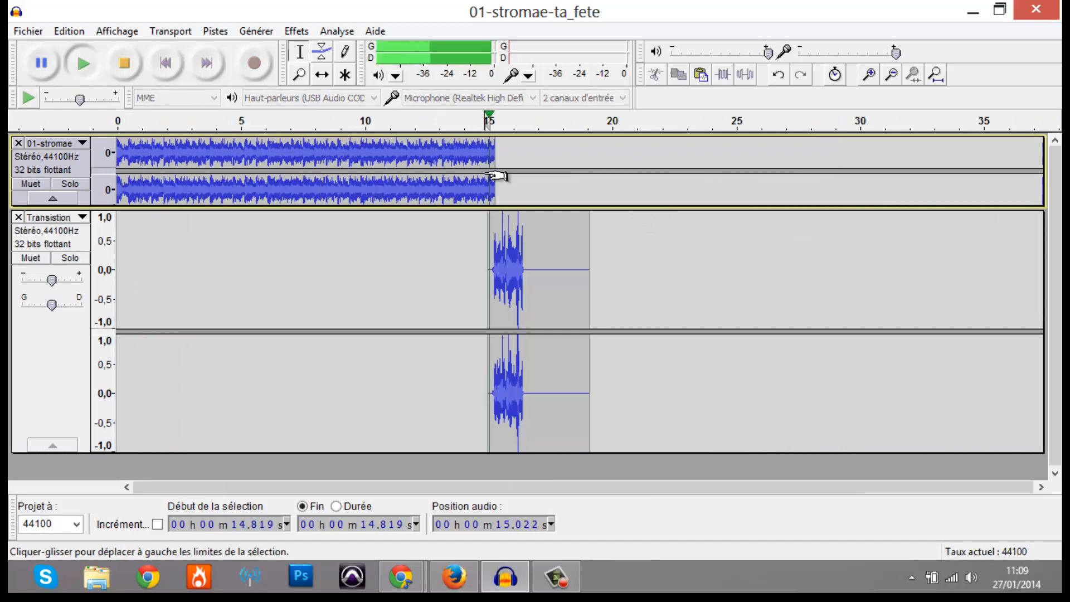
scroll(484, 161, up, 3)
drag(569, 165, 453, 168)
scroll(630, 217, up, 2)
click(545, 161)
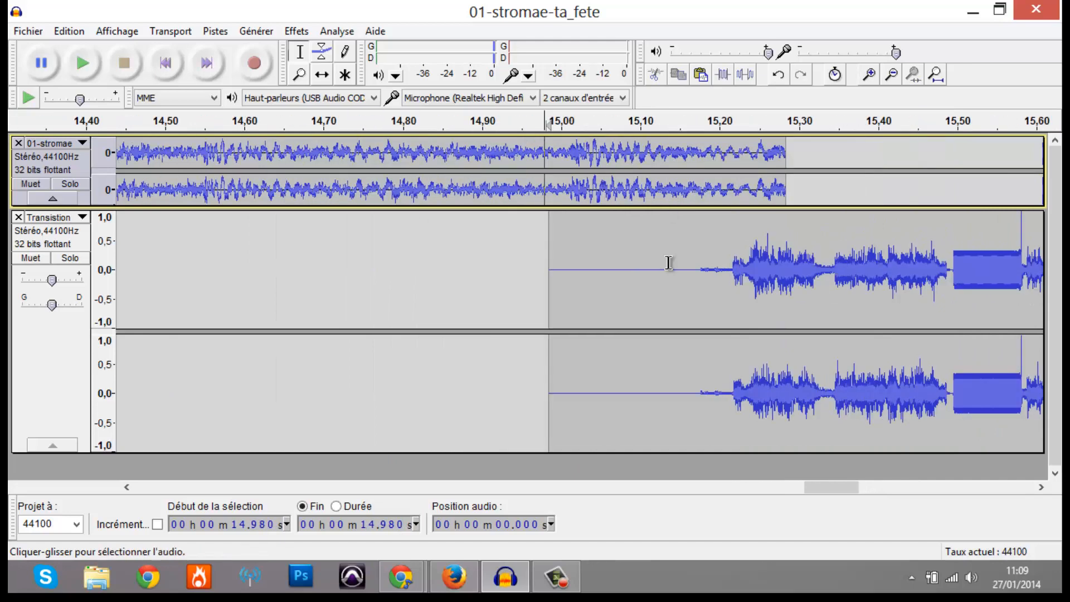
drag(724, 454, 657, 273)
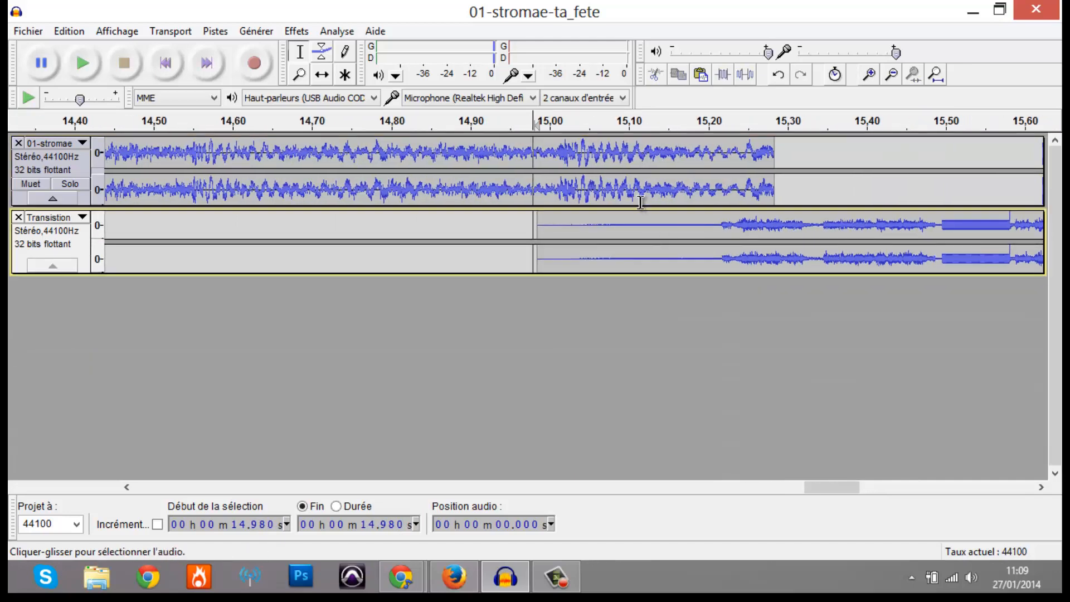
drag(638, 206, 641, 395)
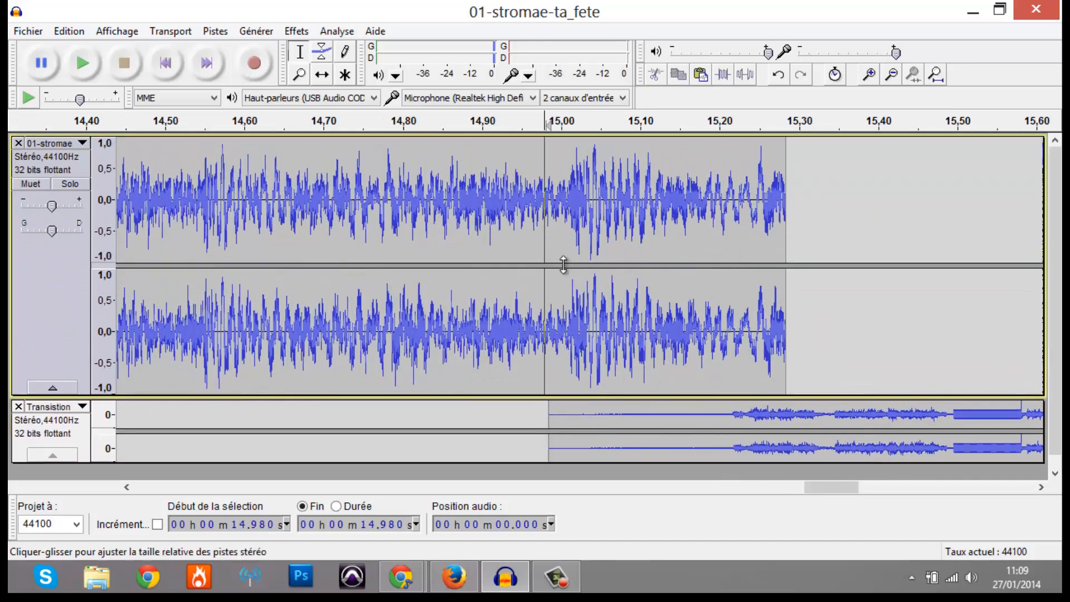
Step: Try to cut the song's tail back to 14.985 s, where the transition clip starts, and play the junction from 14.096 s
scroll(564, 265, down, 1)
scroll(511, 250, down, 1)
click(427, 211)
key(space)
key(space)
drag(553, 191, 530, 202)
key(Delete)
key(space)
key(Delete)
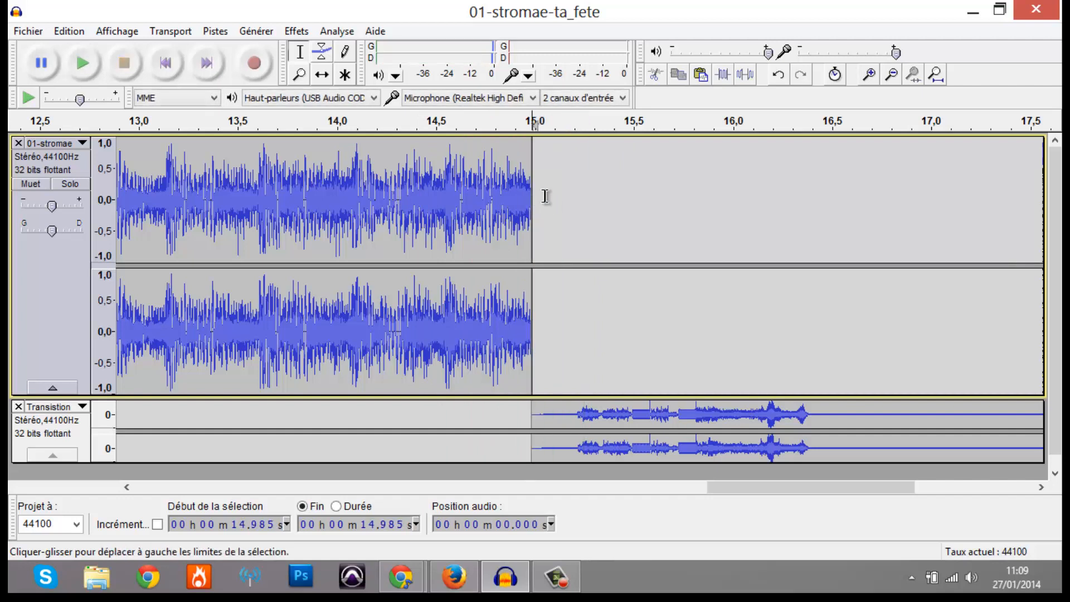
click(356, 192)
key(space)
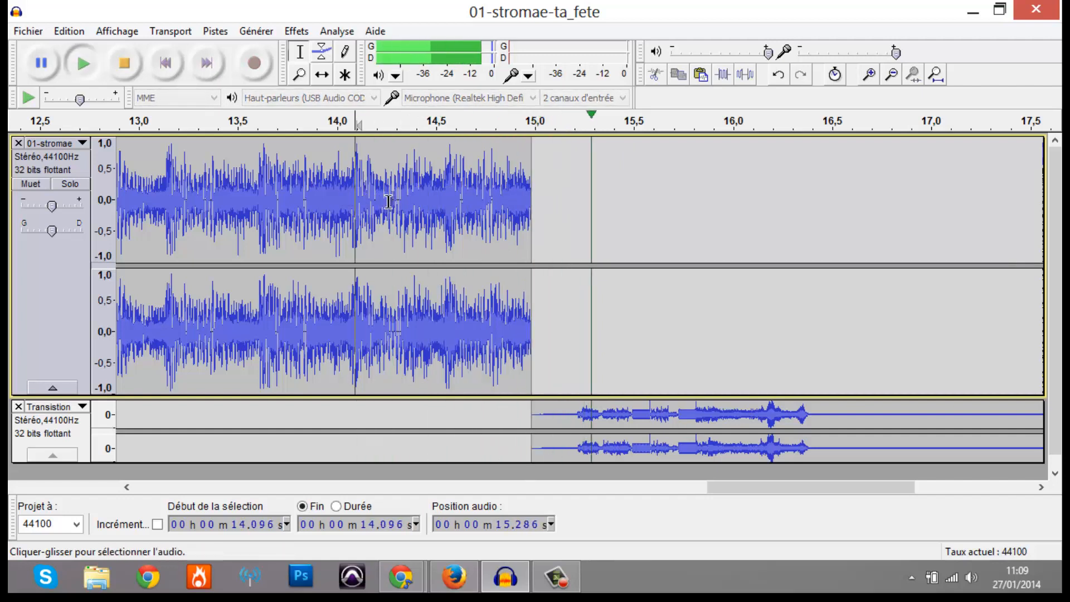
key(space)
Step: Undo the last two deletions at the song's end, replaying the junction after each one
click(56, 32)
click(62, 46)
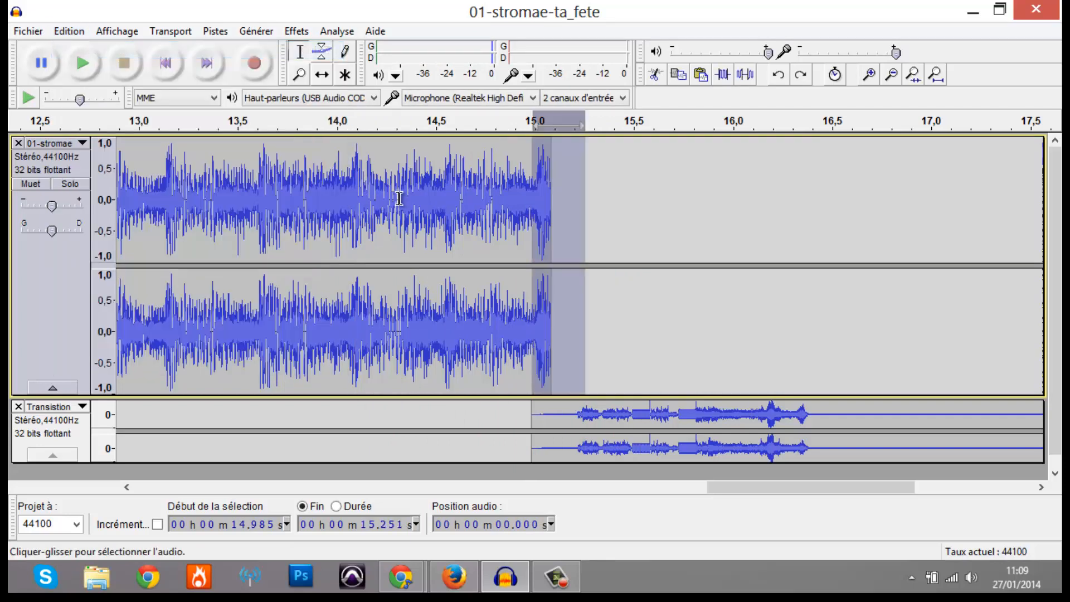
click(404, 207)
key(space)
key(space)
click(55, 32)
click(76, 51)
click(364, 256)
key(space)
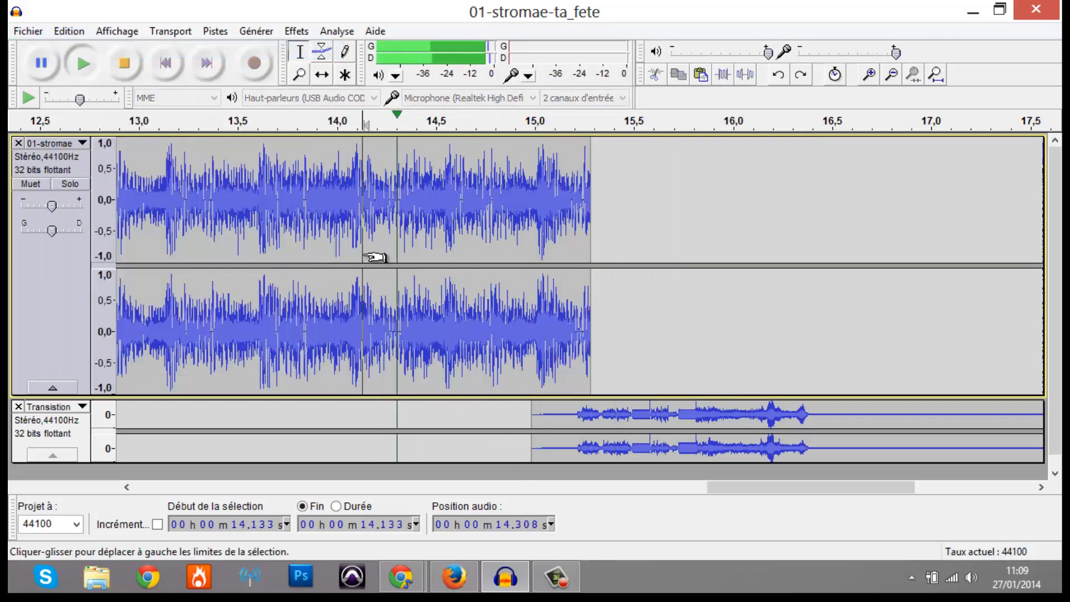
Step: Cut the Stromae song's tail back to 15.230 s and play the junction with the transition from 14.183 s
key(space)
click(595, 294)
drag(595, 294, 583, 297)
key(Delete)
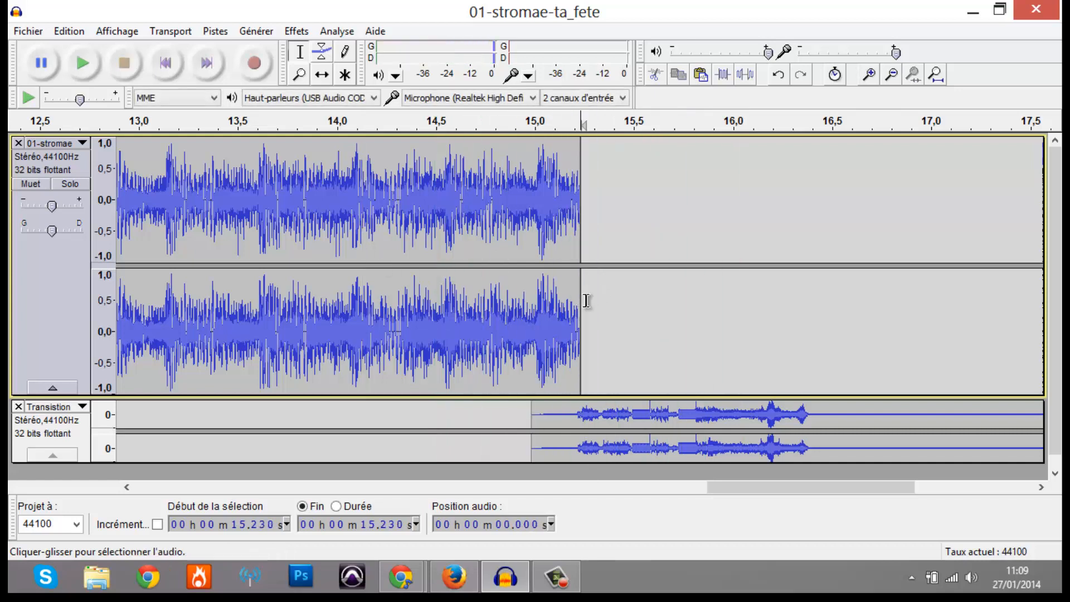
click(374, 284)
key(space)
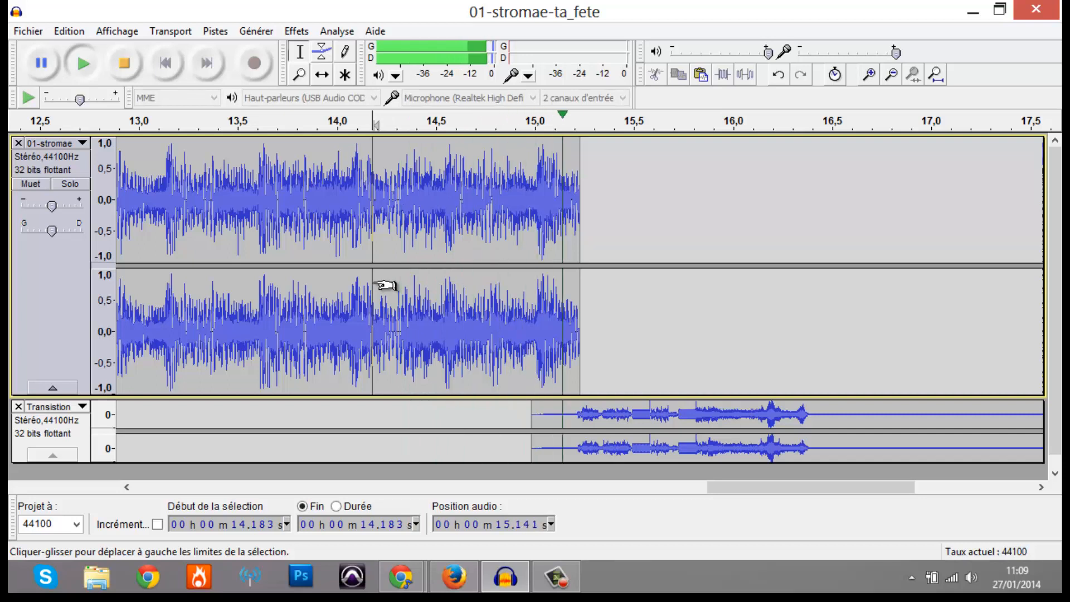
key(ctrl+3)
key(space)
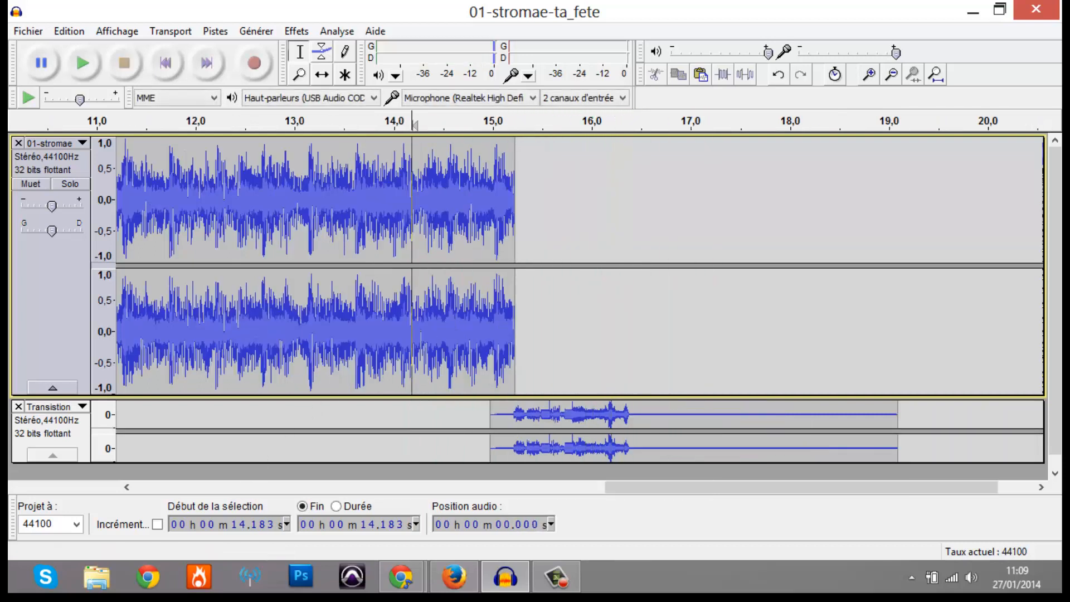
Step: Delete the silent tail of the Transistion clip from 16.401 s onward and place the cursor at 13.336 s in the Stromae track
drag(950, 443, 631, 426)
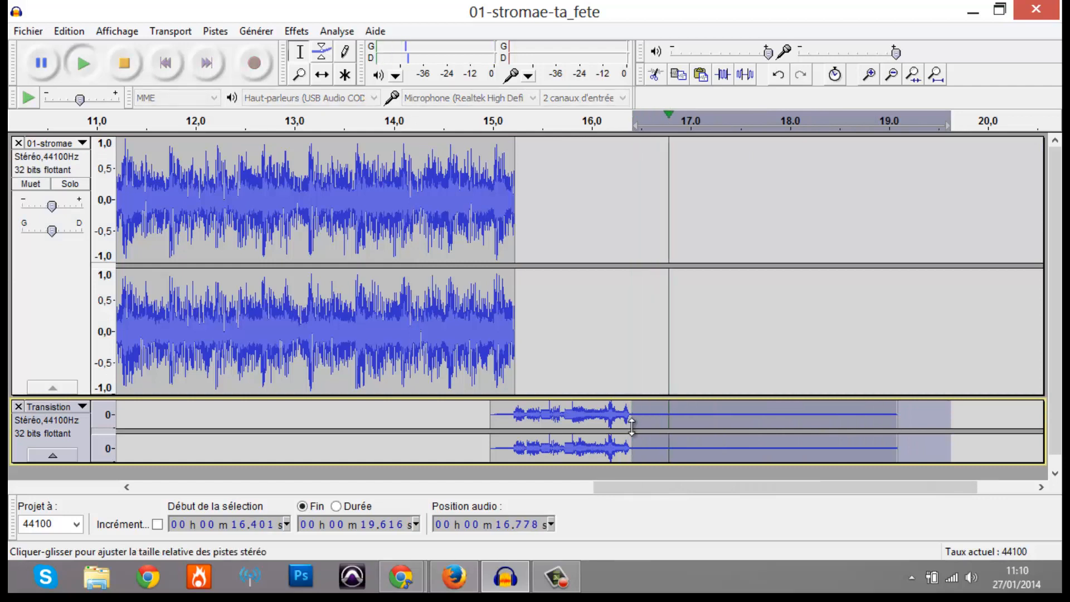
click(631, 426)
click(328, 324)
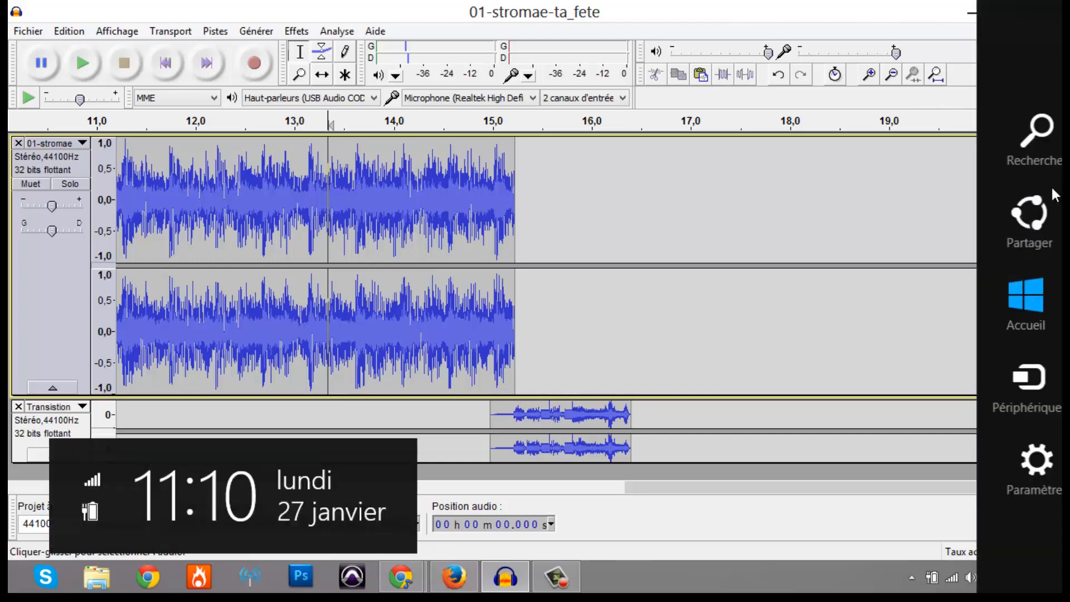
Step: Search the computer's files for "indila" and open the folder containing the "Indila - Dernière Danse" MP3
click(1000, 164)
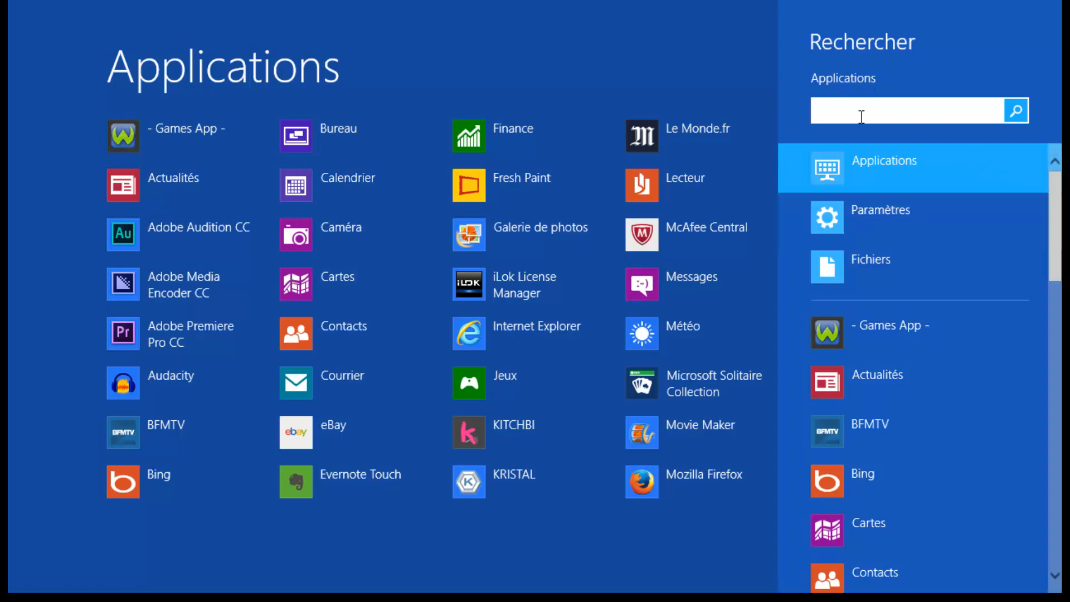
text(indila)
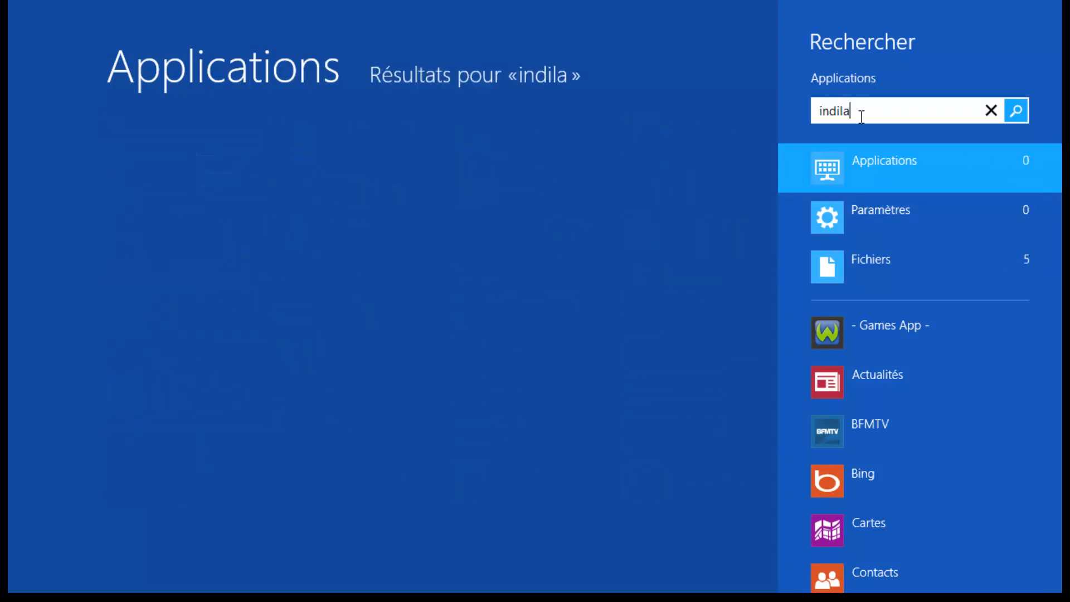
click(823, 254)
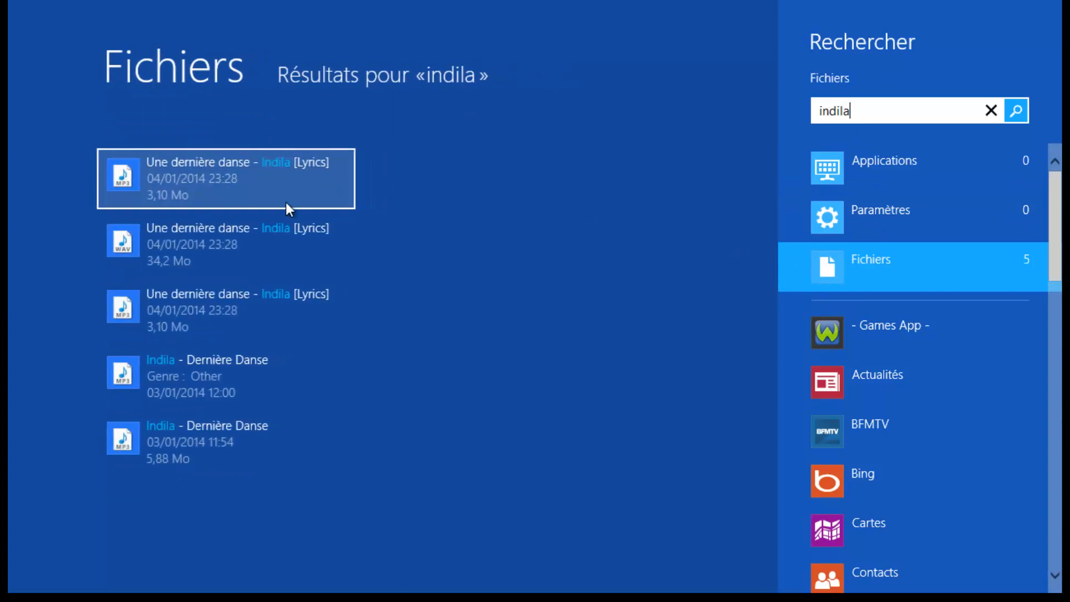
right_click(261, 375)
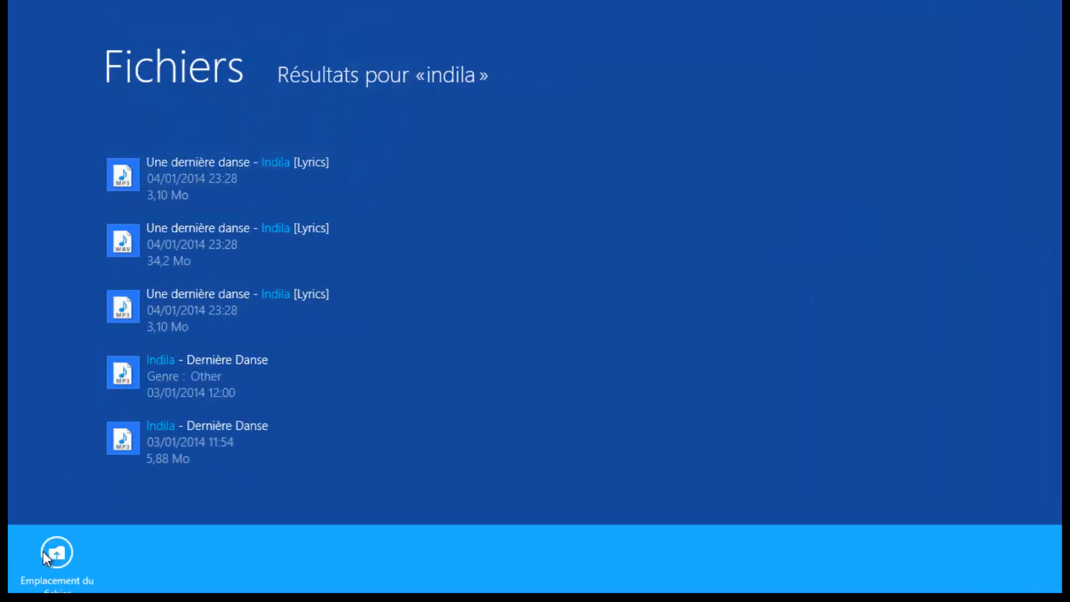
click(53, 535)
Step: Import "Indila - Dernière Danse" from the OCTOBRE PLAYLIST folder into the project, close the folder and solo the new track
drag(588, 437, 909, 382)
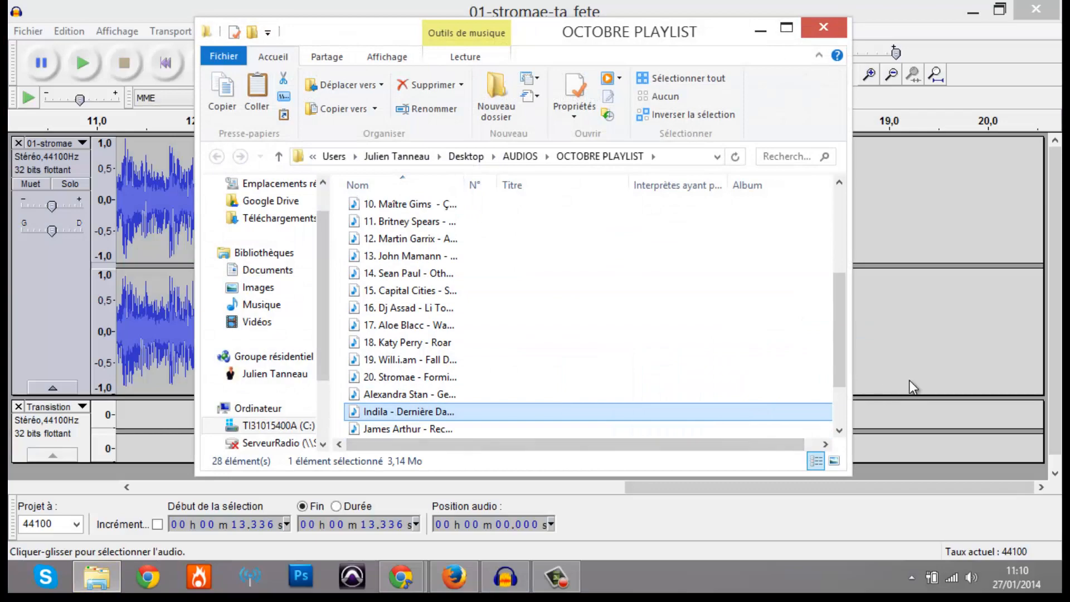
click(823, 28)
scroll(89, 220, down, 3)
scroll(89, 220, down, 3)
click(76, 265)
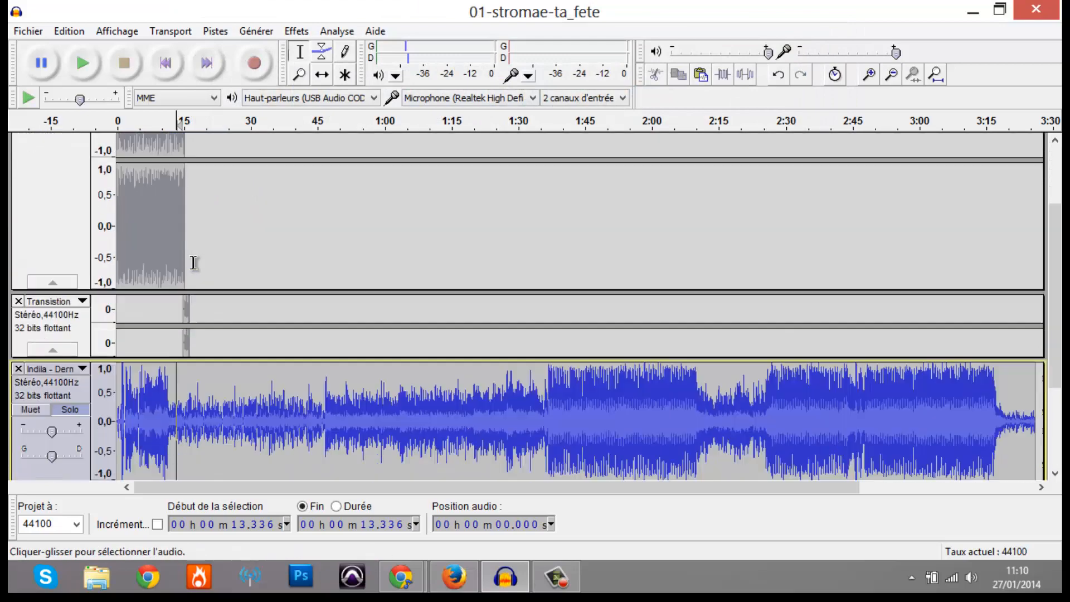
Step: Audition the opening section of the Indila track from about 6 s and from 11.172 s
scroll(173, 256, up, 1)
scroll(173, 256, up, 1)
drag(330, 482, 266, 473)
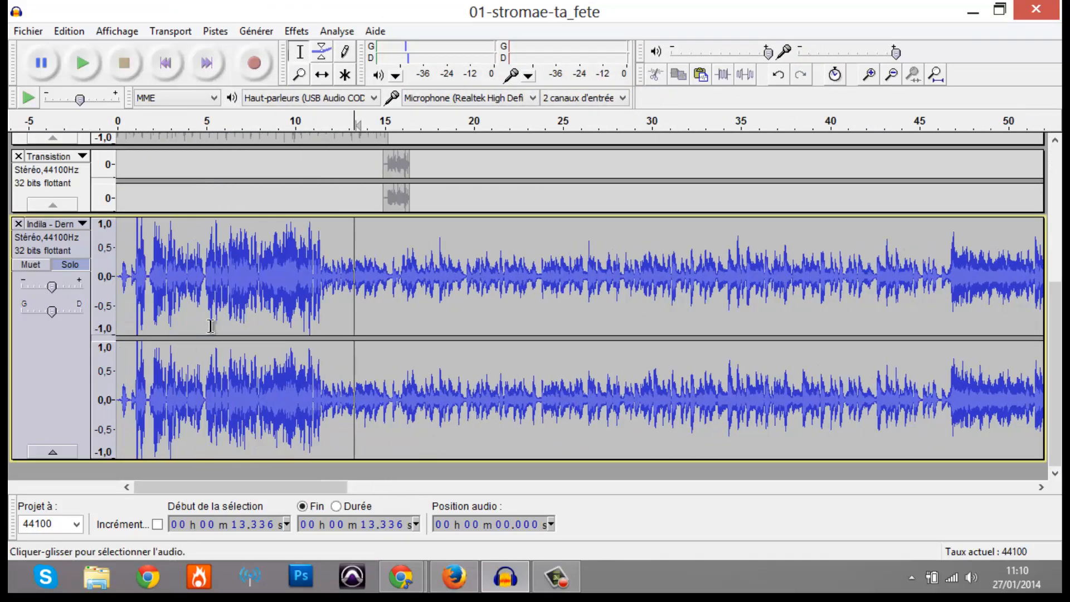
click(224, 315)
key(space)
click(316, 296)
key(space)
Step: Audition the lead-in to the Indila track's first long loud section from 1 min 35.654 s and 1 min 36.254 s
drag(309, 487, 650, 446)
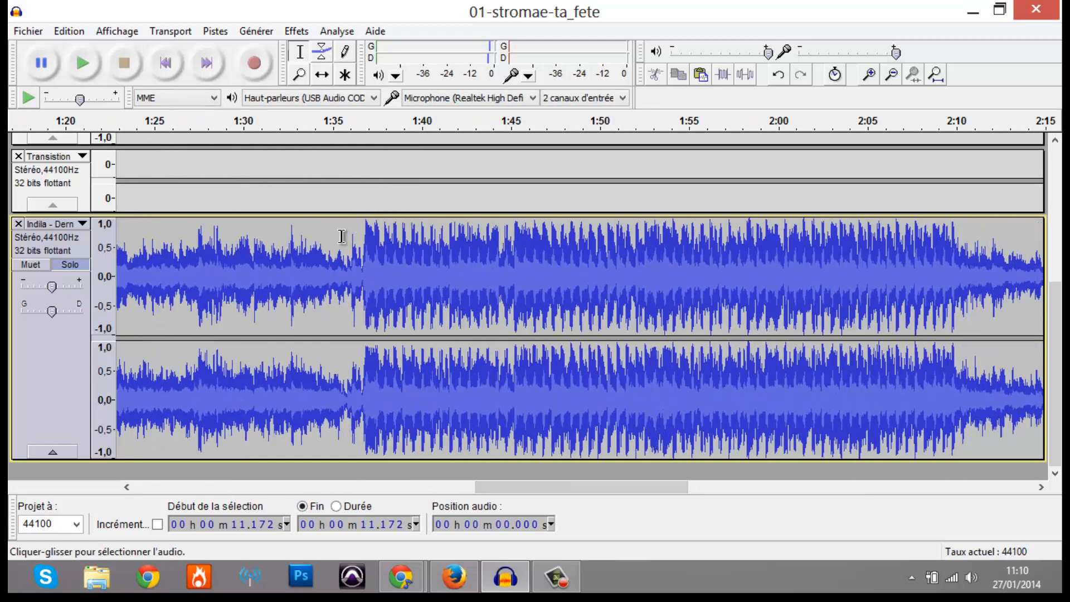
click(344, 254)
key(space)
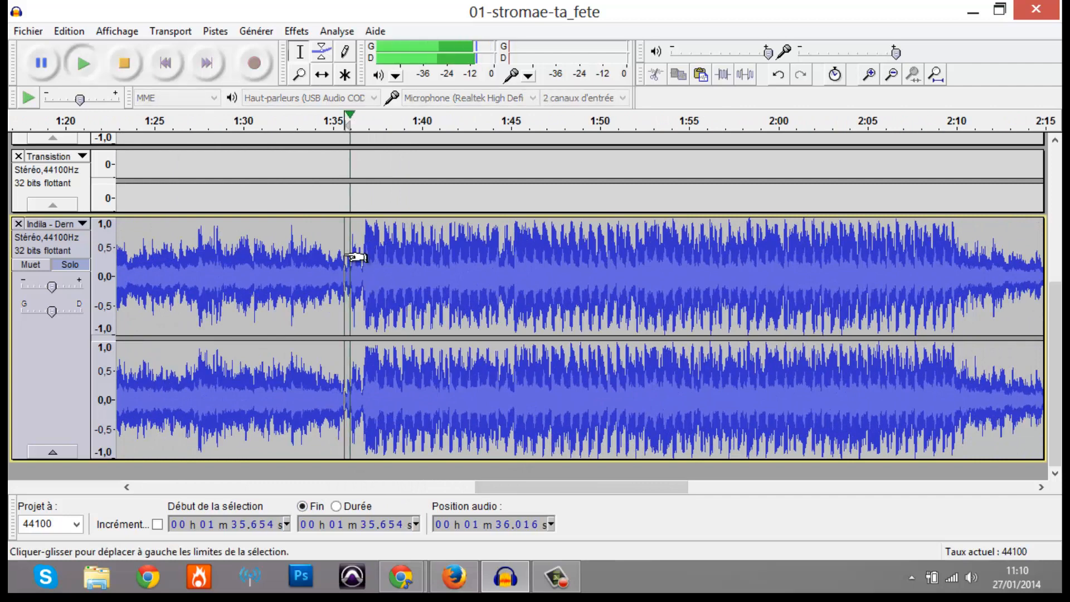
key(space)
click(355, 256)
key(space)
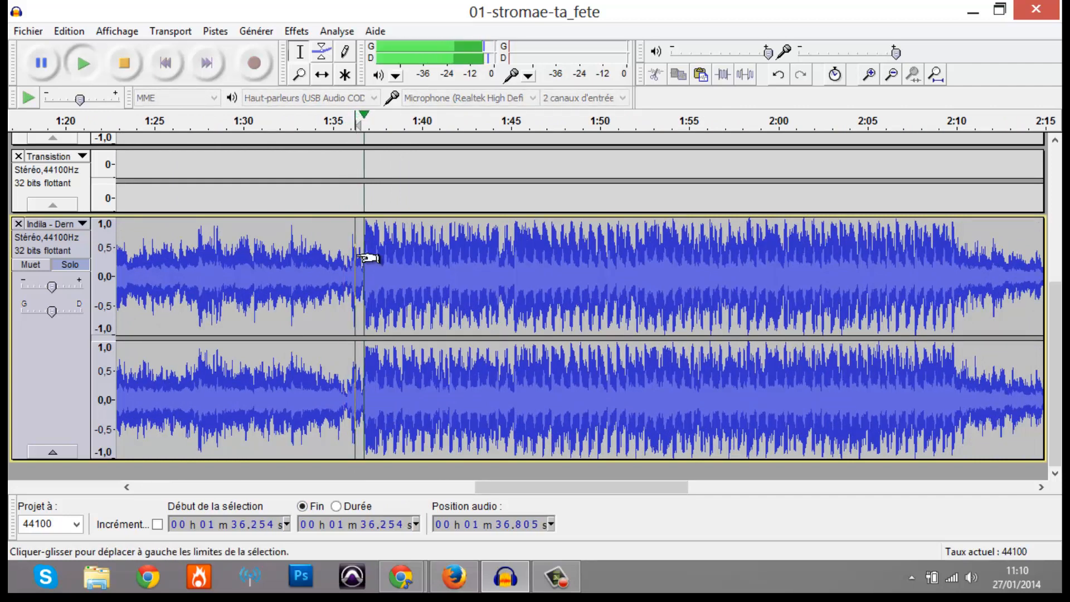
Step: Delete everything before 1 min 36.254 s in the Indila track
drag(356, 257, 9, 284)
scroll(9, 281, down, 3)
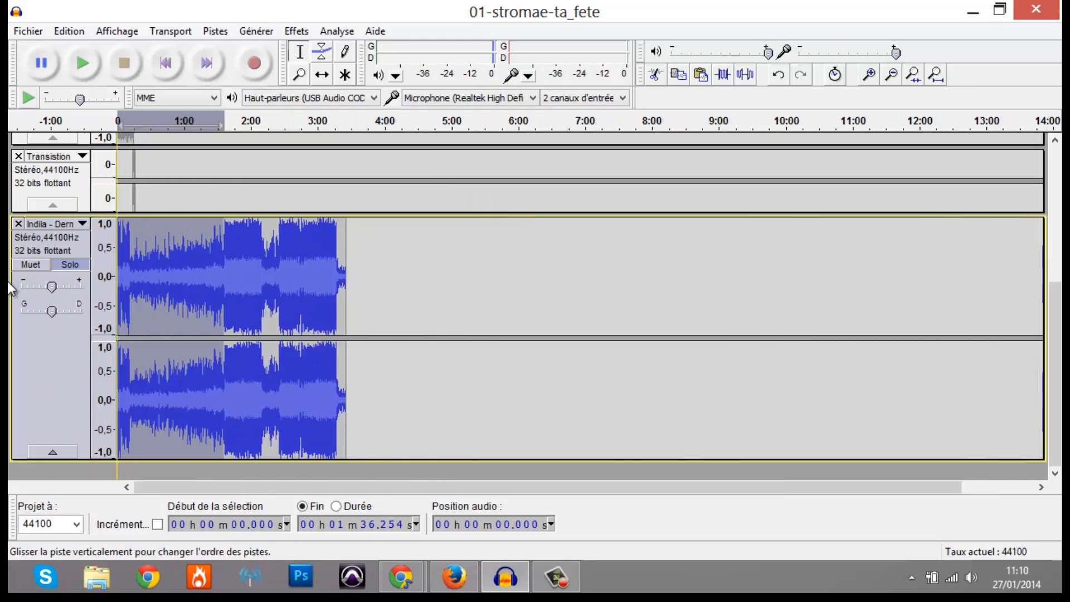
key(Delete)
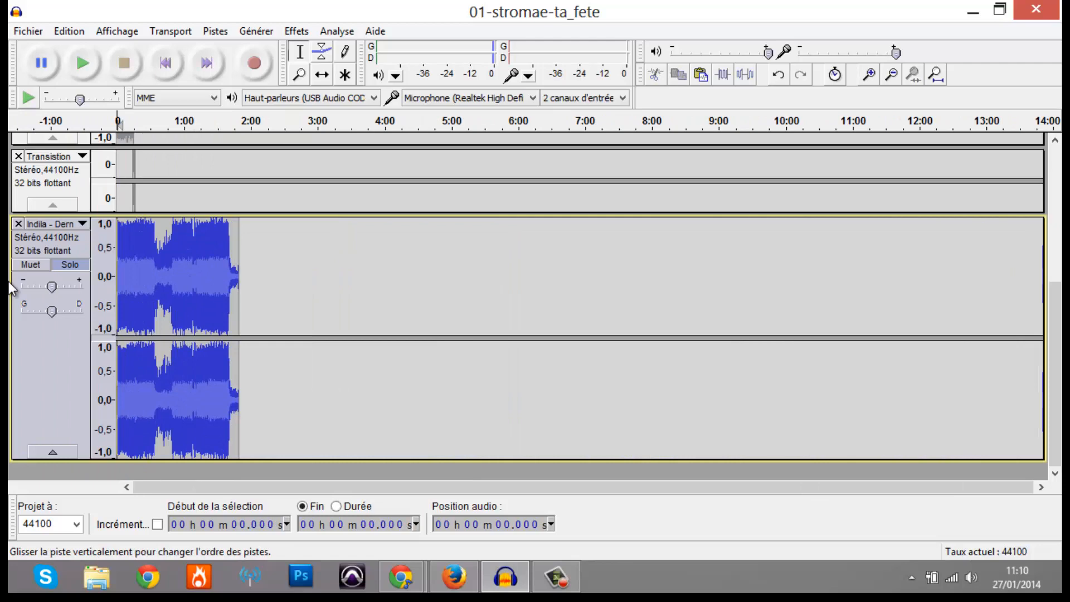
Step: Collapse the Transistion and Stromae tracks to make room for the Indila track
click(36, 209)
scroll(59, 211, up, 3)
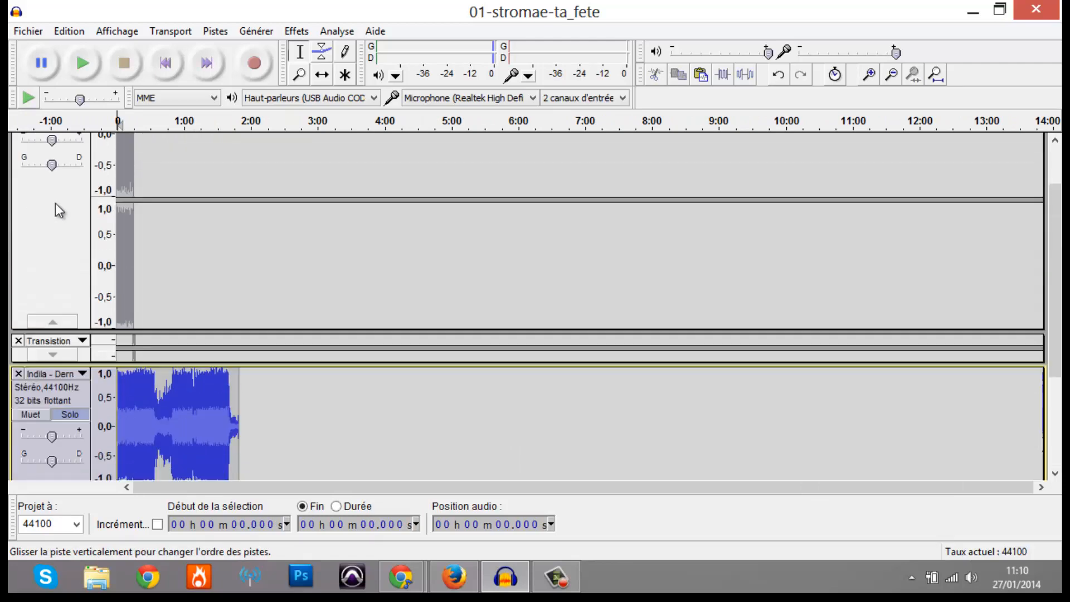
click(64, 320)
Step: Play the trimmed Indila track from its beginning to find where the excerpt should end
ctrl+scroll(345, 423, up, 4)
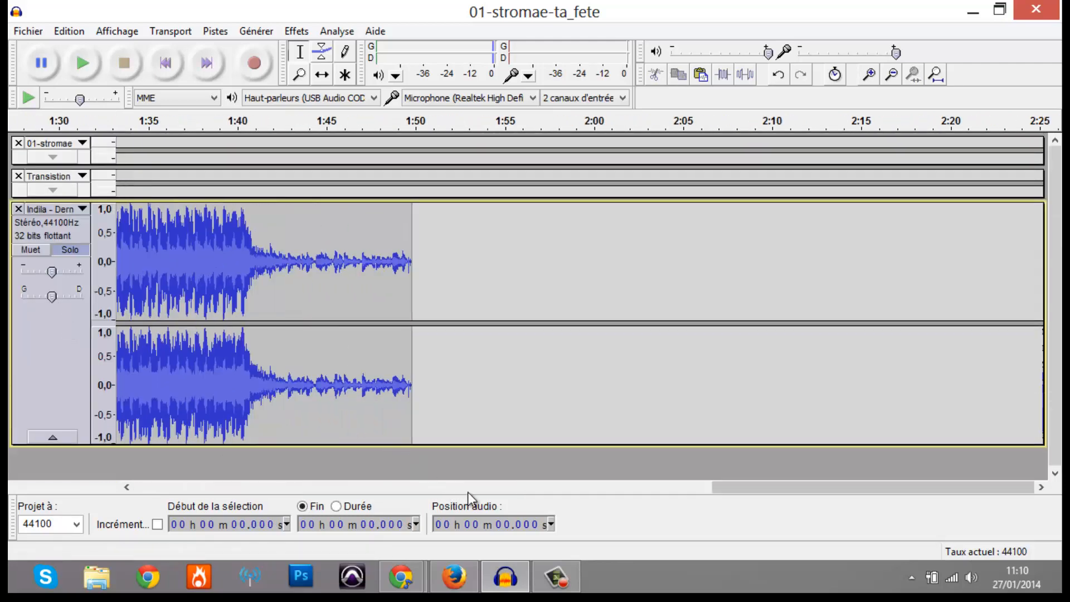
drag(811, 487, 175, 474)
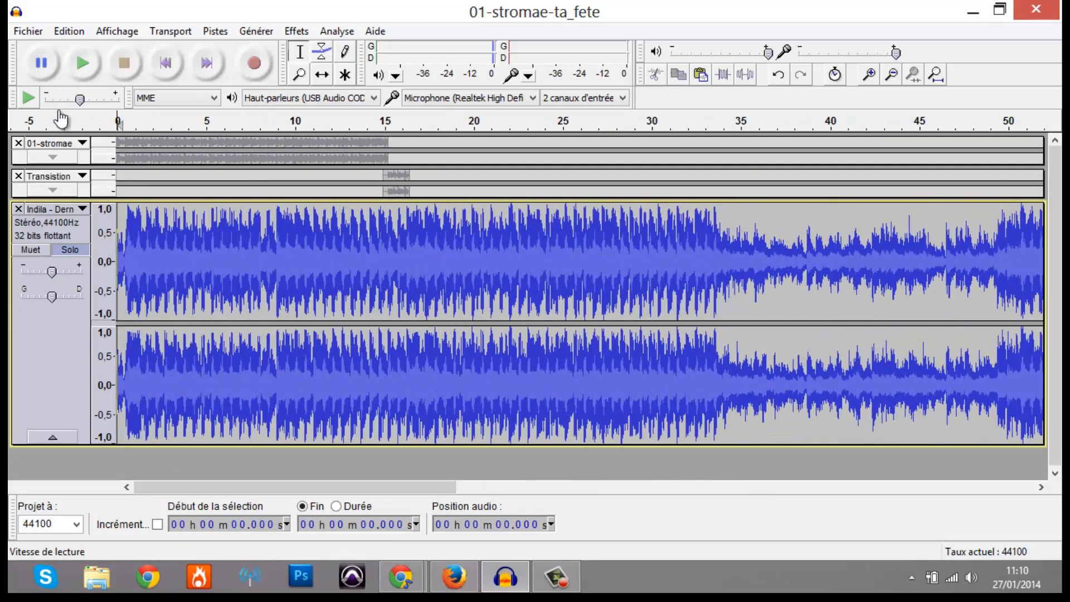
click(77, 125)
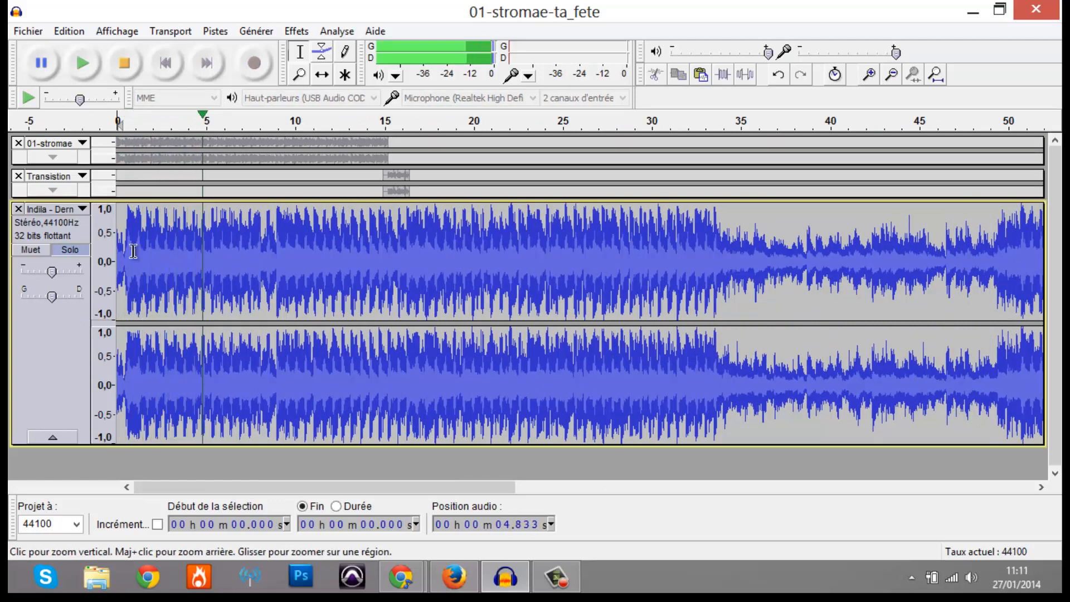
click(555, 576)
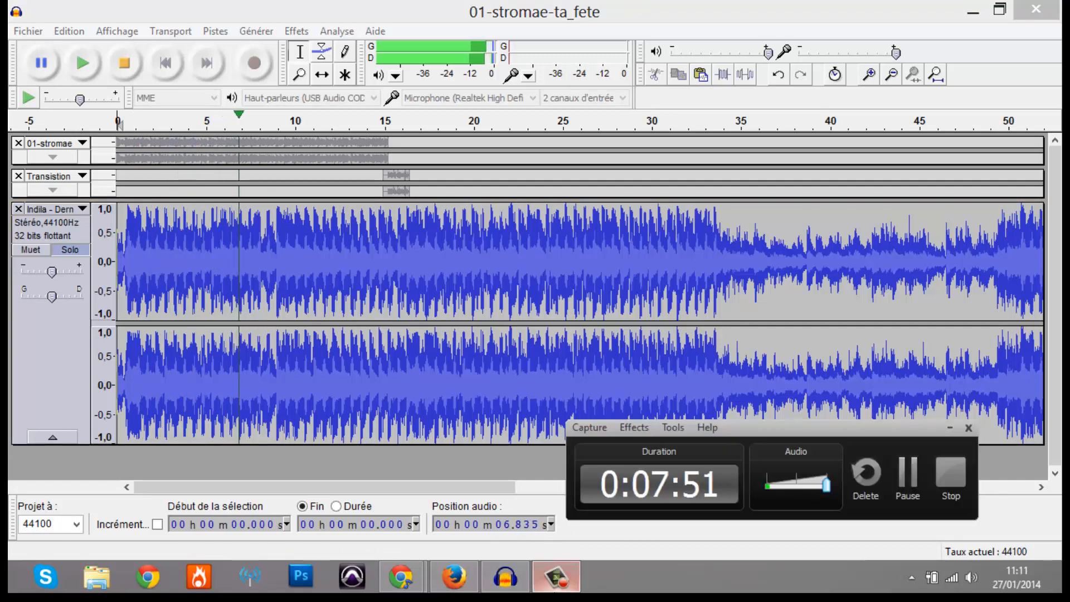
click(555, 576)
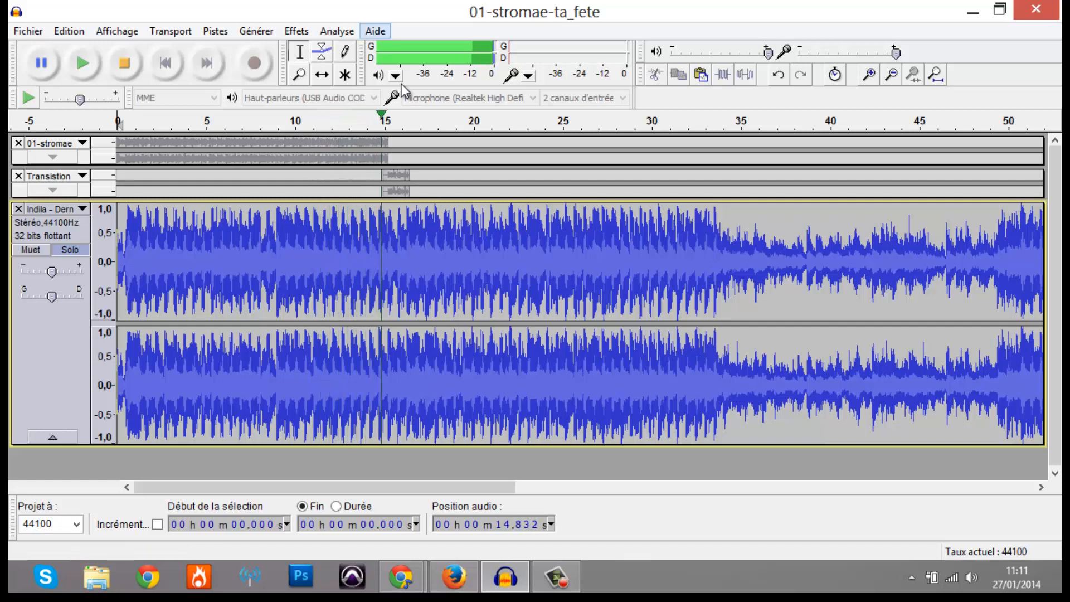
key(space)
Step: Audition the Indila track around 17.681 s and delete everything after that point
click(431, 237)
key(space)
key(space)
key(space)
key(space)
drag(431, 237, 804, 269)
scroll(1030, 258, down, 2)
key(Delete)
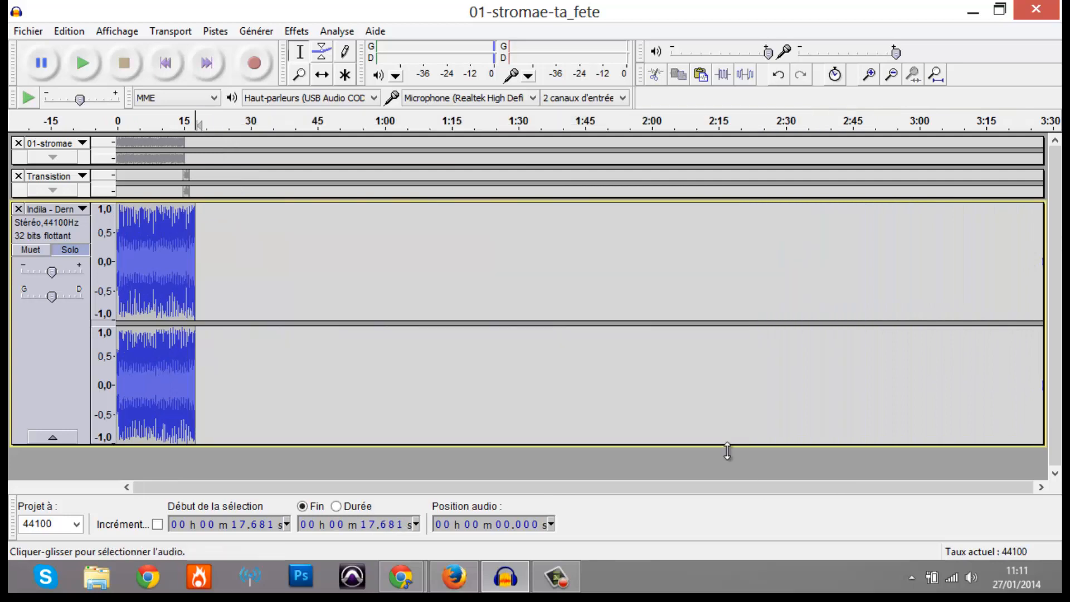
Step: Audition the end of the Indila excerpt from 15.886 s
scroll(328, 388, up, 5)
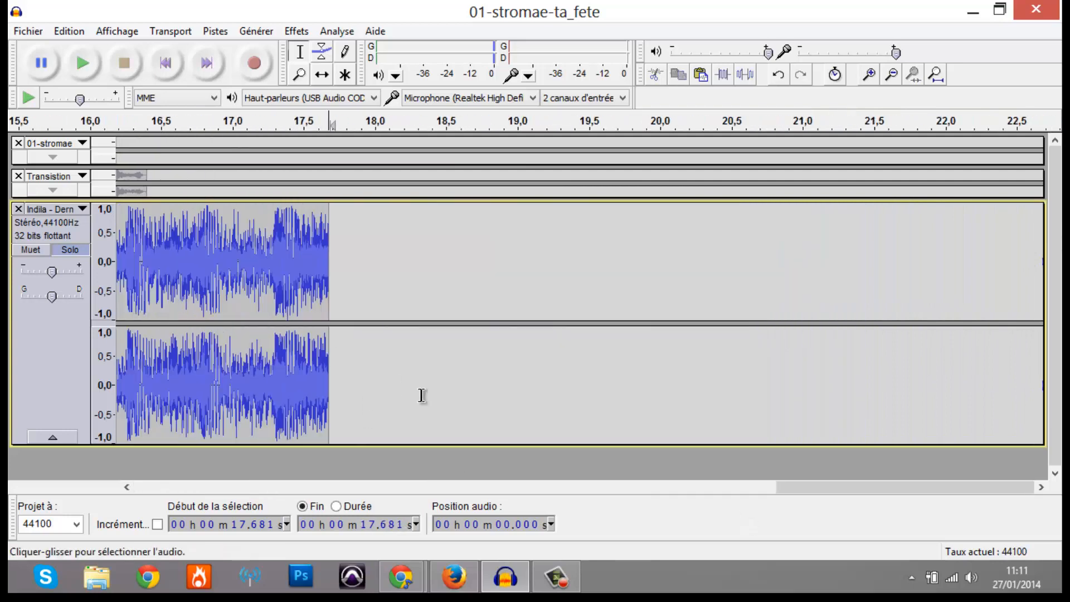
drag(819, 489, 638, 488)
click(723, 412)
key(space)
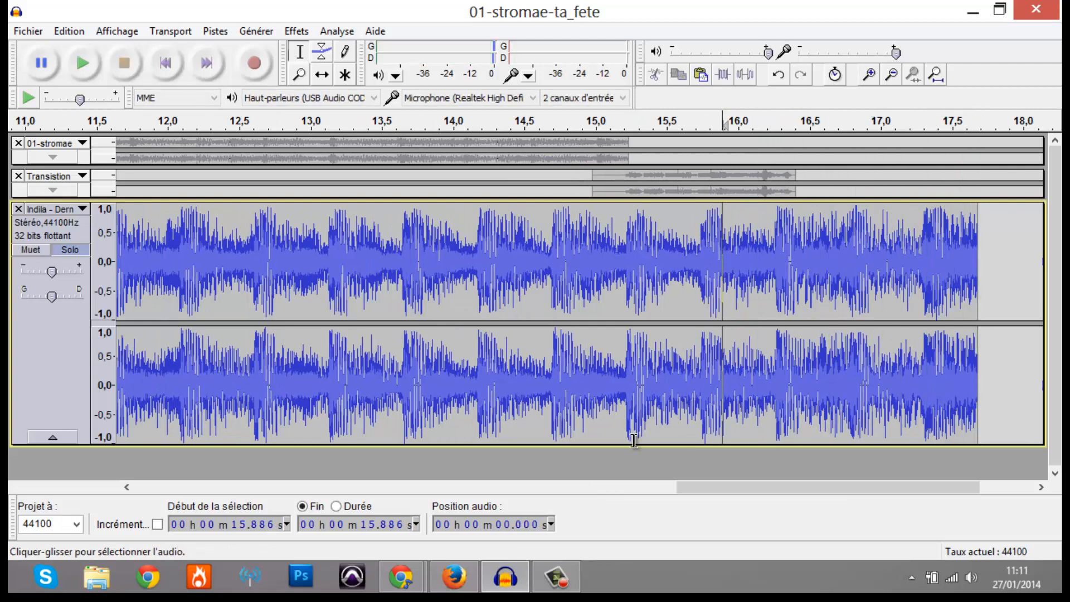
Step: Play the last beat of the Indila excerpt and cut its tail back to 17.231 s
drag(990, 367, 915, 357)
key(space)
drag(940, 354, 919, 352)
key(space)
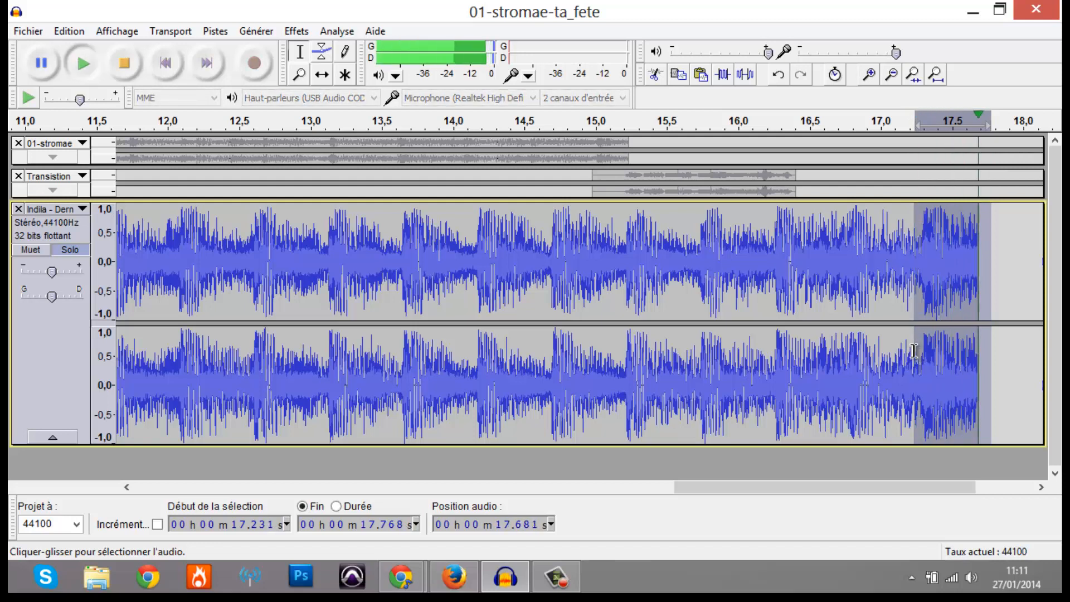
key(Delete)
Step: Audition the shortened ending of the Indila excerpt from about 14.7 s and from 13.919 s
drag(549, 312, 553, 313)
key(space)
click(441, 321)
key(space)
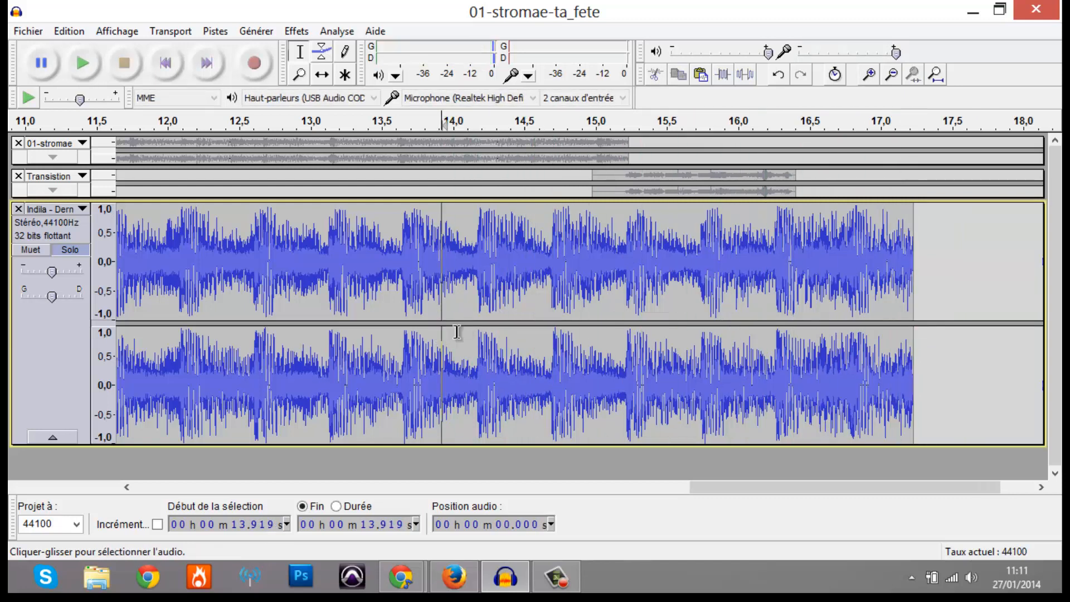
key(space)
key(space)
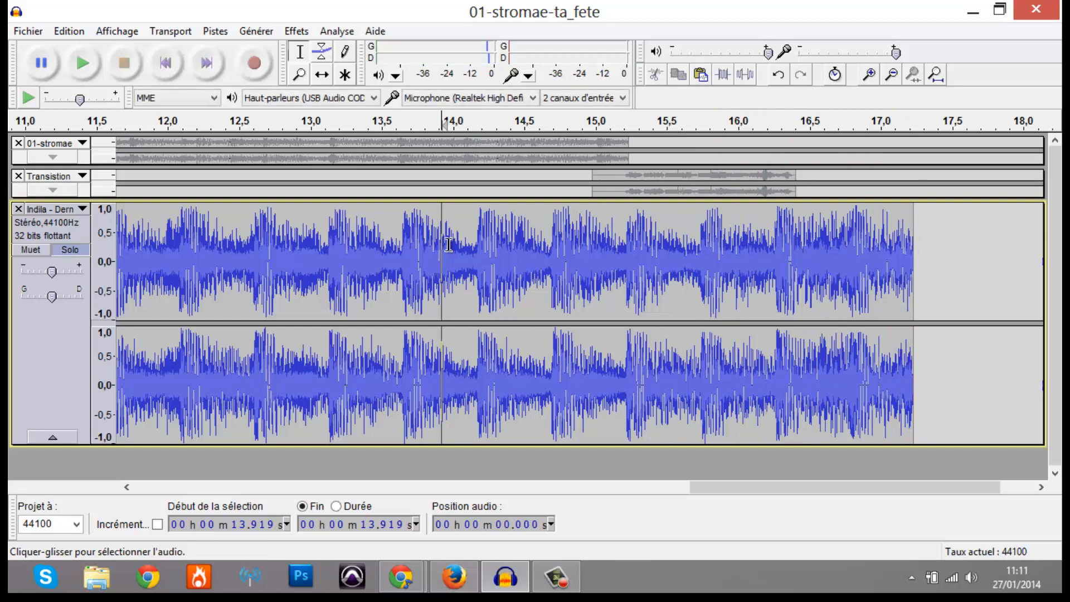
Step: Time-shift the Indila excerpt so that it starts where the Transistion clip ends, at about 16.40 s
click(324, 82)
drag(444, 328, 766, 316)
drag(547, 319, 913, 325)
drag(586, 312, 962, 314)
drag(621, 304, 965, 316)
mouse_move(865, 288)
mouse_down()
mouse_move(935, 287)
mouse_move(873, 289)
mouse_up()
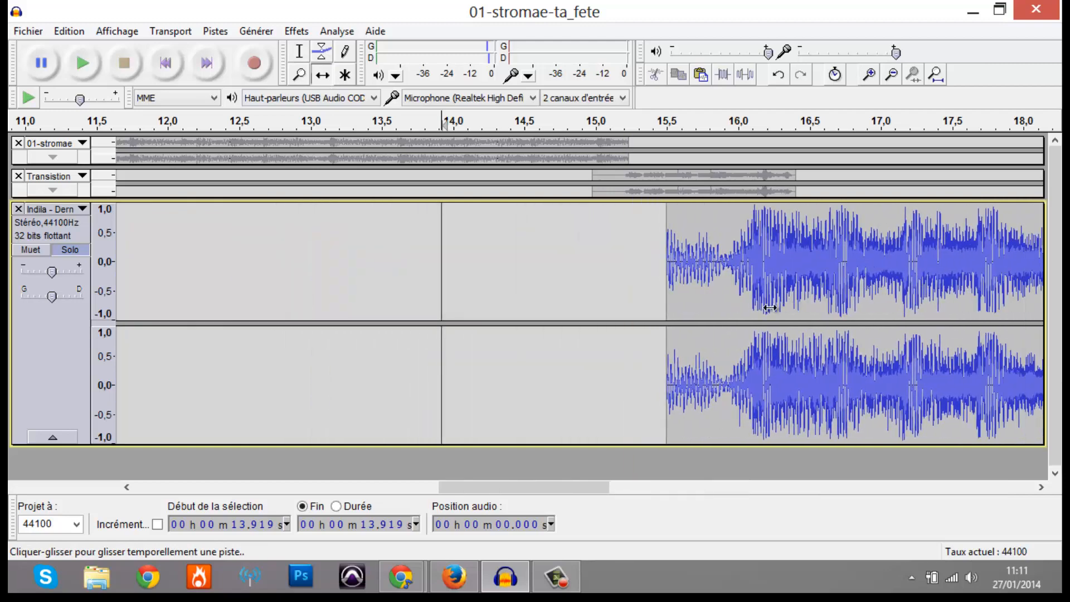
scroll(782, 307, down, 3)
mouse_move(589, 276)
mouse_down()
mouse_move(286, 246)
mouse_move(604, 245)
mouse_move(639, 271)
mouse_move(595, 262)
mouse_up()
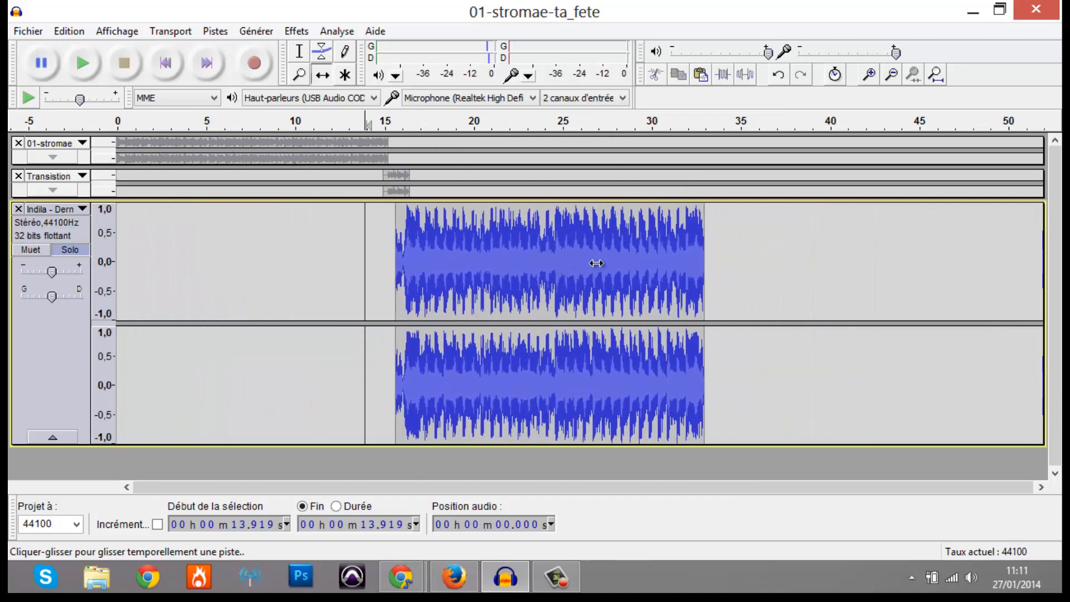
scroll(610, 298, up, 4)
drag(800, 493, 568, 450)
drag(529, 368, 691, 278)
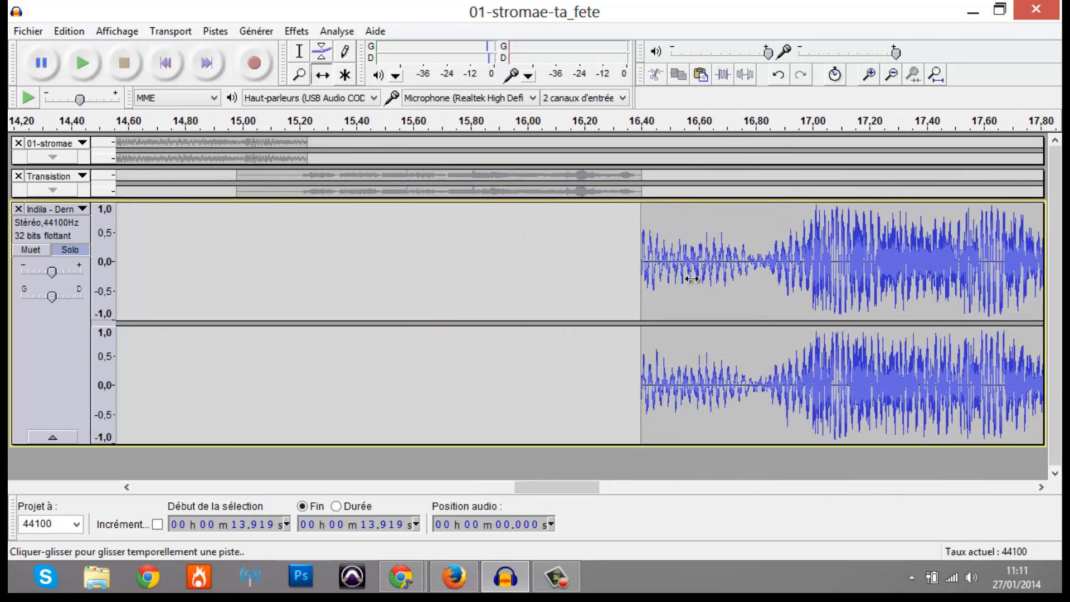
Step: Play the start of the Indila excerpt, turn off its solo, and play the junction with the transition from about 16.15 s
click(621, 132)
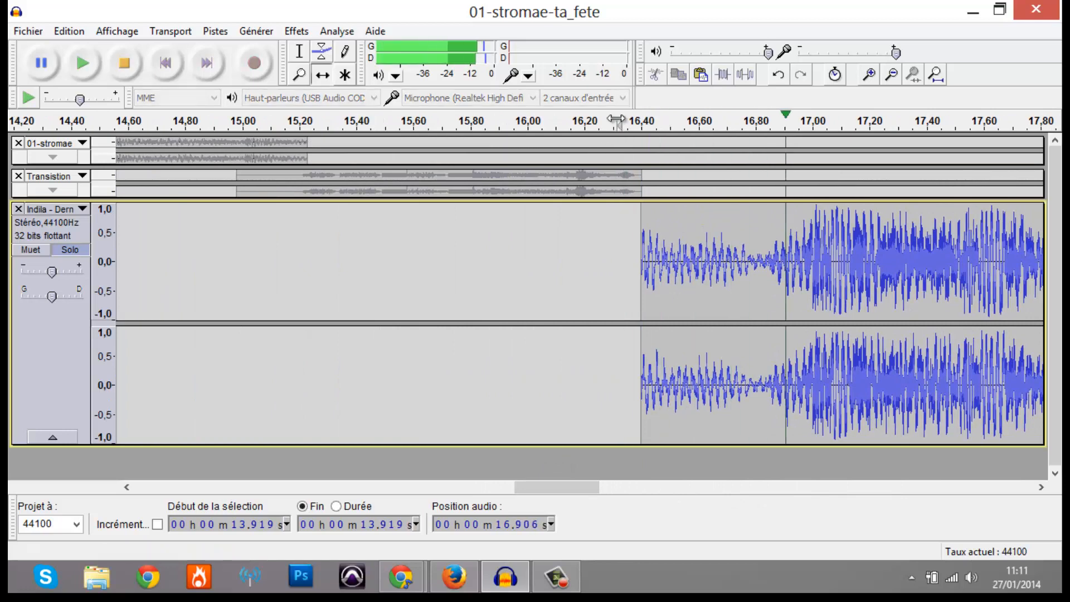
click(612, 136)
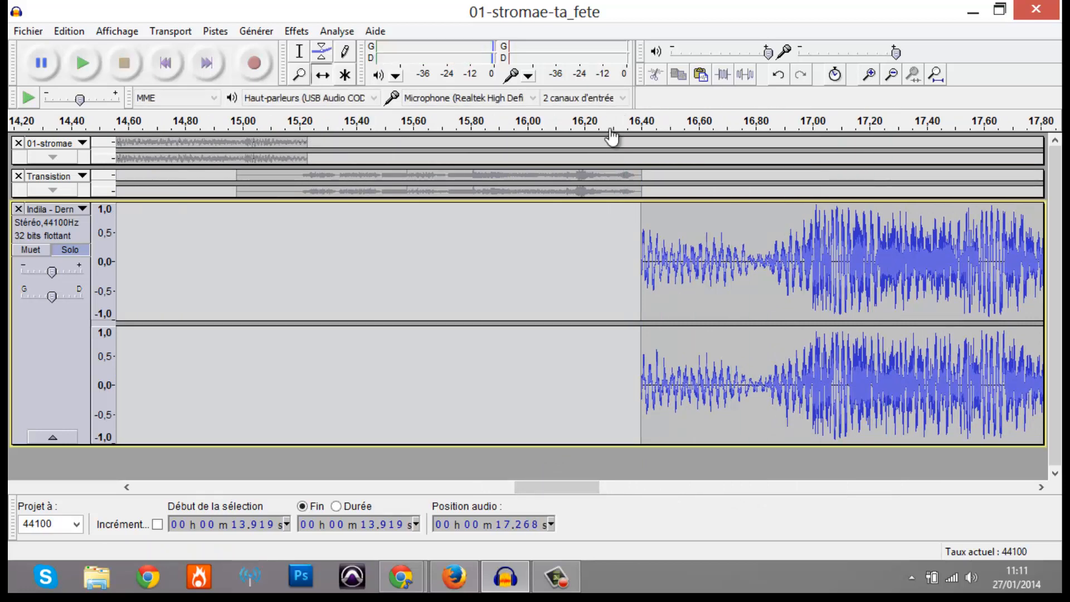
click(62, 252)
click(565, 129)
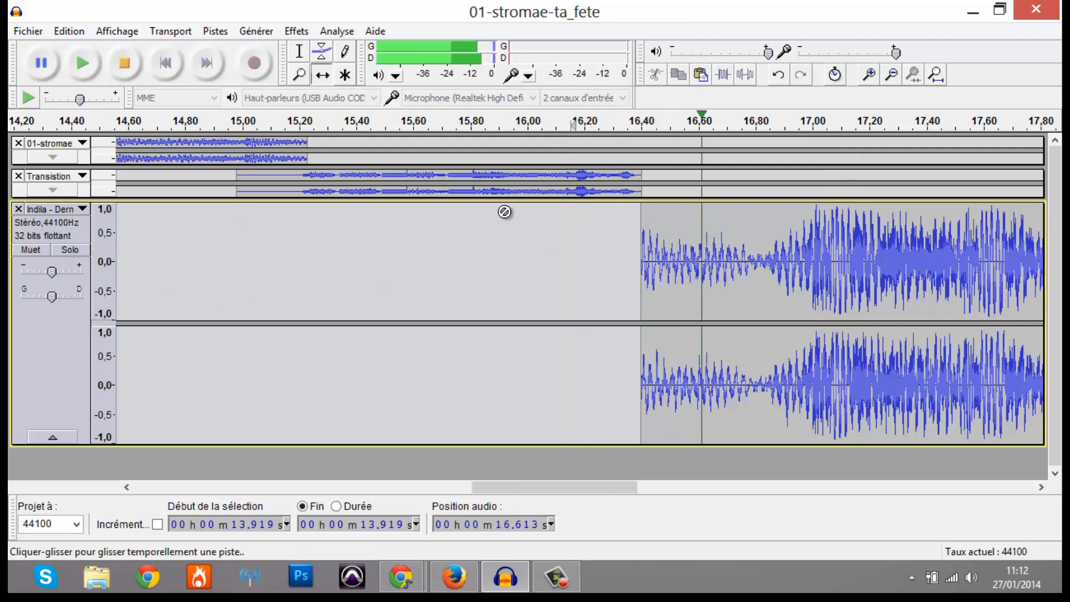
Step: Audition the junction between the Stromae excerpt, the transition and the Indila excerpt, playing from about 13.2 s
key(ctrl+3)
key(space)
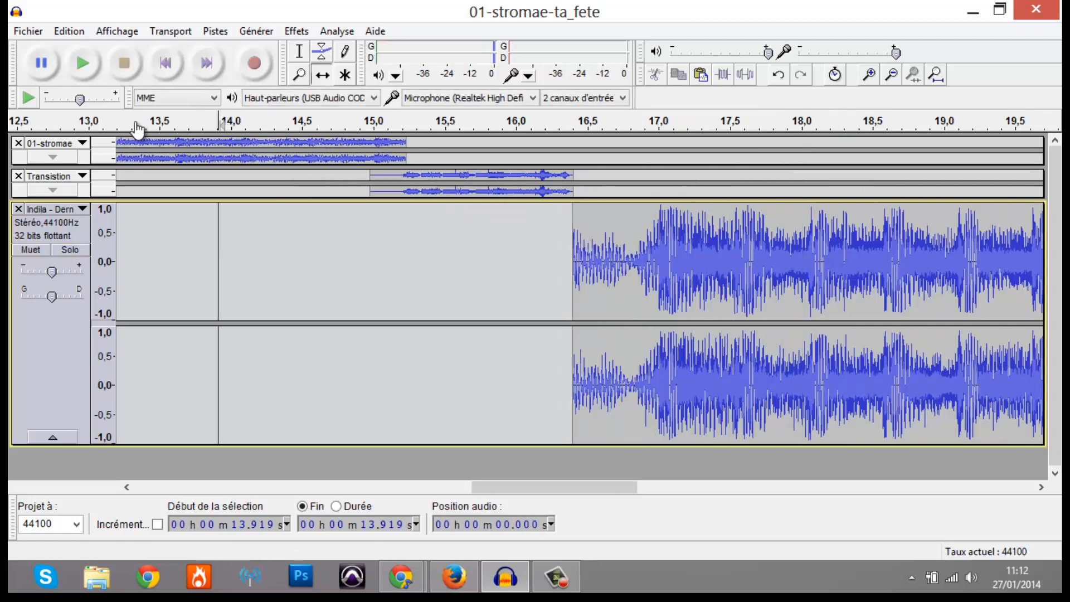
click(122, 124)
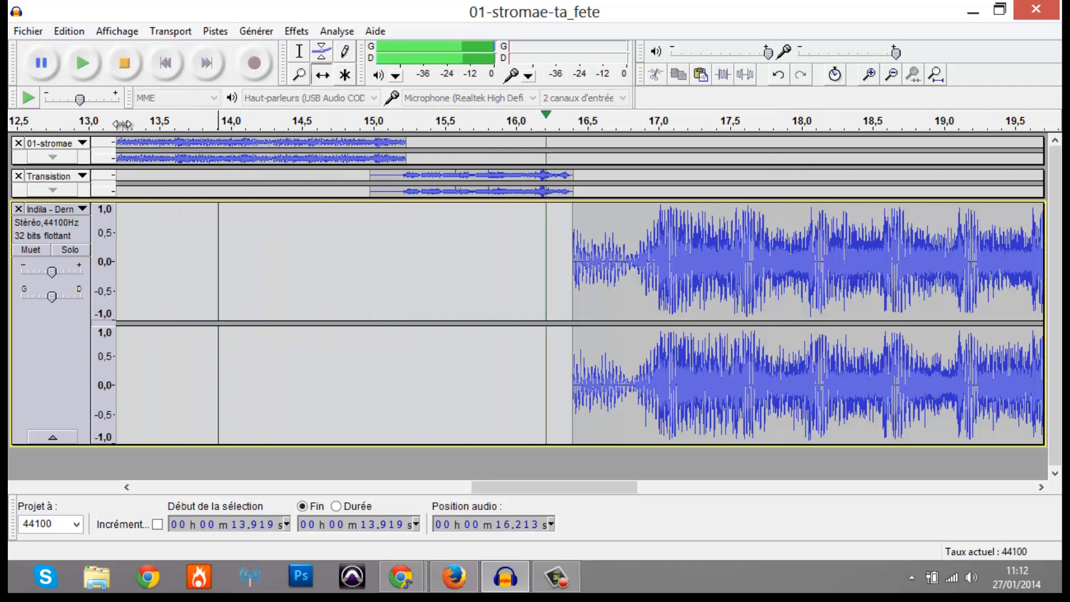
scroll(122, 123, down, 1)
key(space)
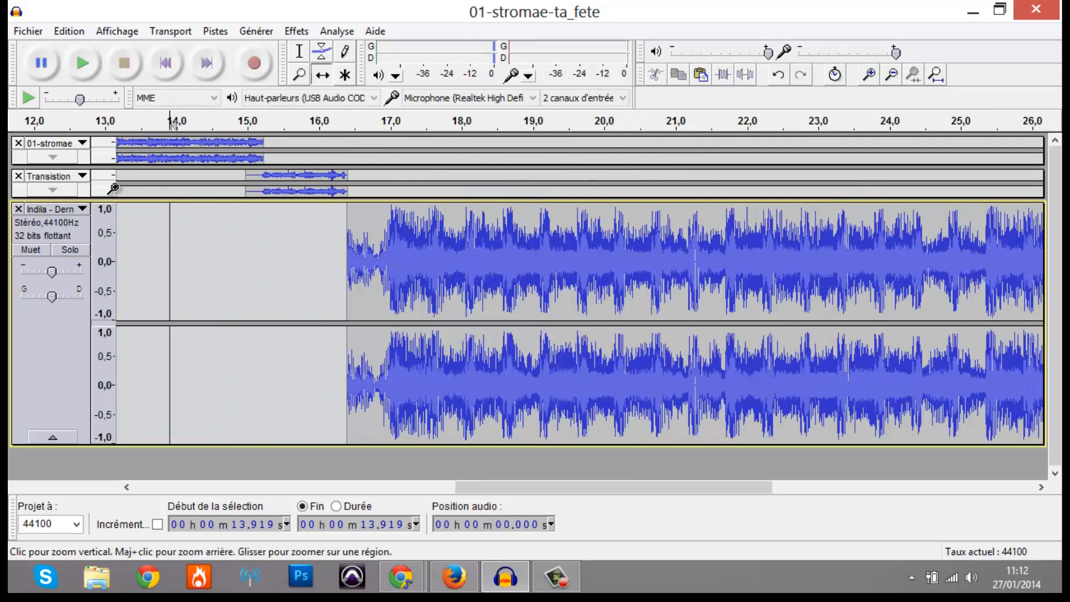
scroll(160, 232, up, 2)
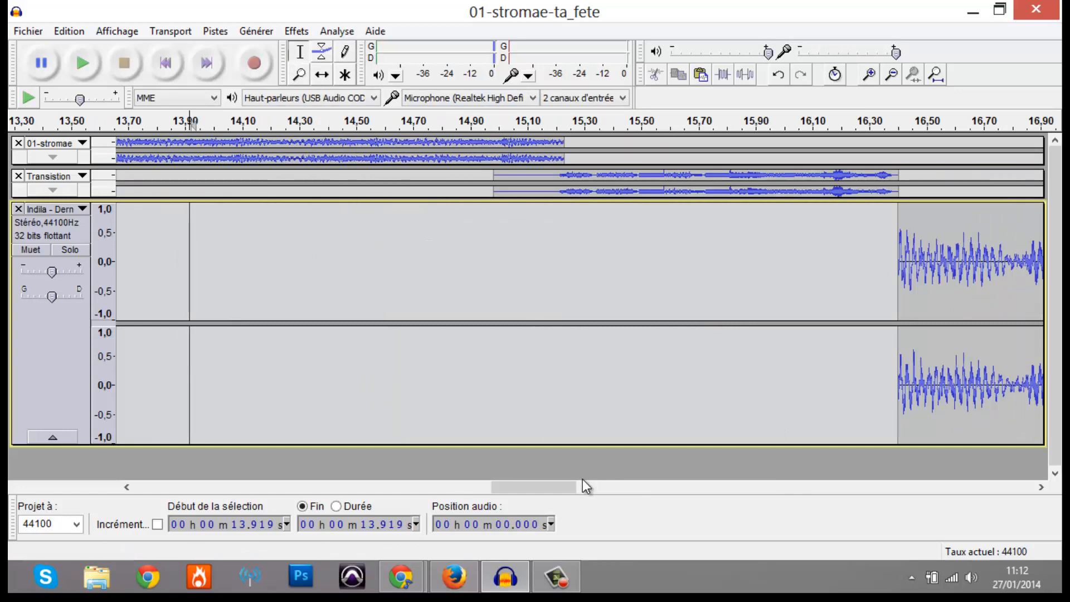
Step: Play the quiet opening of the Indila excerpt and delete the section from 16.389 s to 16.787 s
click(641, 481)
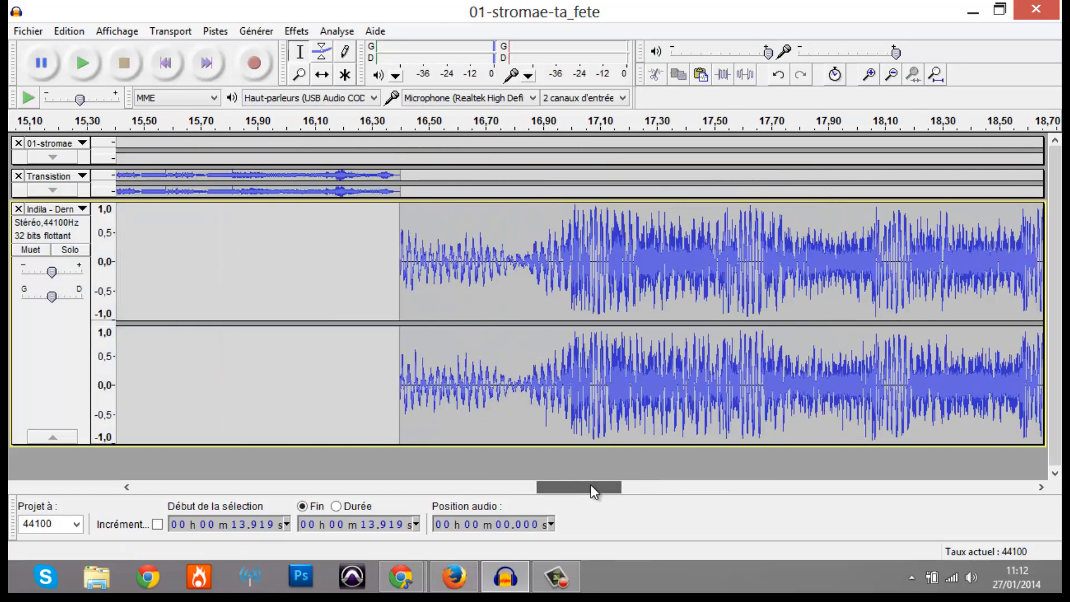
drag(539, 283, 392, 295)
key(space)
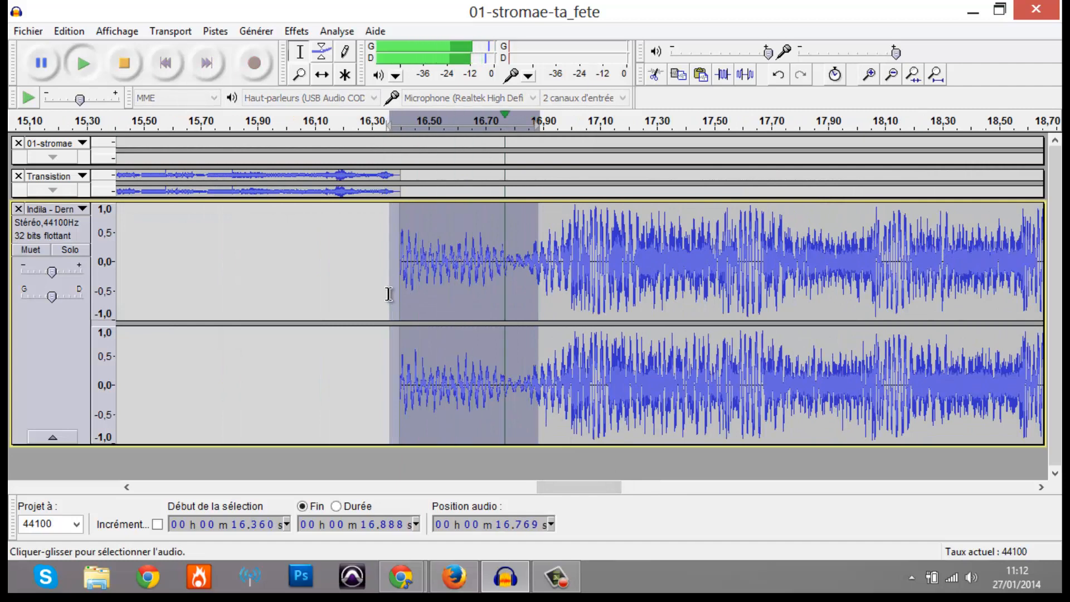
drag(397, 292, 507, 292)
key(space)
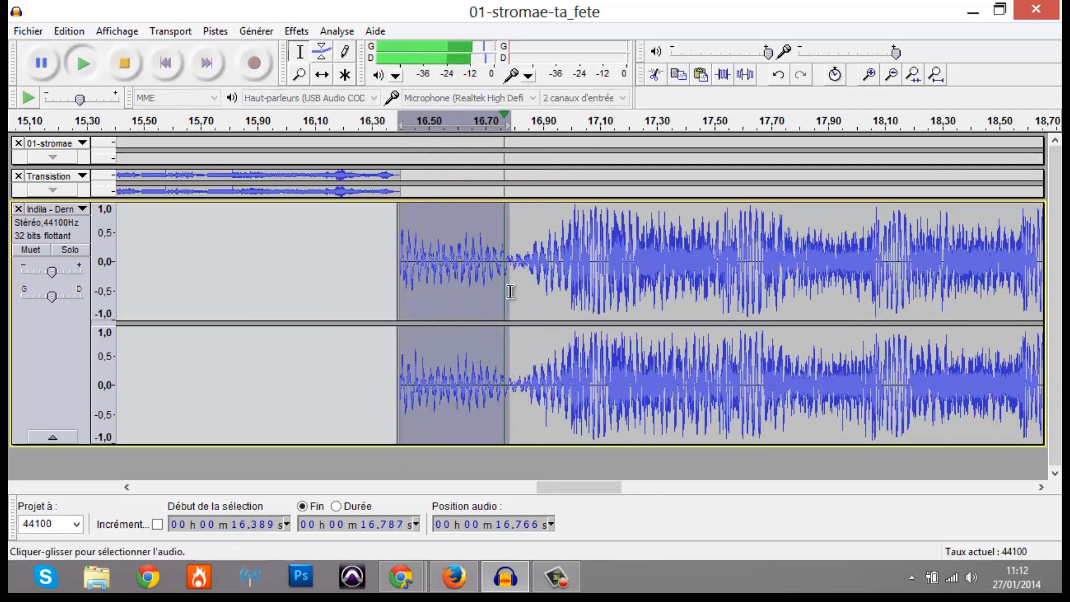
key(Delete)
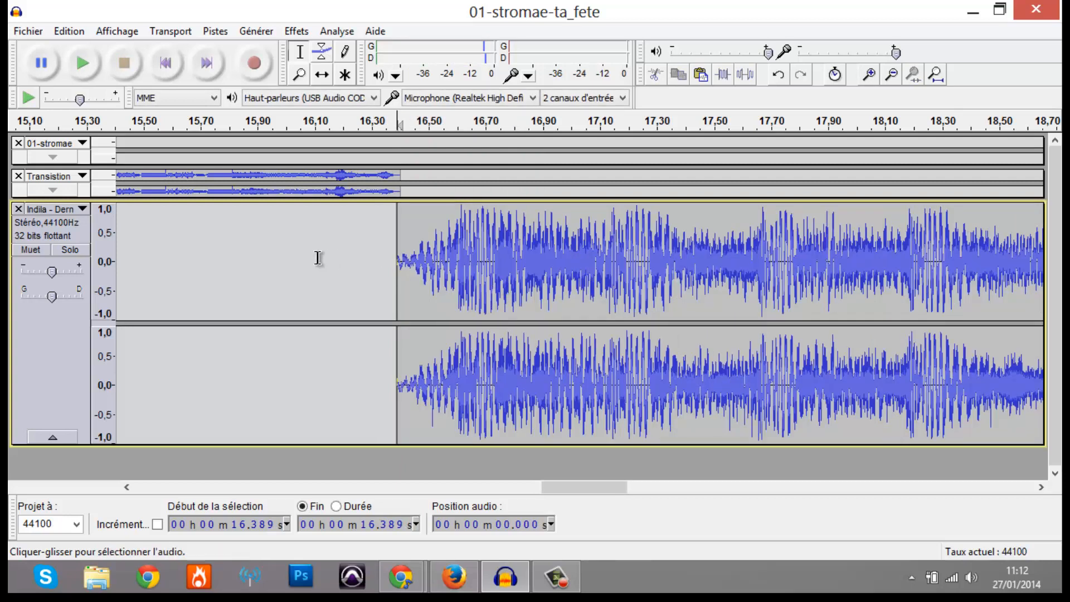
Step: Play the junction from 15.993 s and delete the Indila track's silence from 16.221 s to 16.389 s
key(space)
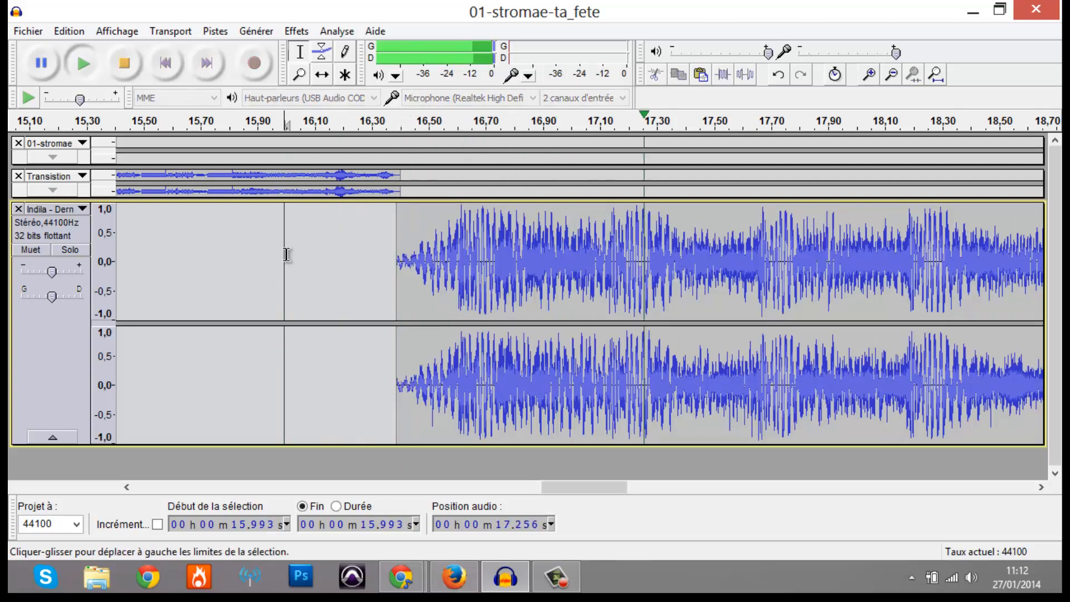
key(space)
drag(397, 255, 348, 254)
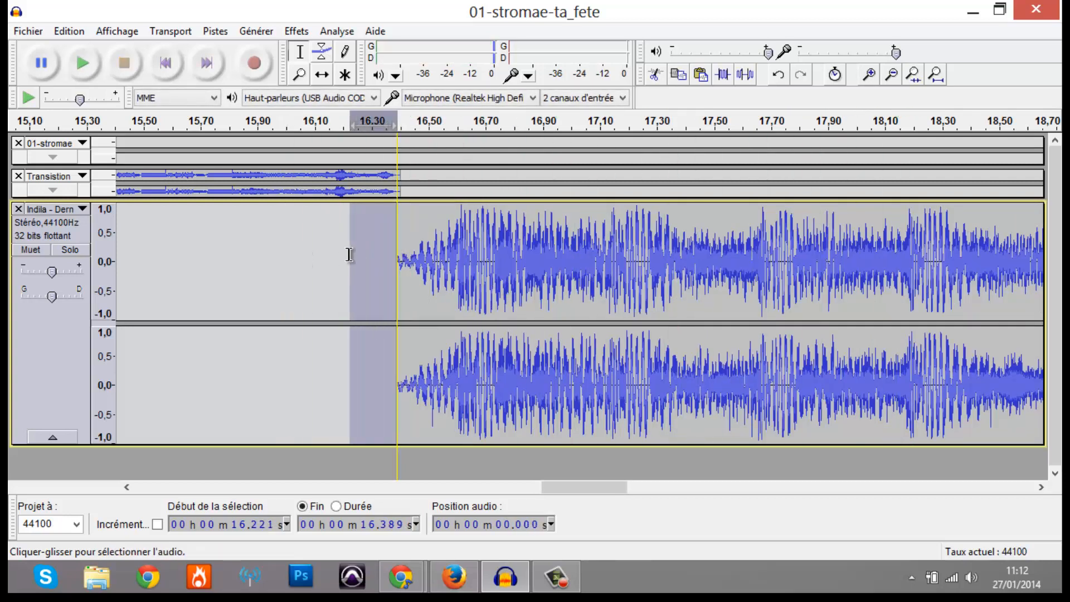
key(Delete)
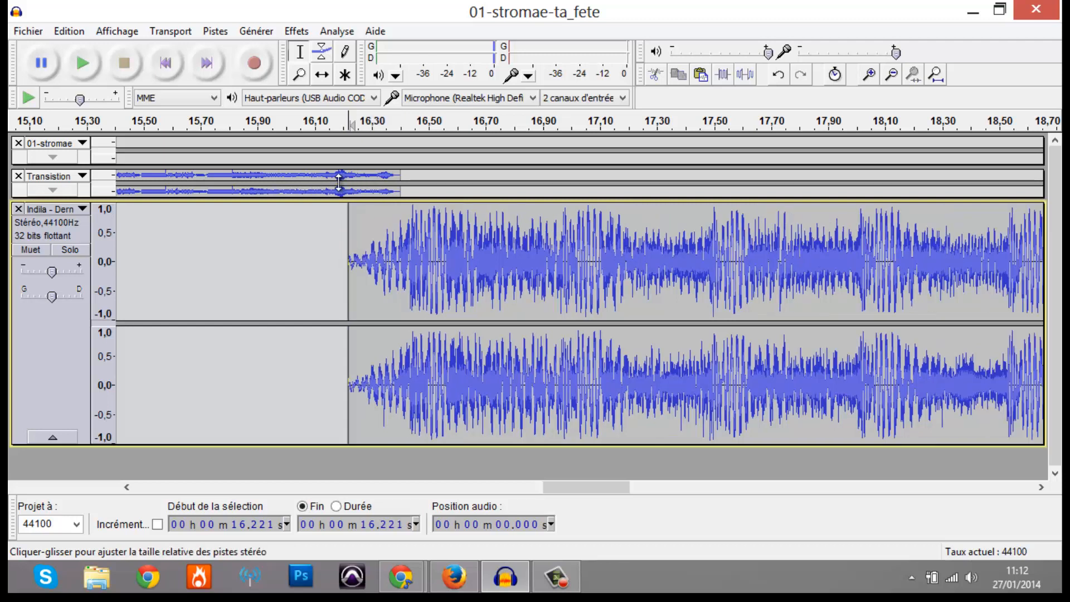
Step: Audition the tightened junction on the Transistion track, playing from 16.074 s and from 15.523 s
key(Up)
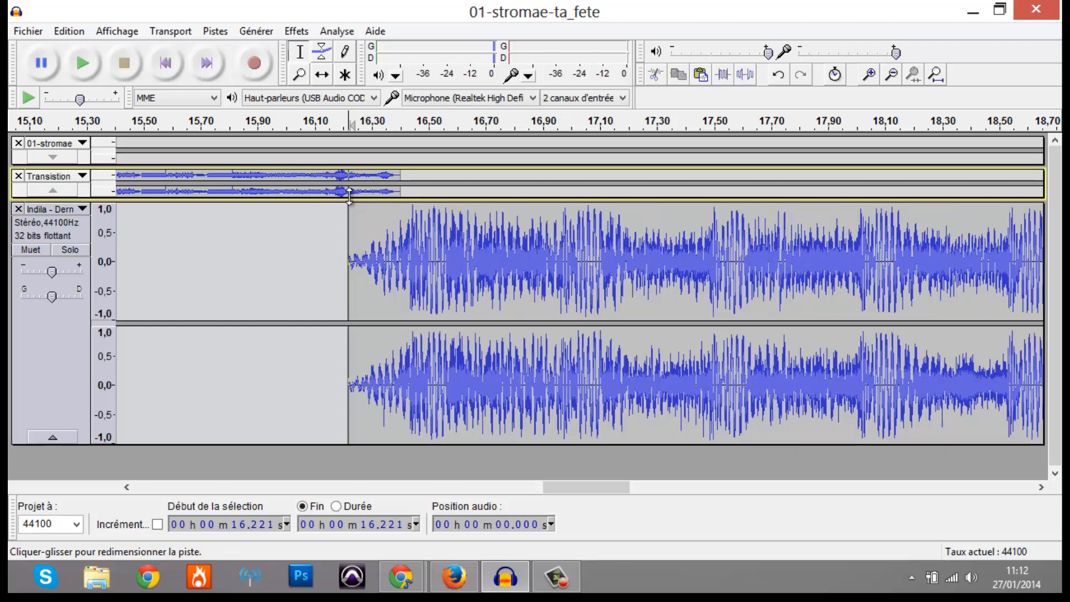
drag(349, 186, 307, 190)
key(space)
key(space)
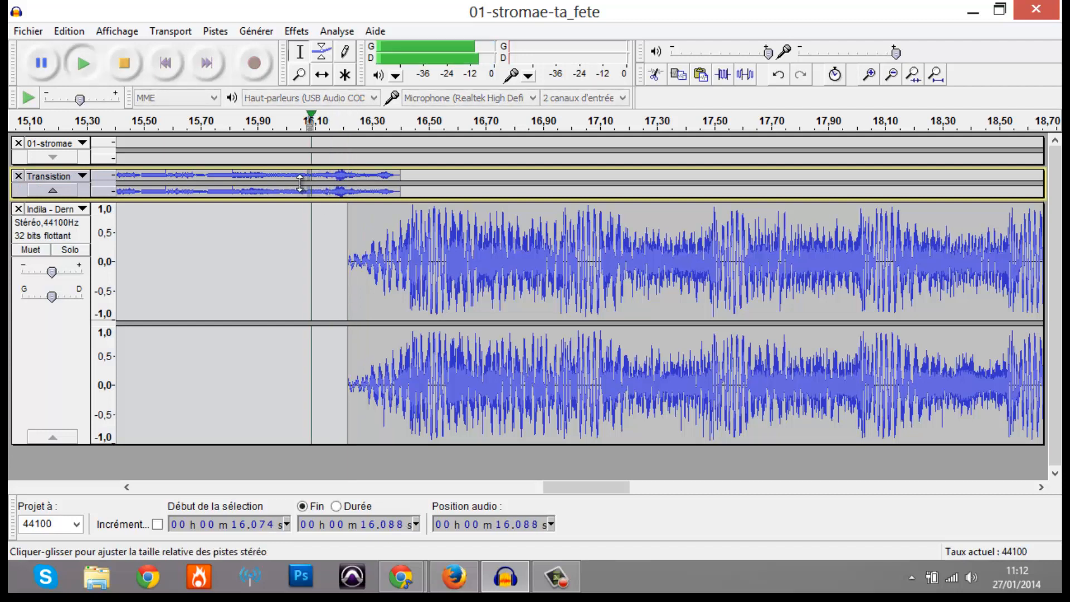
click(149, 191)
key(space)
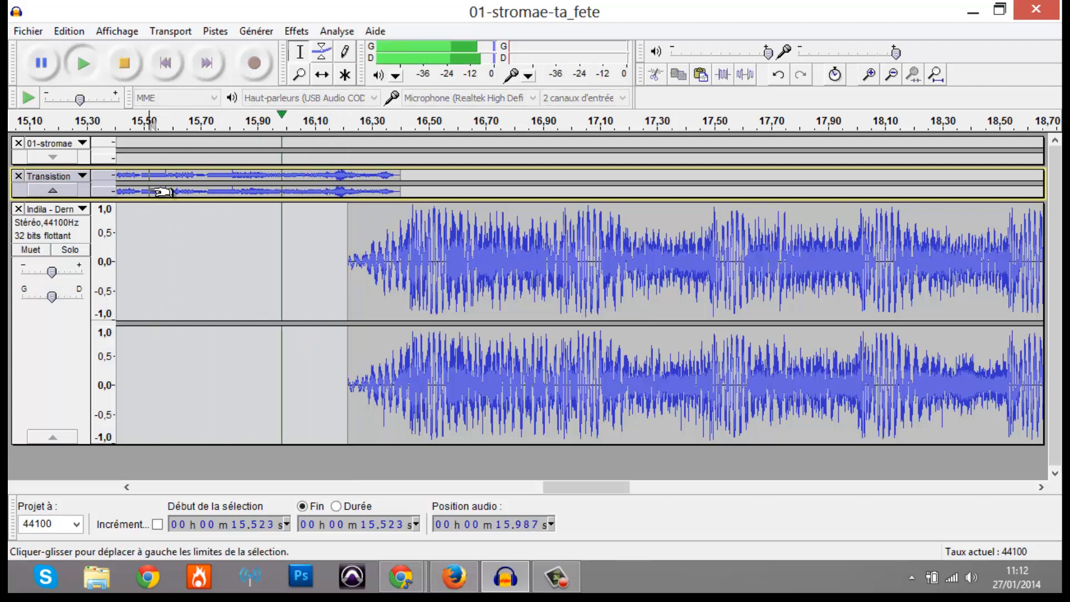
Step: Reduce the Indila track's height and move the restored window aside to uncover the transition files on the desktop
ctrl+scroll(161, 191, down, 3)
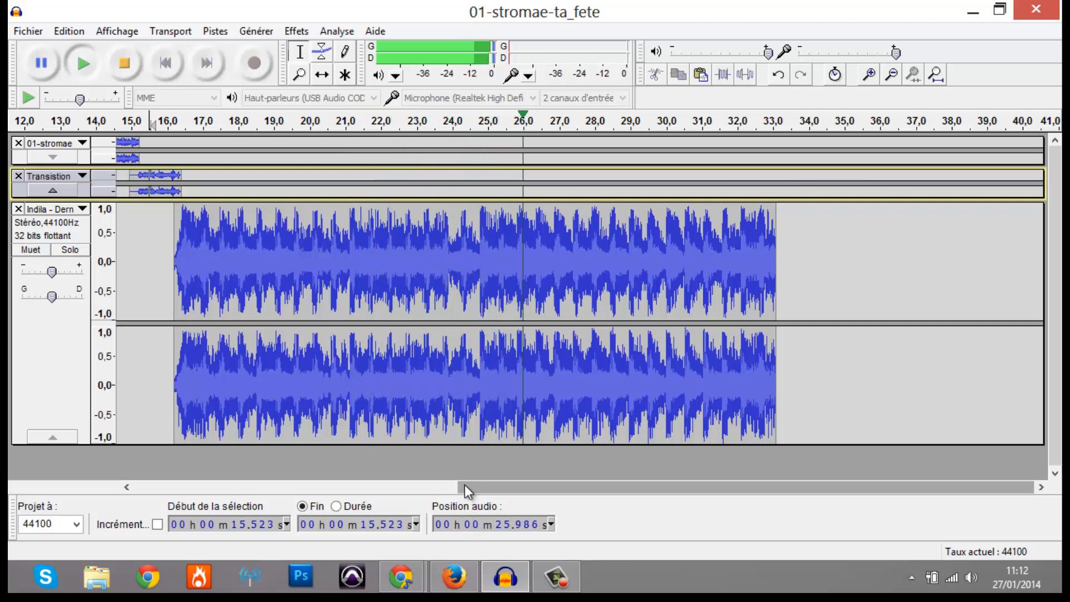
drag(547, 444, 528, 280)
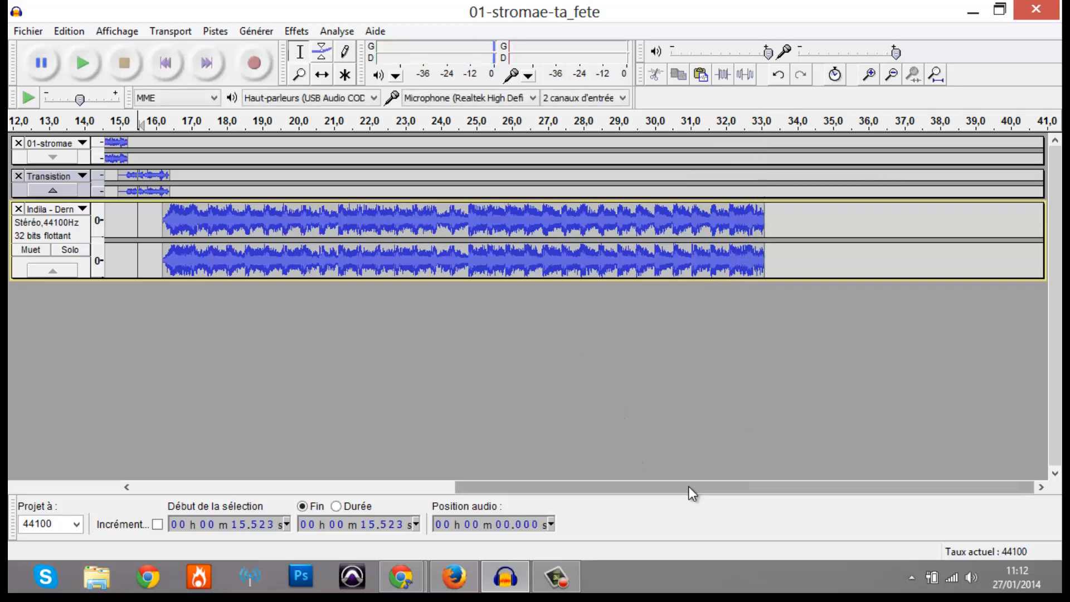
drag(504, 7, 836, 11)
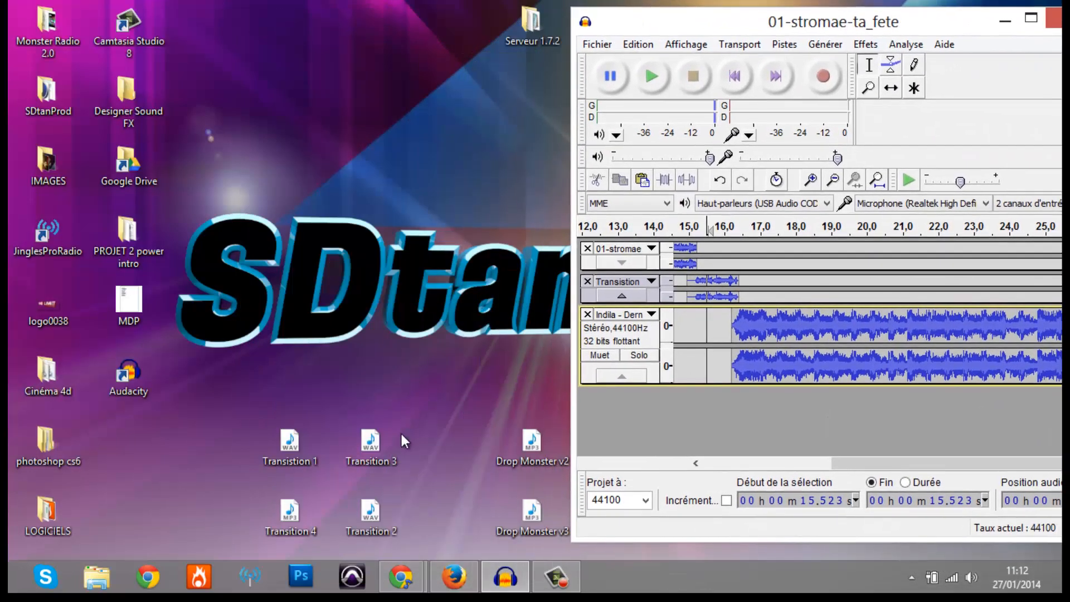
Step: Listen to the desktop sounds Transition 3 and Transition 4 in the media player and open Transition 2
double_click(388, 443)
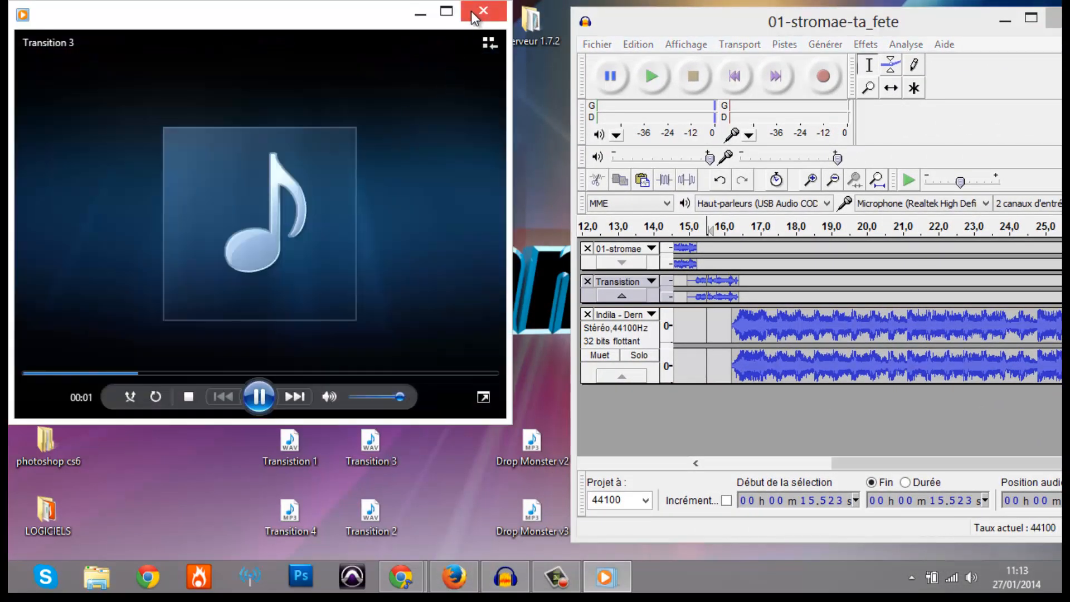
click(471, 11)
double_click(290, 511)
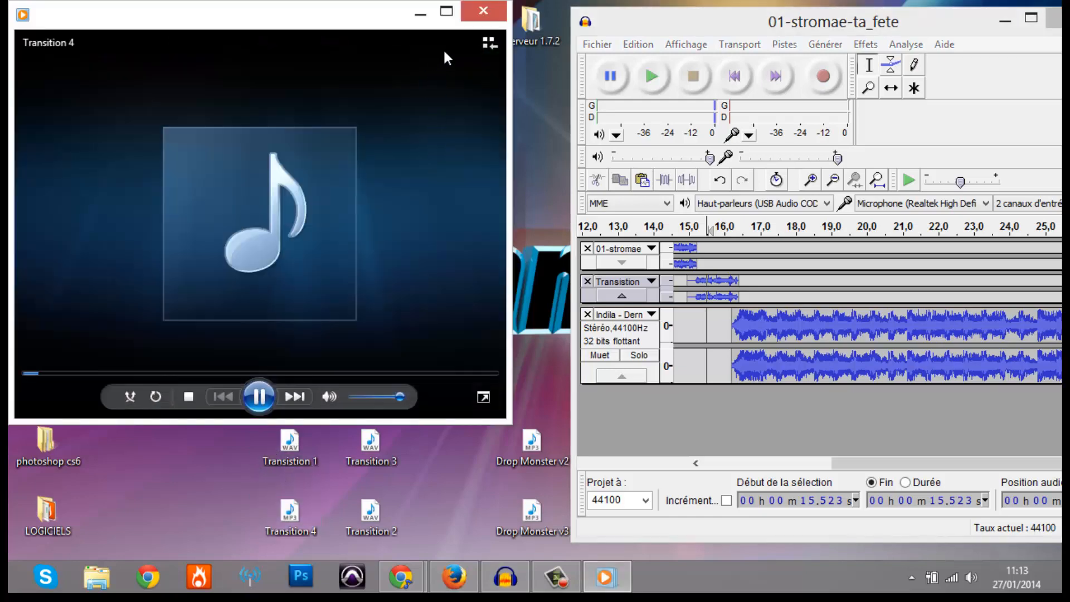
click(473, 15)
key(Right)
key(Return)
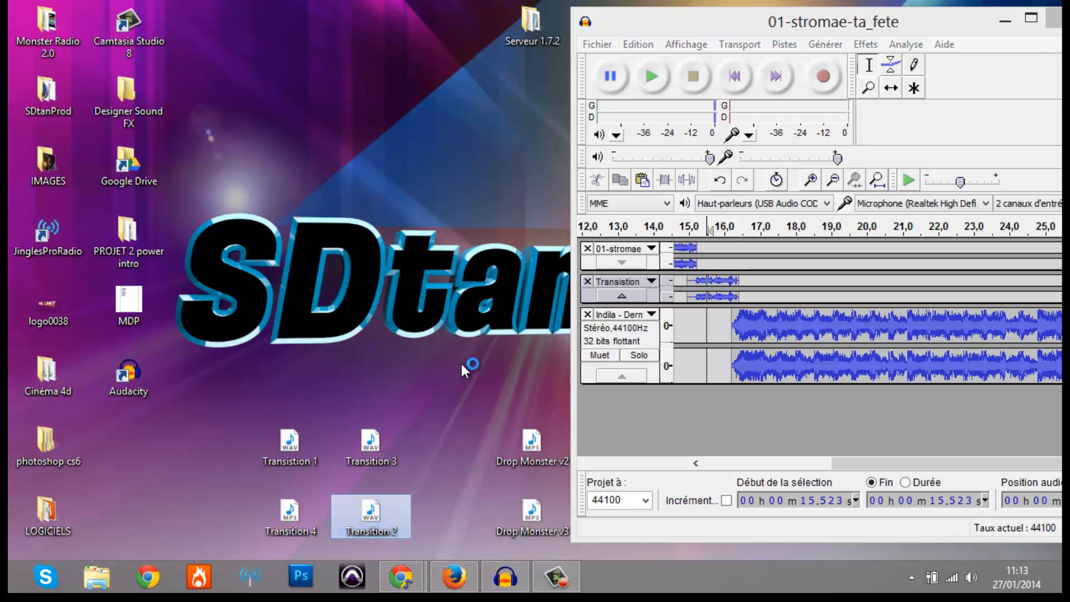
Step: Look through the sound design and SONS DU PROD folders on the desktop and open 02 Piste 2 for listening
drag(711, 9, 239, 22)
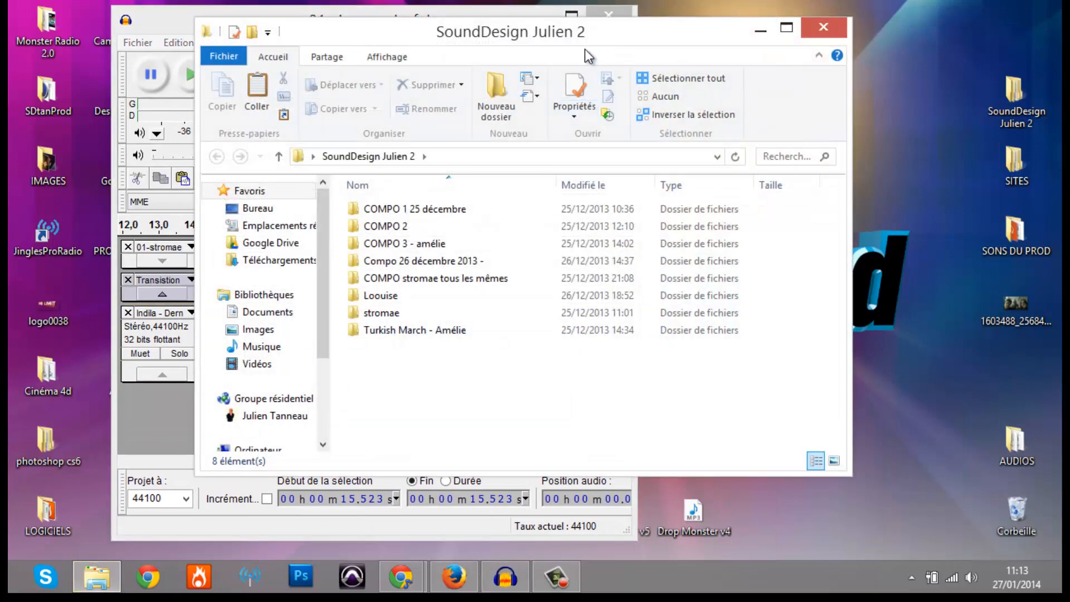
drag(588, 56, 817, 74)
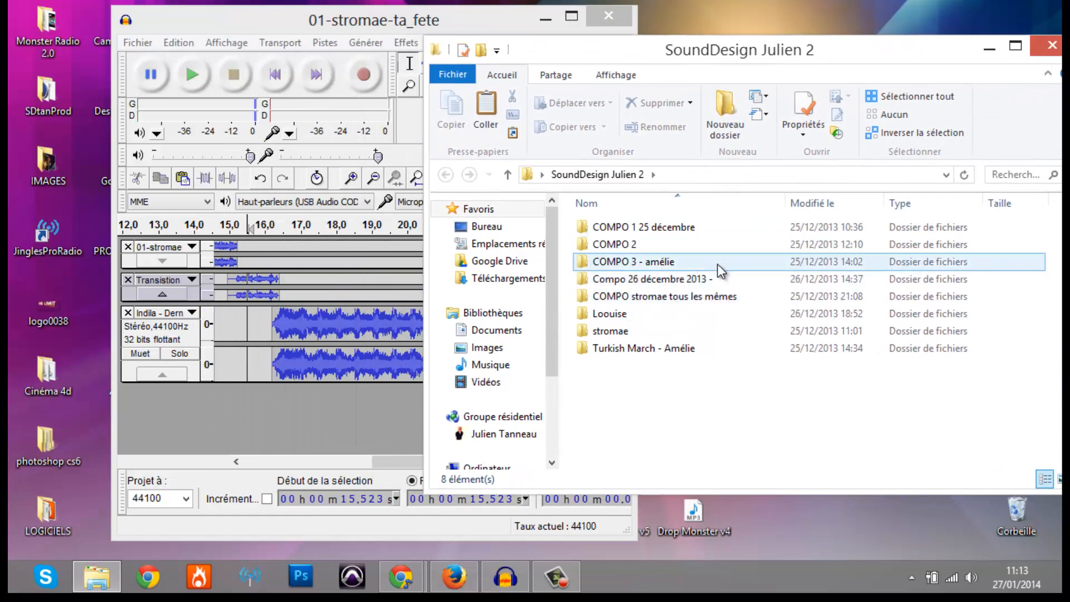
click(1051, 47)
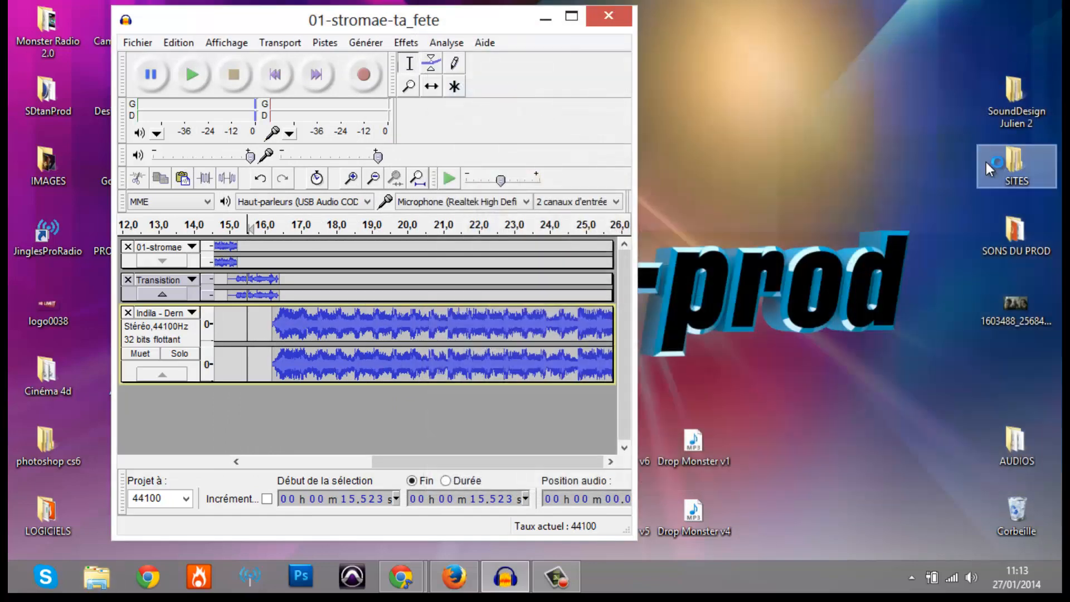
double_click(986, 246)
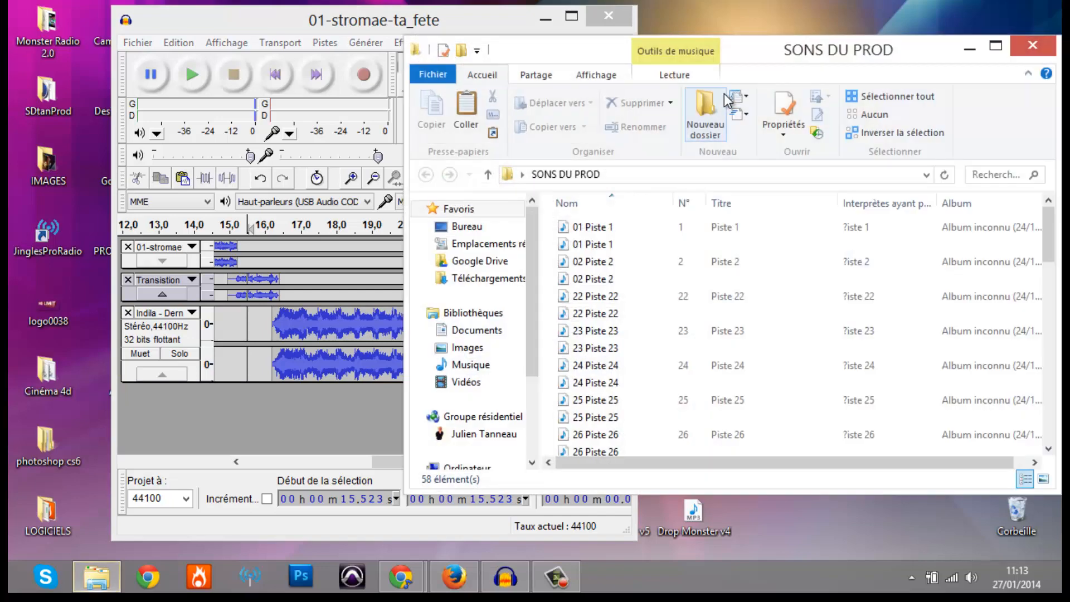
click(644, 240)
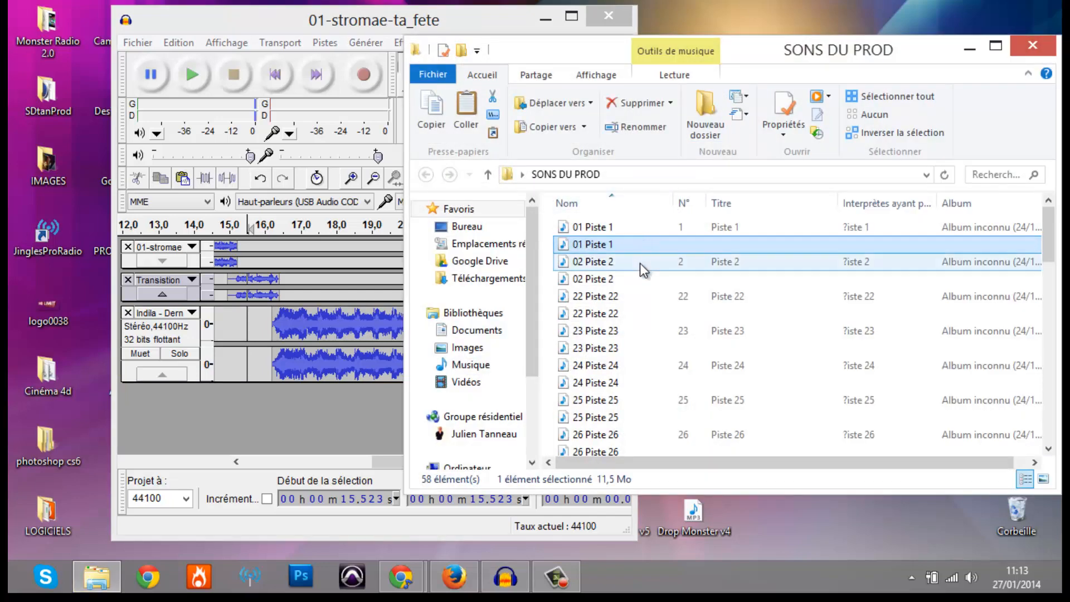
click(640, 262)
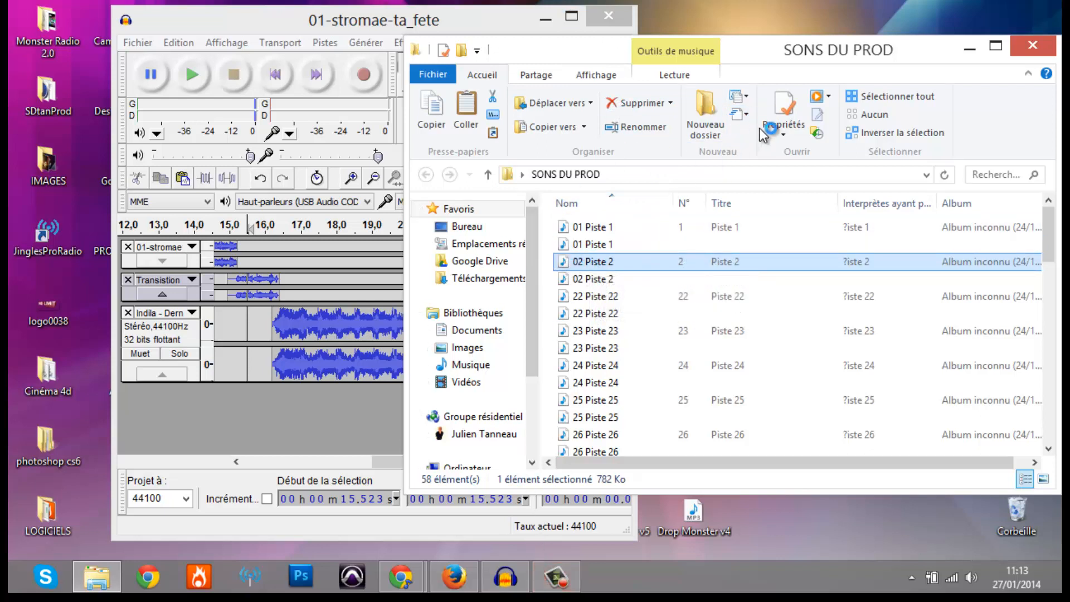
drag(758, 71, 597, 108)
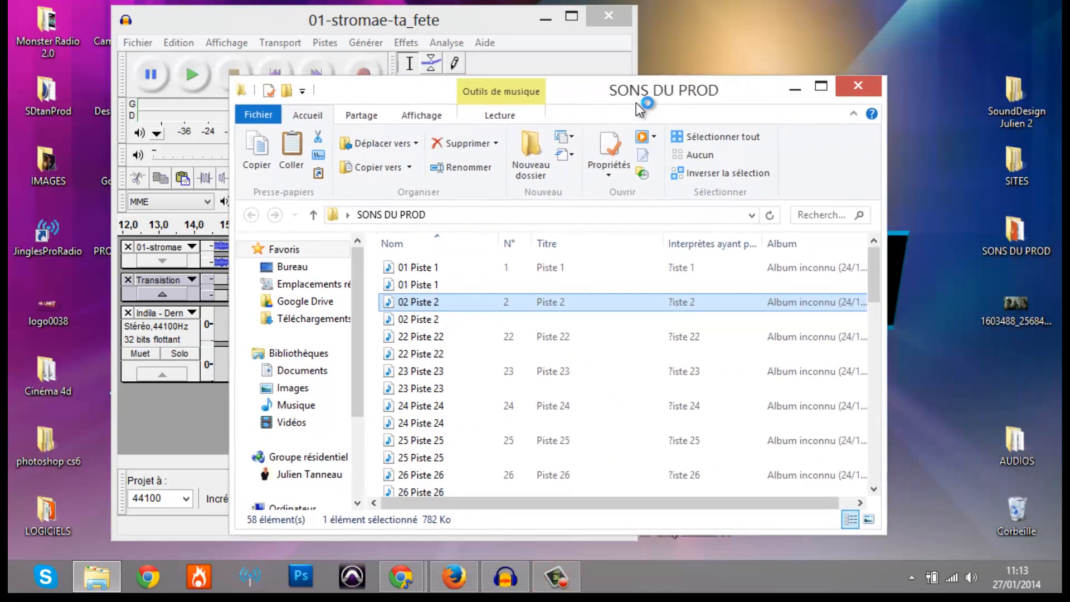
click(861, 90)
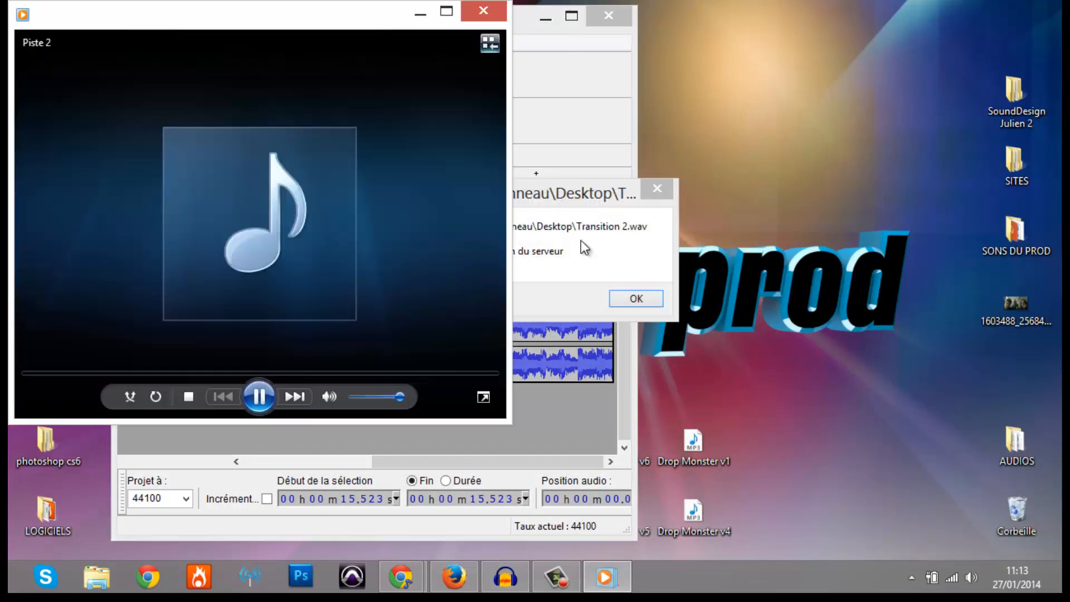
Step: Dismiss the Transition 2 message, close the media player, and move the Audacity window clear of the transition files
click(632, 299)
click(483, 10)
drag(489, 26, 848, 21)
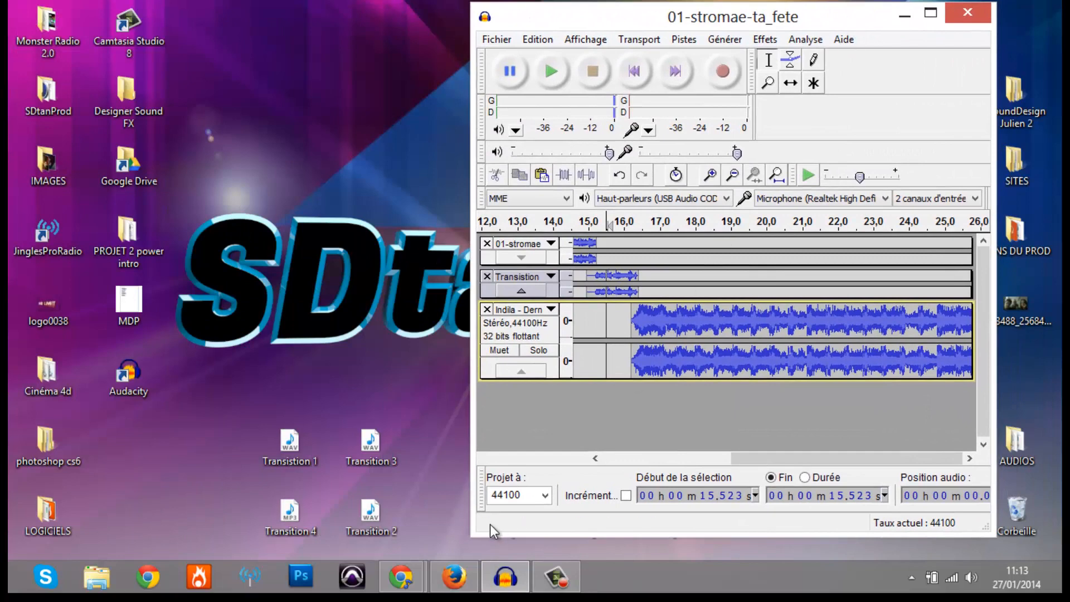
Step: Compare the desktop sounds Transition 2, Transition 4 and Transition 3 by playing each in the media player
double_click(385, 497)
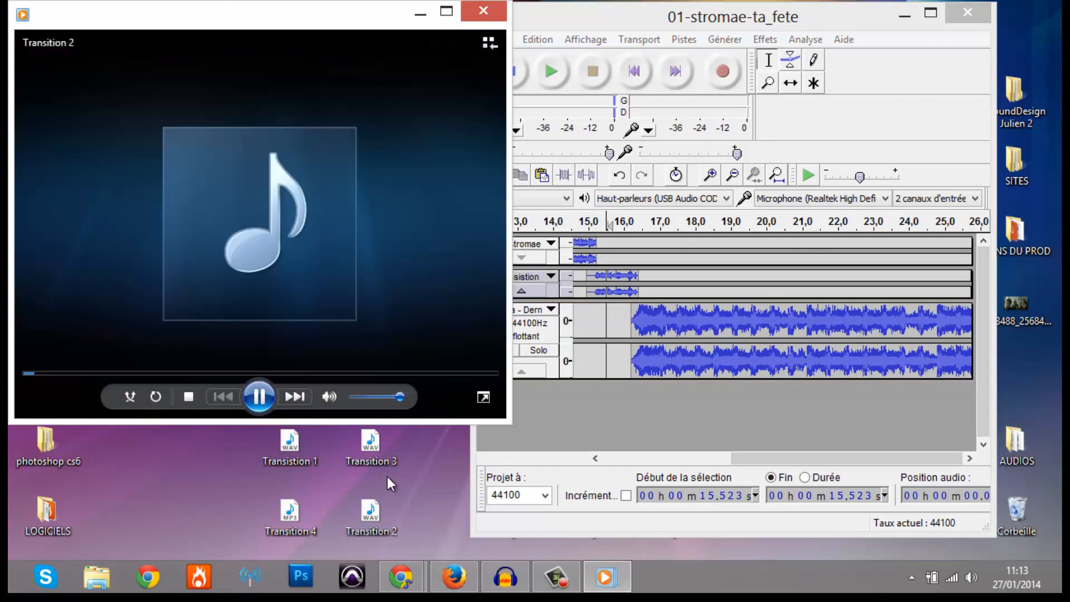
click(472, 15)
double_click(285, 530)
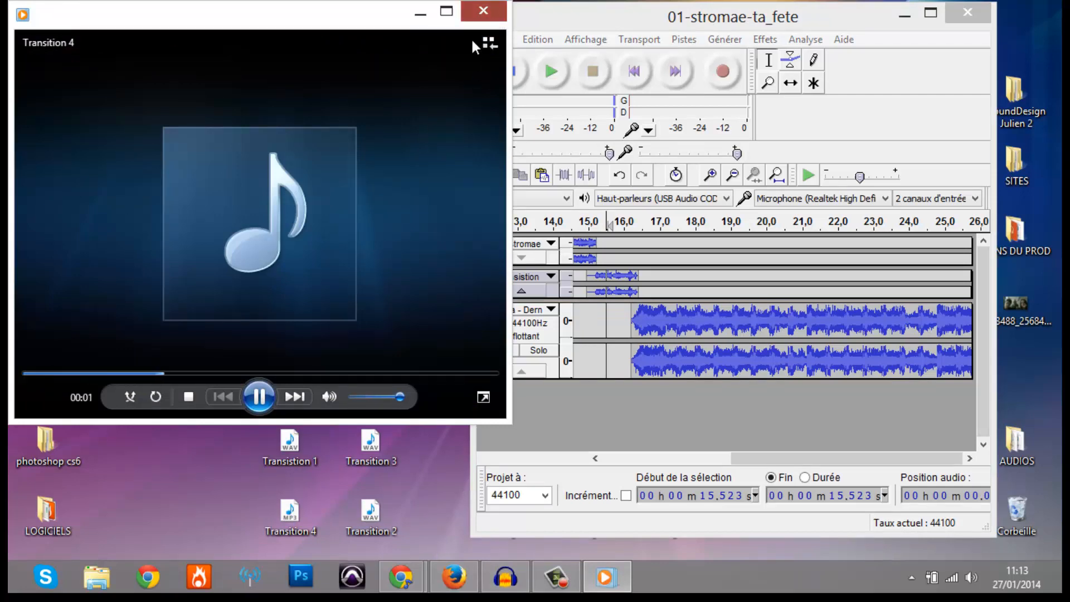
click(497, 16)
double_click(371, 443)
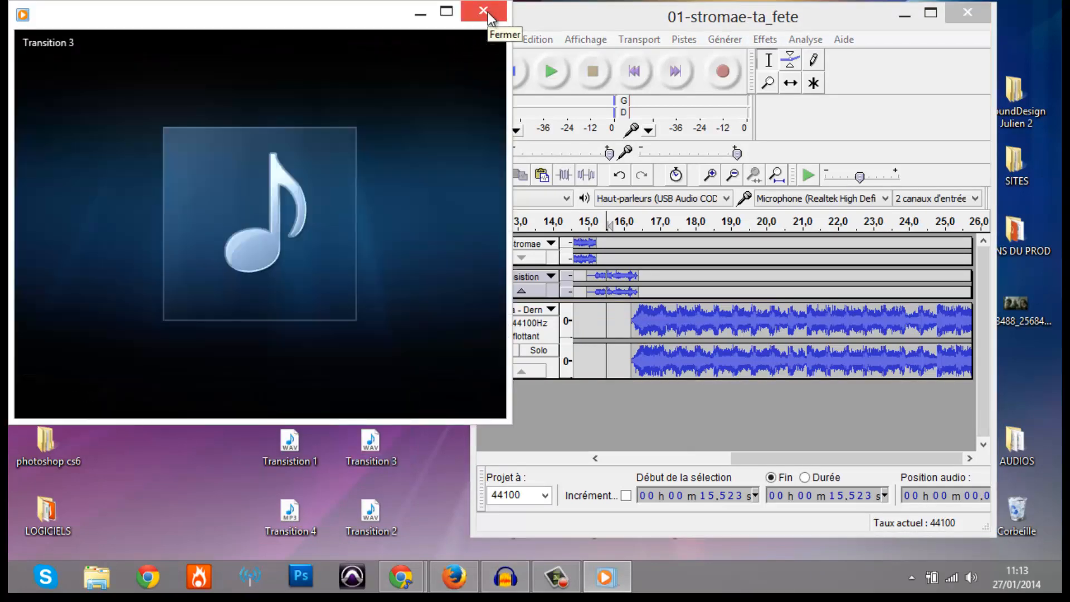
click(488, 16)
Step: Import Transition 3 from the desktop into the Audacity project as a new track and maximize the project window
drag(383, 444, 705, 423)
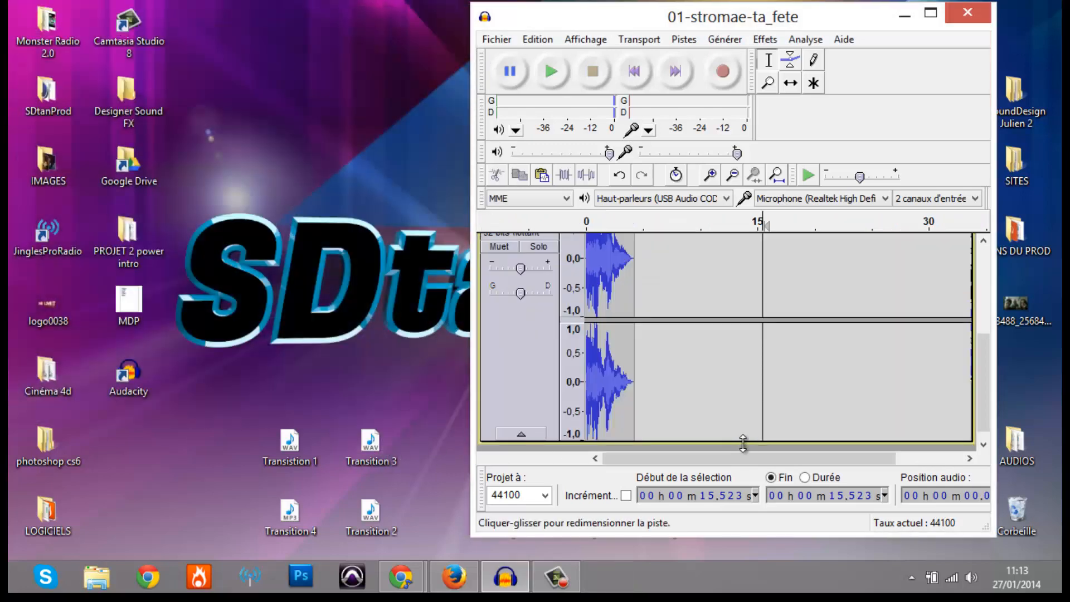
double_click(708, 23)
scroll(409, 342, up, 4)
drag(734, 490, 167, 479)
scroll(464, 370, down, 2)
Step: Reverse the whole Transition 3 clip and play it back
drag(258, 312, 199, 307)
drag(346, 278, 78, 223)
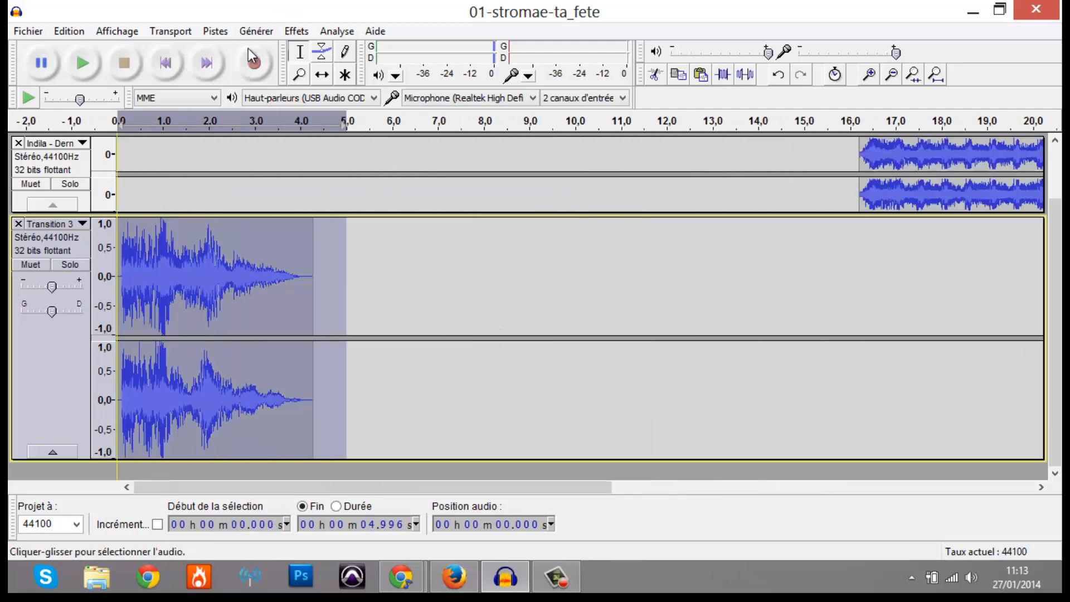
click(295, 31)
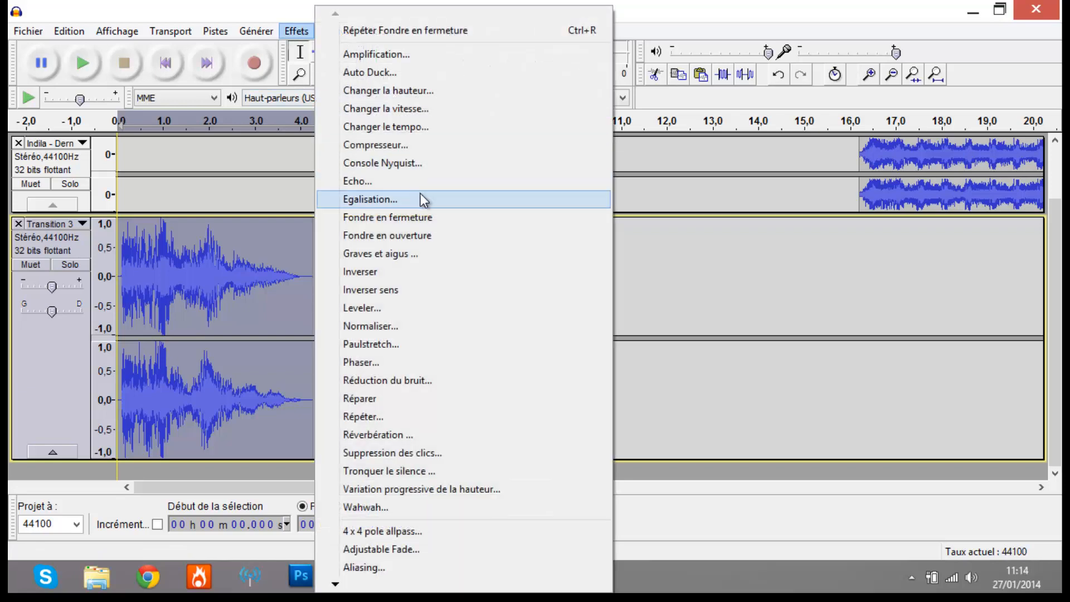
click(466, 289)
key(space)
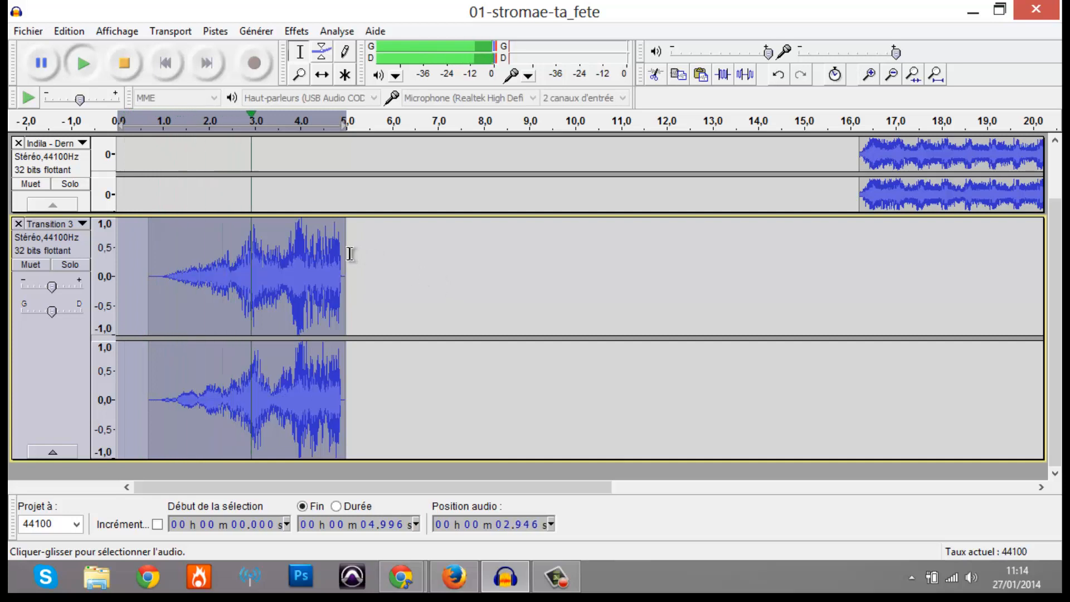
click(146, 239)
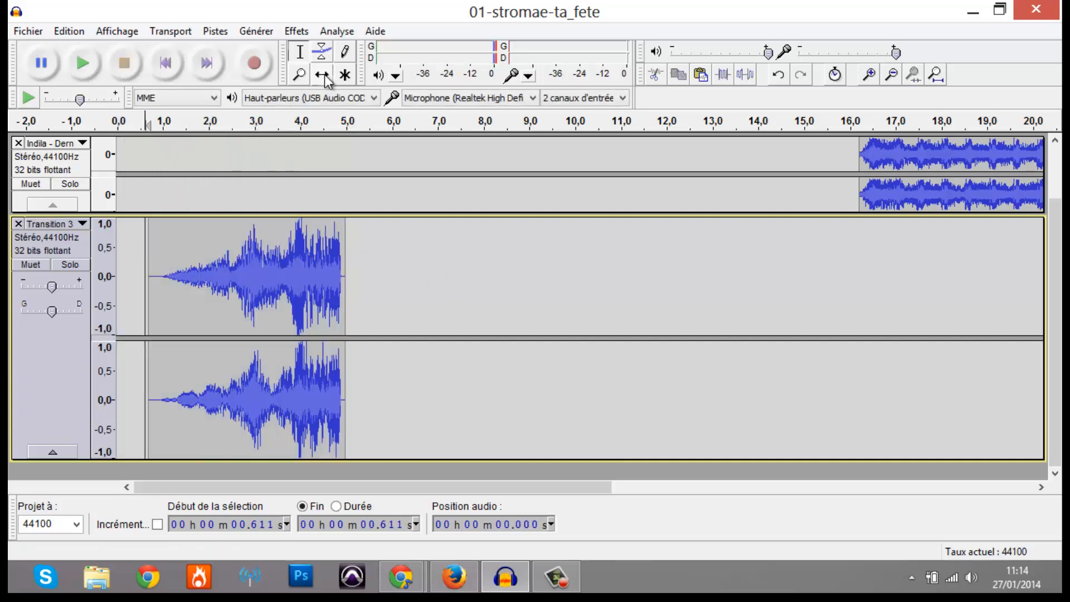
Step: Slide the reversed Transition 3 clip to start at about 31.5 s, overlapping the end of the Indila excerpt, and play the transition
key(ctrl+3)
key(ctrl+3)
drag(141, 293, 494, 268)
key(ctrl+1)
key(ctrl+1)
key(ctrl+1)
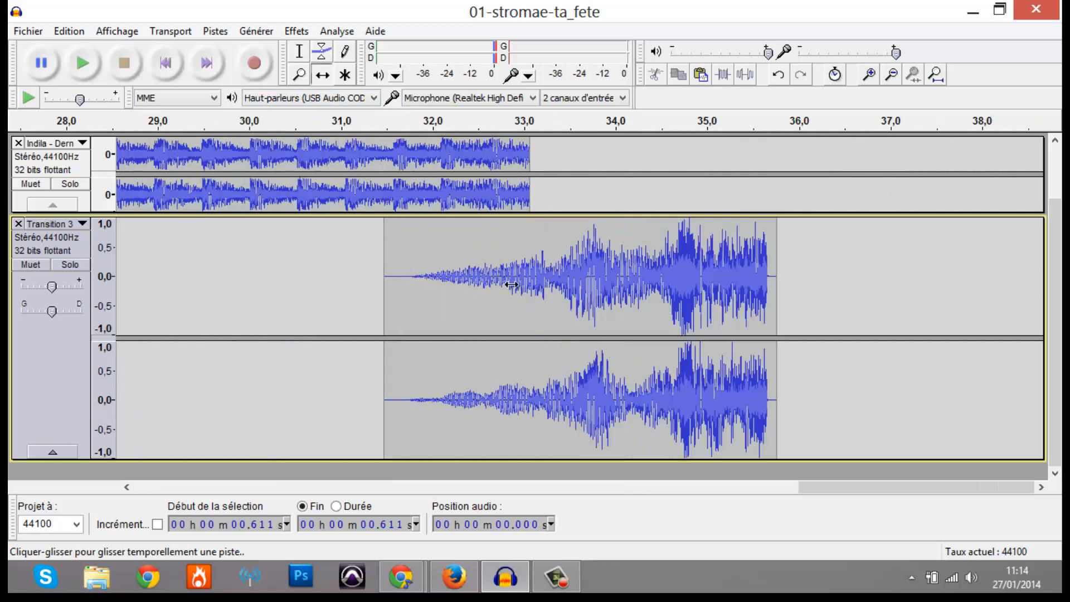
drag(842, 483, 837, 481)
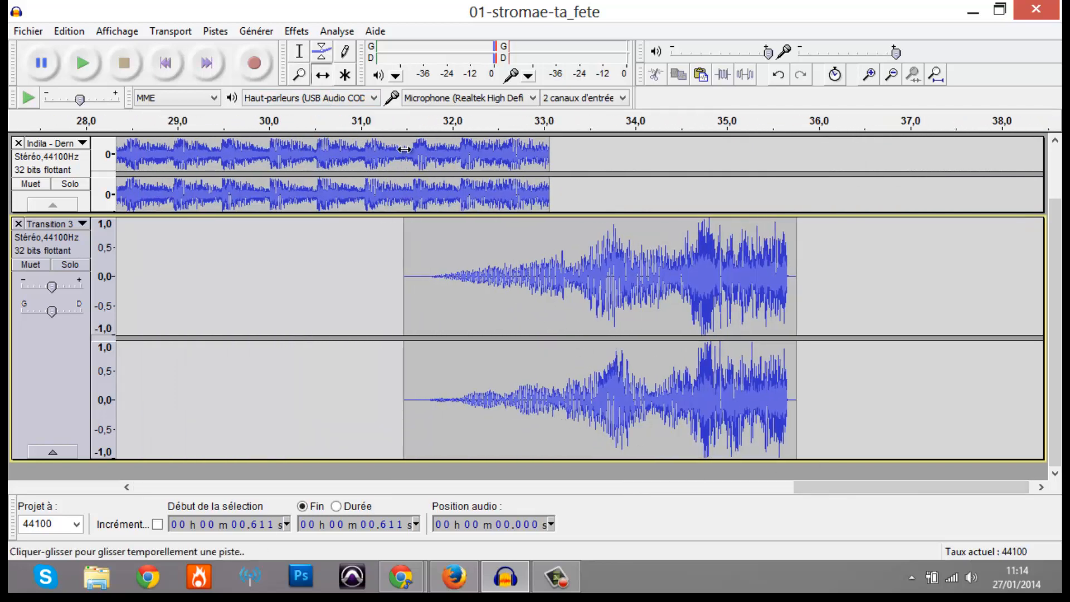
click(351, 129)
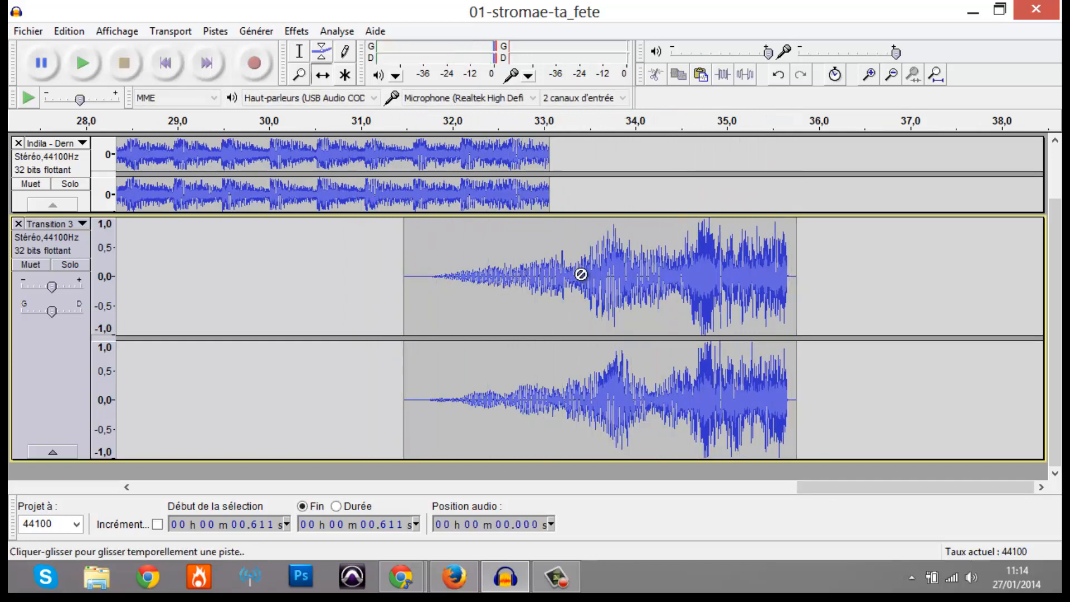
click(60, 31)
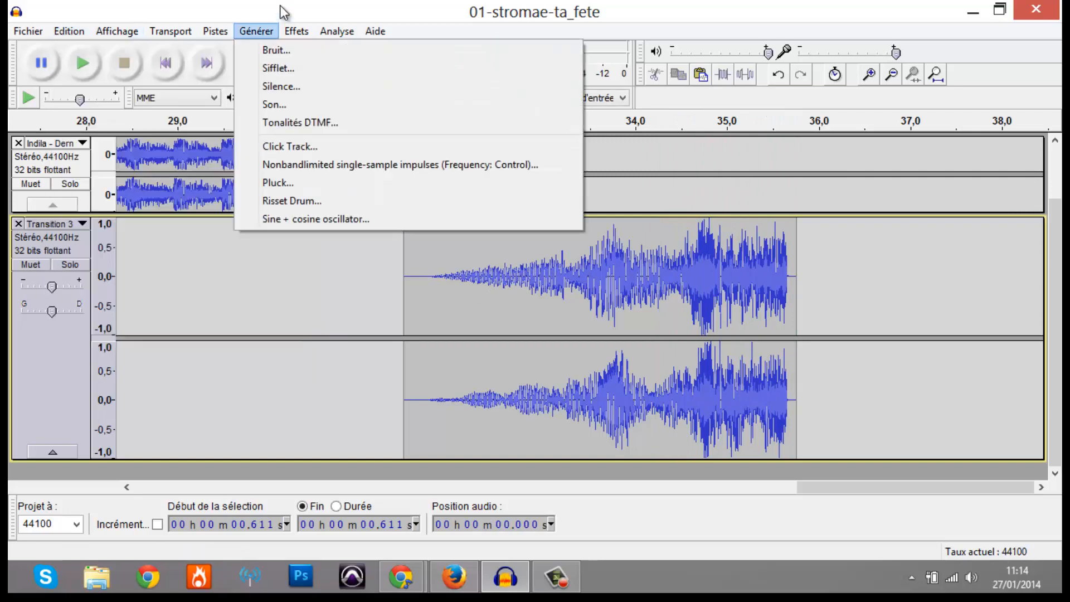
mouse_move(296, 31)
click(697, 319)
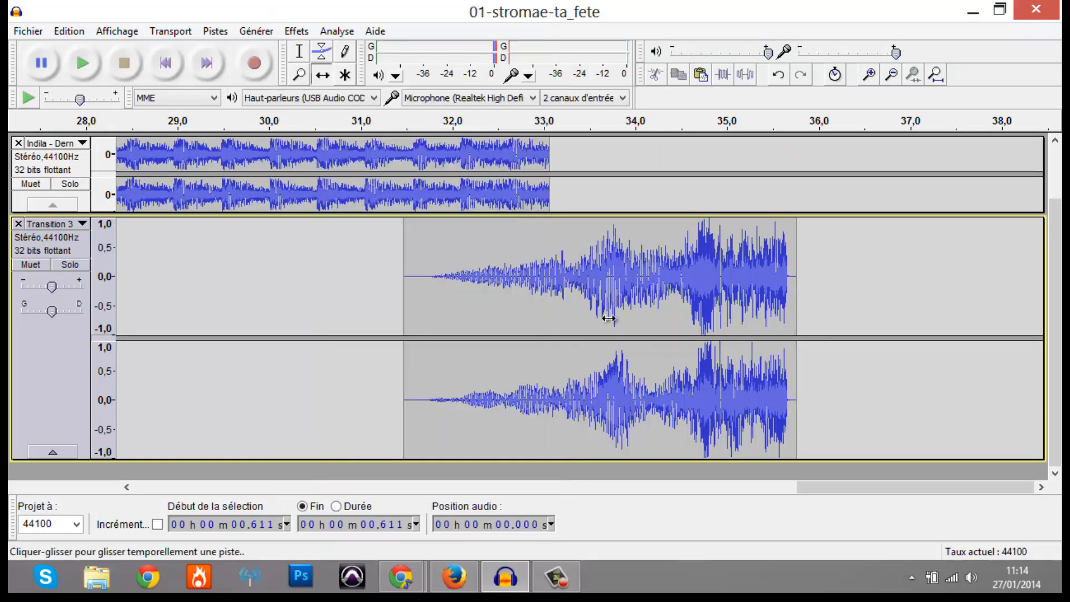
drag(847, 329, 423, 338)
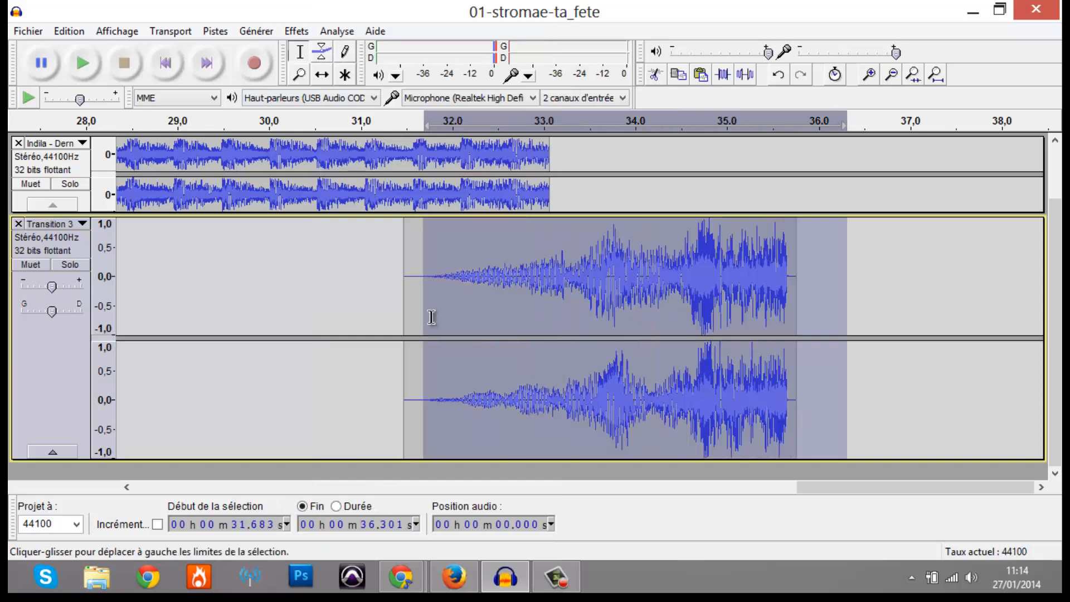
drag(401, 278, 993, 299)
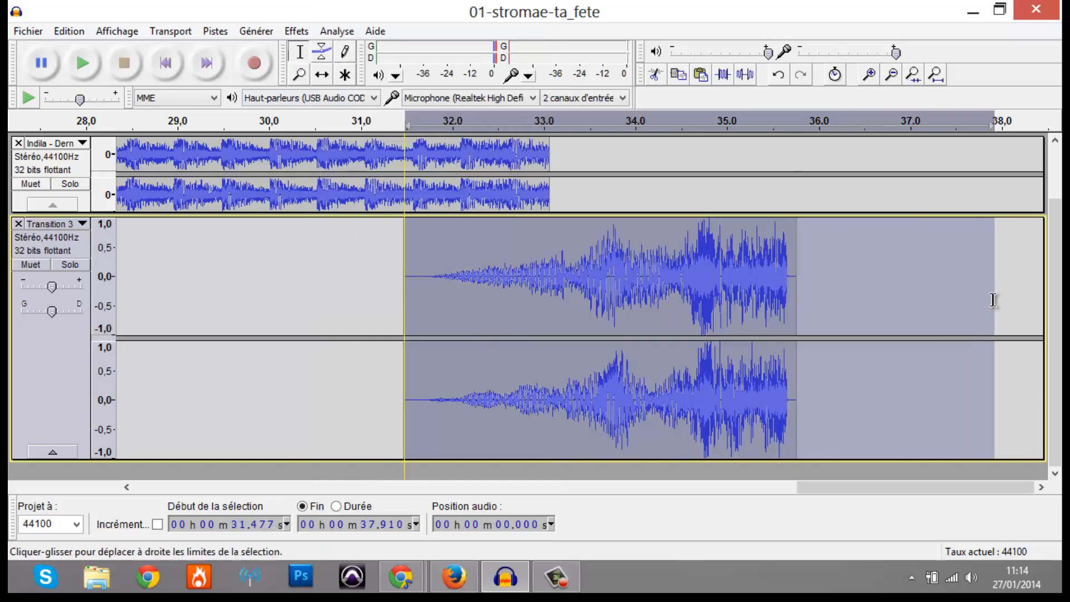
Step: Restore the project window to a smaller size, open Designer Sound FX on the desktop, and sample Arriving from its Ambience folder
double_click(290, 22)
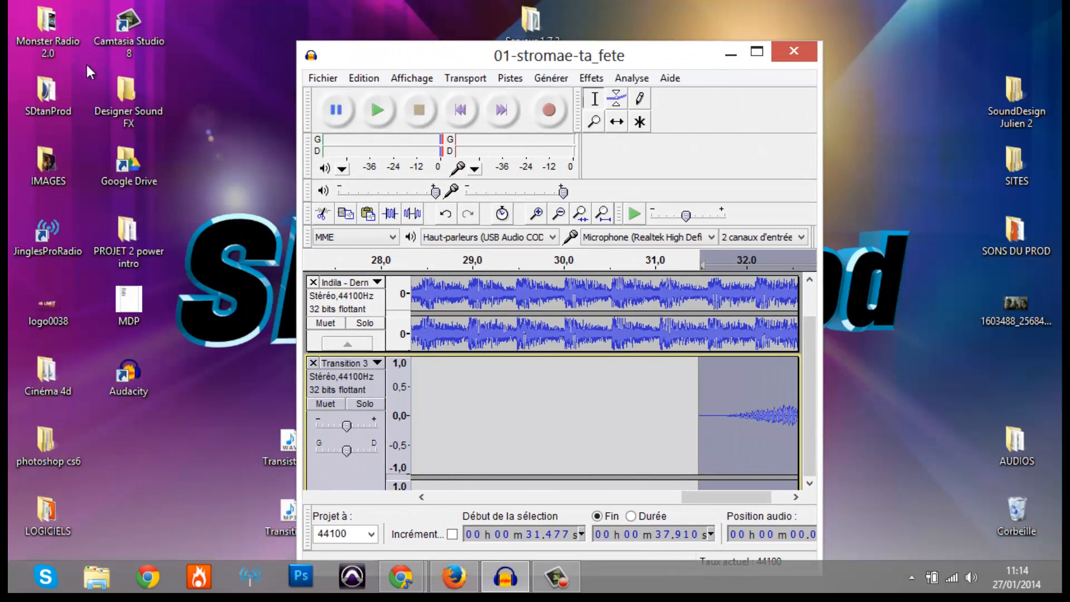
double_click(96, 98)
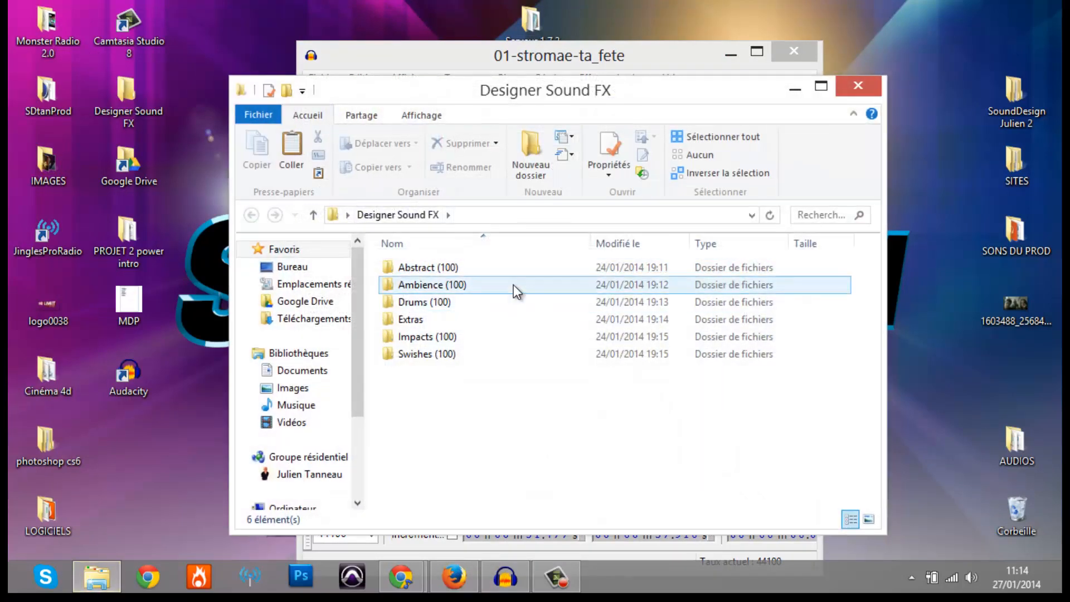
click(509, 270)
double_click(493, 285)
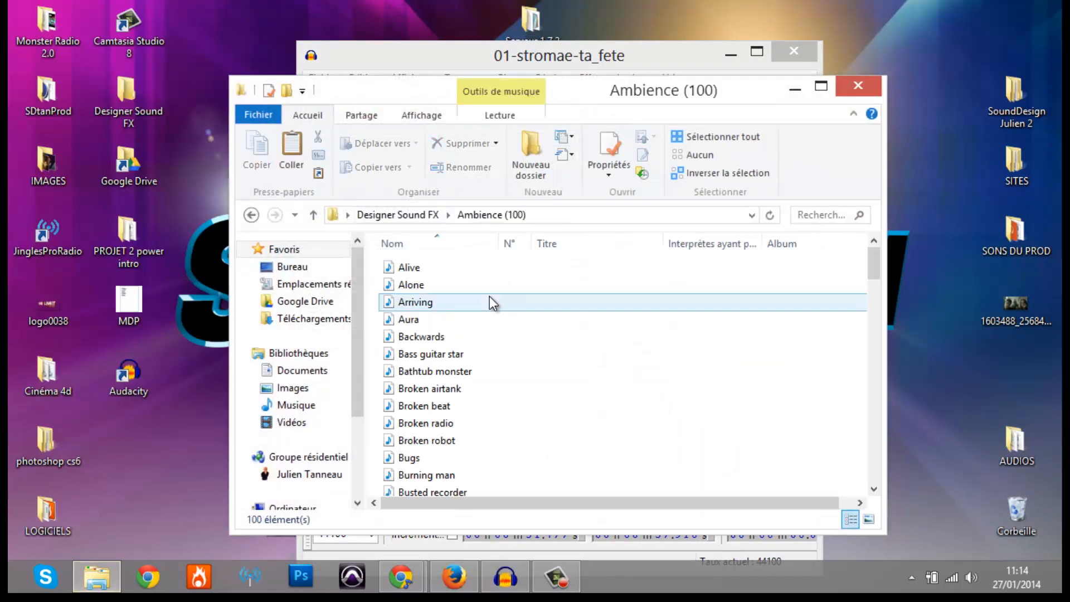
double_click(474, 310)
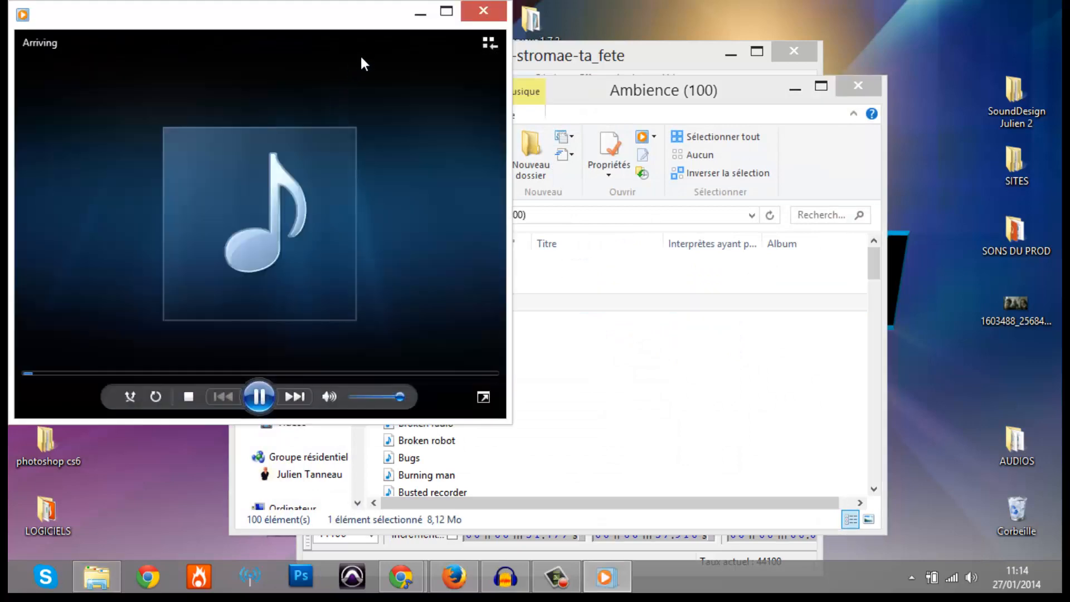
click(482, 12)
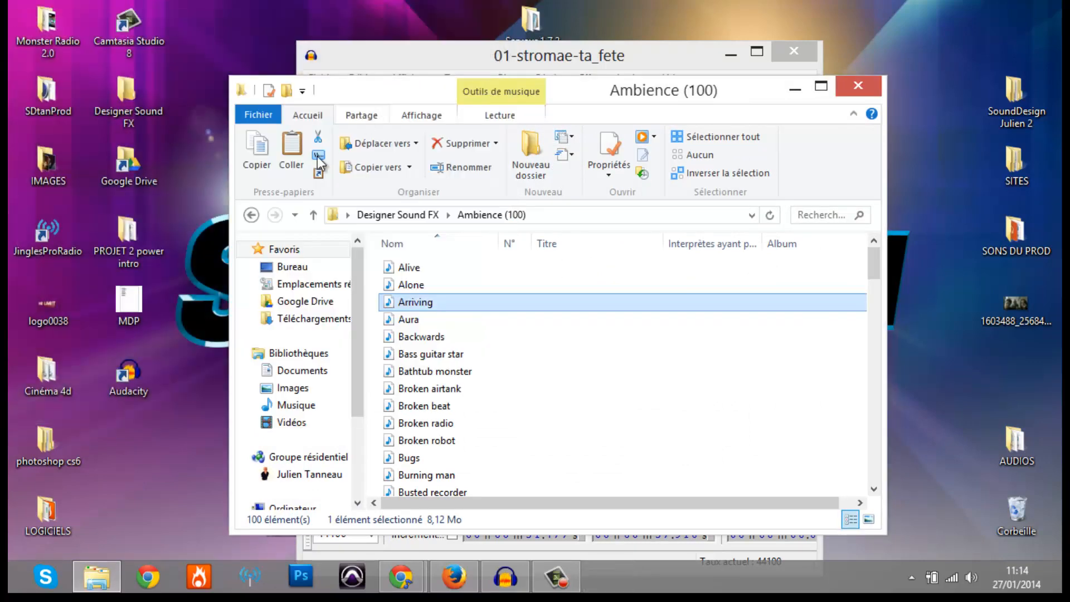
Step: Look through the Drums and Abstract folders of Designer Sound FX for a transition sound
click(251, 215)
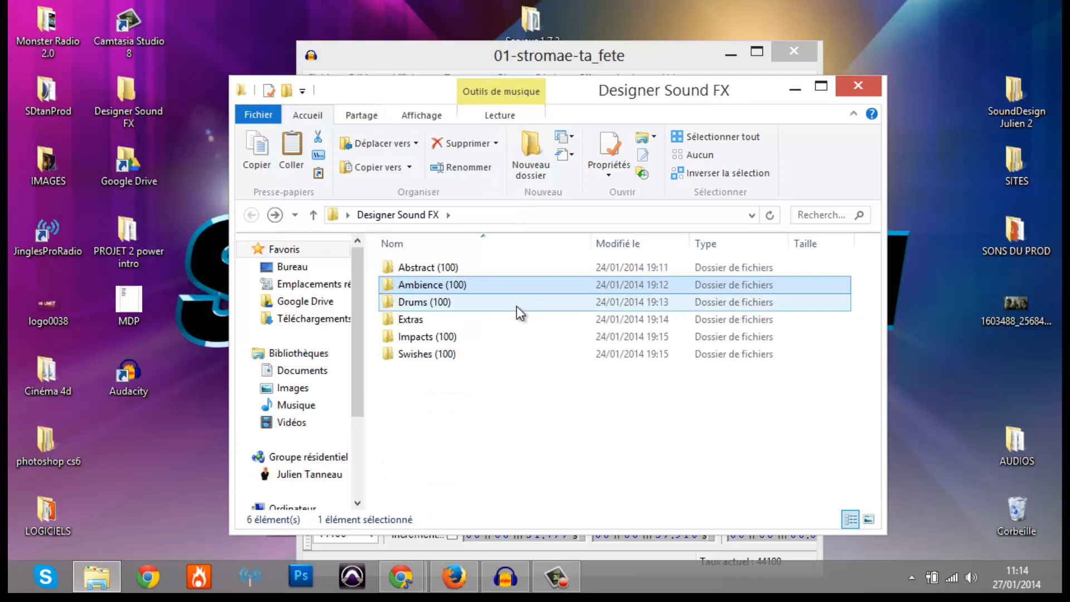
double_click(484, 304)
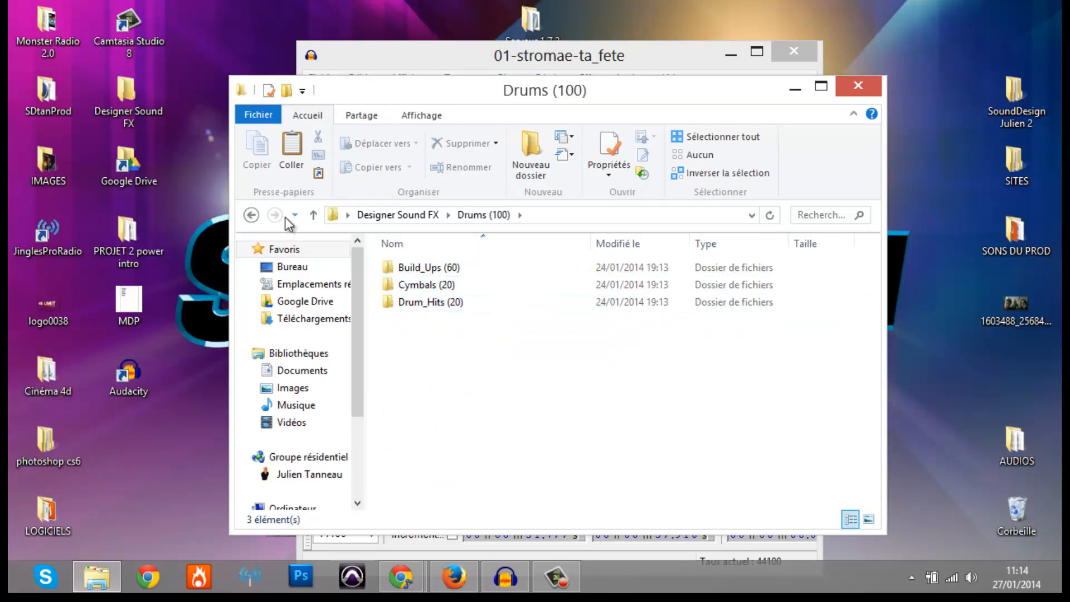
click(251, 215)
double_click(451, 270)
click(486, 287)
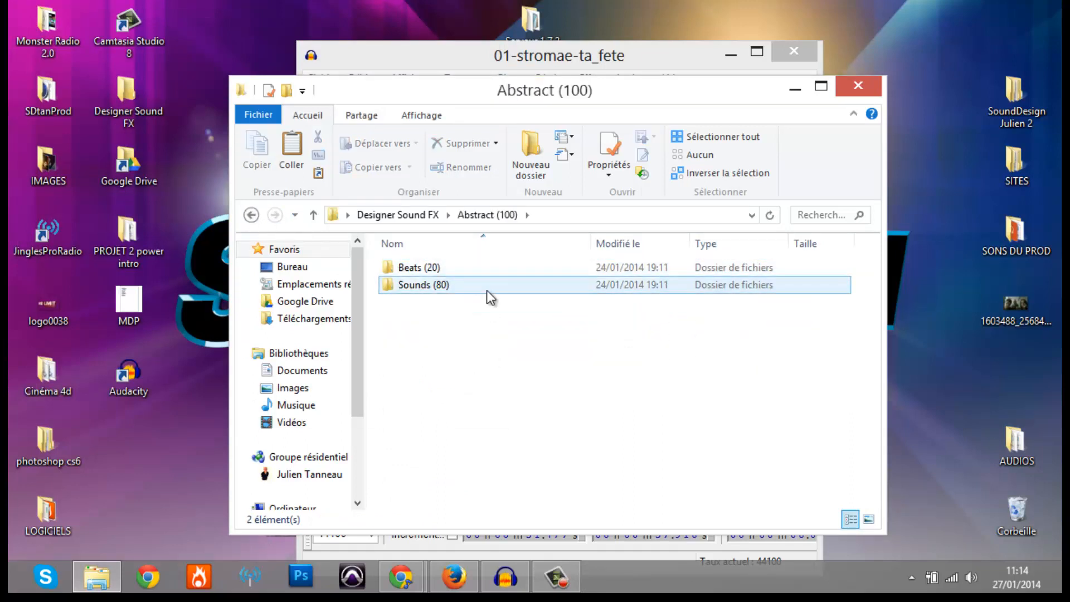
click(250, 215)
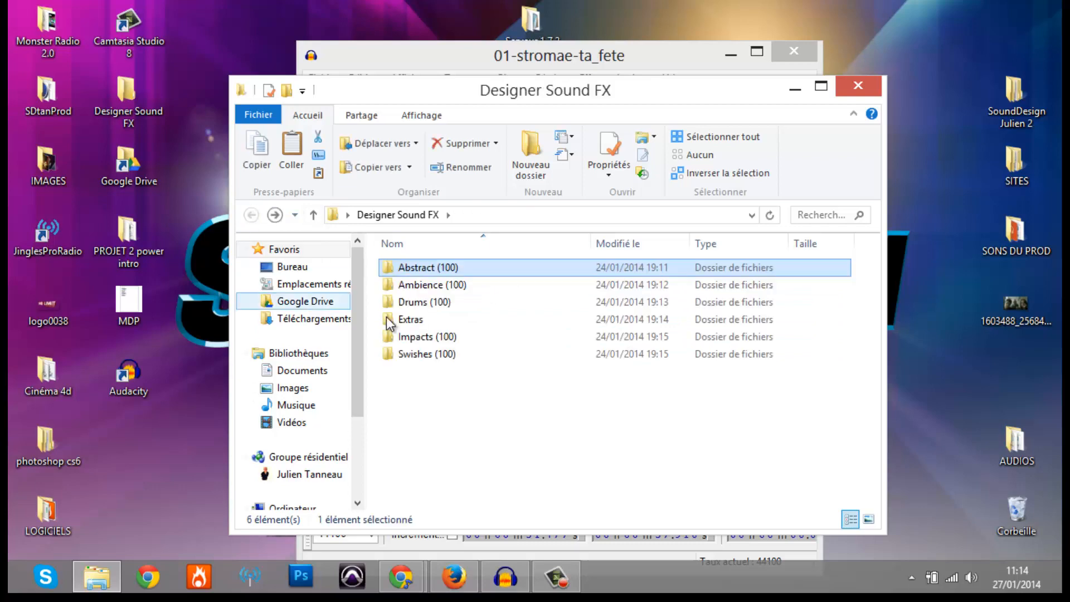
Step: Open the Swishes folder and listen to Dark swish and Backwards woosh in the media player
double_click(455, 356)
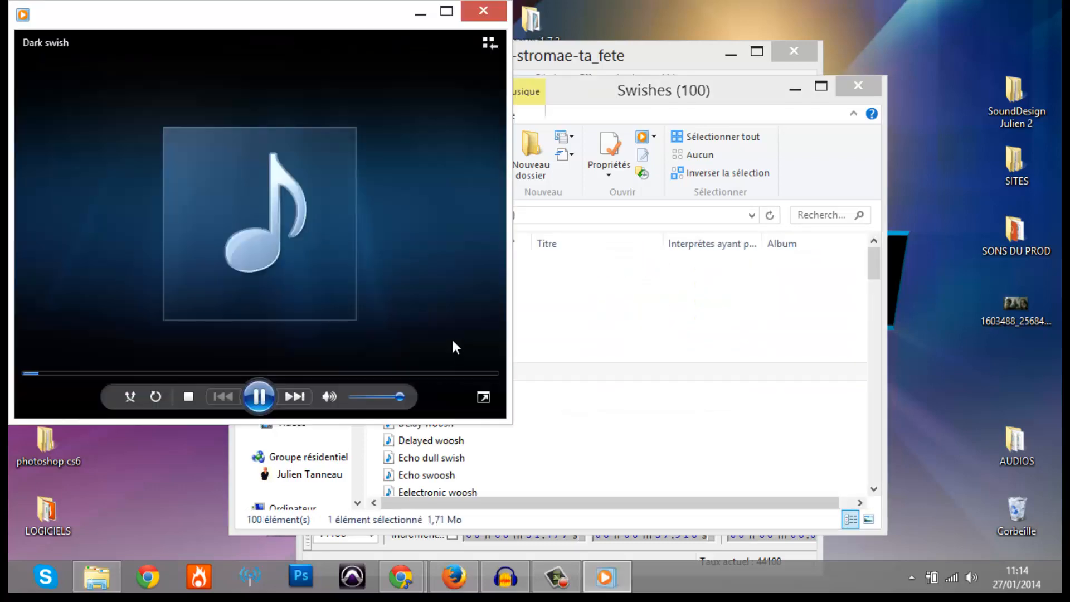
click(490, 8)
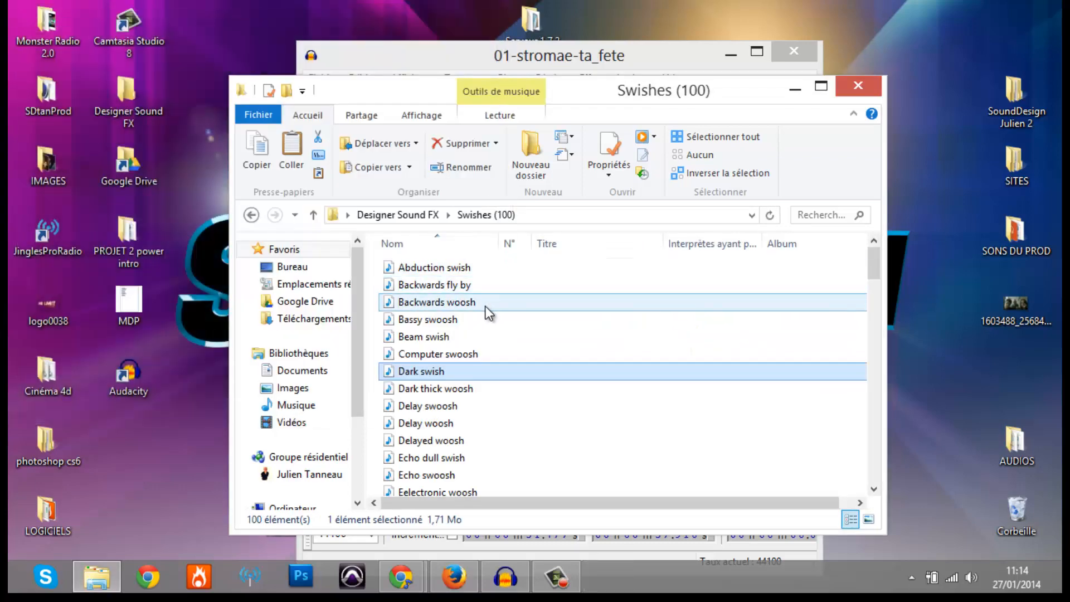
click(487, 308)
double_click(486, 309)
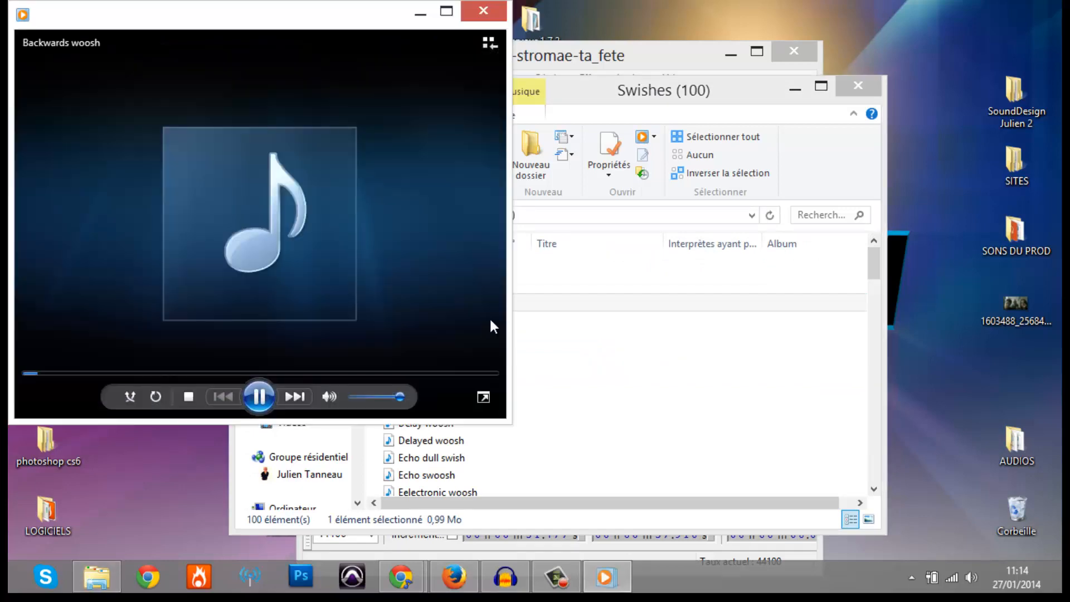
Step: Listen to more sounds in the Swishes folder, including Echo swoosh and Delayed woosh
click(556, 322)
double_click(570, 451)
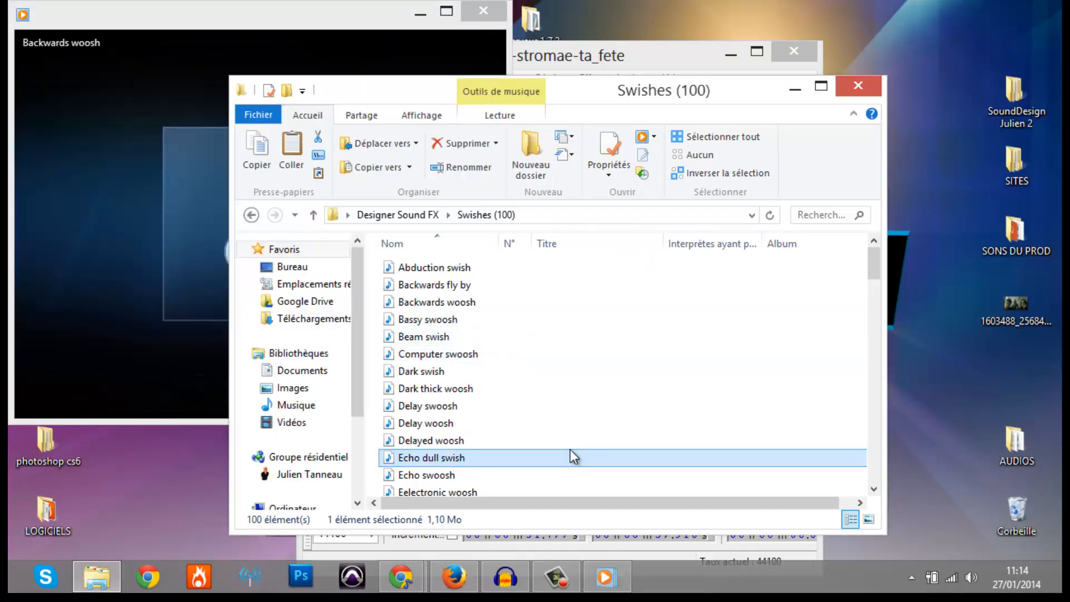
double_click(562, 475)
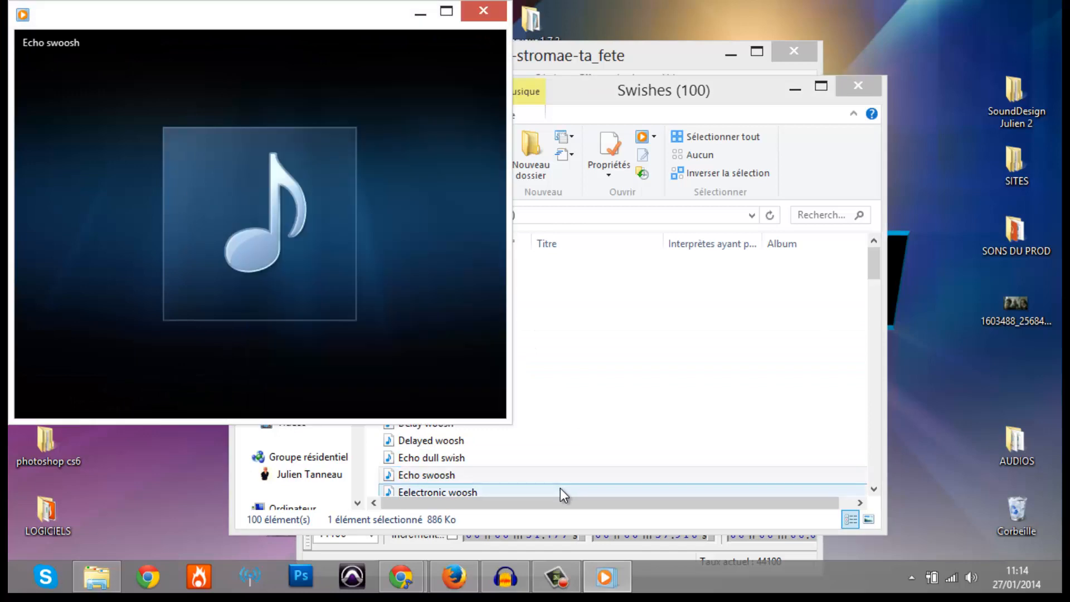
double_click(561, 487)
double_click(553, 443)
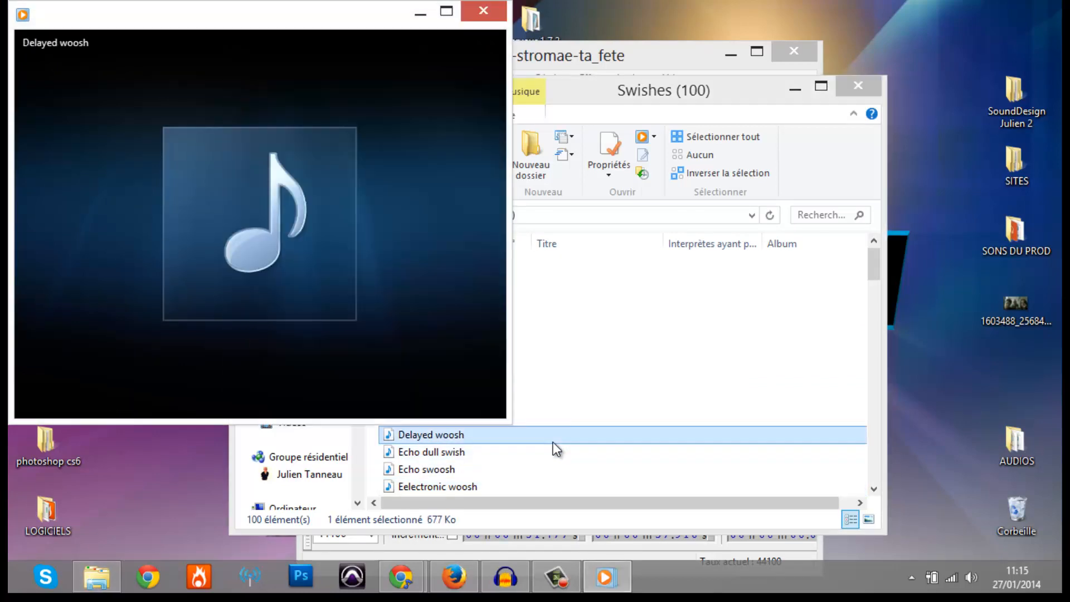
double_click(548, 434)
Step: Move Delayed woosh from the Swishes folder to the desktop, and close the media player and the folder window
drag(547, 434, 183, 497)
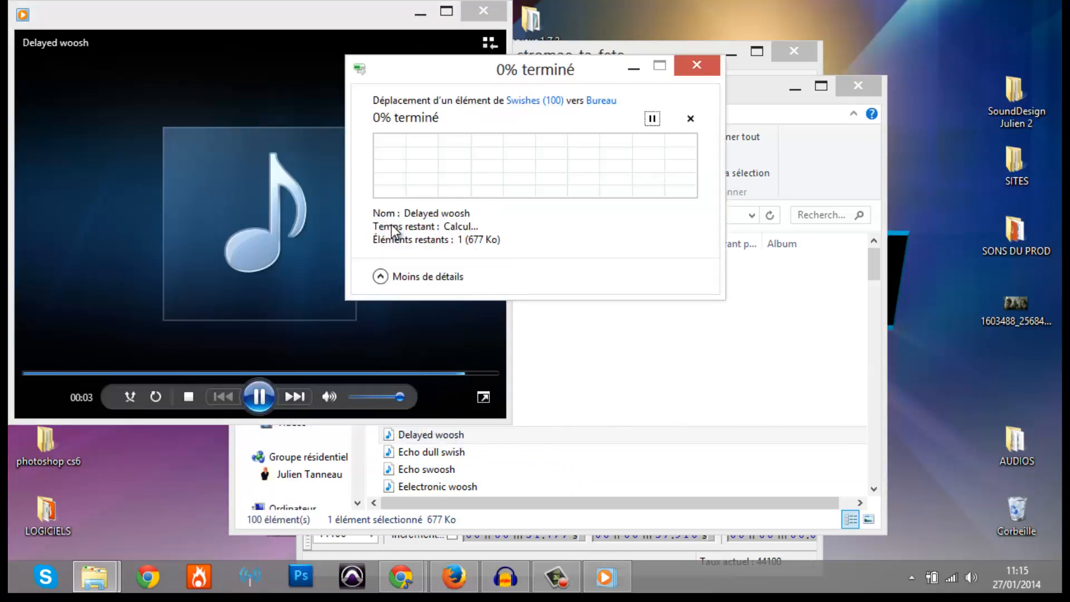
click(469, 11)
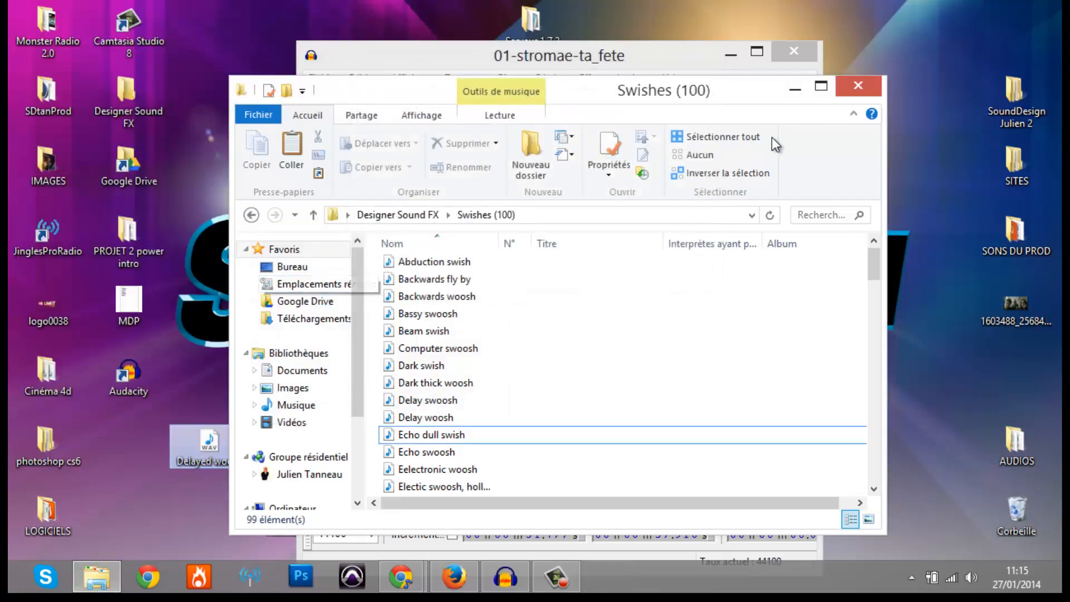
click(858, 89)
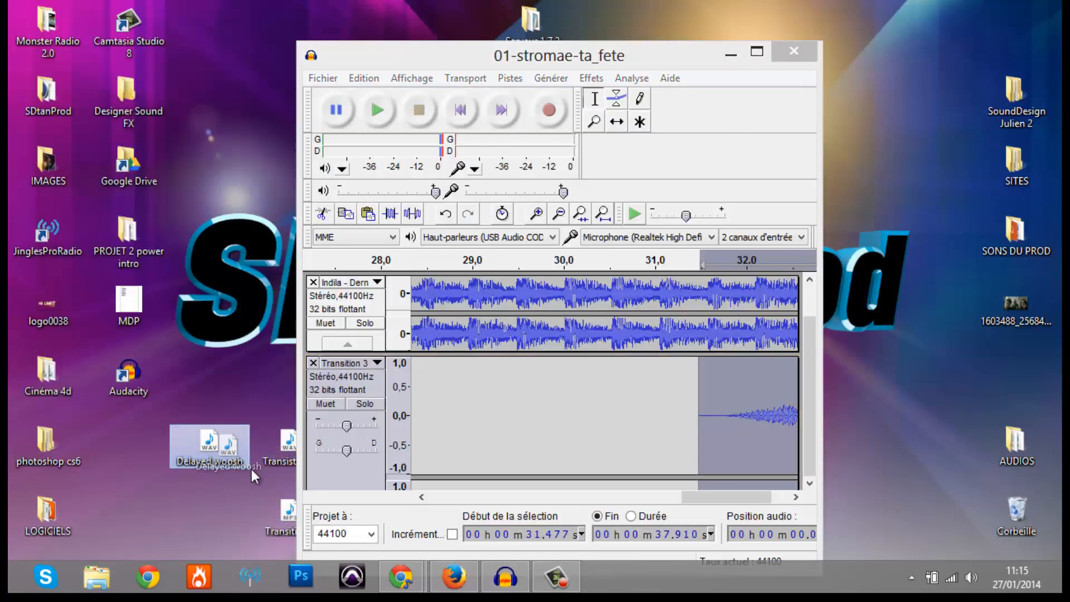
Step: Import Delayed woosh from the desktop into the Audacity project, maximize the window, and delete the Transition 3 track
double_click(574, 62)
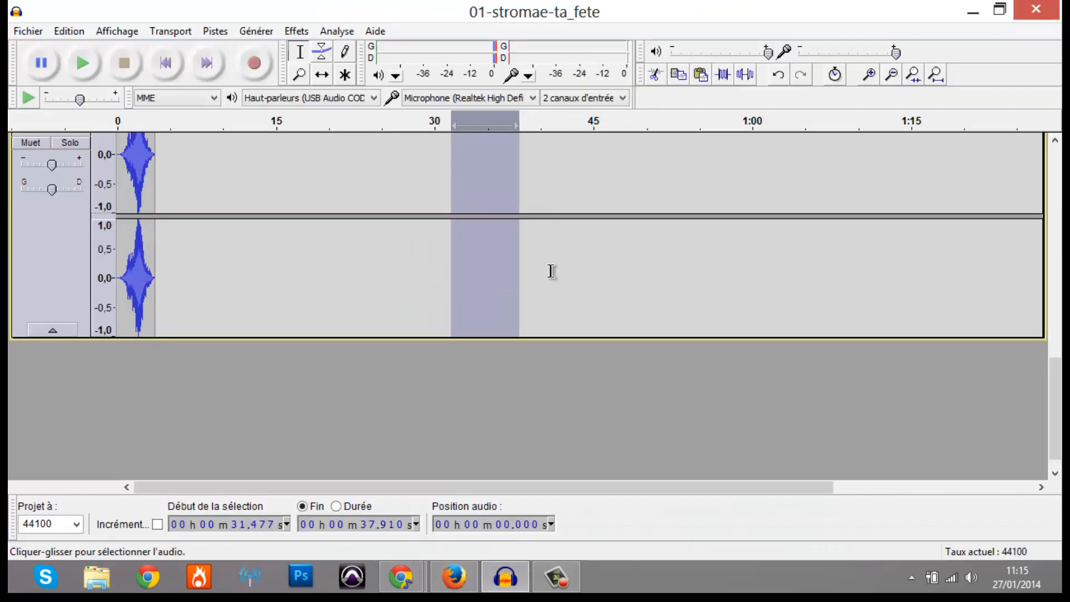
scroll(503, 264, up, 3)
click(18, 222)
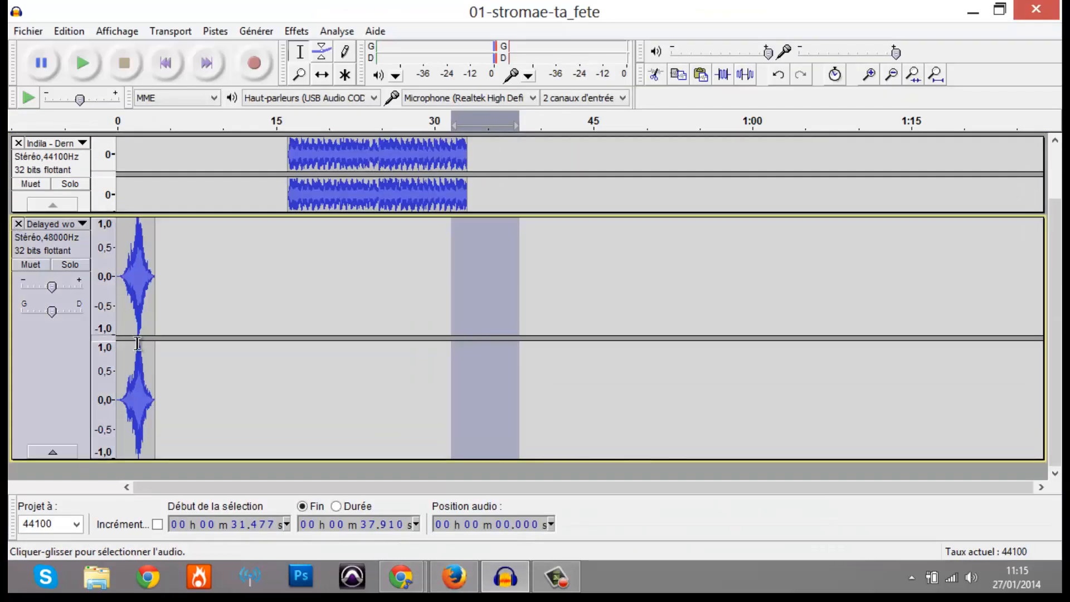
Step: Slide the Delayed woosh clip to start at about 31.1 s, overlapping the end of the Indila excerpt, and play the transition
click(314, 239)
drag(123, 291, 449, 279)
scroll(449, 279, up, 3)
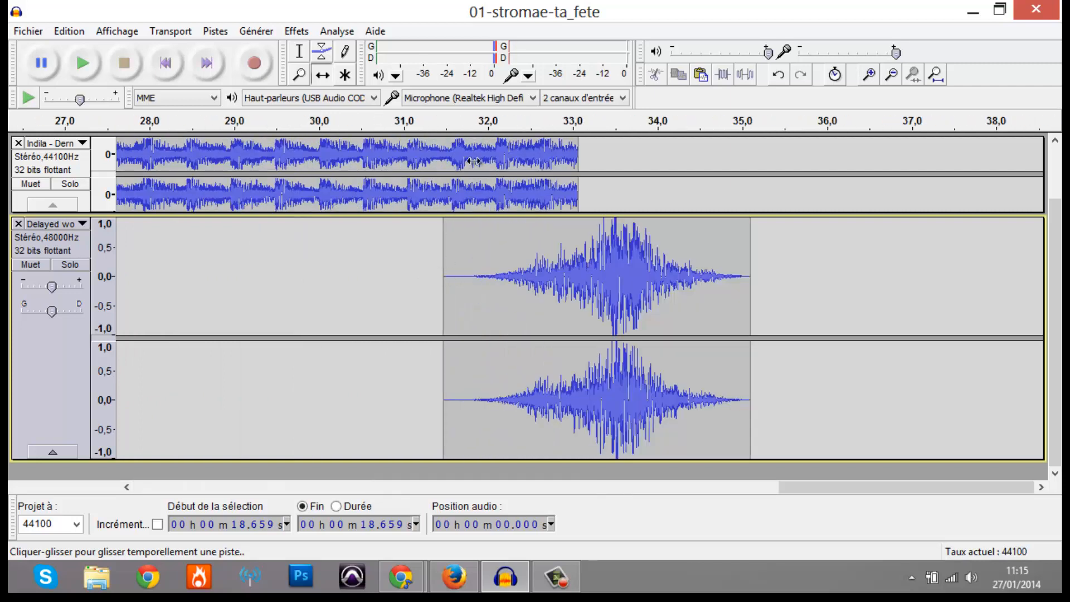
click(420, 124)
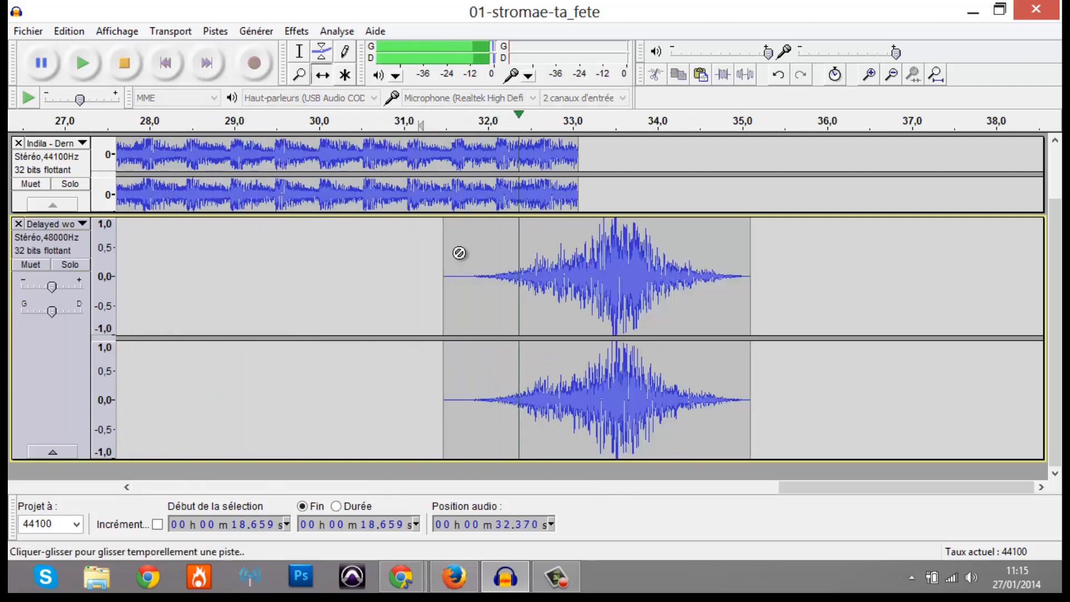
drag(601, 306, 563, 301)
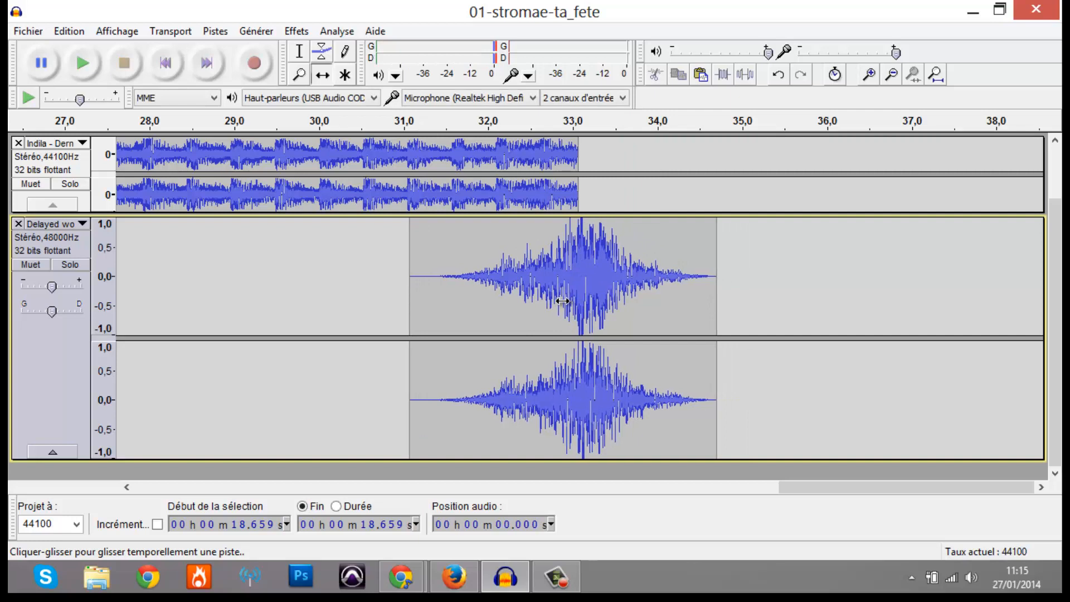
click(381, 126)
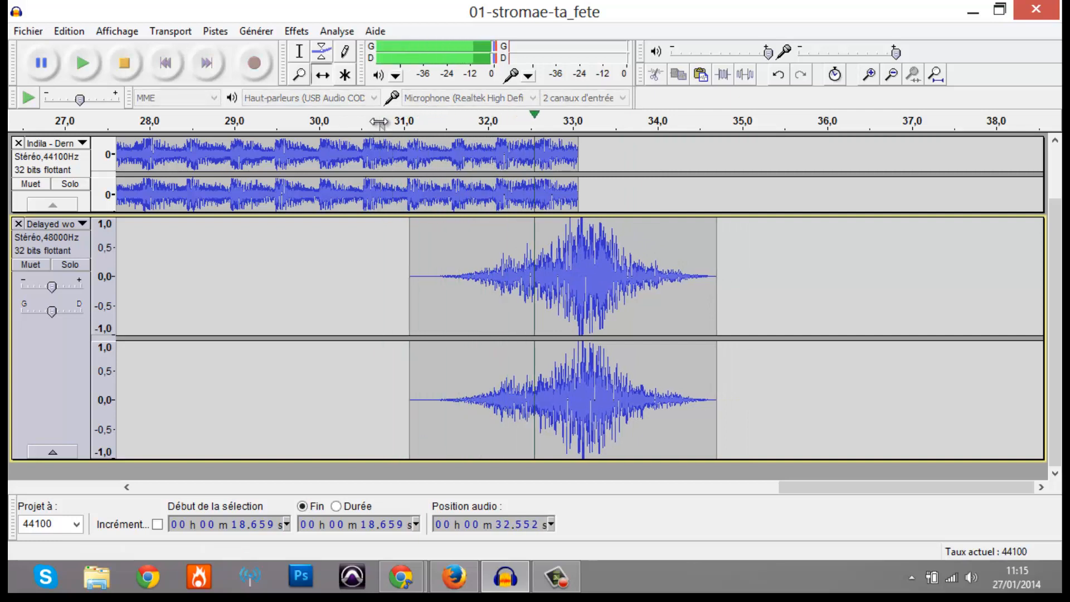
Step: Try to lower the volume at the very end of the Indila excerpt, around 33.05 s, with the Envelope tool
key(space)
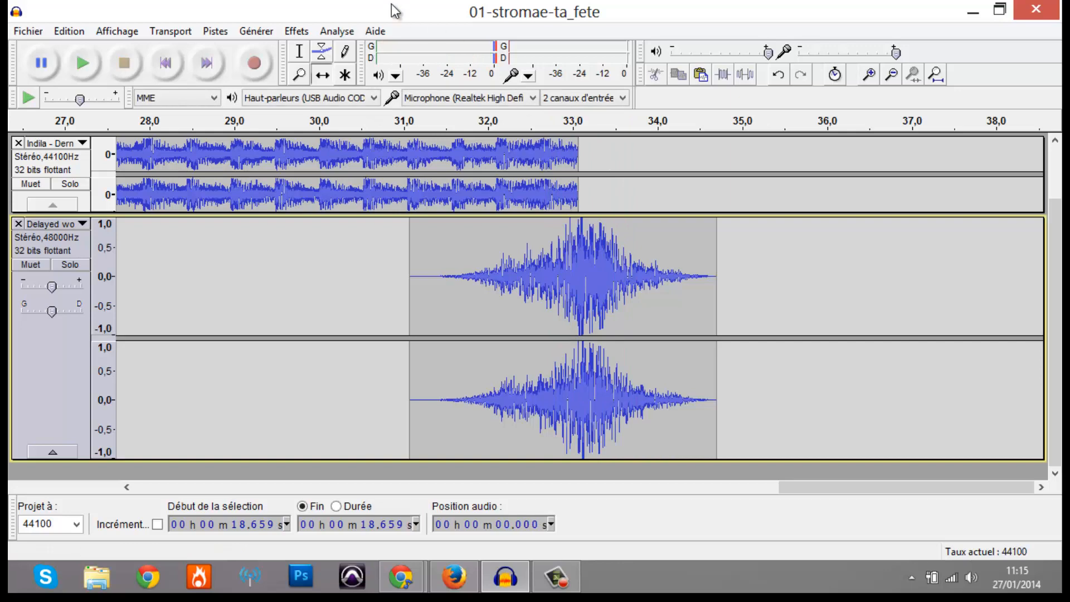
key(ctrl+1)
key(ctrl+1)
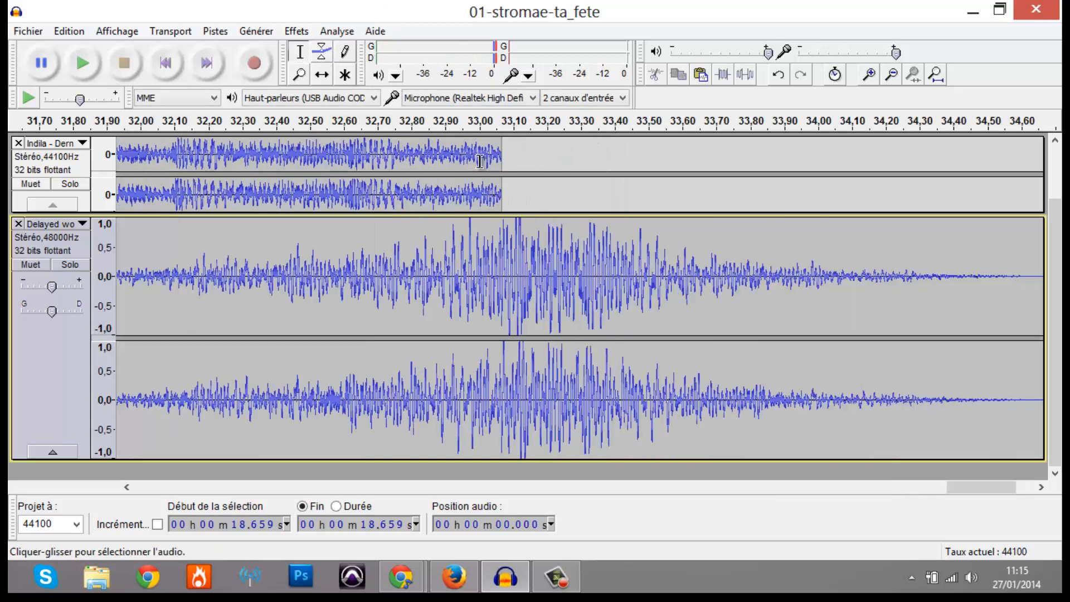
drag(506, 180, 223, 192)
key(space)
click(322, 52)
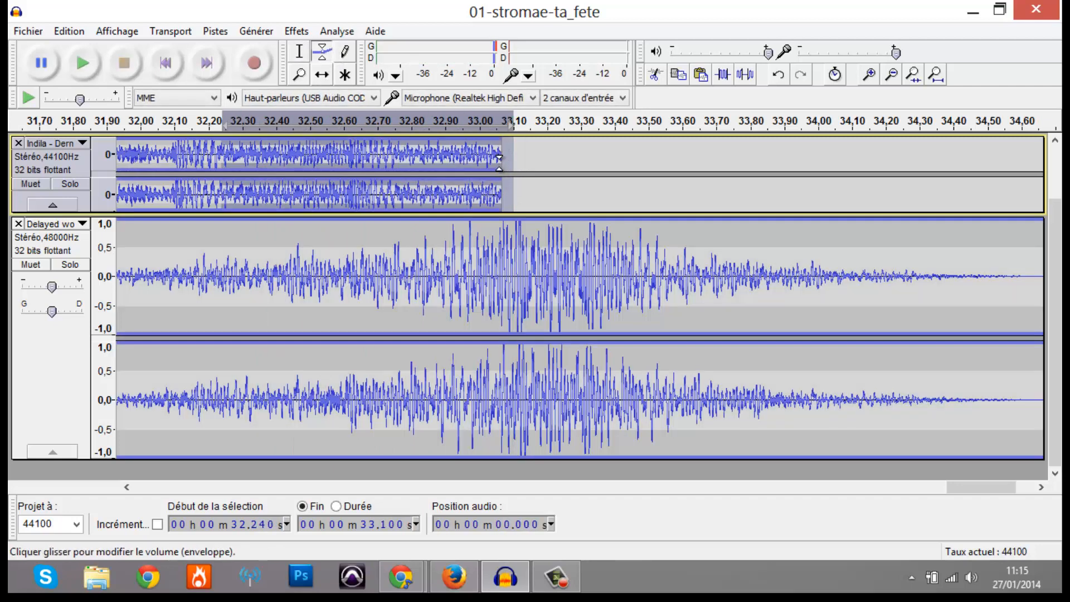
drag(483, 170, 496, 144)
ctrl+scroll(478, 164, up, 2)
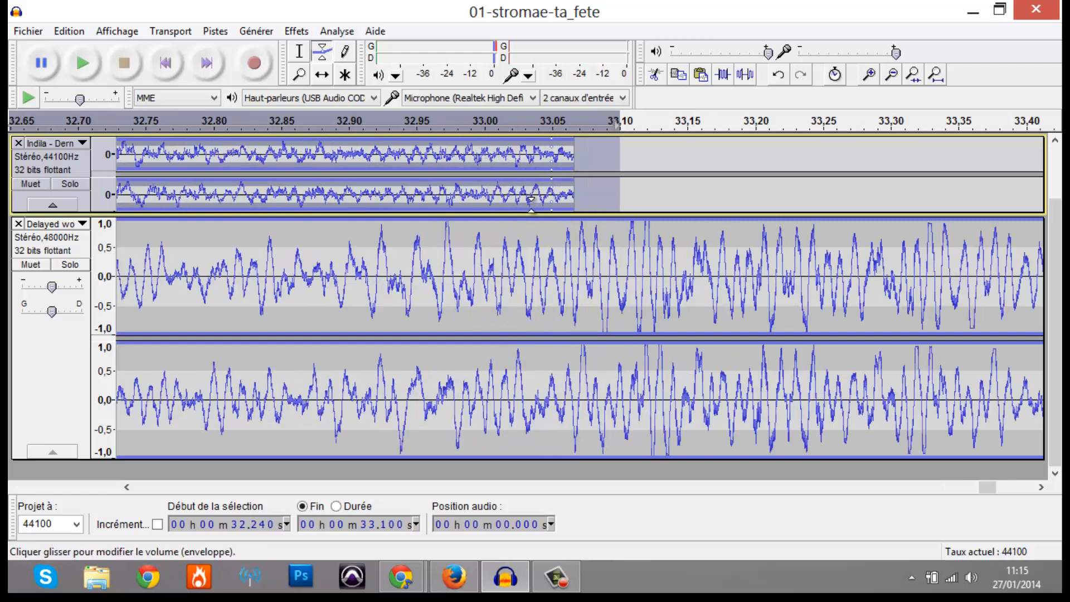
drag(534, 212, 543, 334)
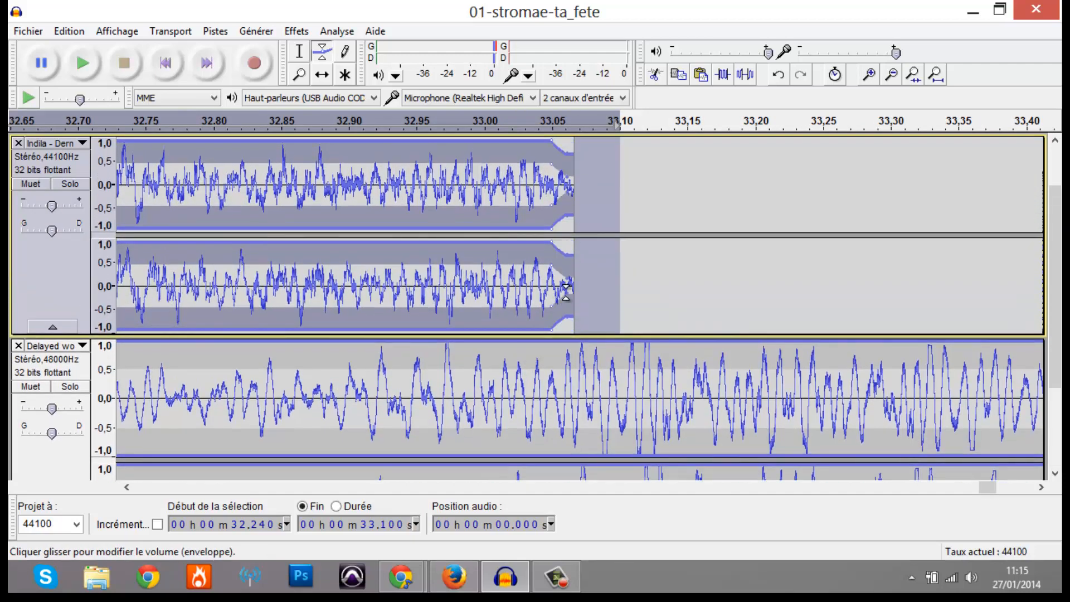
mouse_move(566, 295)
mouse_down()
mouse_move(567, 282)
mouse_move(567, 307)
mouse_up()
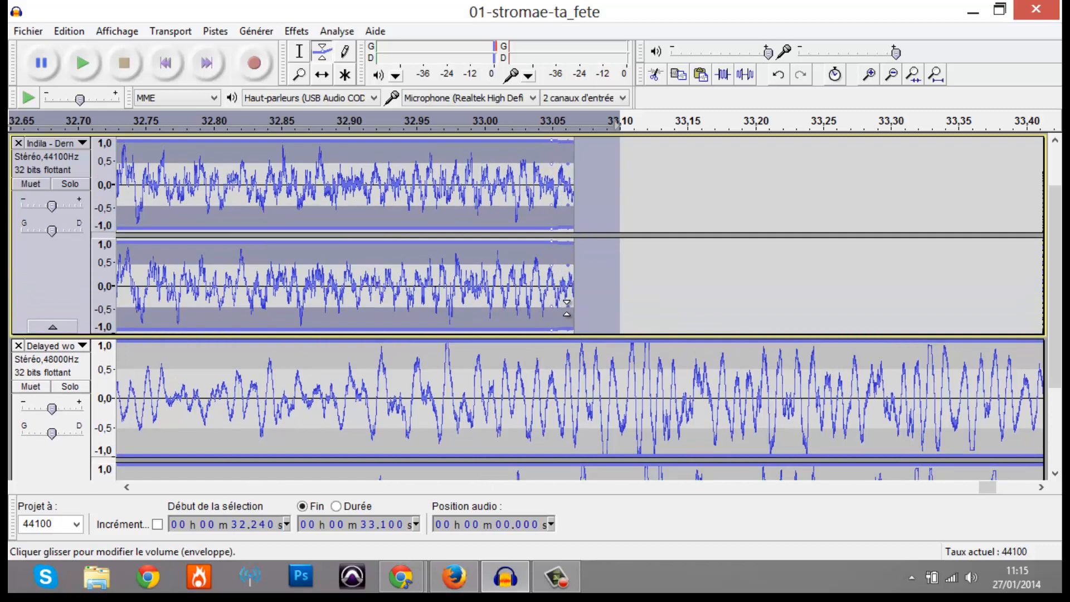
Step: Apply a fade-out (Fondre en fermeture) to the Indila excerpt from 32.736 s to its end
click(300, 53)
drag(631, 182, 126, 182)
key(space)
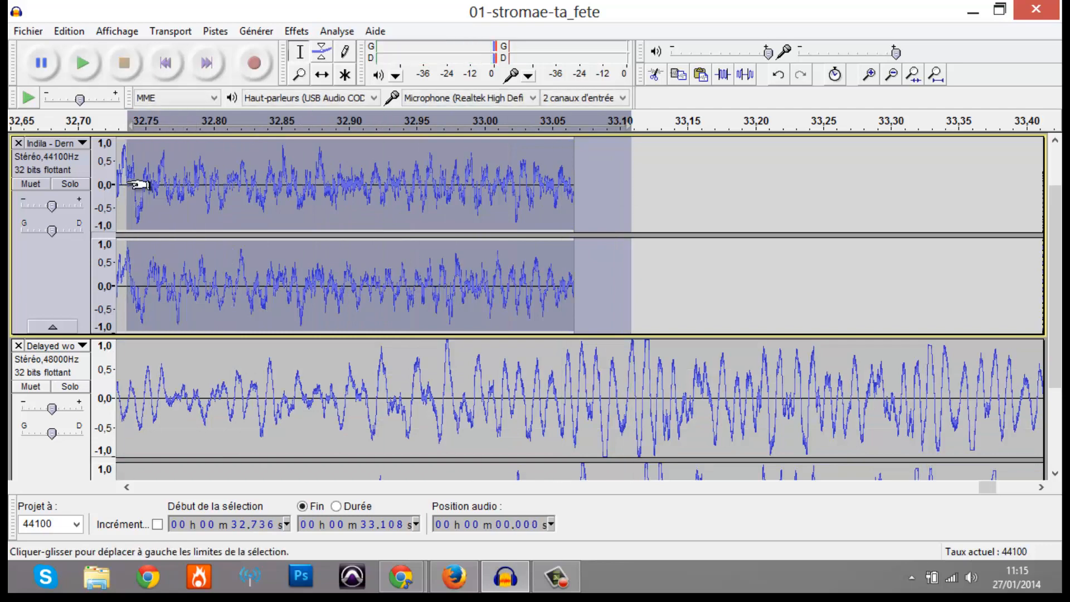
click(296, 31)
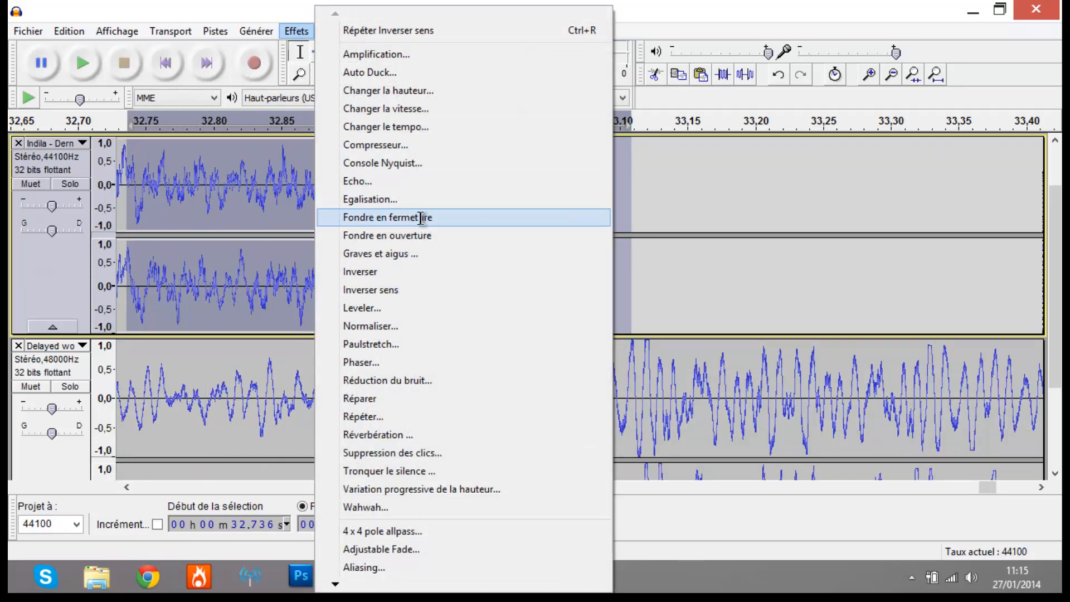
click(422, 218)
Step: Play the transition into Delayed woosh from about 32.4 s to hear the faded ending
ctrl+scroll(251, 219, down, 3)
click(187, 212)
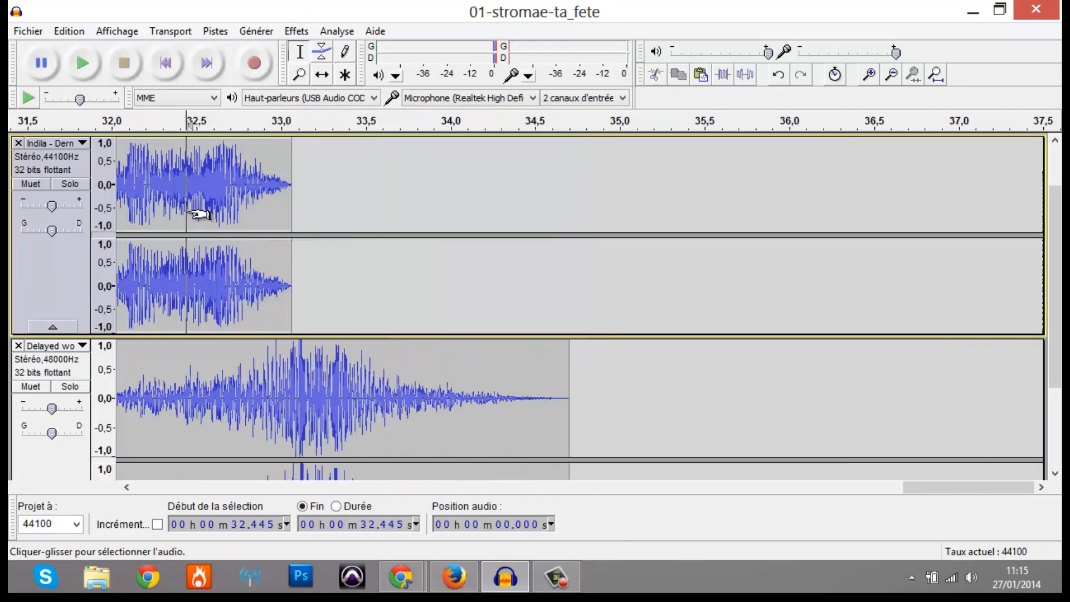
key(space)
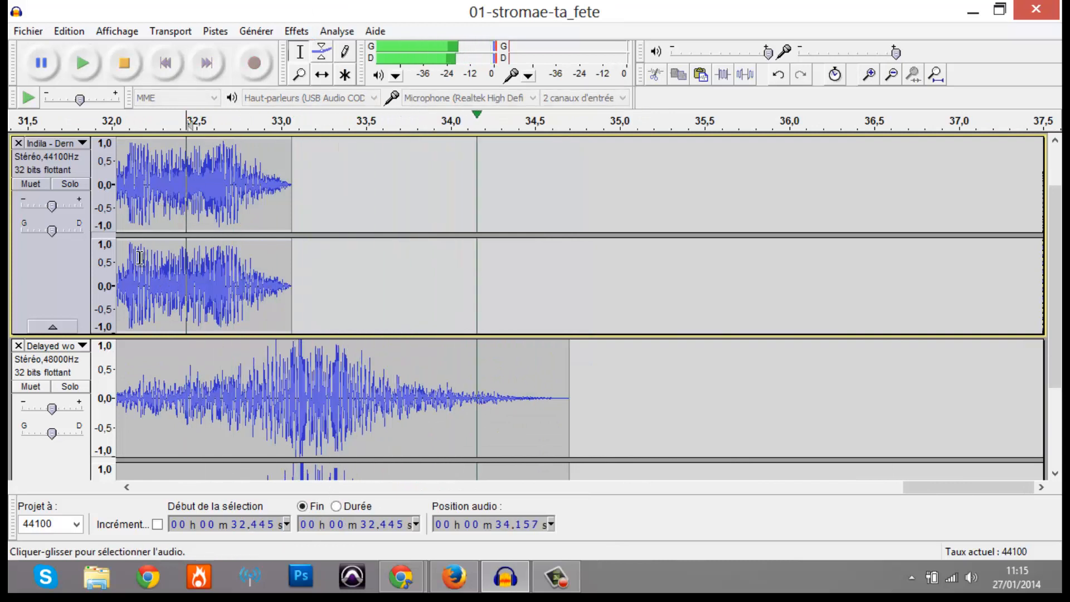
key(space)
Step: Reduce the Indila track's height and play the whole edit from the beginning
drag(52, 336, 49, 303)
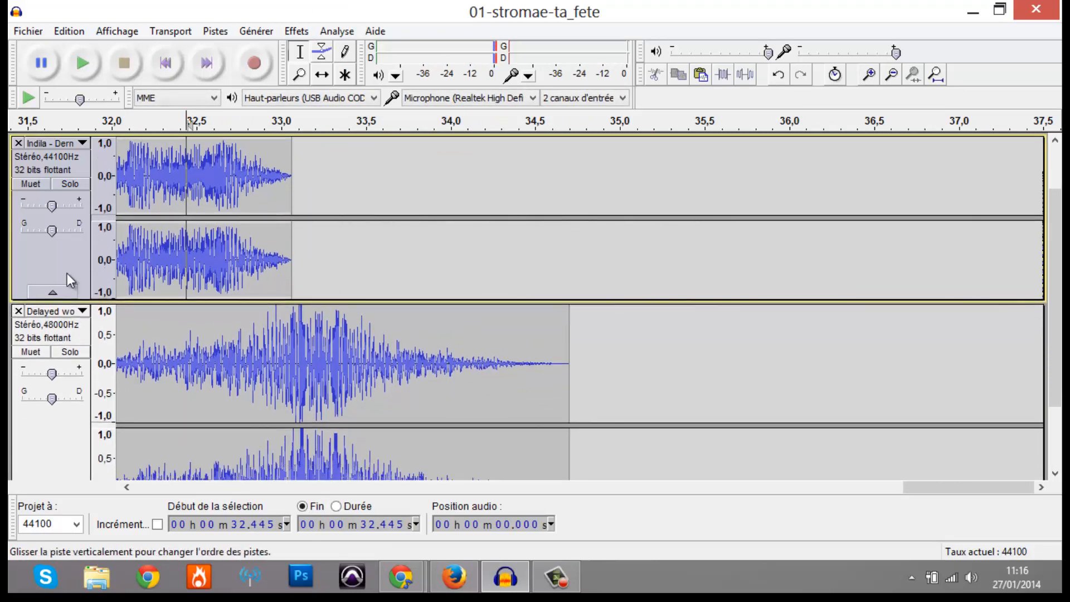
ctrl+scroll(262, 223, down, 3)
drag(529, 488, 31, 256)
click(21, 123)
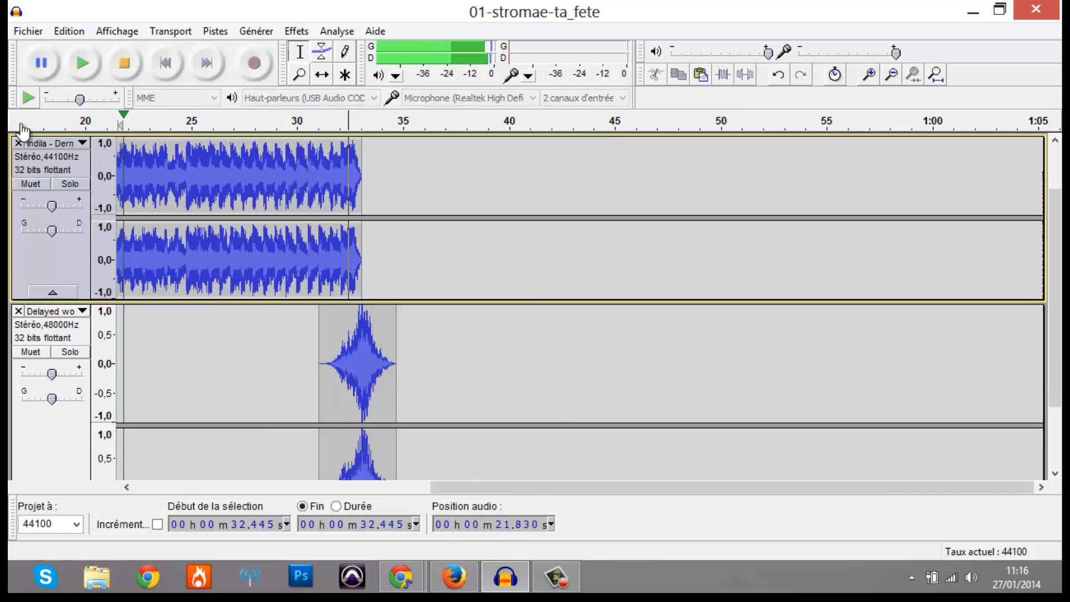
click(21, 124)
click(22, 123)
key(space)
click(188, 488)
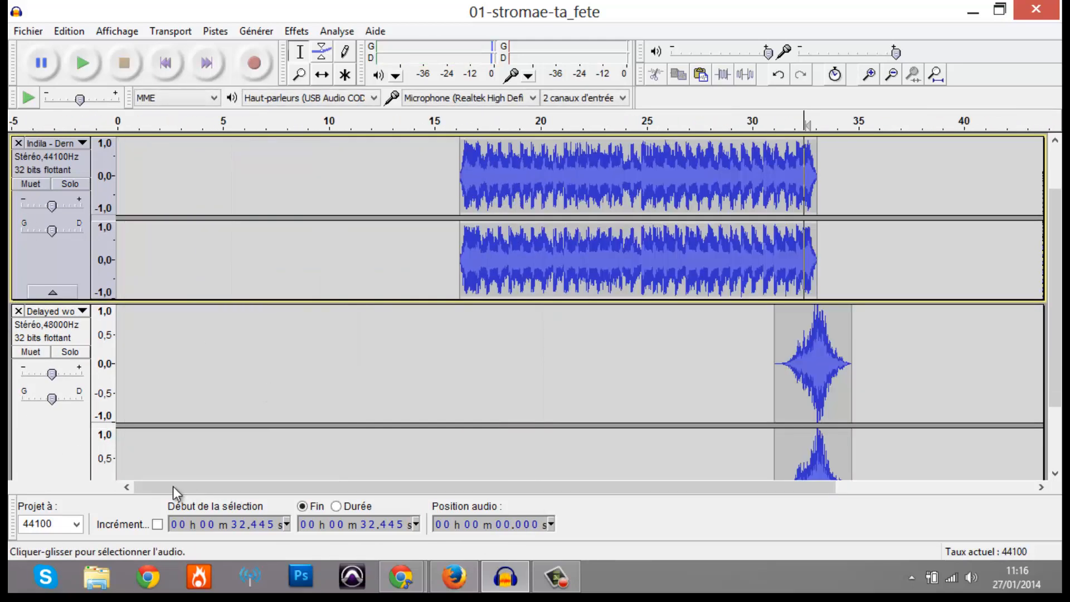
click(52, 130)
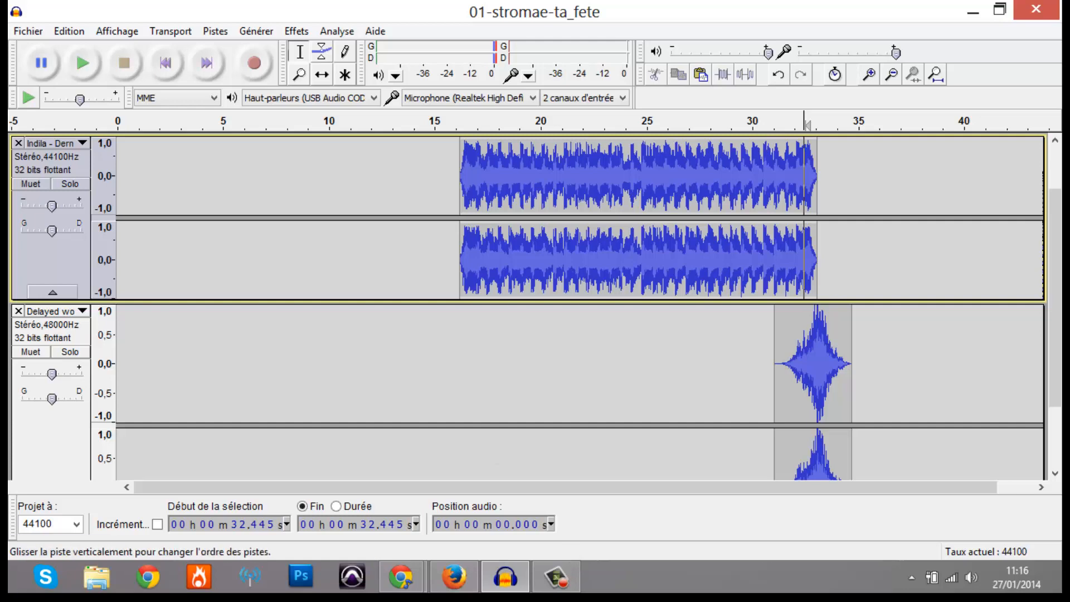
Step: Minimize the project and select the James Arthur song in the OCTOBRE PLAYLIST folder inside AUDIOS on the desktop
click(971, 10)
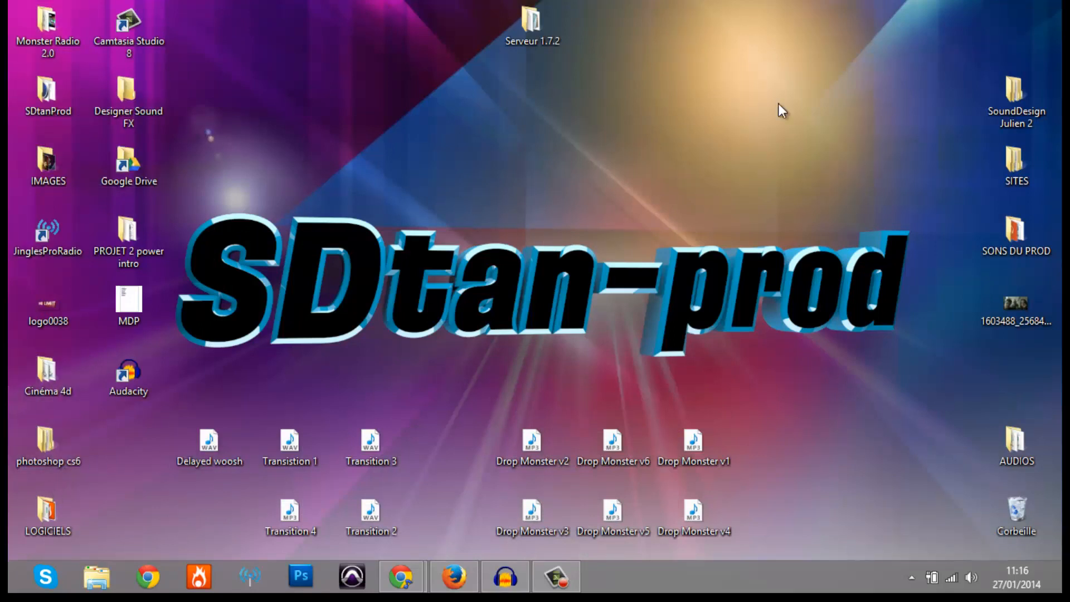
double_click(1010, 437)
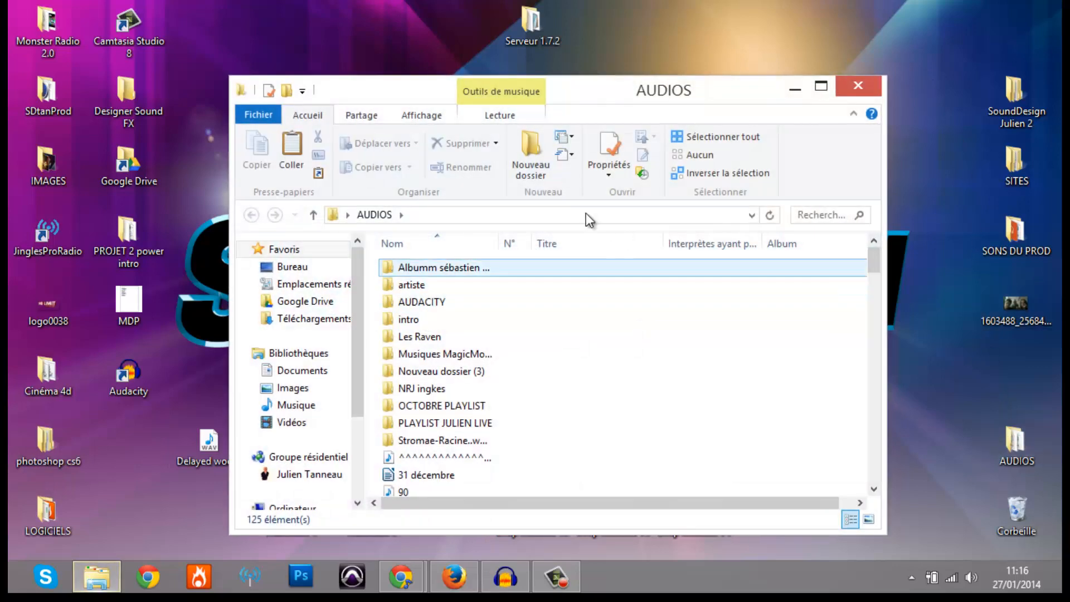
double_click(526, 406)
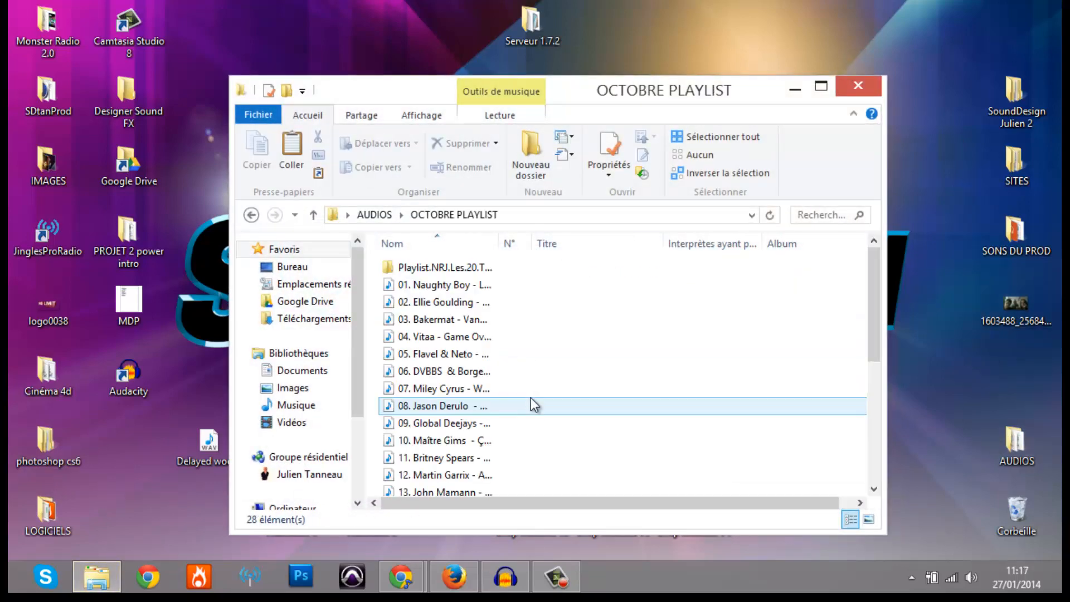
scroll(539, 420, down, 5)
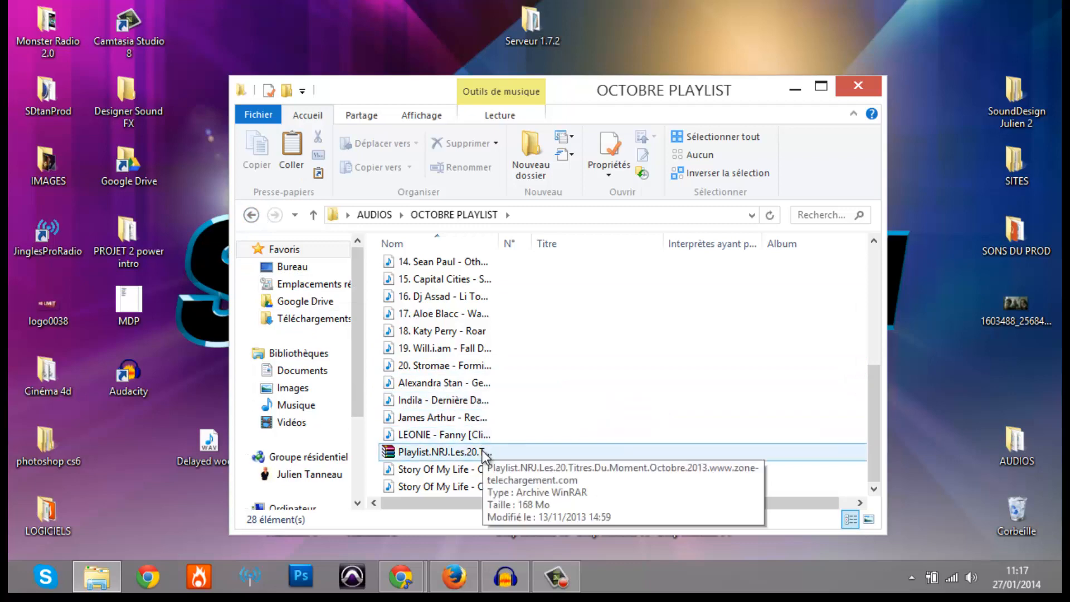
scroll(474, 454, up, 1)
click(472, 451)
scroll(472, 447, down, 1)
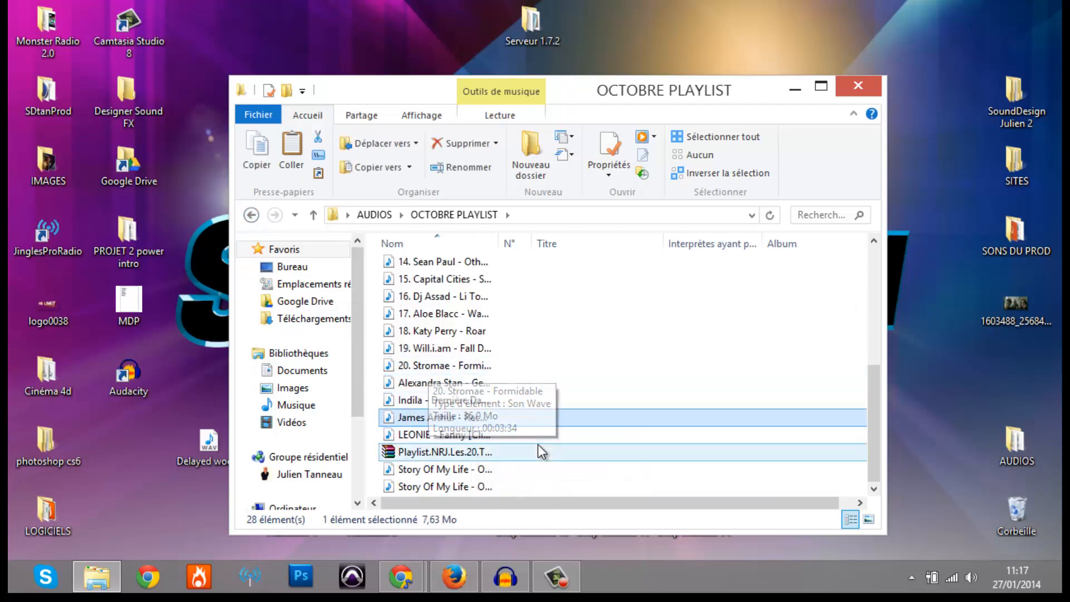
Step: Import the James Arthur song from the folder into the Audacity project and close the folder window
drag(526, 454, 494, 447)
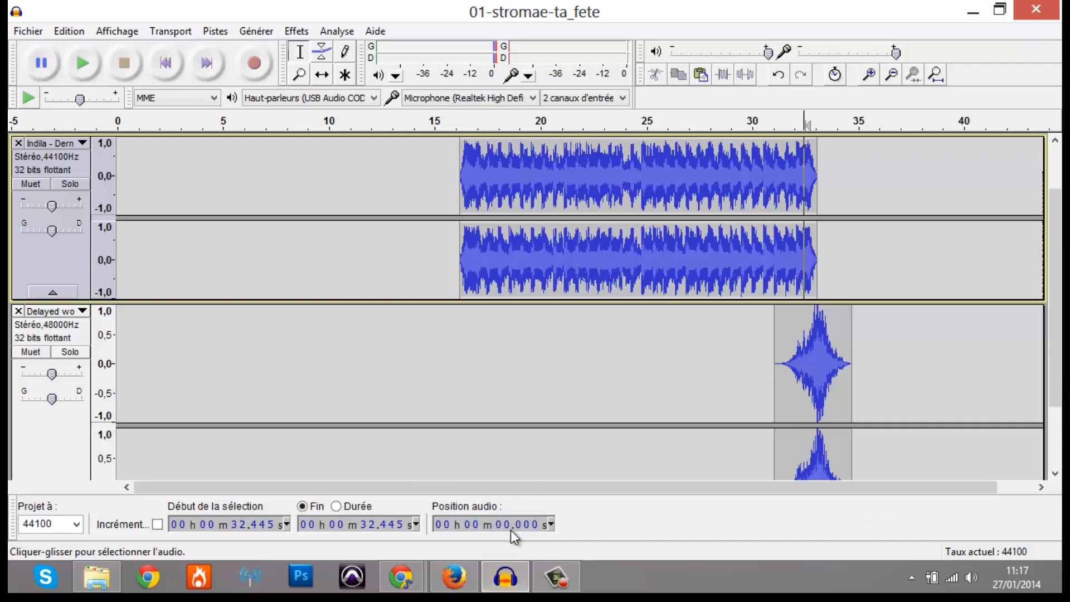
right_click(106, 582)
click(122, 530)
Step: Solo the James Arthur track and play it from about 1:28 to listen to the start of the loud section
click(257, 334)
click(64, 284)
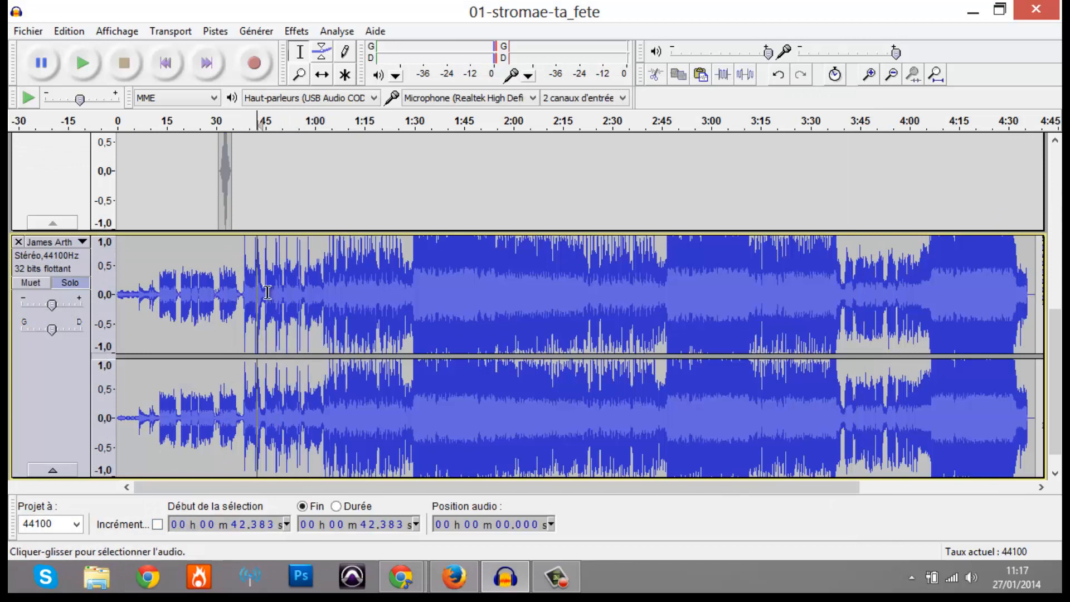
click(412, 253)
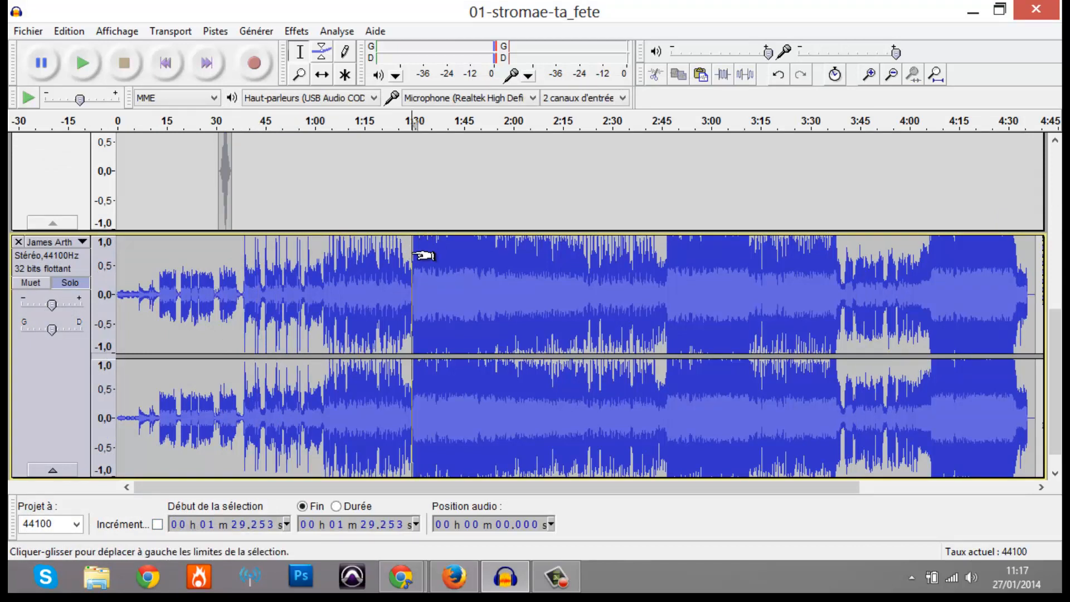
key(space)
click(410, 254)
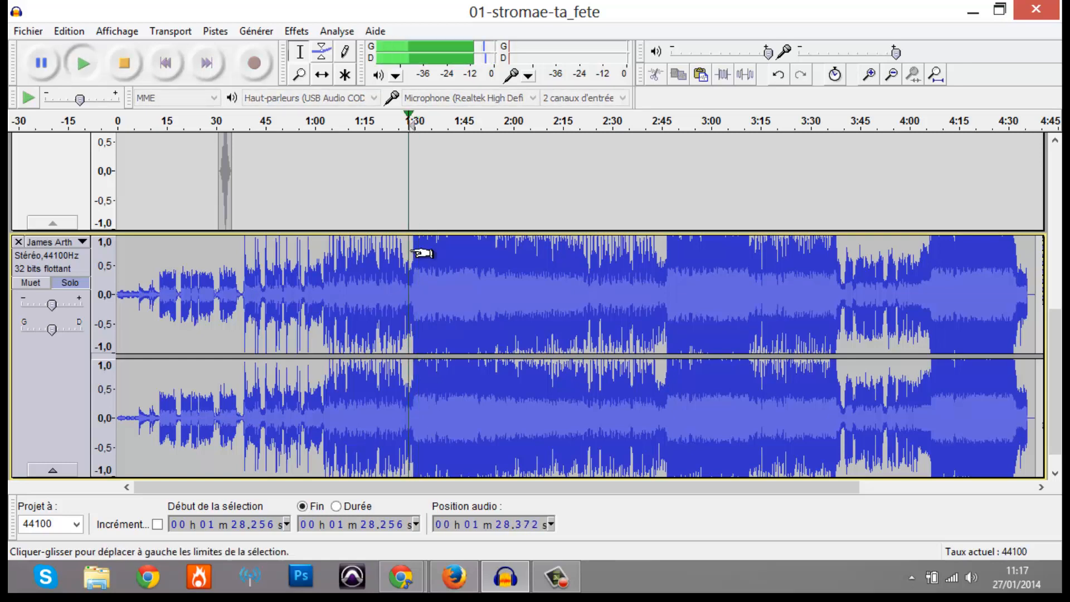
scroll(422, 252, up, 2)
click(408, 265)
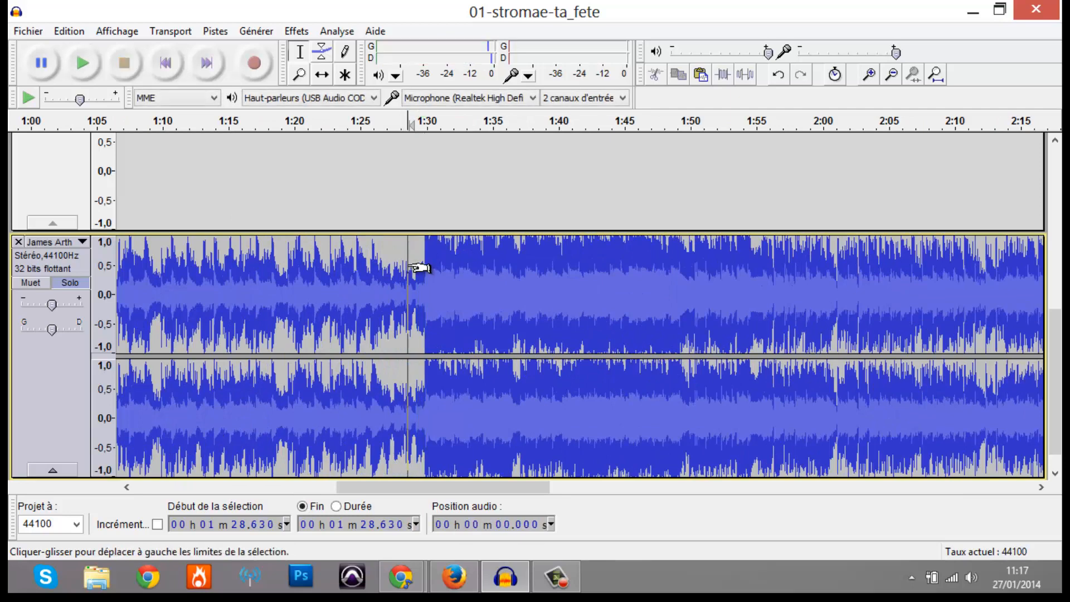
key(space)
key(space)
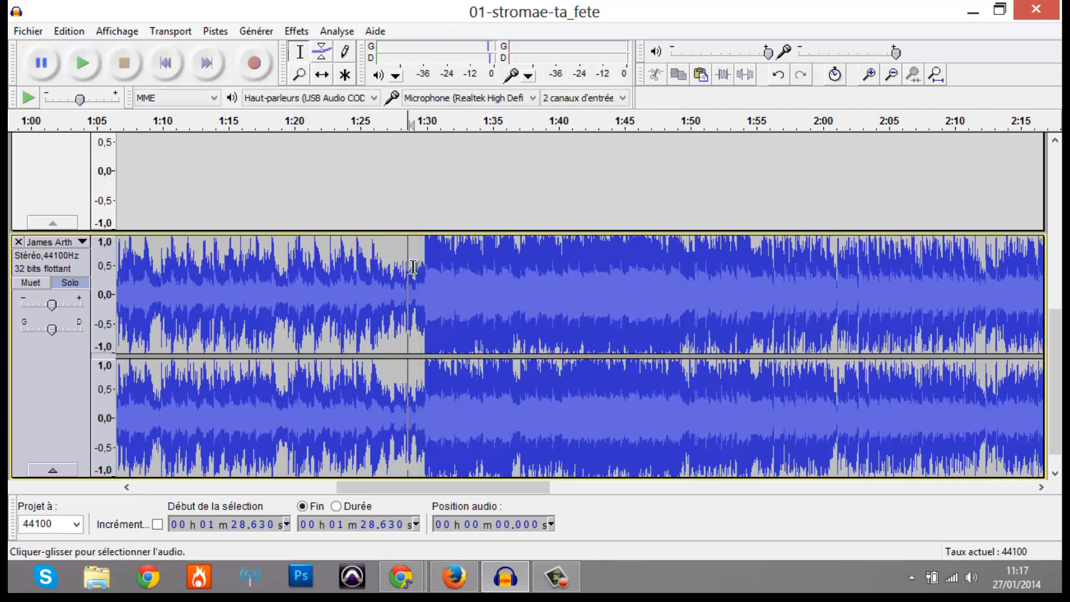
Step: Play the James Arthur track from 1:29.128 and select everything before that point back to the track's start
scroll(413, 267, up, 3)
click(426, 273)
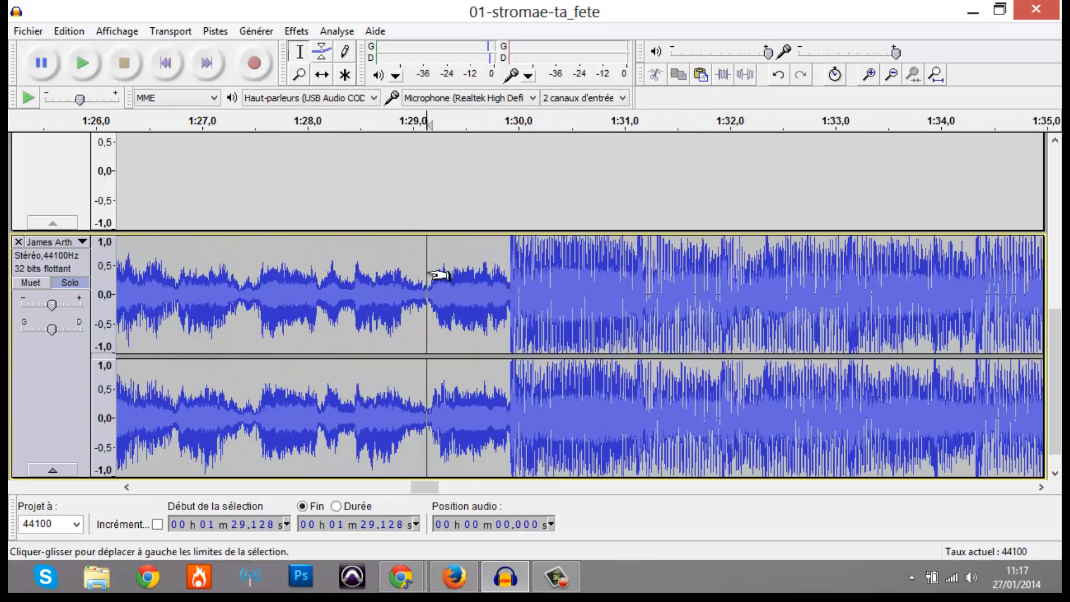
key(space)
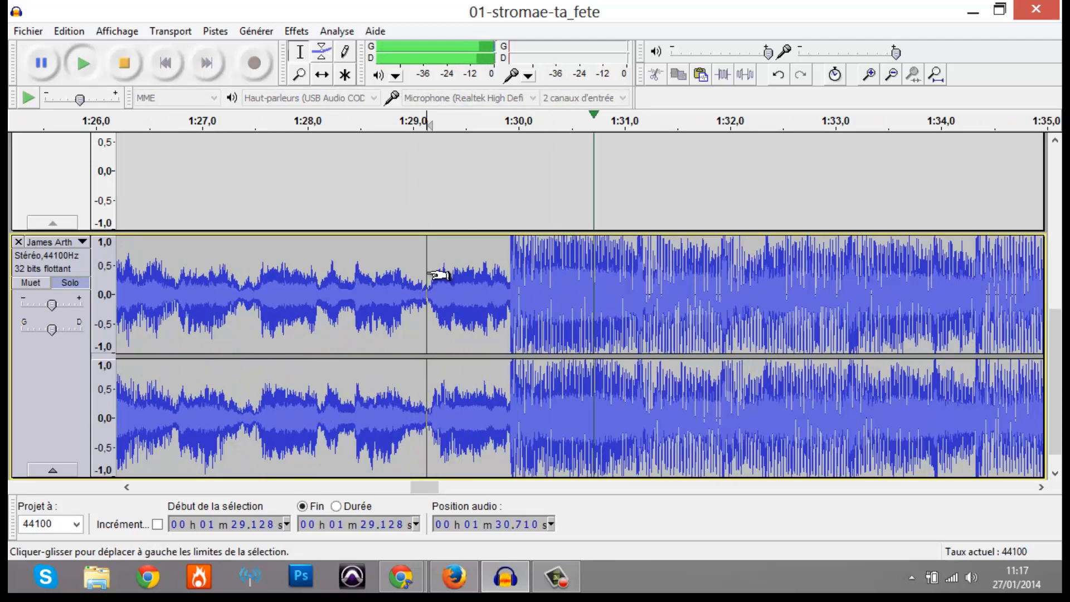
key(space)
drag(427, 275, 213, 358)
scroll(31, 359, down, 3)
scroll(28, 358, down, 3)
key(space)
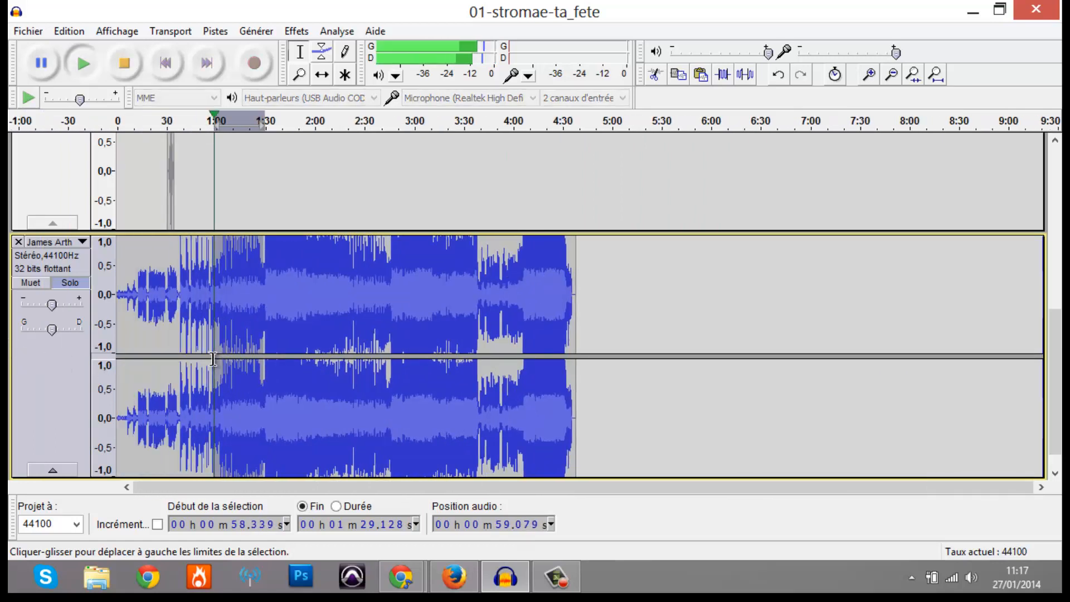
drag(213, 358, 75, 370)
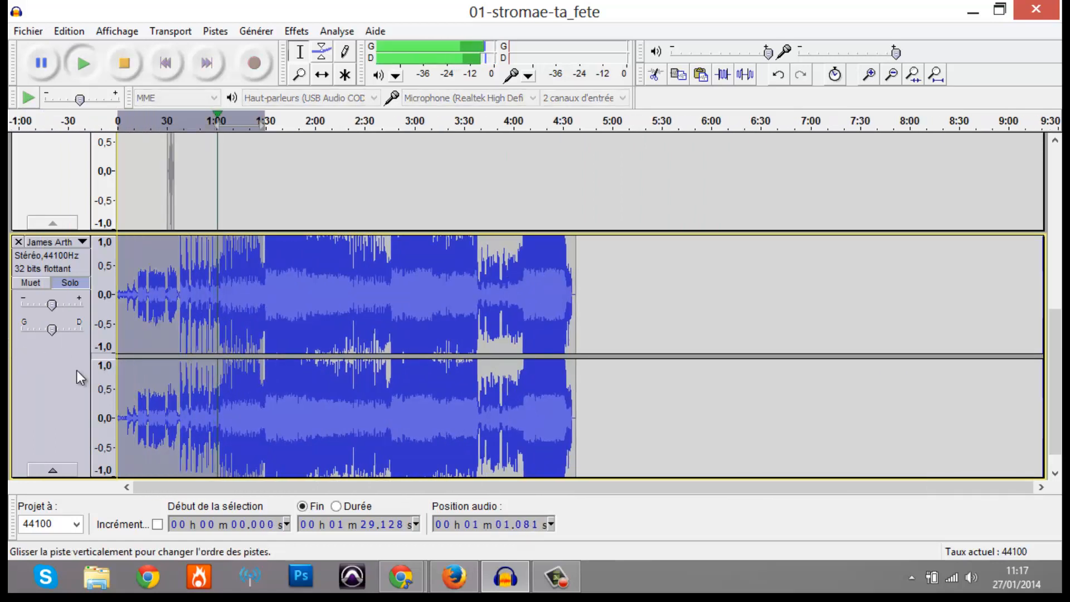
key(space)
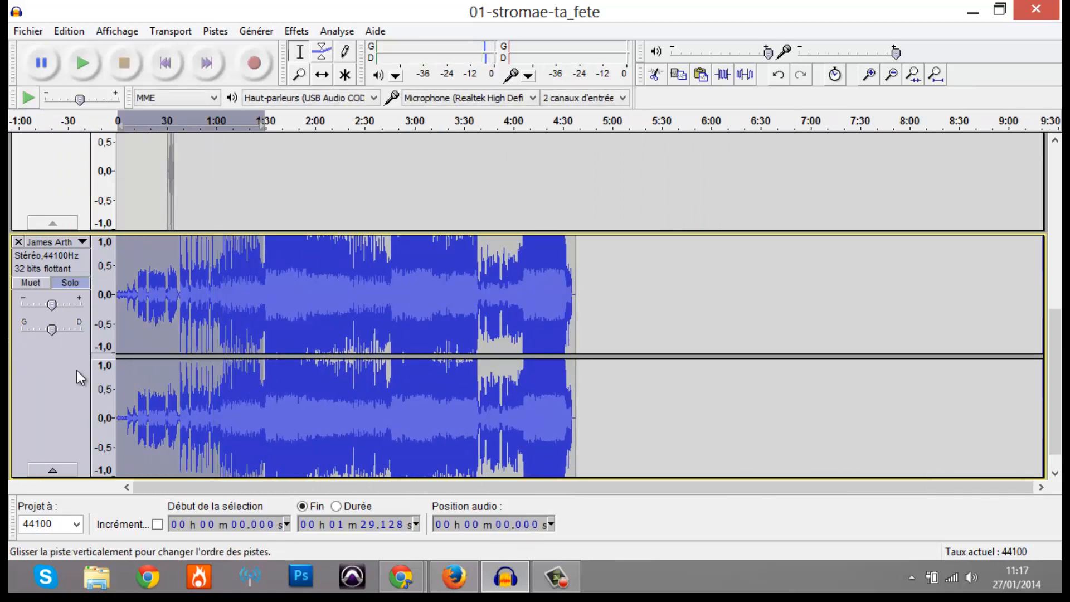
Step: Play the James Arthur track around 1:02 and around 1:28 to compare possible starting points for the excerpt
click(216, 120)
scroll(210, 174, up, 3)
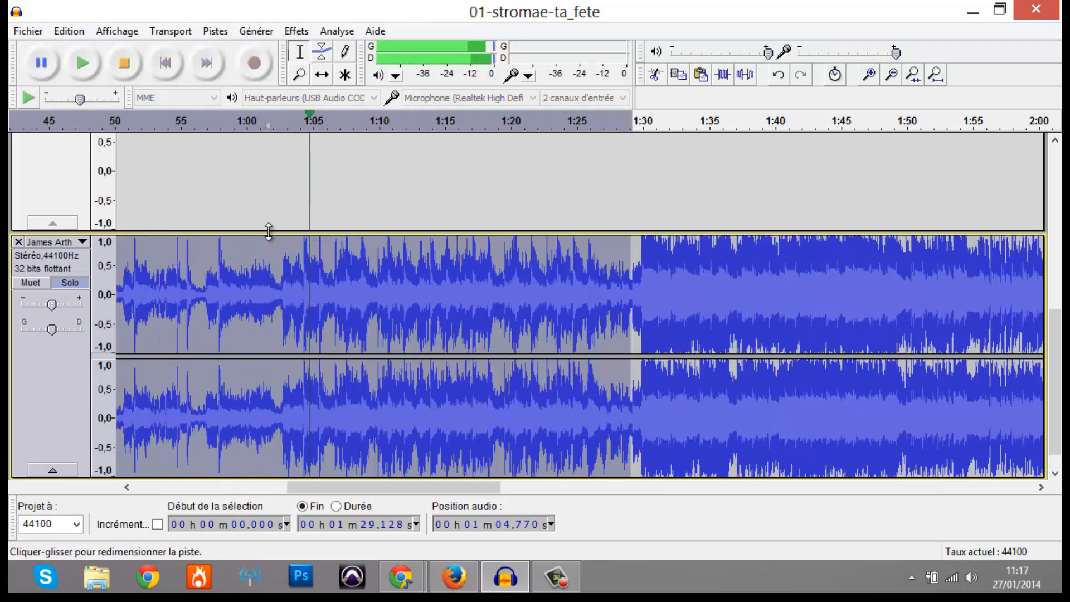
click(647, 122)
click(613, 128)
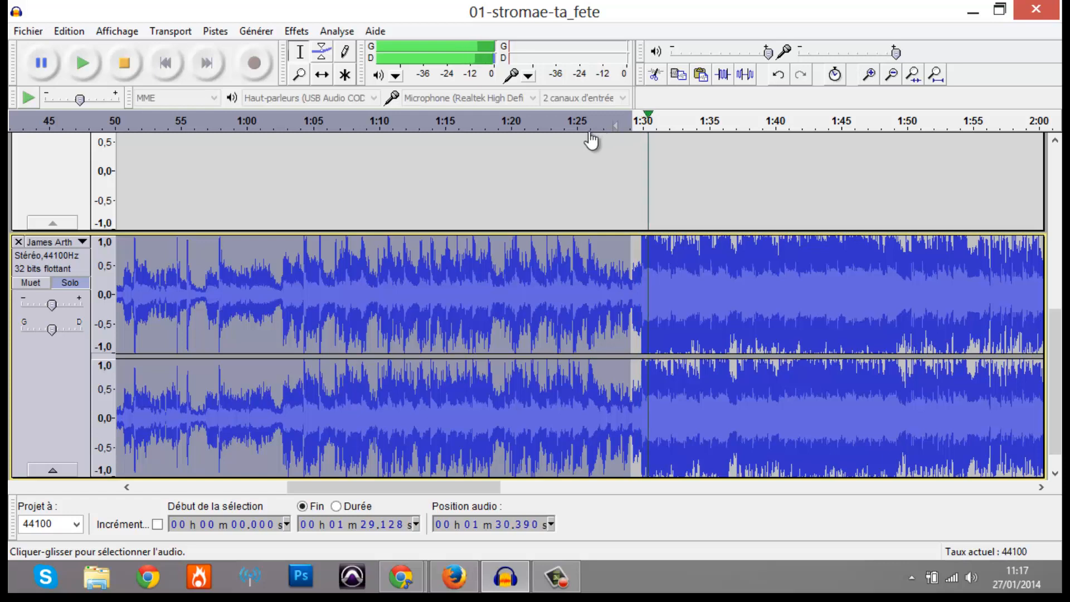
scroll(278, 134, up, 3)
click(284, 128)
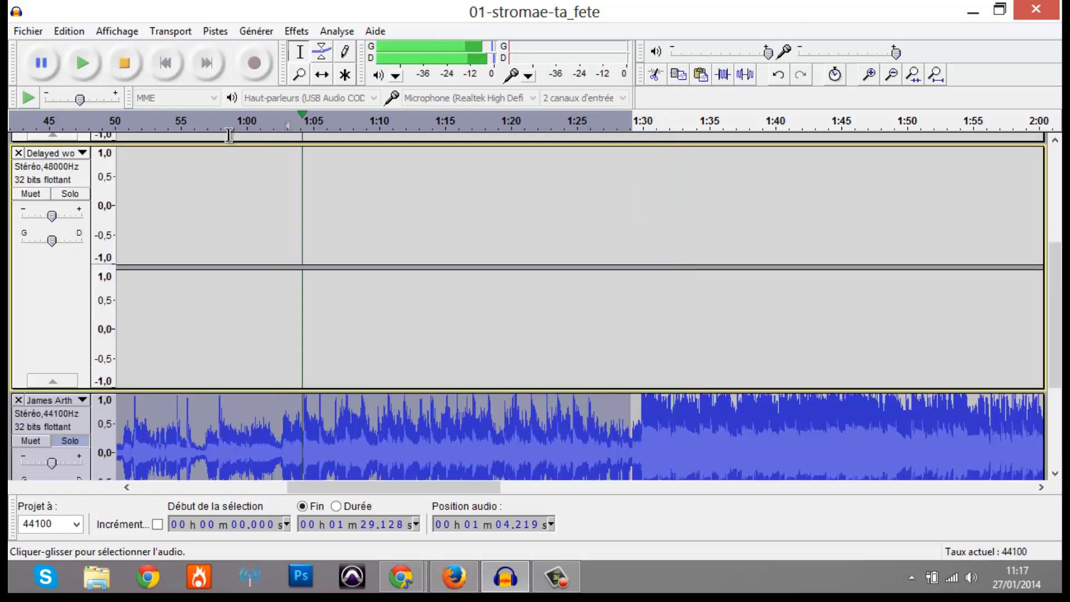
Step: Clear the selection, place the cursor at about 1:02.45 in the James Arthur track and play from there
click(300, 287)
key(space)
scroll(289, 328, down, 3)
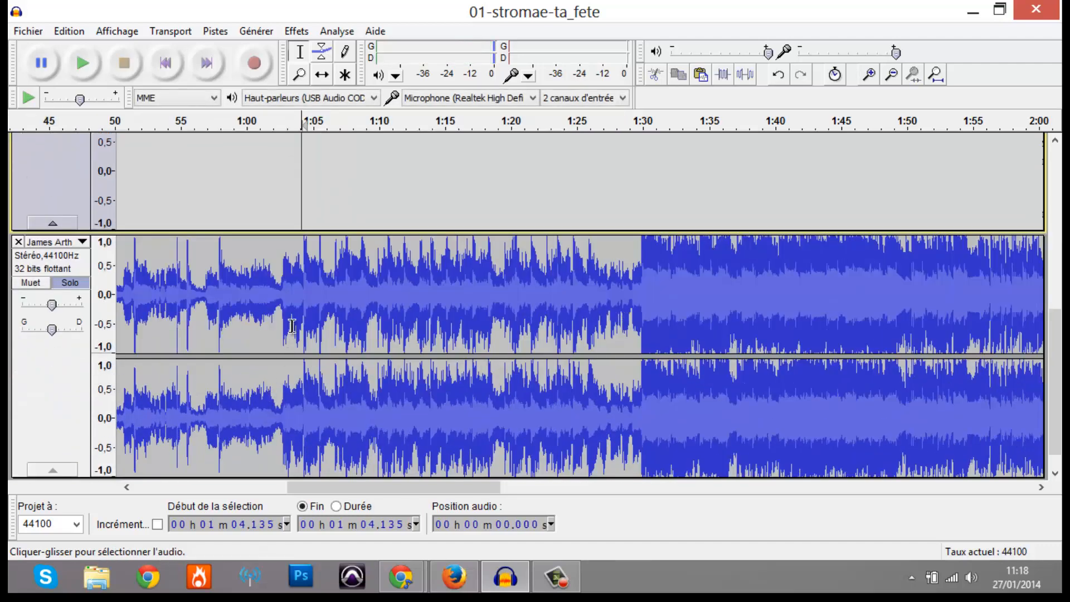
click(279, 279)
key(space)
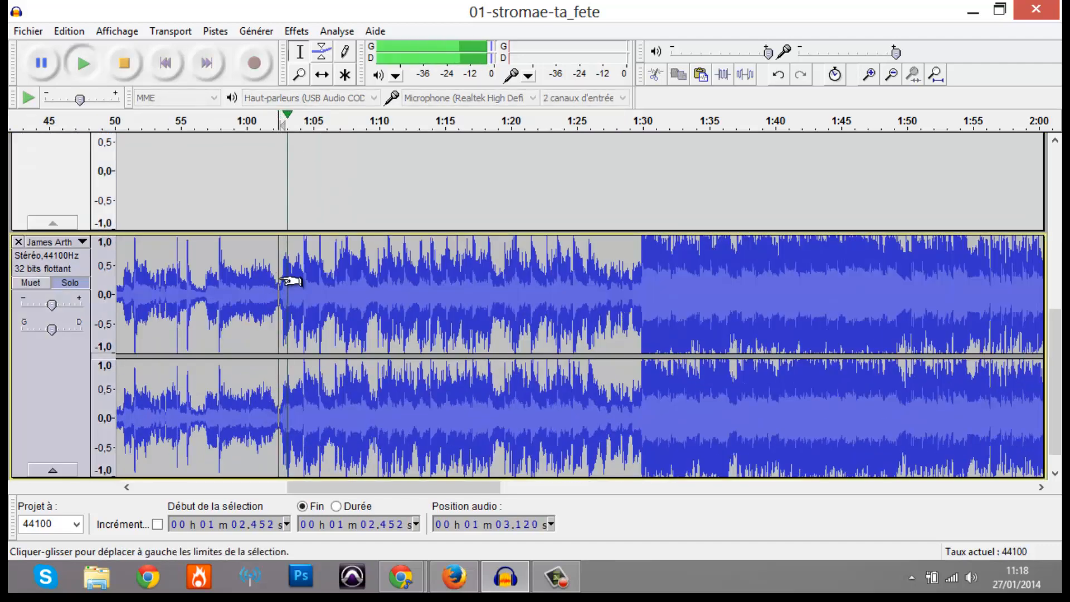
Step: Stop playback and delete the James Arthur track's audio from its start up to 1:02.452
key(space)
drag(281, 280, 11, 351)
scroll(83, 312, down, 4)
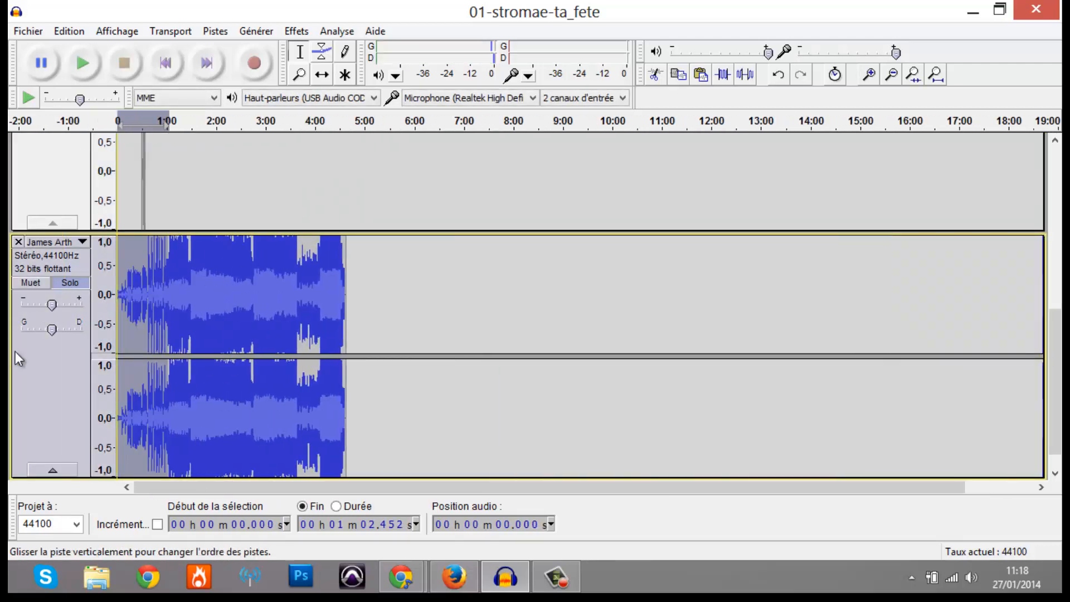
key(Delete)
Step: Shift the James Arthur excerpt to start at about 35 s, at the end of Delayed woosh, and play from about 28 s
scroll(173, 251, up, 4)
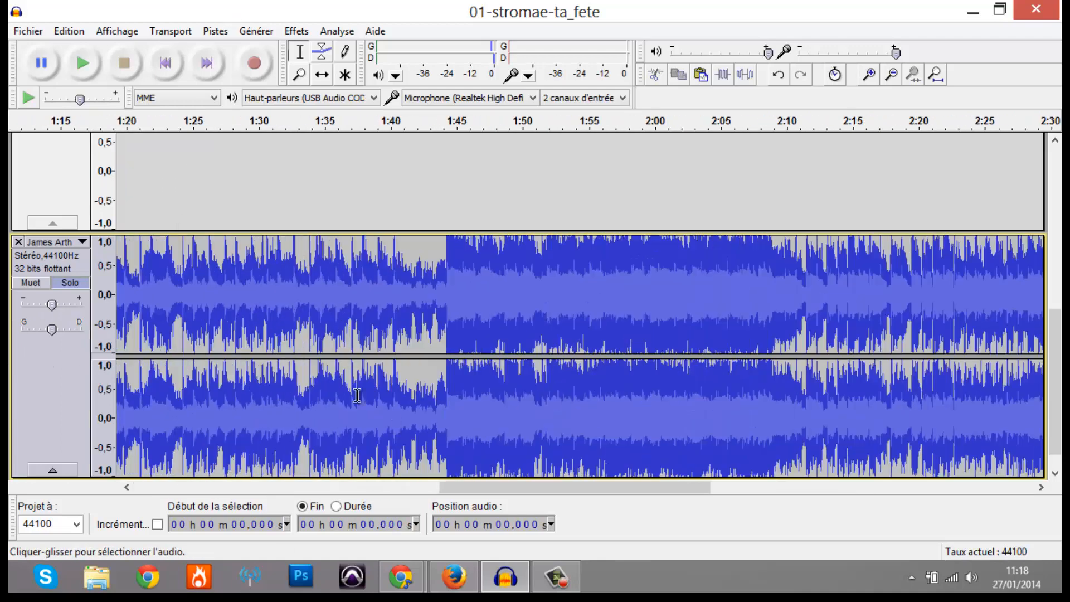
drag(534, 489, 228, 486)
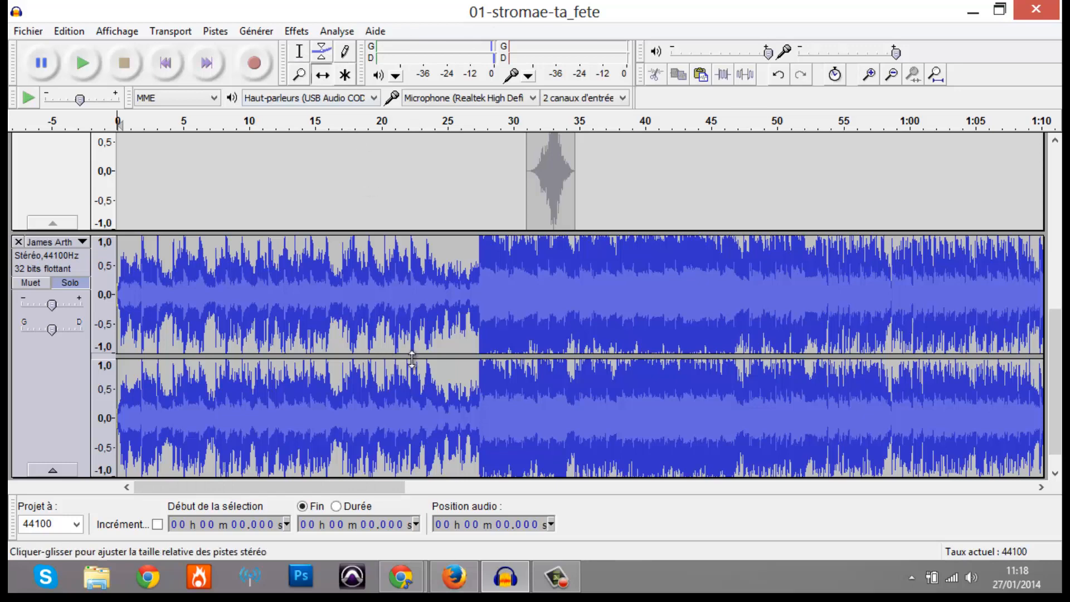
drag(678, 290, 979, 268)
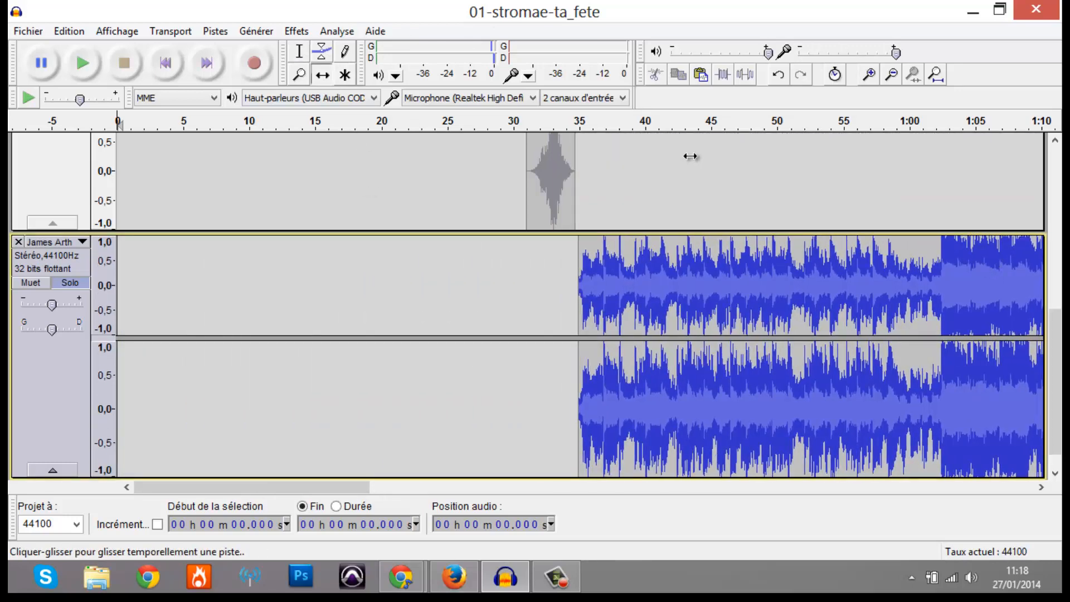
click(488, 125)
scroll(124, 242, up, 6)
scroll(69, 344, down, 5)
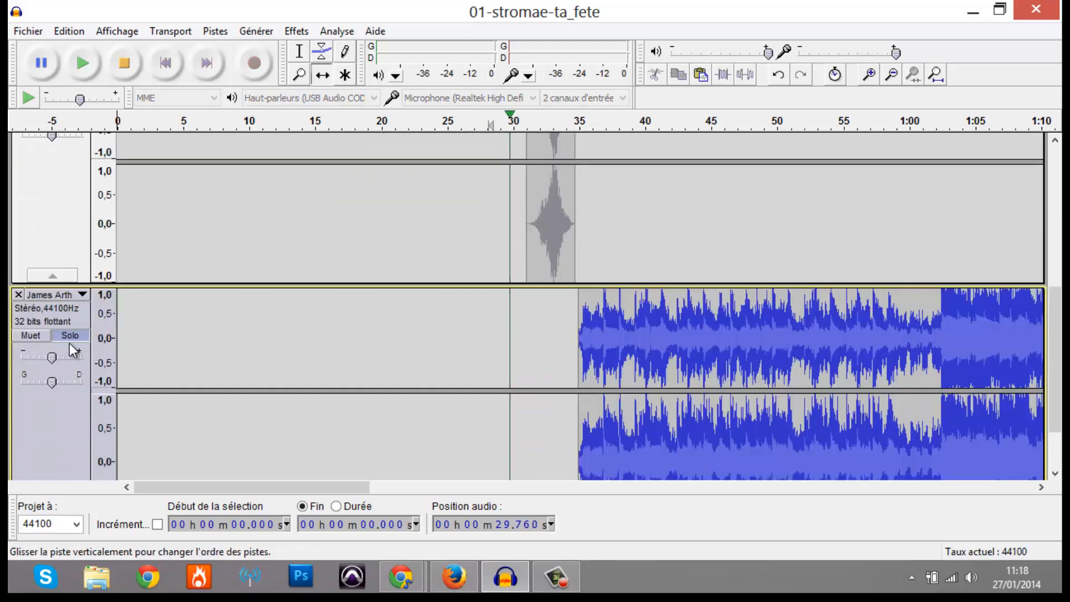
Step: Unsolo the James Arthur track, shift its excerpt earlier to start at 33.657 s, and play the transition from about 26 s
click(69, 343)
click(75, 334)
drag(675, 356, 657, 346)
scroll(657, 346, down, 2)
click(462, 121)
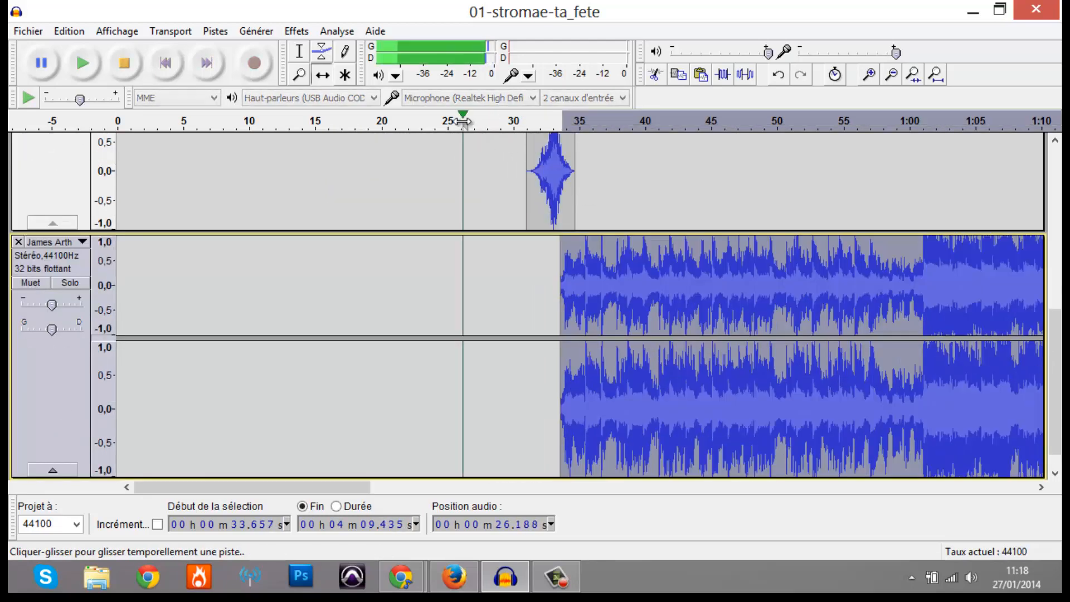
scroll(473, 215, up, 2)
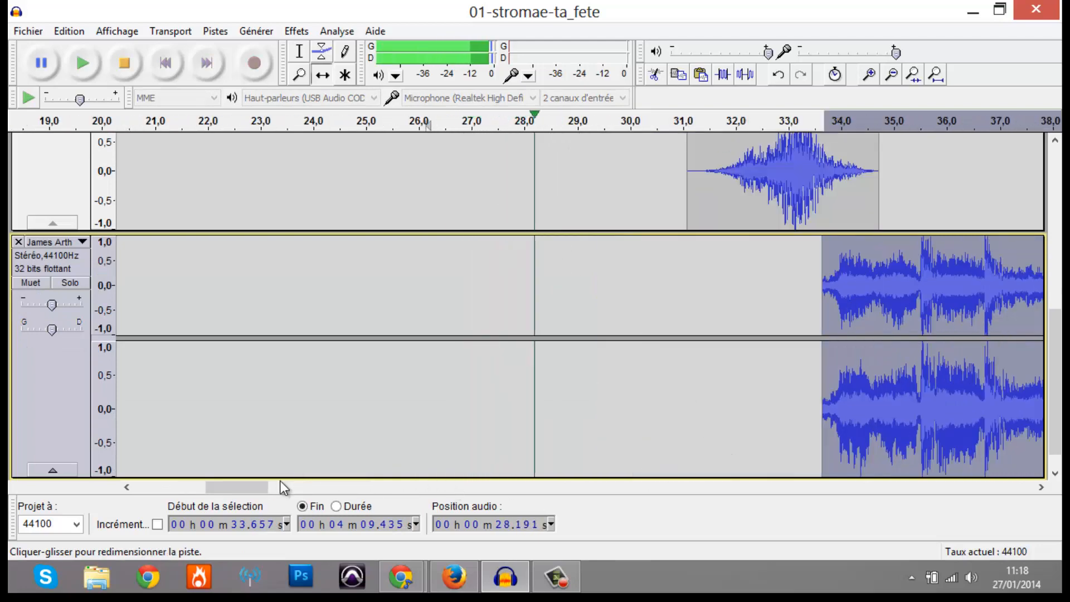
drag(258, 490, 282, 487)
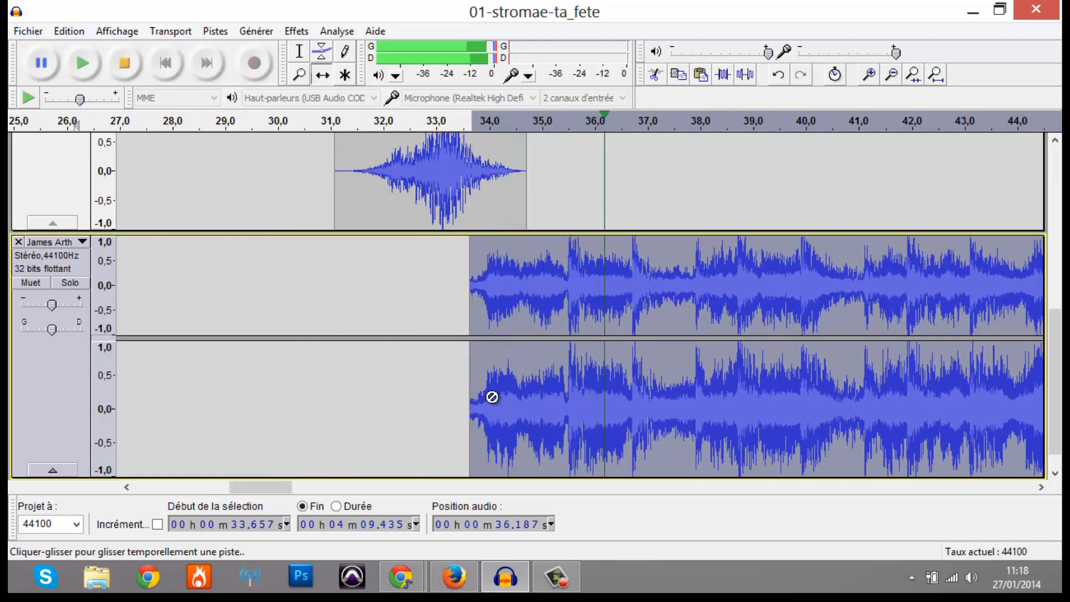
scroll(492, 396, down, 1)
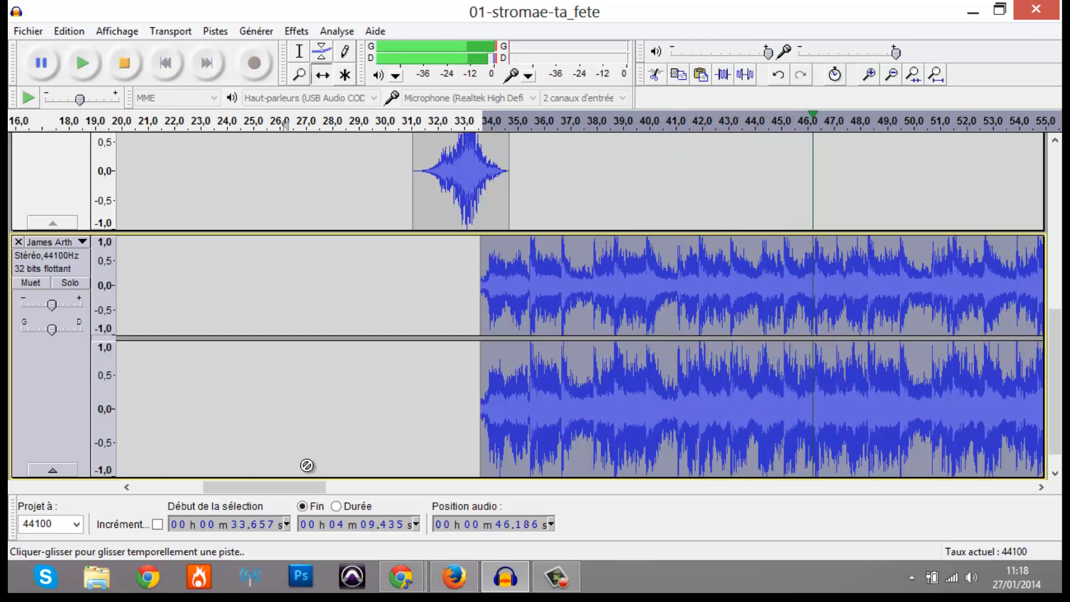
key(space)
Step: Play the James Arthur excerpt from about 43.7 s and delete its music from 51.077 s onward
drag(303, 494, 370, 494)
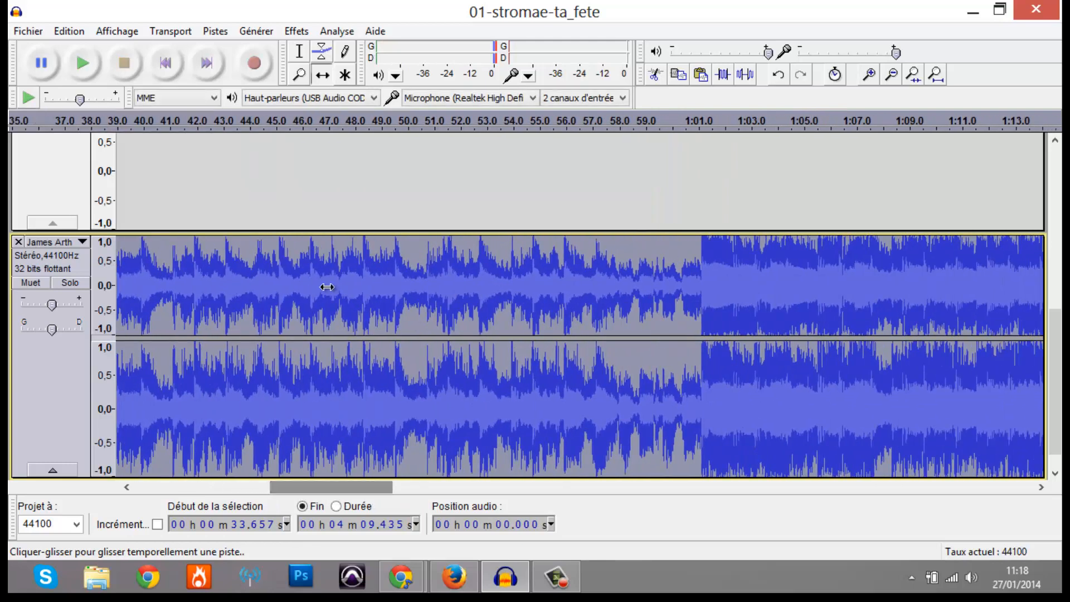
click(243, 121)
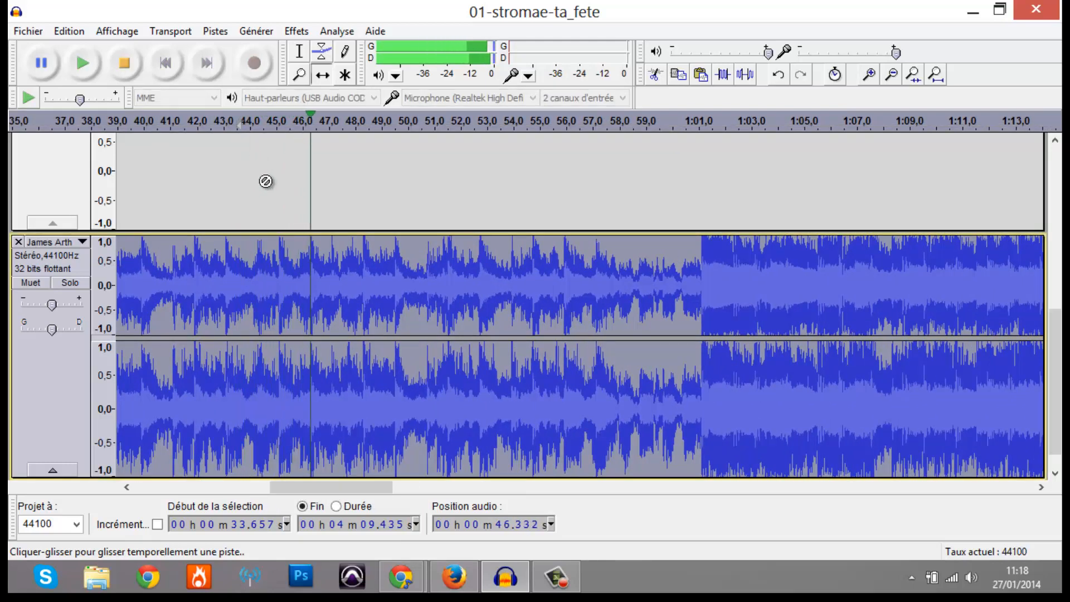
click(299, 51)
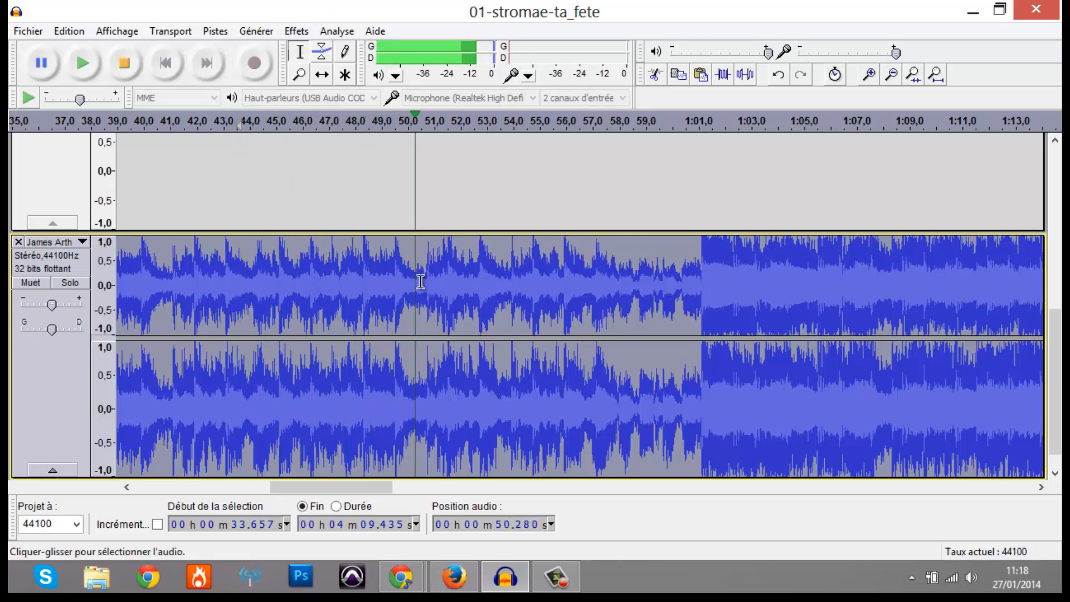
click(437, 273)
key(space)
key(space)
key(space)
drag(437, 273, 860, 322)
scroll(995, 373, down, 2)
key(Delete)
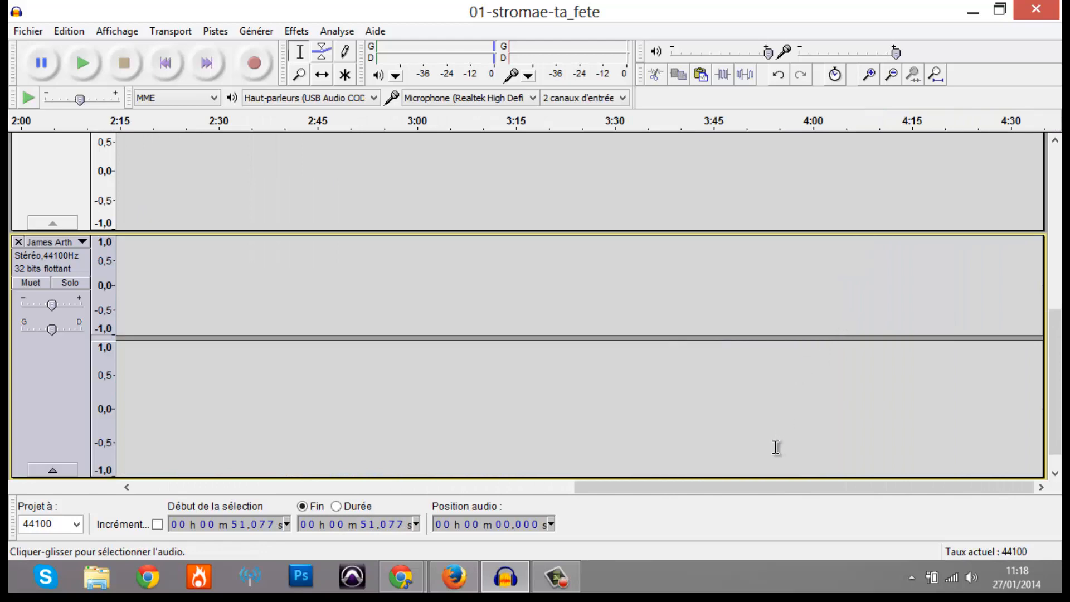
Step: Play the end of the James Arthur excerpt to check the cut, and select it from 48.974 to 51.436 s
drag(703, 486, 310, 440)
scroll(275, 312, up, 3)
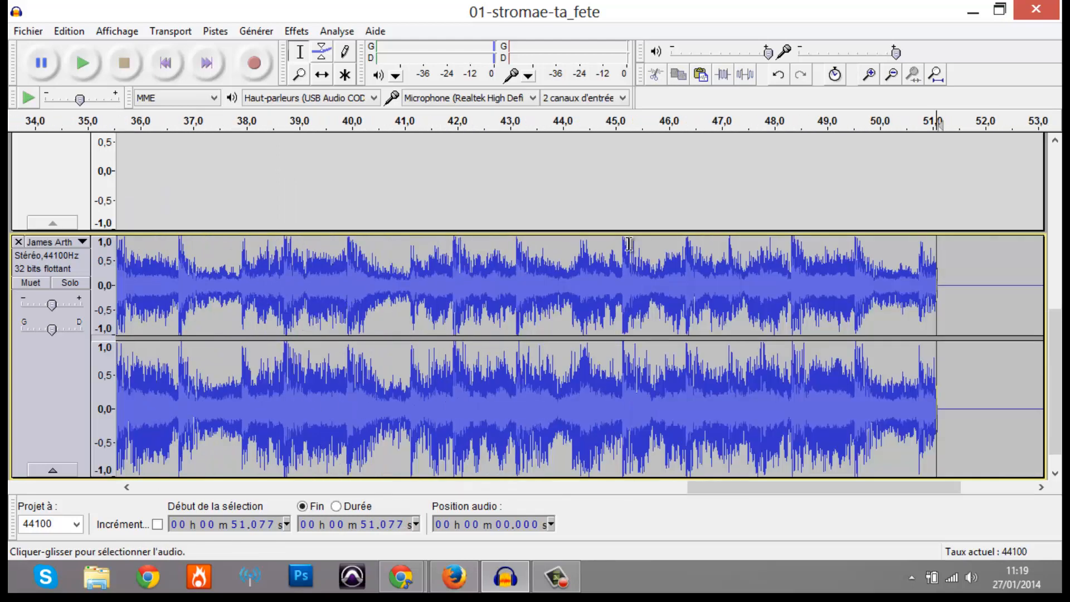
click(775, 283)
drag(791, 281, 949, 291)
key(space)
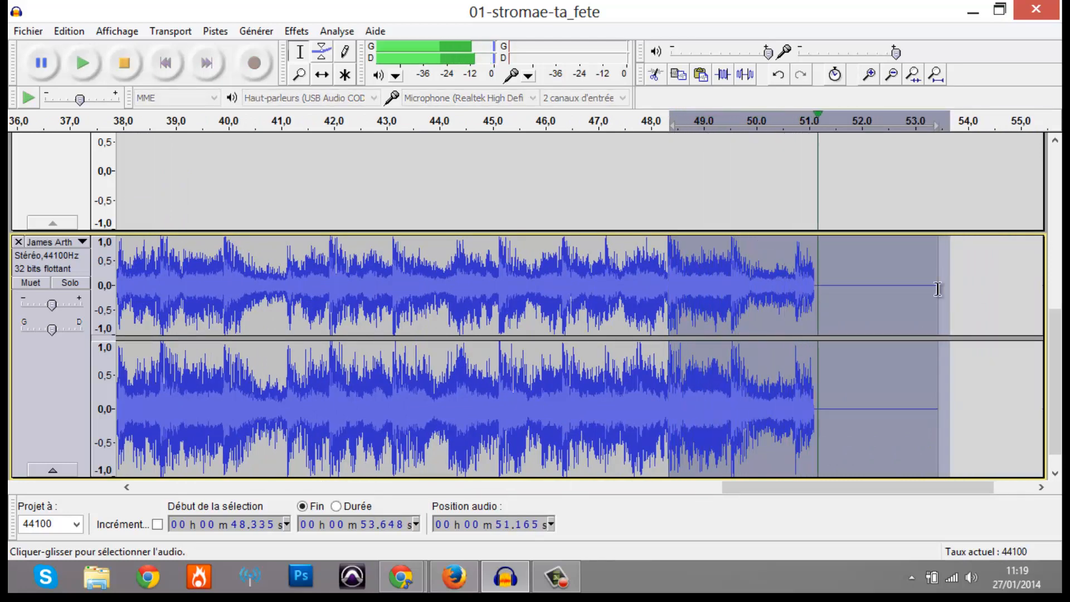
drag(949, 290, 900, 288)
key(space)
click(842, 284)
click(734, 281)
drag(832, 277, 702, 272)
key(space)
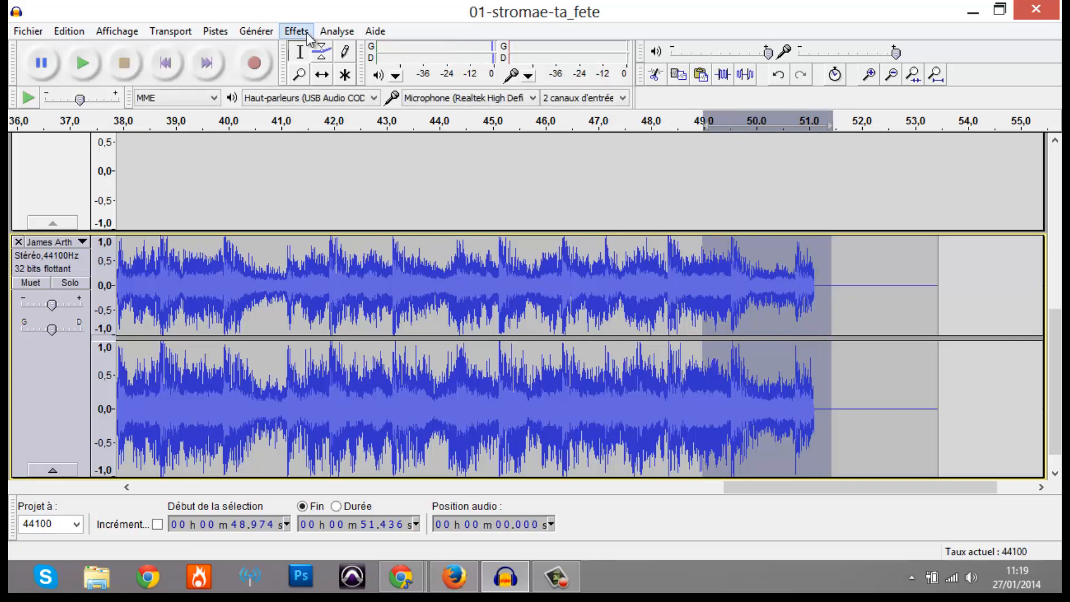
Step: Reduce the window to reach the desktop and preview the Transition 2 and Transition 4 sound files
double_click(325, 5)
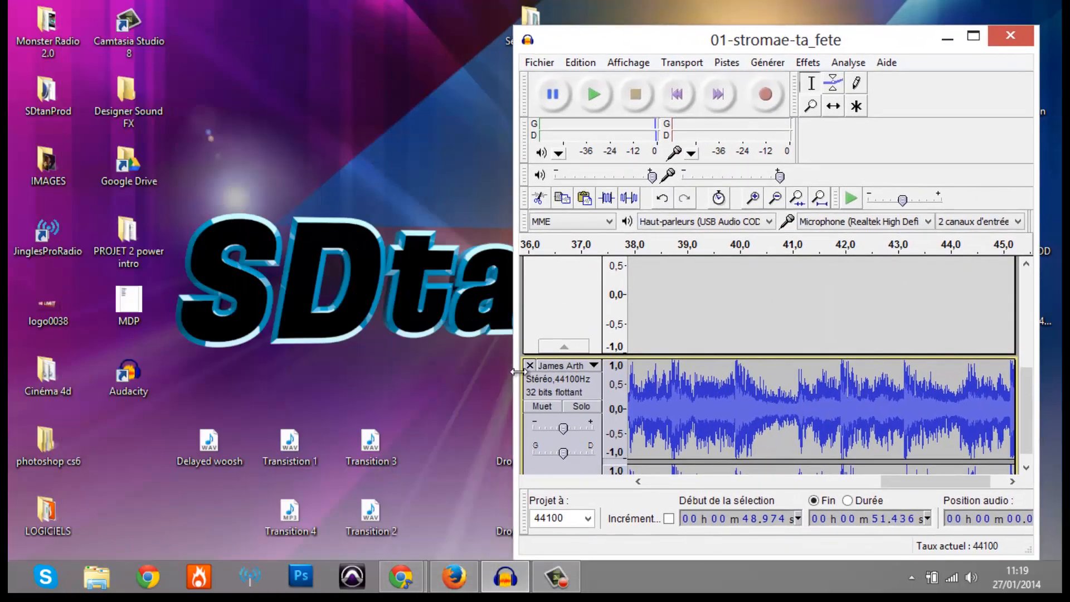
click(384, 514)
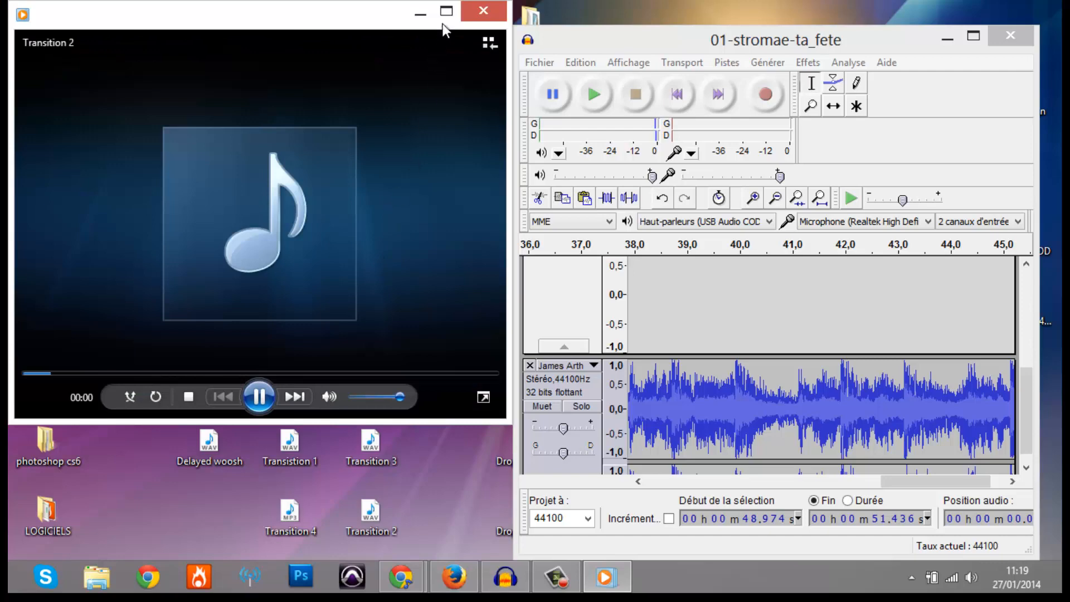
click(476, 11)
click(285, 508)
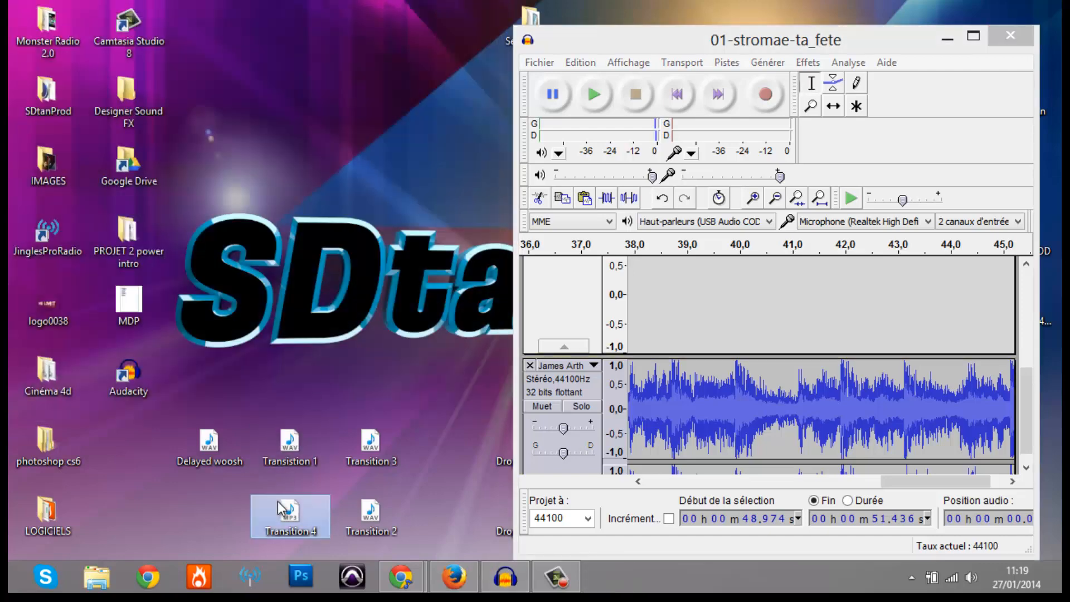
double_click(283, 508)
click(478, 13)
Step: Import Transition 2 as a new track, shift it to start at about 50.4 s, and play the join with the James Arthur excerpt
drag(299, 524, 736, 406)
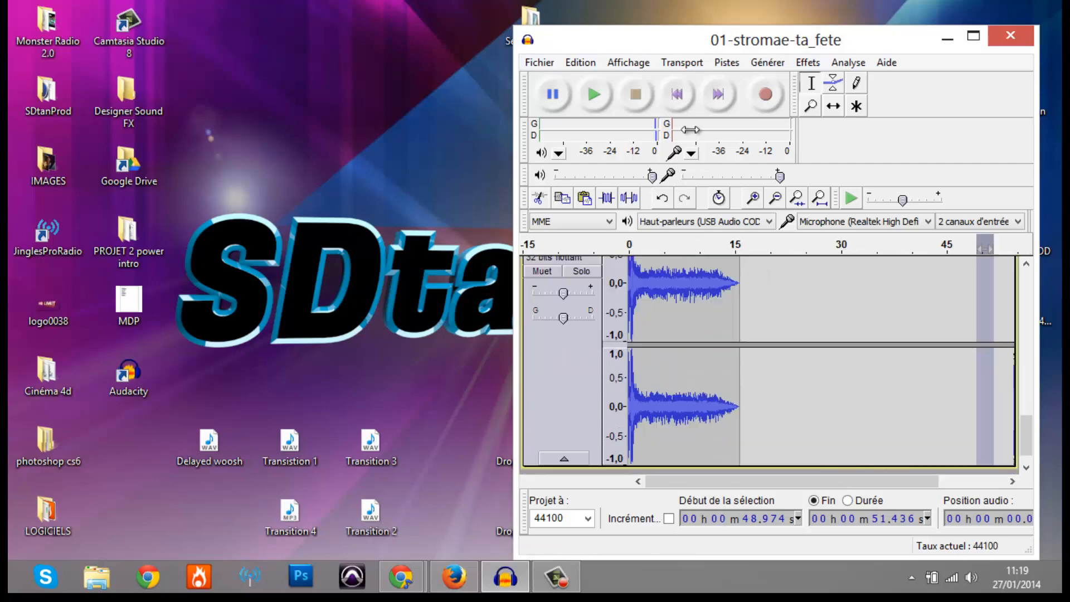
double_click(669, 31)
drag(218, 179, 570, 343)
scroll(557, 340, down, 2)
scroll(494, 324, up, 3)
click(294, 116)
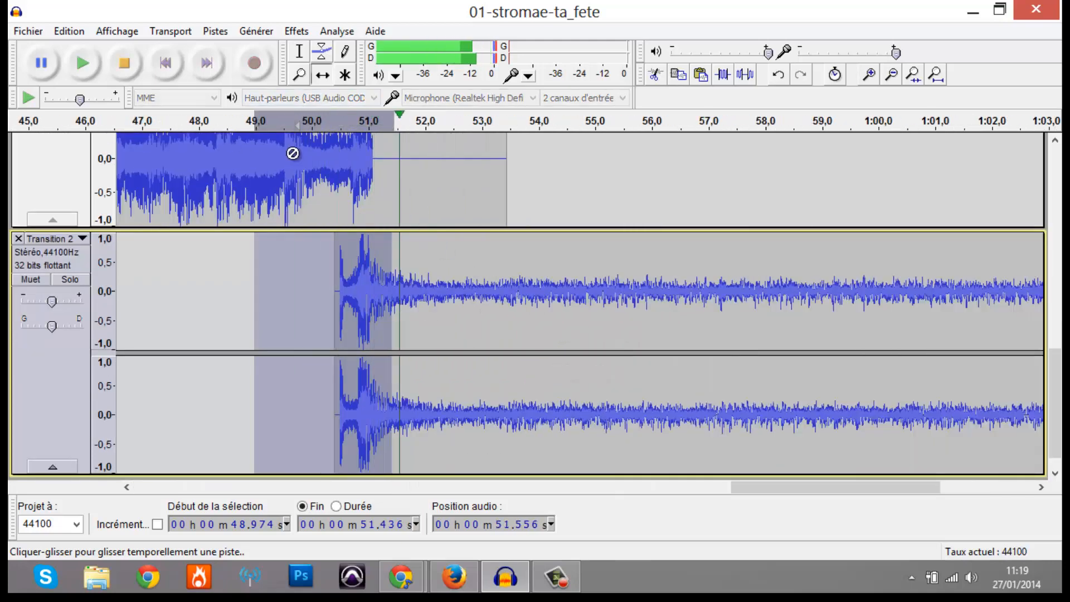
key(space)
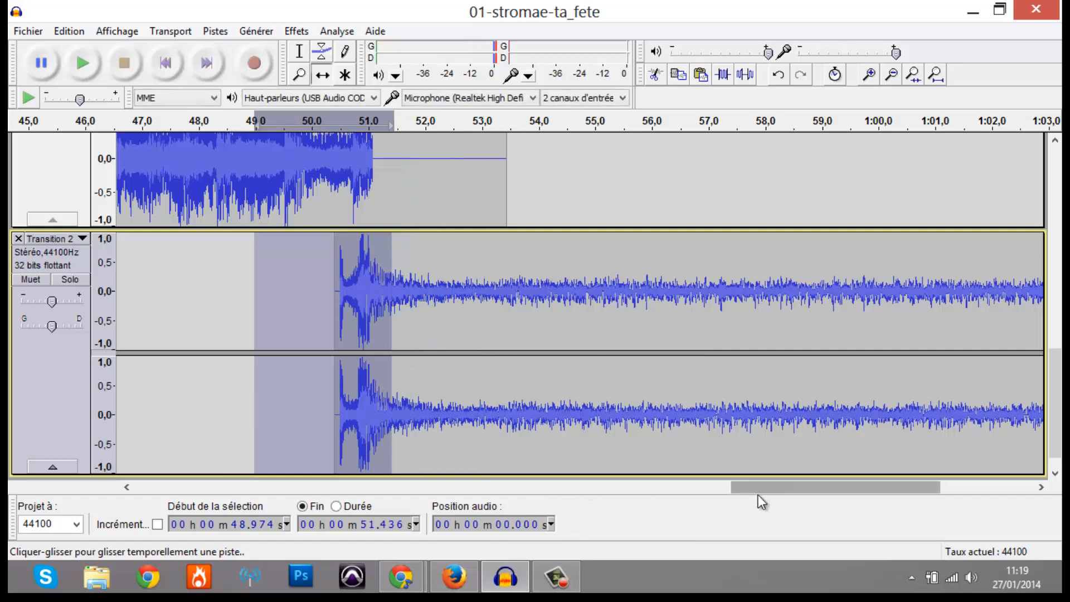
Step: Play the whole mix from about 27 s through the James Arthur excerpt and into the Transition 2 sound
click(677, 492)
drag(625, 493, 489, 492)
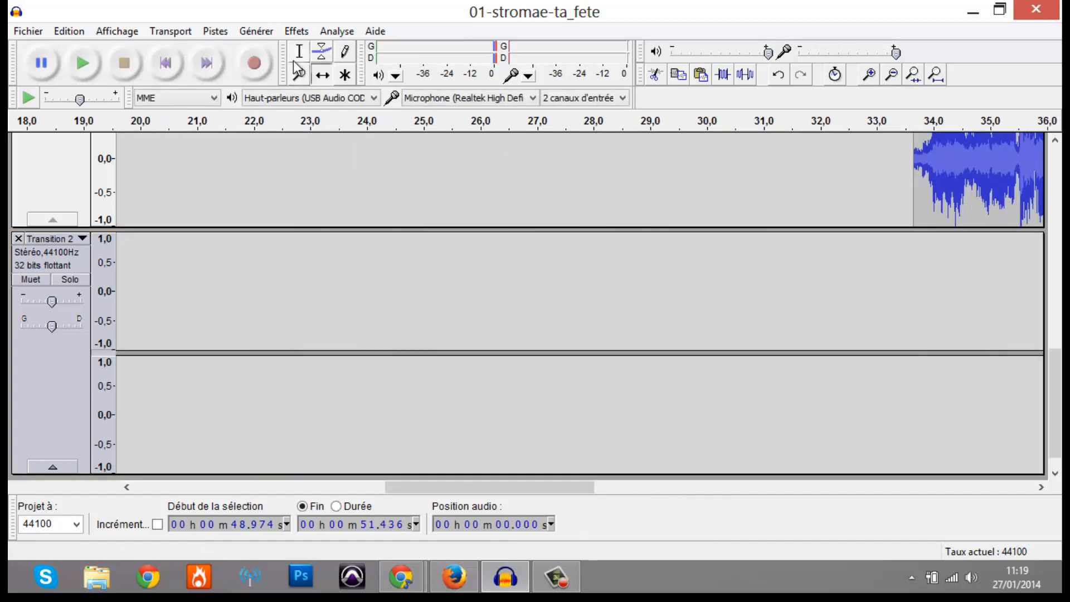
key(b)
scroll(427, 262, down, 3)
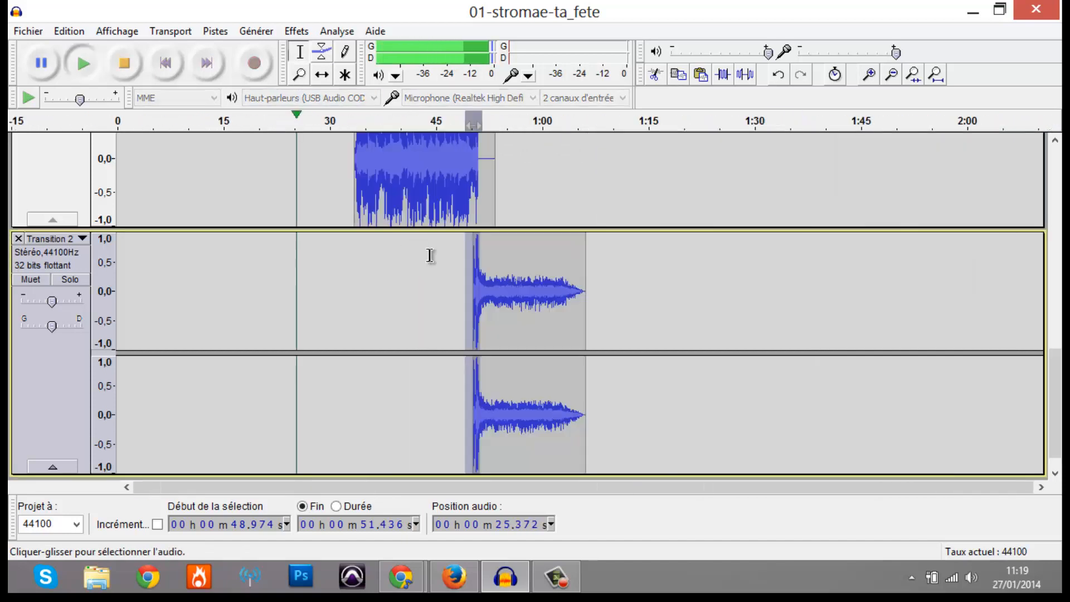
click(437, 120)
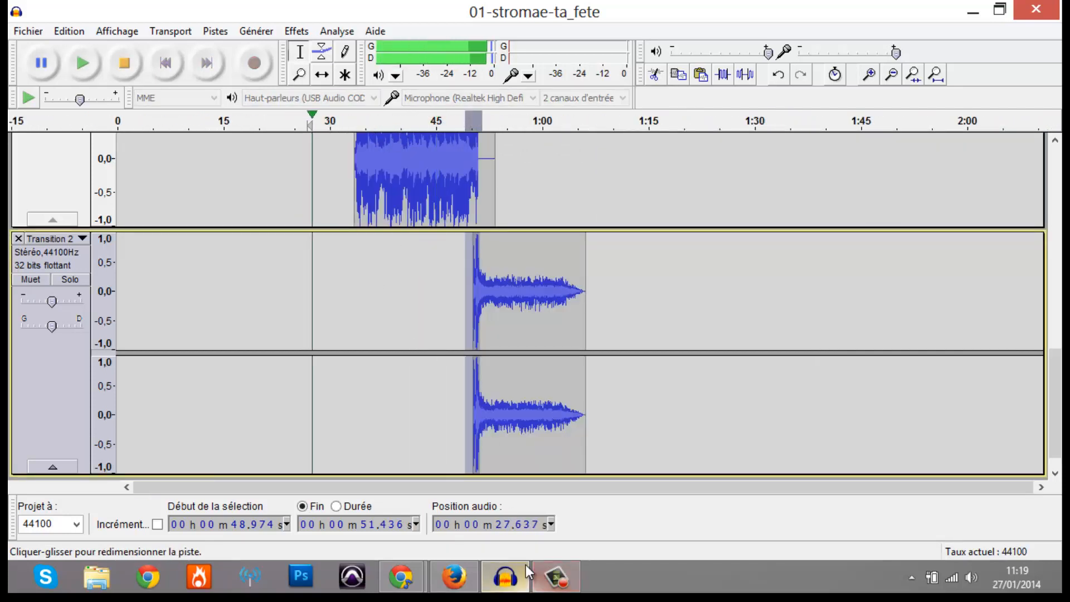
mouse_move(526, 565)
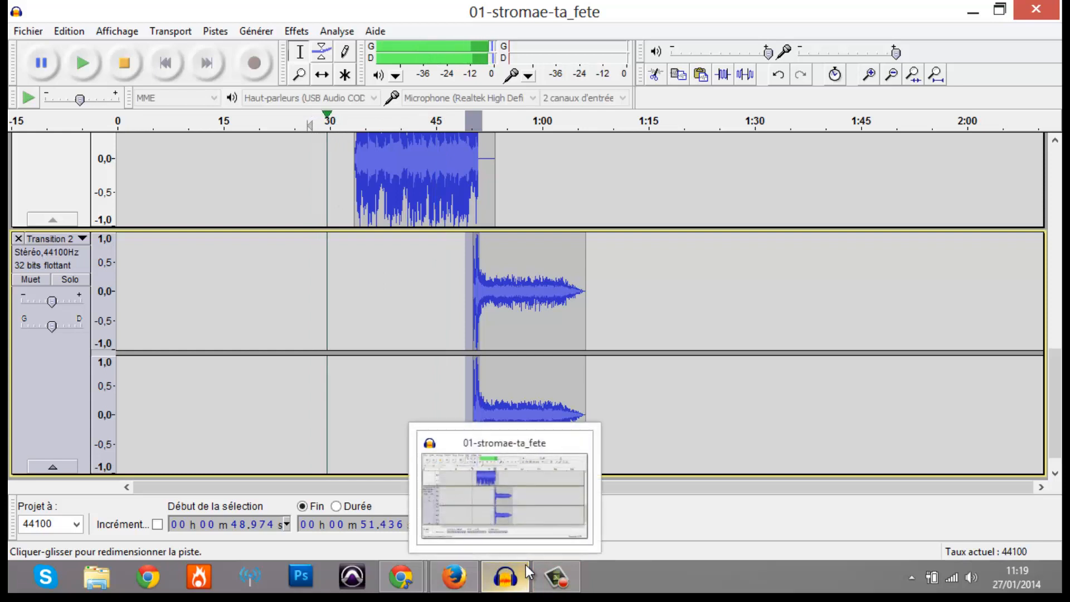
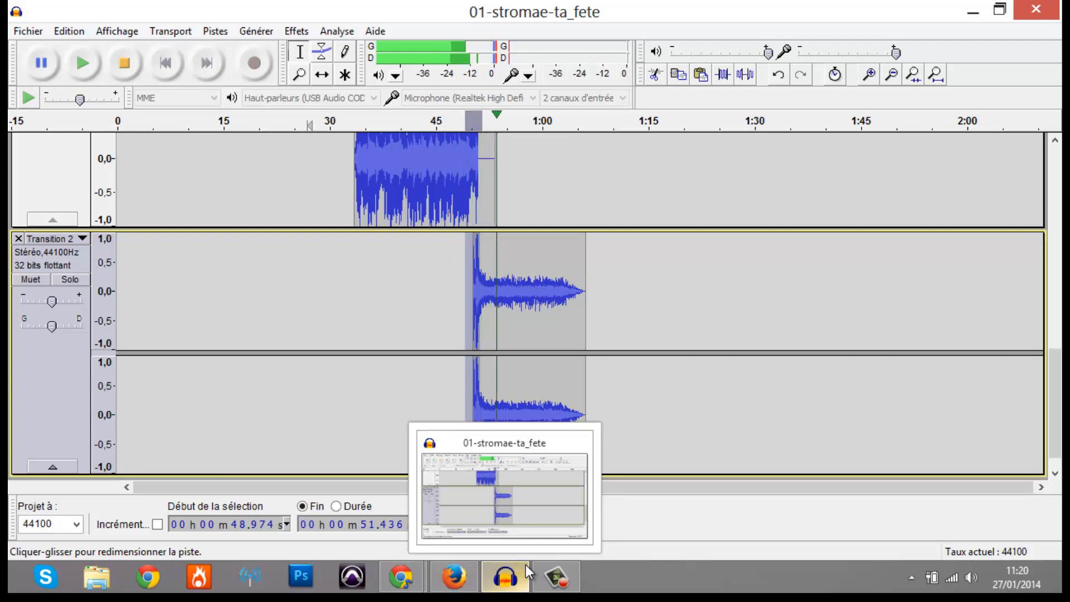
scroll(529, 282, up, 4)
scroll(682, 275, down, 3)
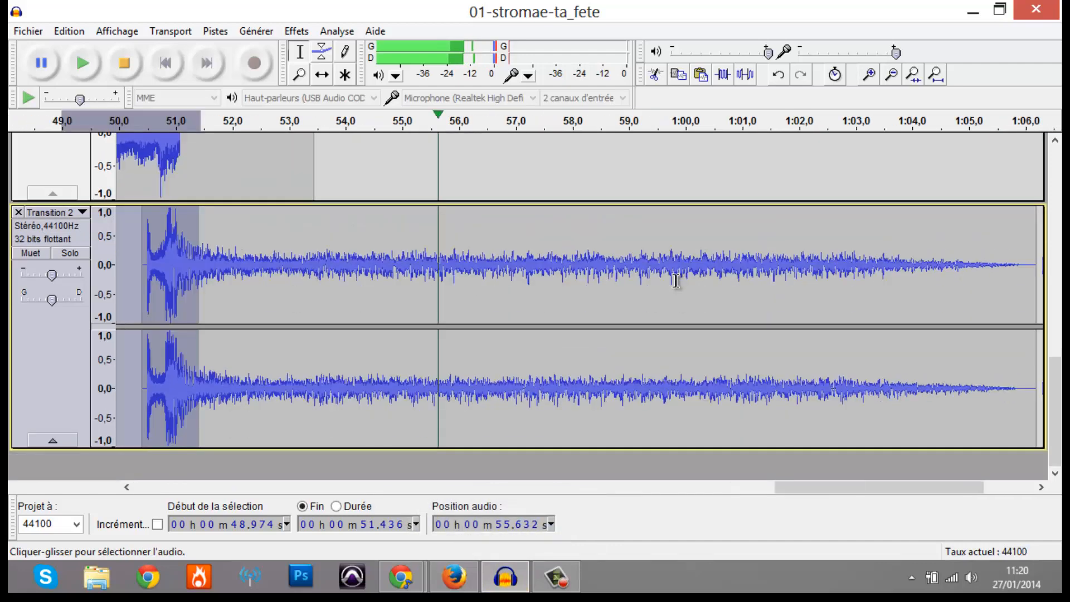
key(space)
Step: Fade out the James Arthur track from 50.113 to 51.885 s and play the result from about 49.5 s
scroll(474, 195, up, 2)
scroll(445, 217, up, 2)
drag(452, 217, 403, 223)
key(space)
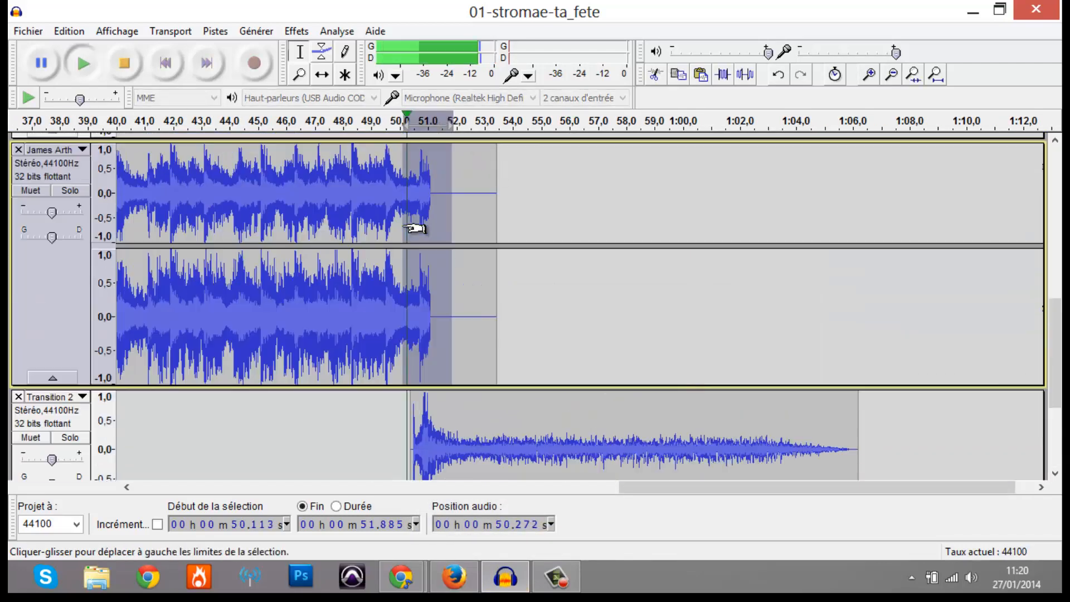
click(301, 31)
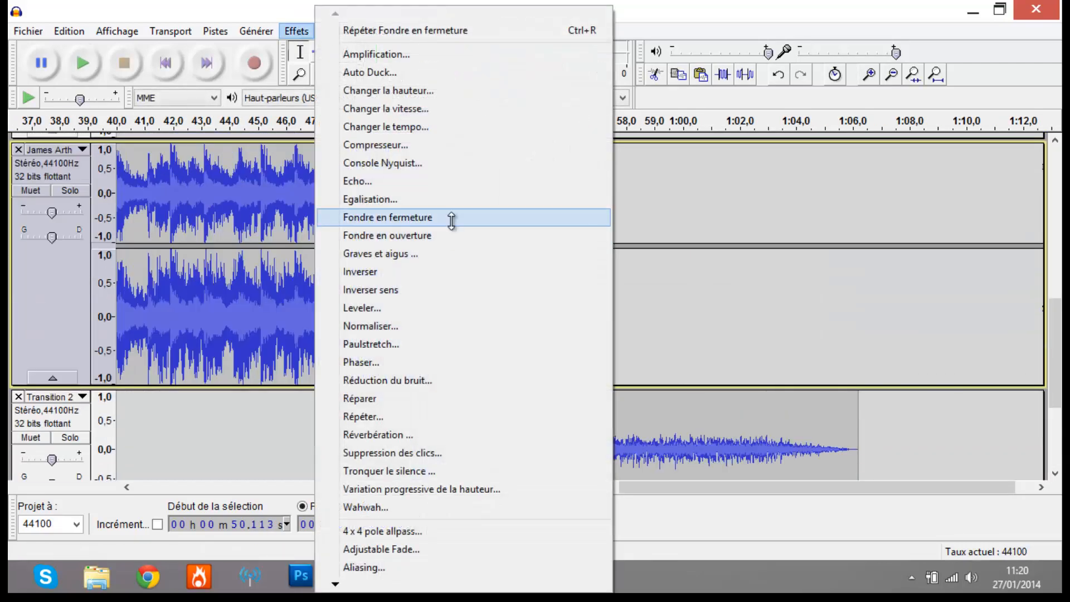
click(454, 231)
click(390, 223)
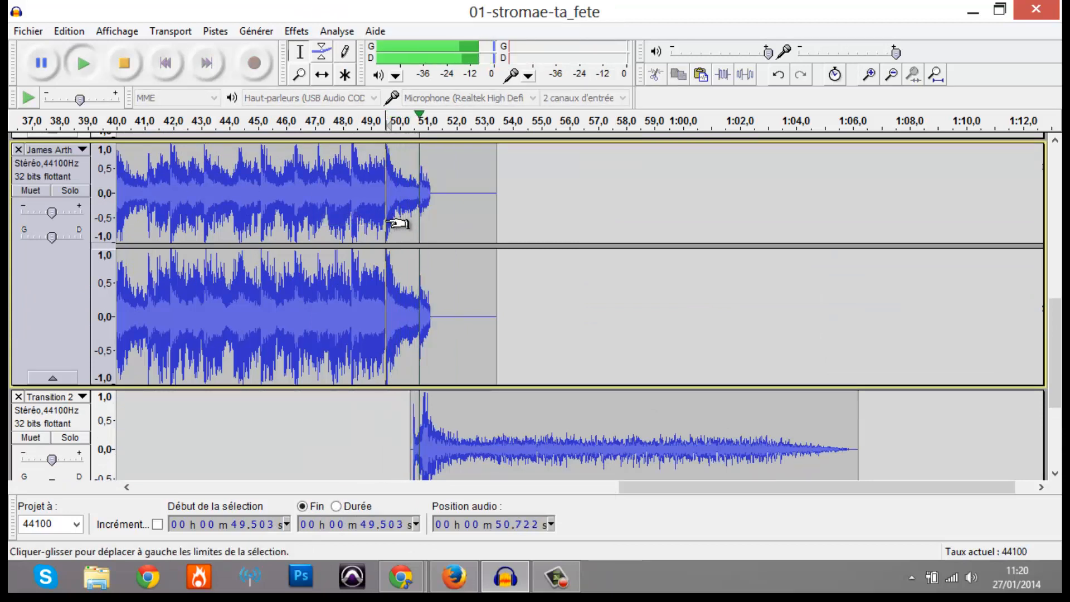
key(space)
Step: Select the last part of the James Arthur excerpt from 50.425 to 51.449 s and listen to it
drag(429, 196, 413, 191)
click(426, 195)
key(space)
key(space)
click(272, 31)
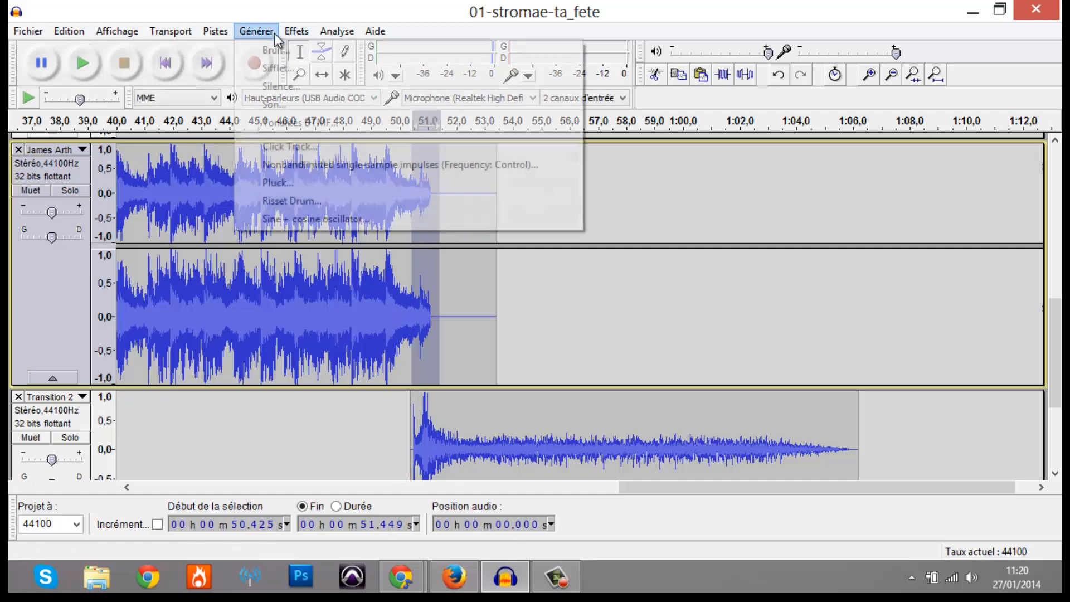
mouse_move(291, 32)
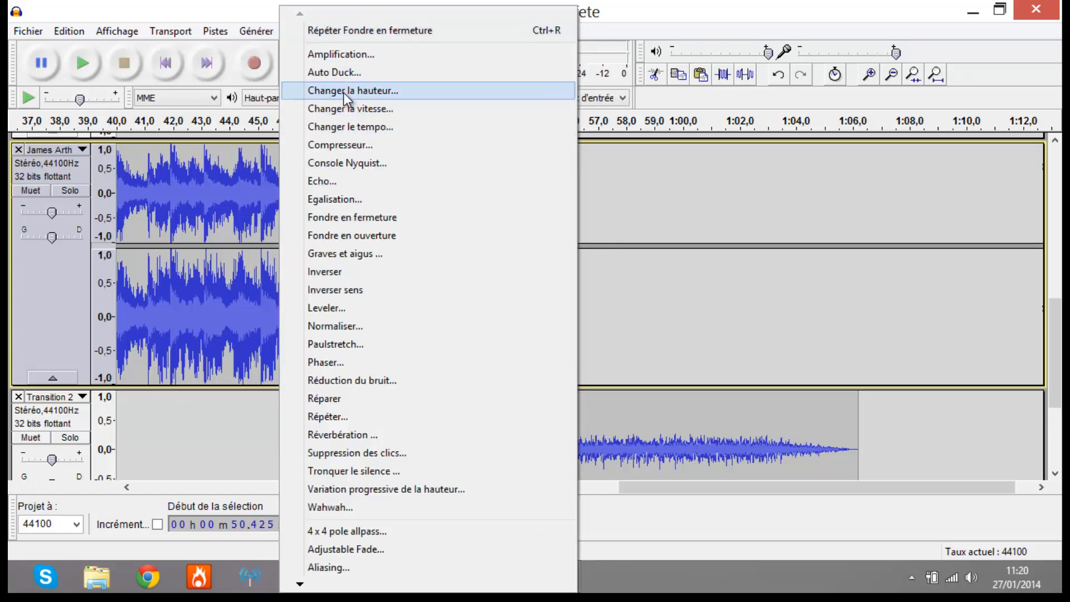
click(404, 234)
click(68, 31)
click(190, 51)
Step: Apply another fade-out to the selected end of the James Arthur excerpt
click(257, 32)
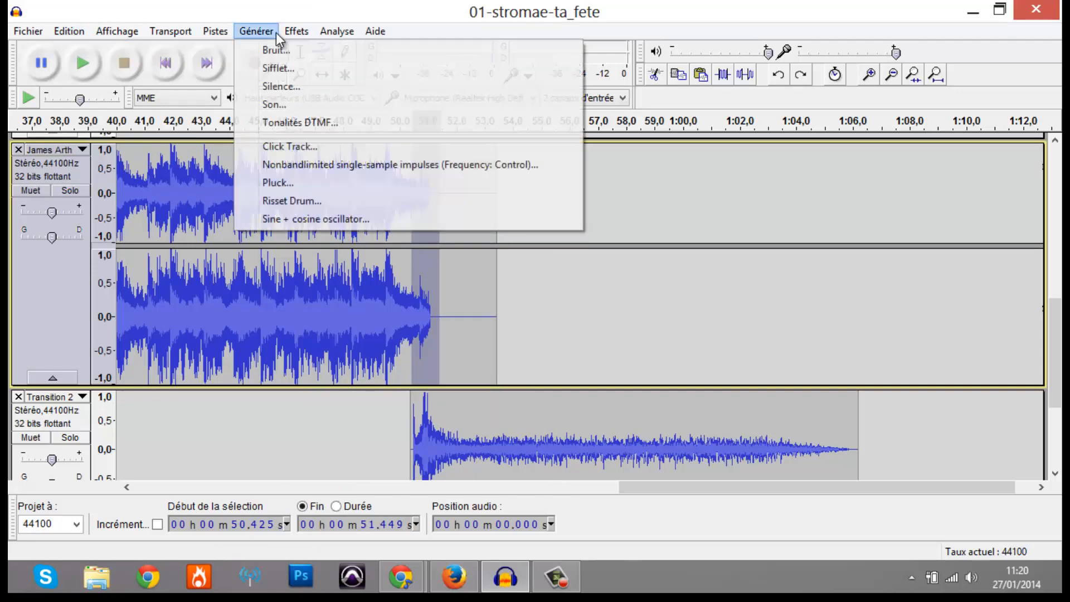
mouse_move(296, 32)
click(345, 217)
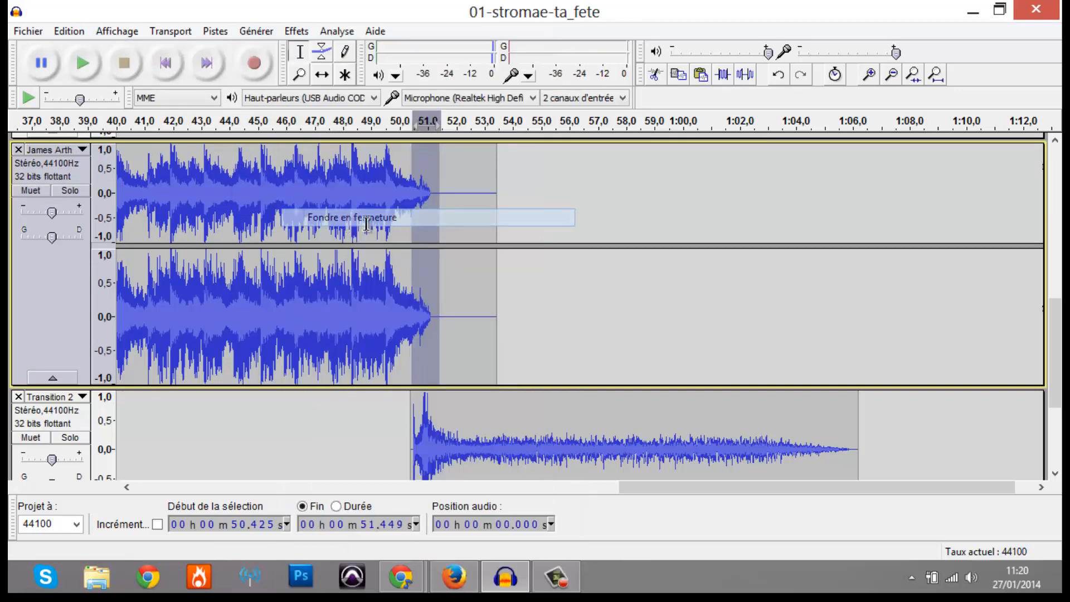
Step: Play the faded end of the James Arthur excerpt into Transition 2 from about 49.9 s
click(398, 202)
key(space)
scroll(397, 203, up, 3)
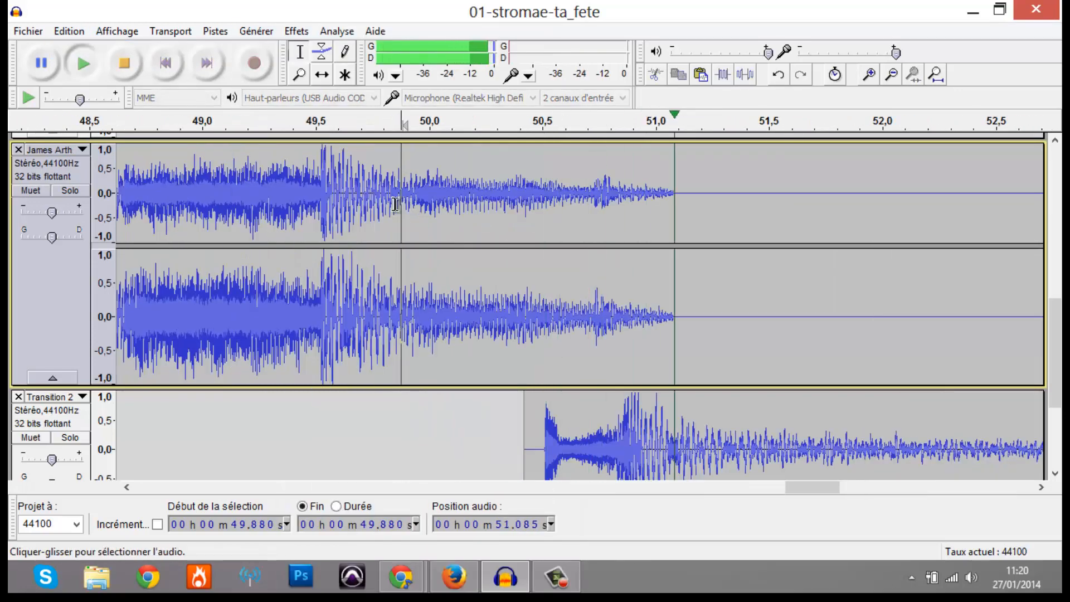
scroll(395, 204, down, 1)
scroll(395, 205, down, 3)
key(space)
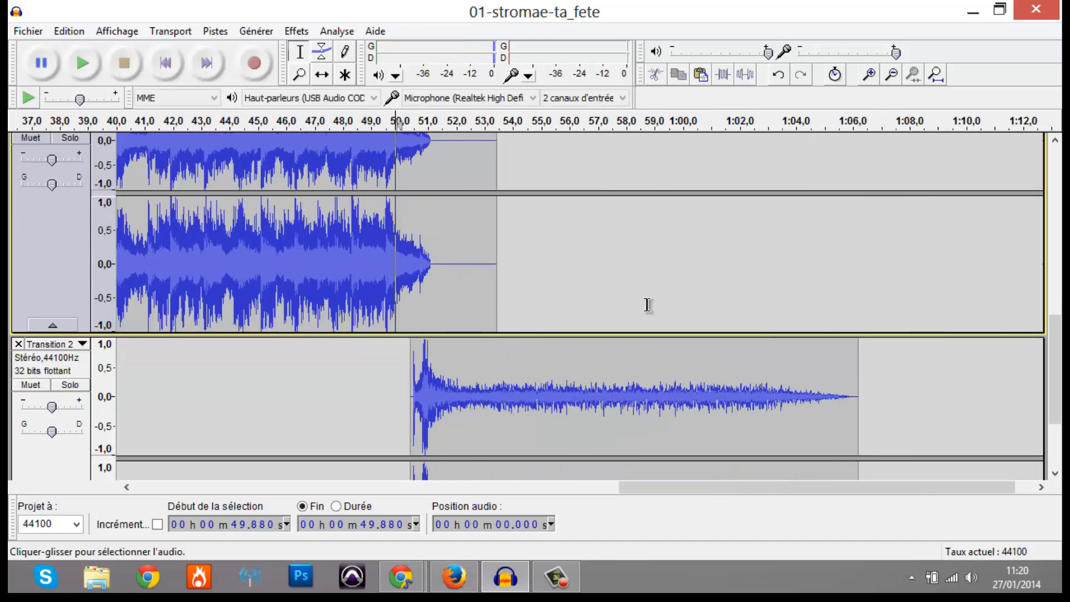
Step: Select the Transition 2 sound from 50.810 s to 1:06.466 and listen to its beginning
drag(864, 406, 421, 376)
key(space)
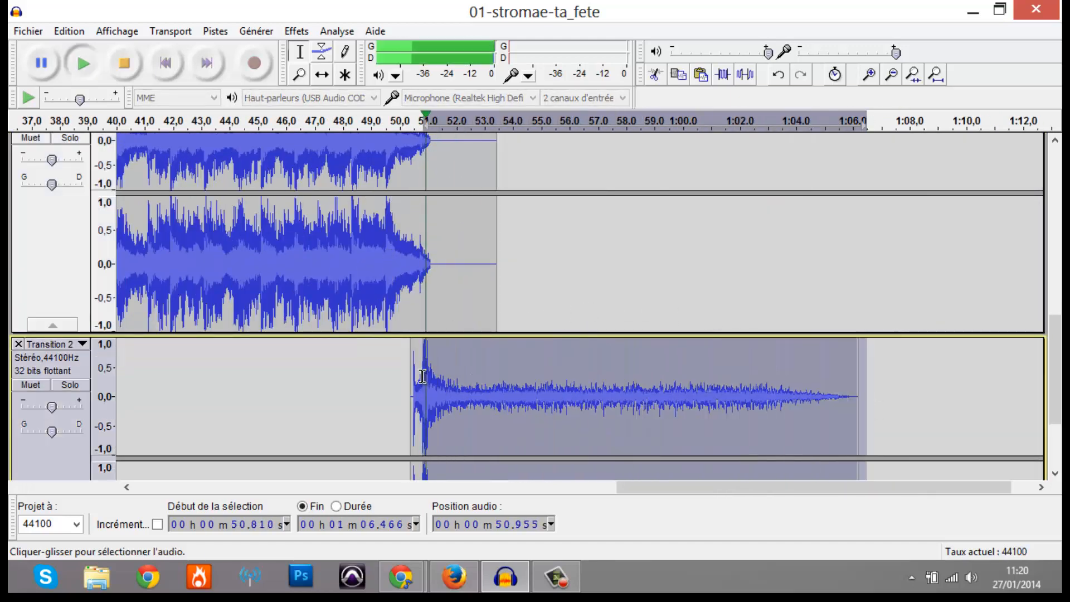
scroll(422, 377, down, 2)
key(space)
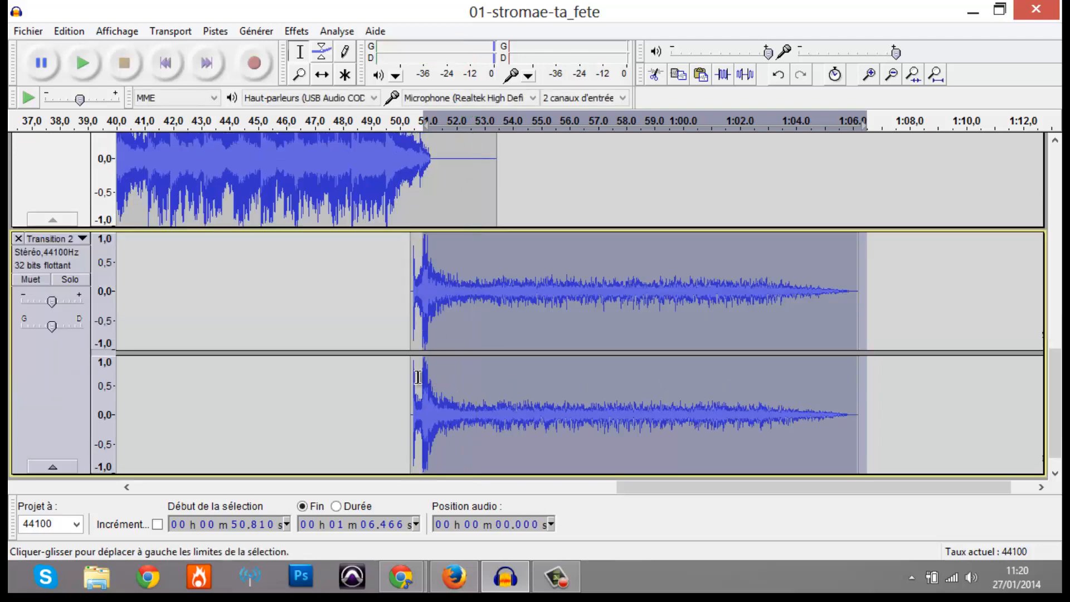
click(405, 374)
scroll(640, 331, down, 3)
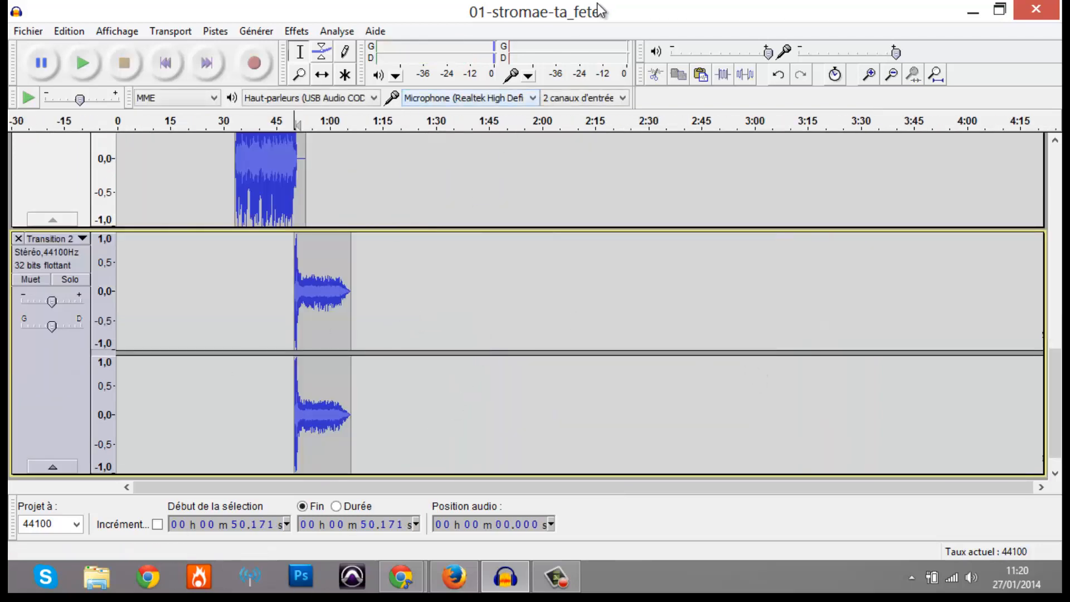
Step: Move the project window aside and preview the Drop Monster v2 and v3 sounds from the desktop
drag(592, 22, 850, 25)
double_click(537, 441)
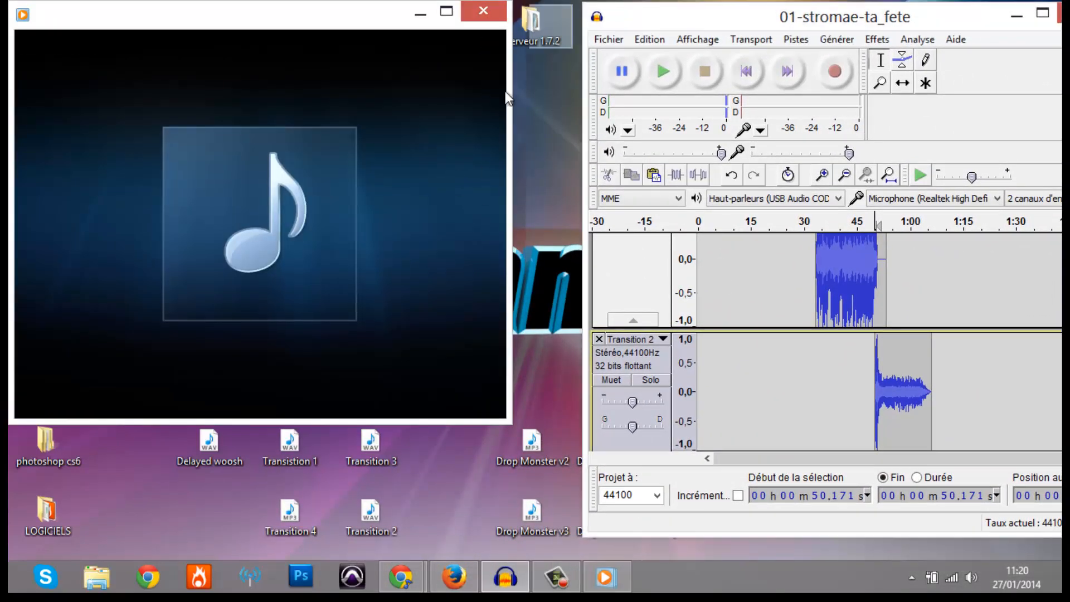
click(502, 18)
double_click(551, 521)
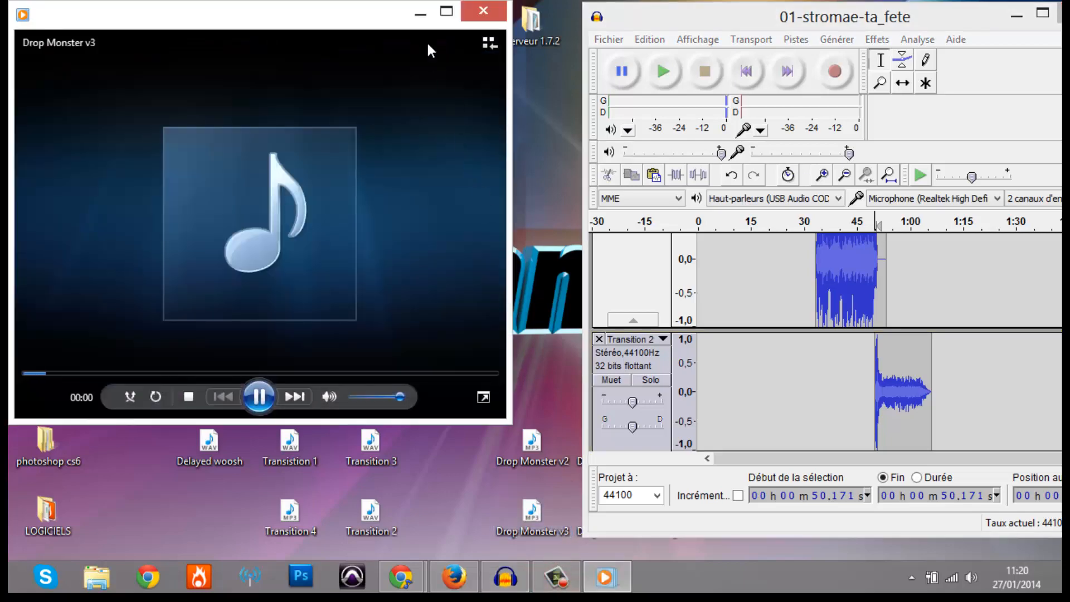
click(471, 21)
Step: Preview Drop Monster v5 and v4, import a Drop Monster sound as a new track and maximize the project window
drag(730, 16, 168, 25)
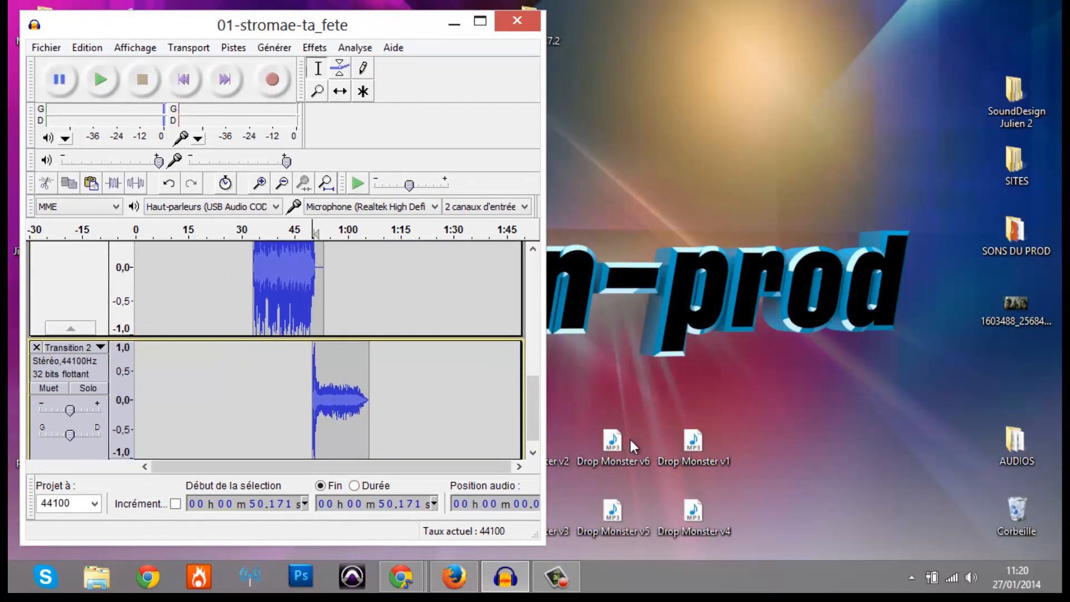
double_click(640, 520)
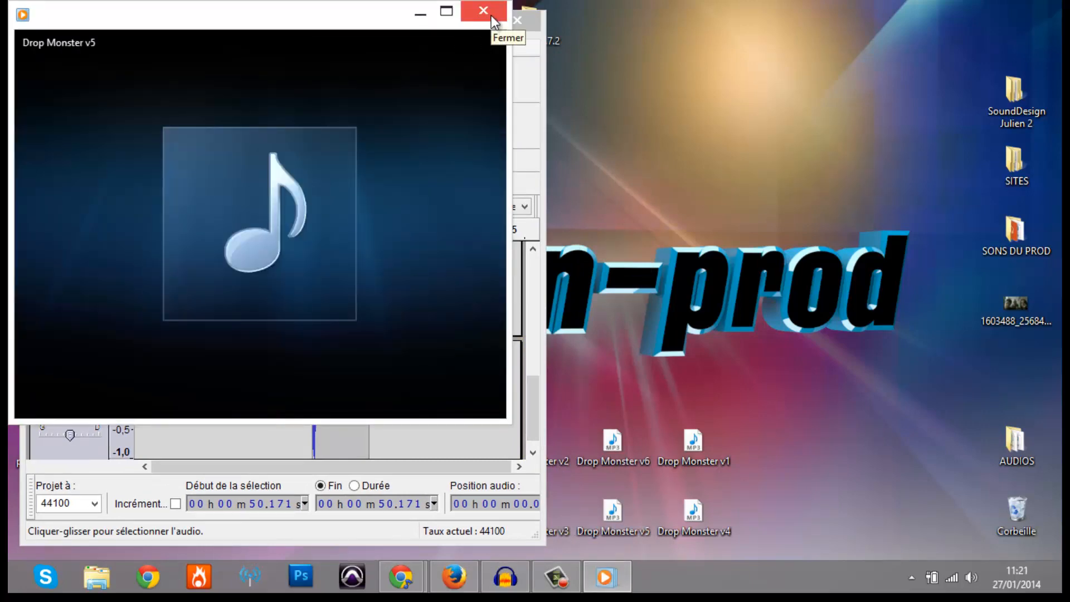
click(491, 15)
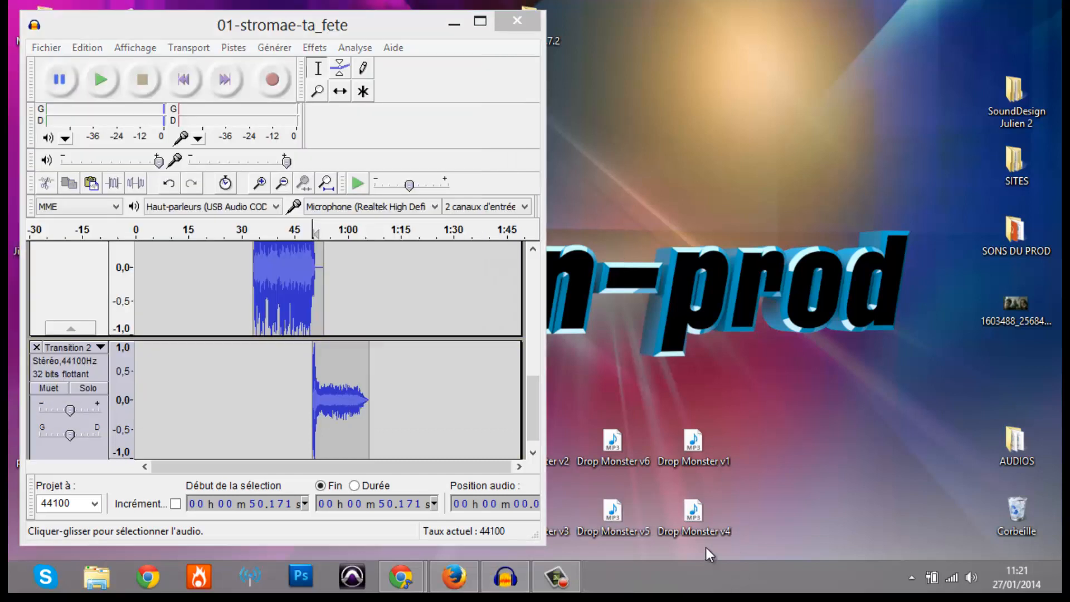
double_click(714, 519)
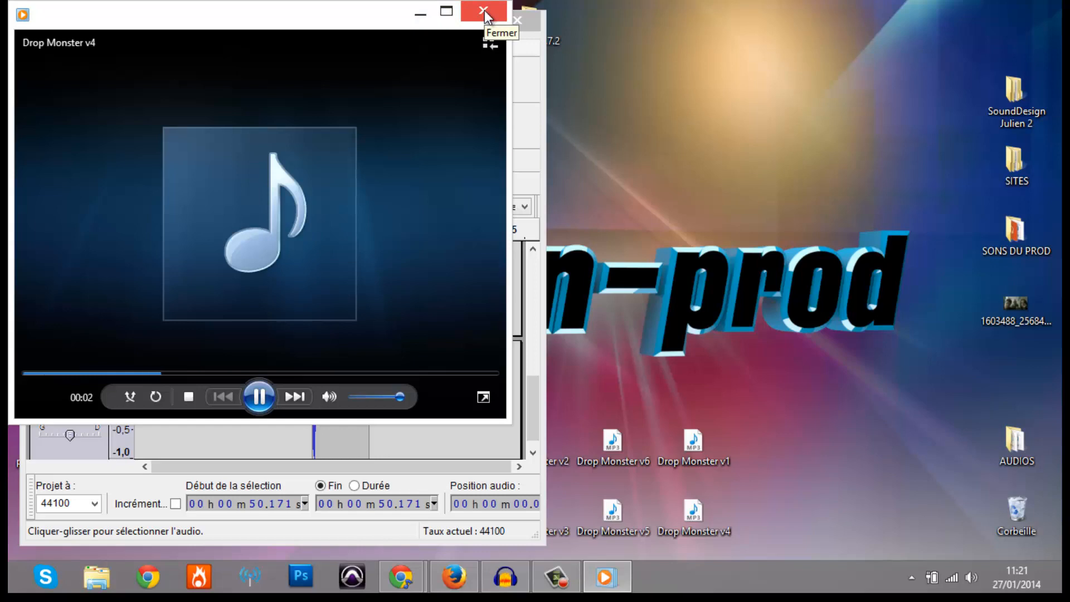
click(483, 13)
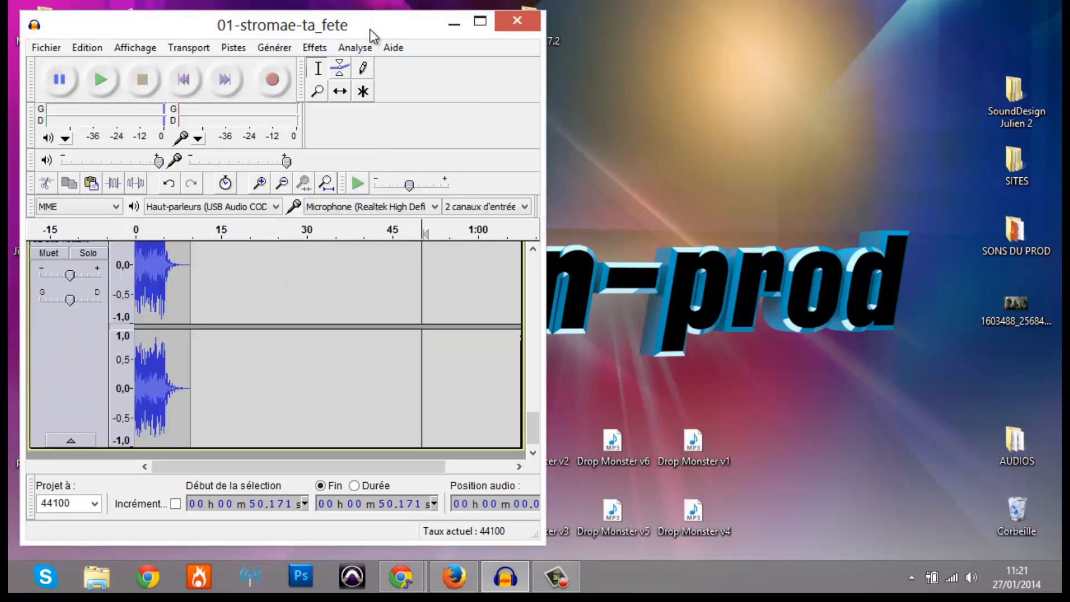
double_click(370, 31)
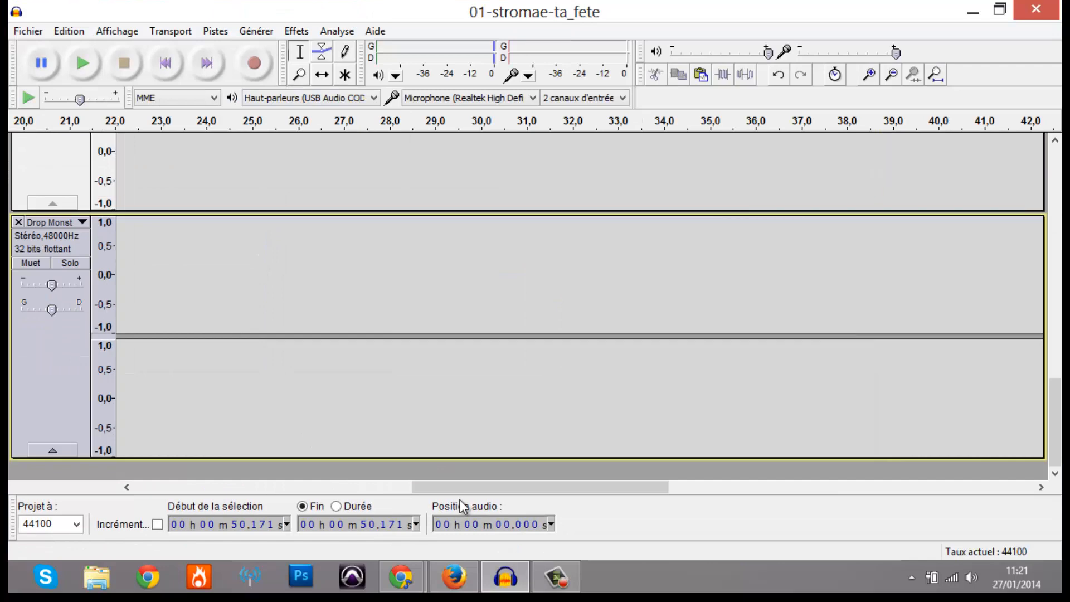
Step: Review the tracks and play the mix from about 14 s and 16 s around the transition from Stromae to Indila
drag(449, 490, 167, 451)
scroll(234, 267, down, 2)
scroll(263, 195, up, 4)
scroll(263, 195, up, 5)
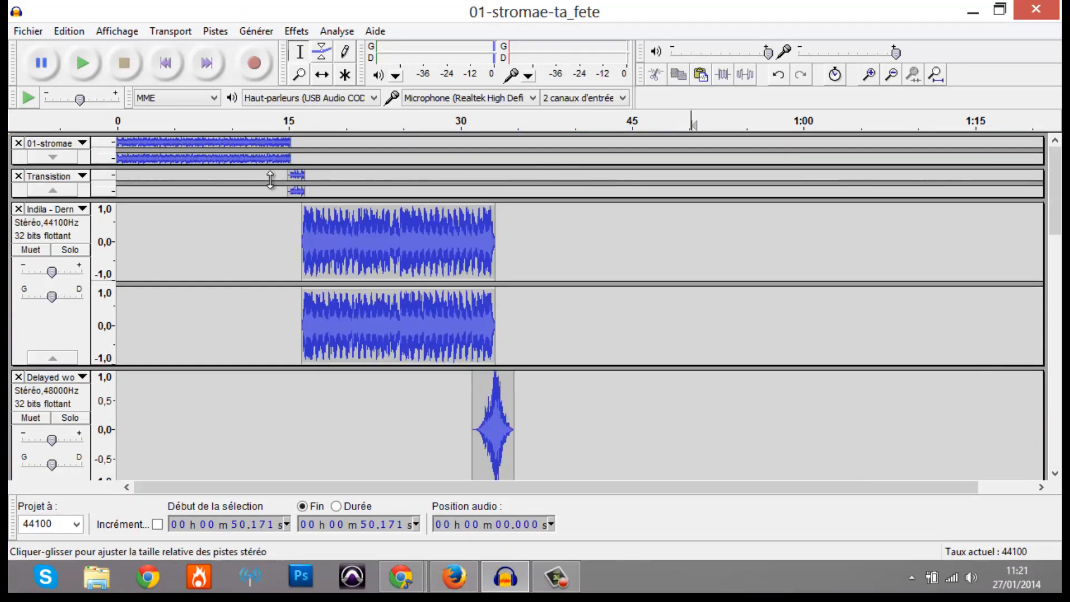
click(271, 132)
ctrl+scroll(281, 226, up, 2)
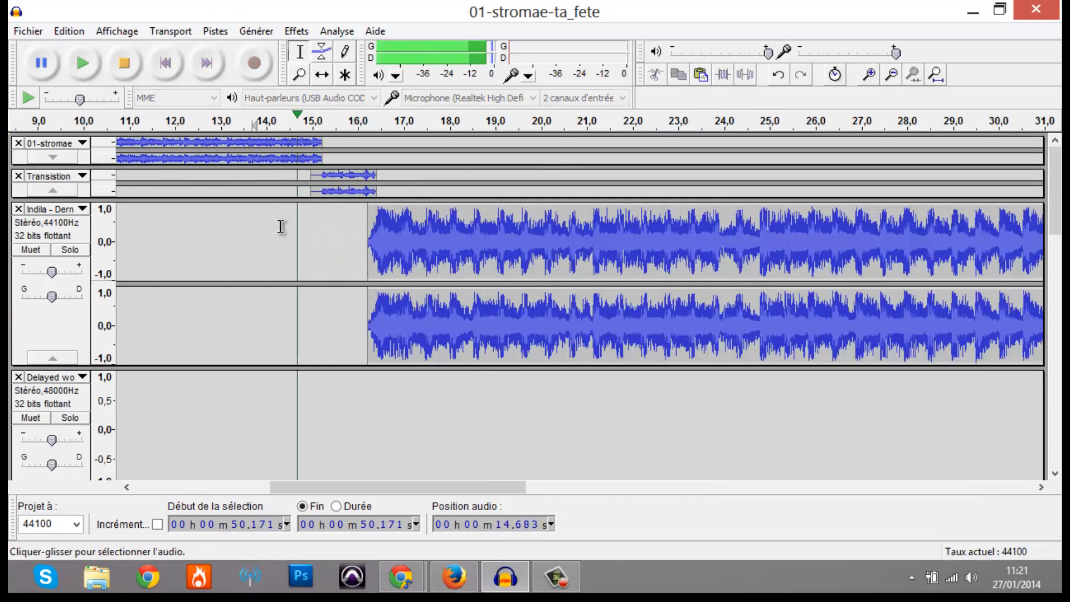
key(space)
scroll(384, 435, down, 8)
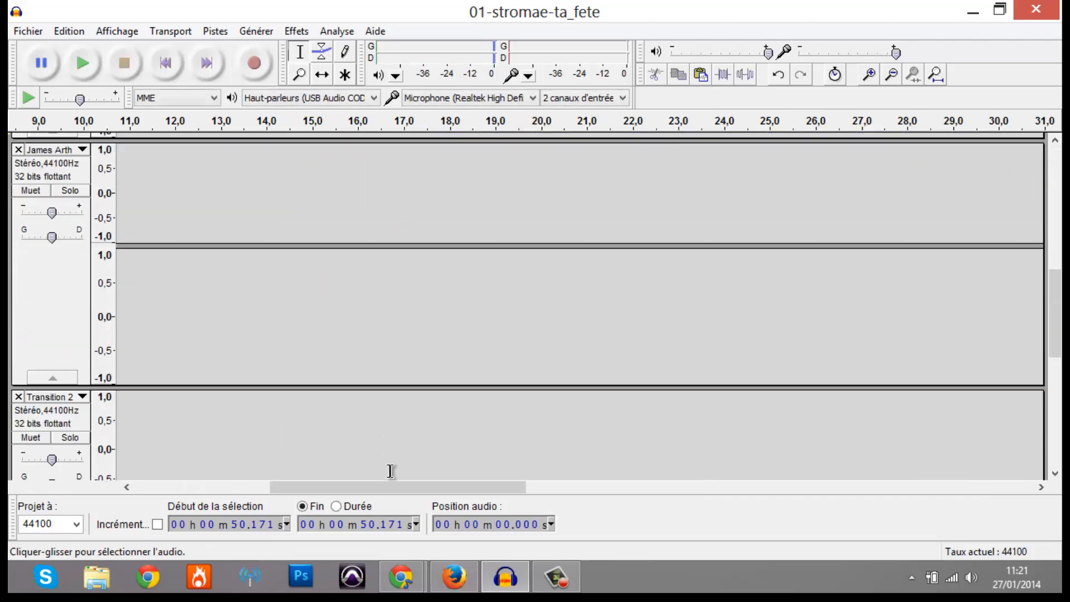
scroll(374, 407, up, 8)
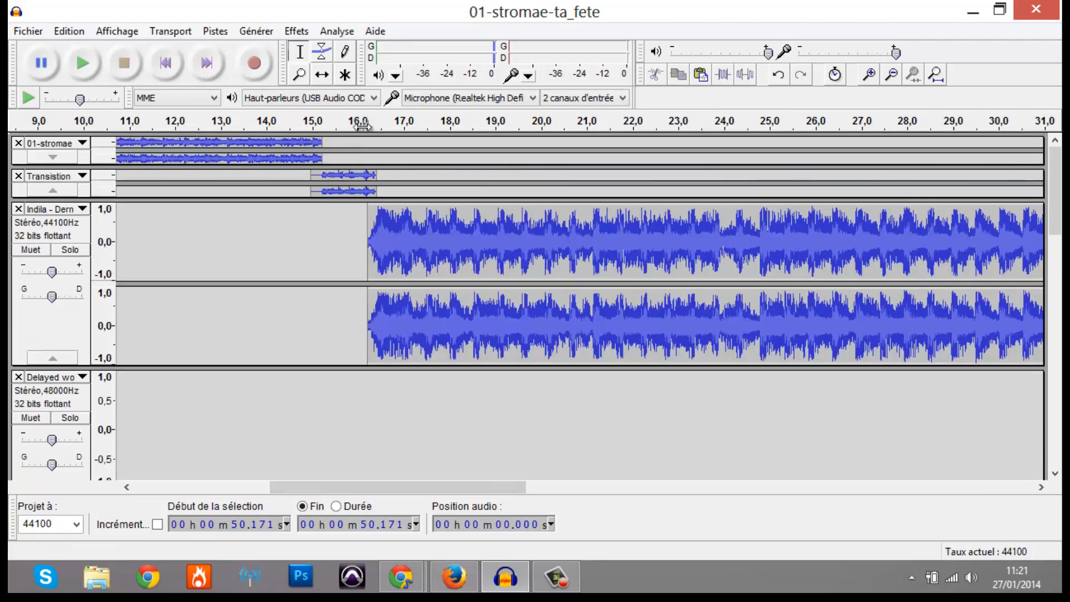
click(363, 126)
key(space)
scroll(325, 425, down, 8)
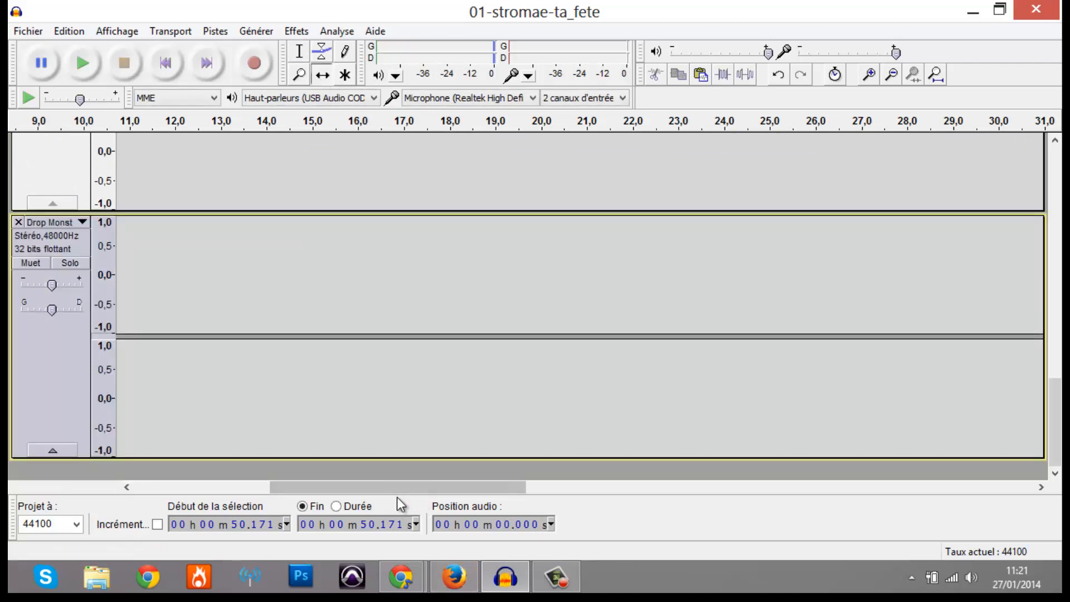
Step: Shift the Drop Monster clip to start at about 0.3 s and play the mix from the beginning
drag(397, 487, 225, 463)
drag(178, 315, 192, 315)
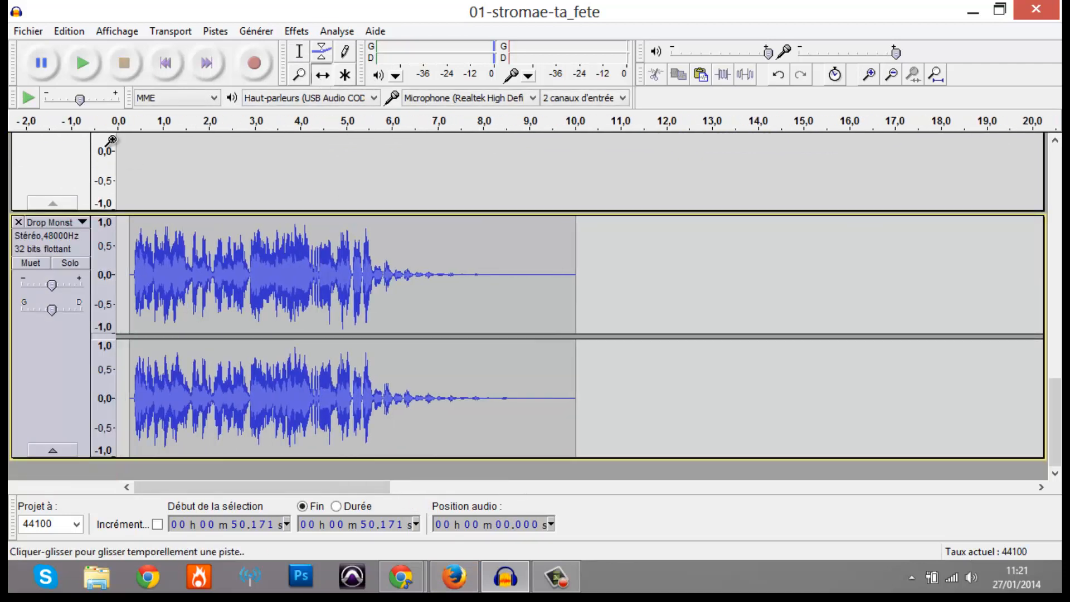
click(89, 125)
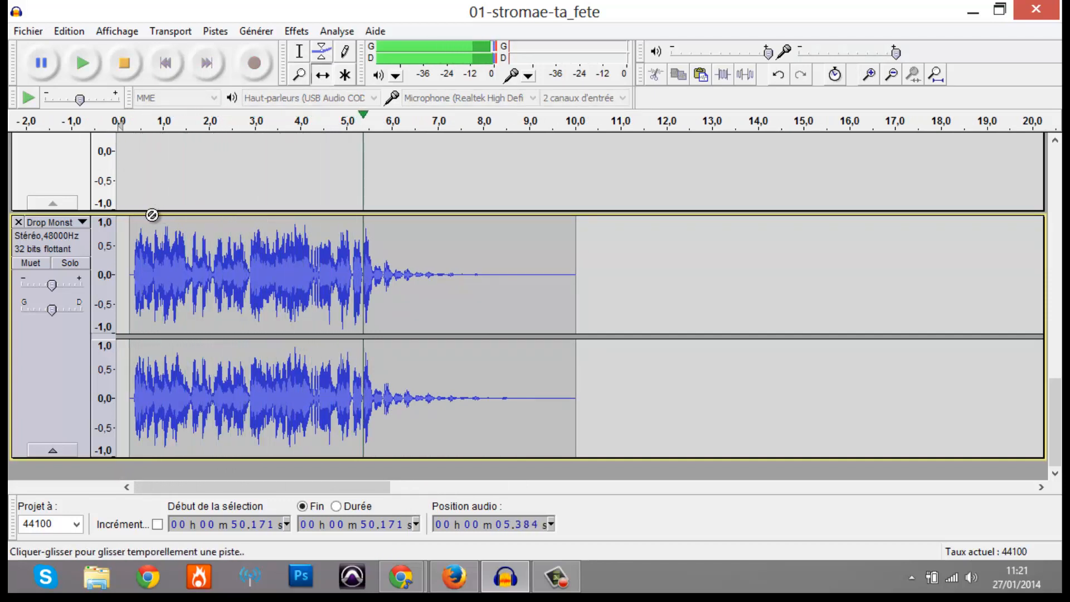
key(space)
Step: Enlarge the 01-stromae track, select its opening from 0 to 5.557 s and listen to it
scroll(253, 257, up, 2)
scroll(254, 257, up, 10)
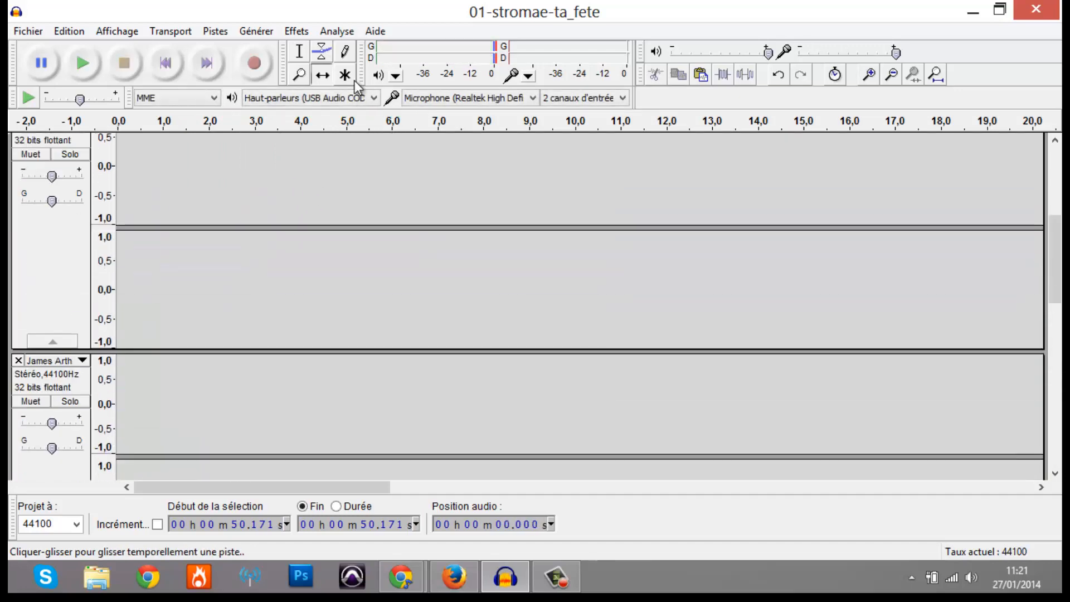
drag(349, 165, 340, 358)
drag(371, 306, 9, 238)
key(space)
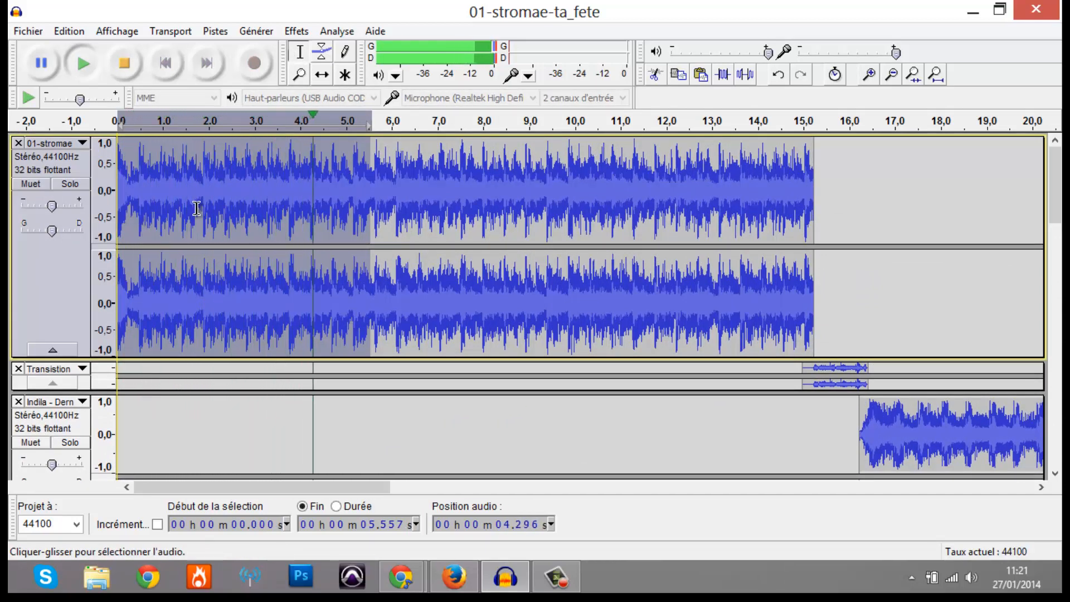
Step: Lower the volume of the selected Stromae opening with the Amplification effect and play the result
click(296, 31)
click(376, 54)
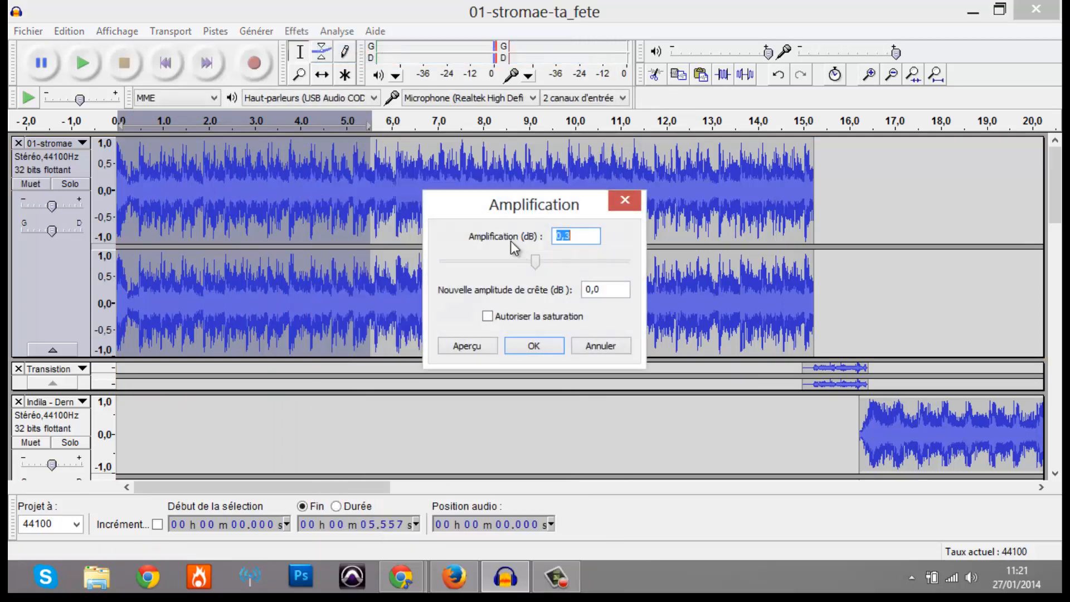
click(534, 345)
key(space)
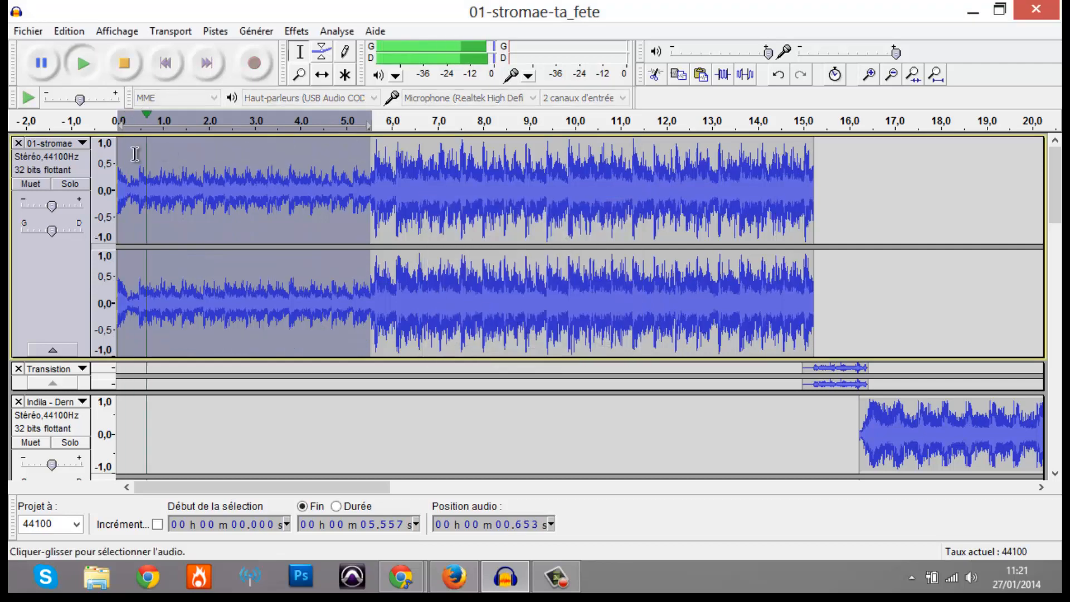
click(132, 171)
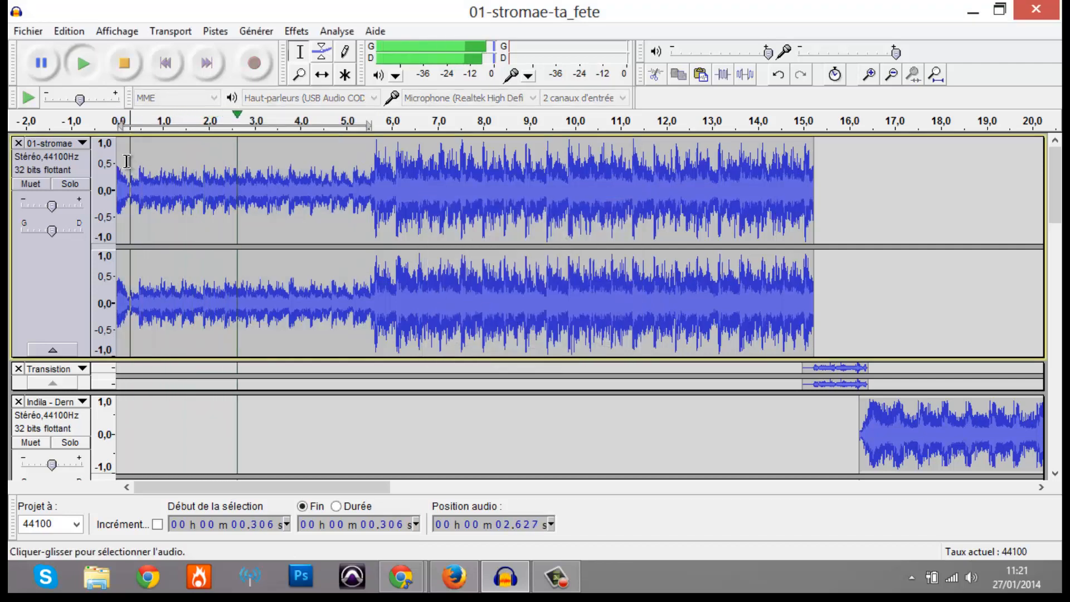
scroll(72, 265, down, 5)
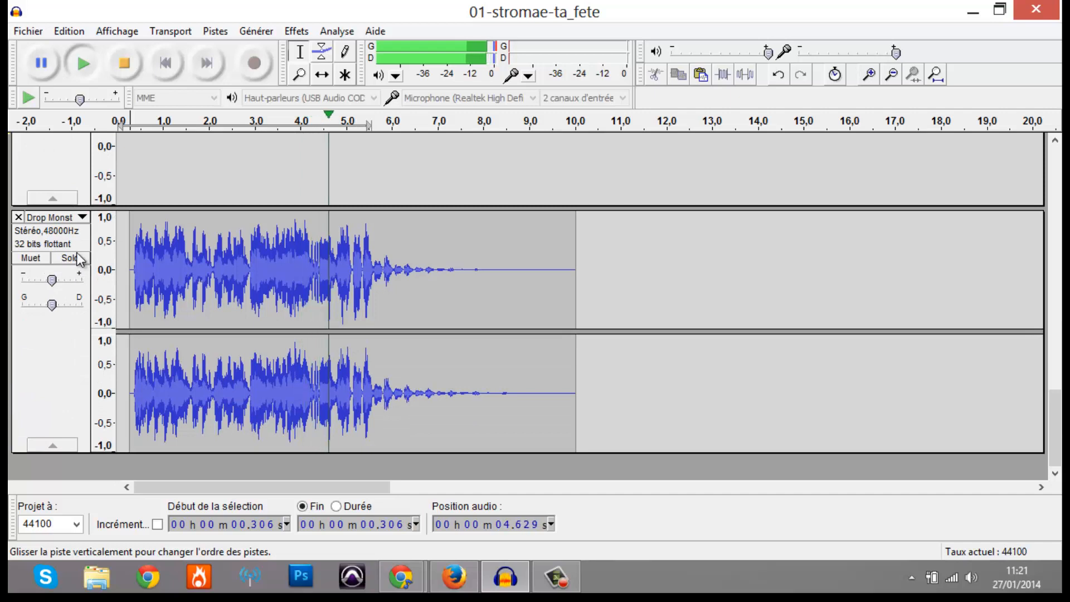
Step: Raise the Drop Monster track's gain by about 5 dB and play the mix from the start to about 15 s
drag(50, 287, 64, 289)
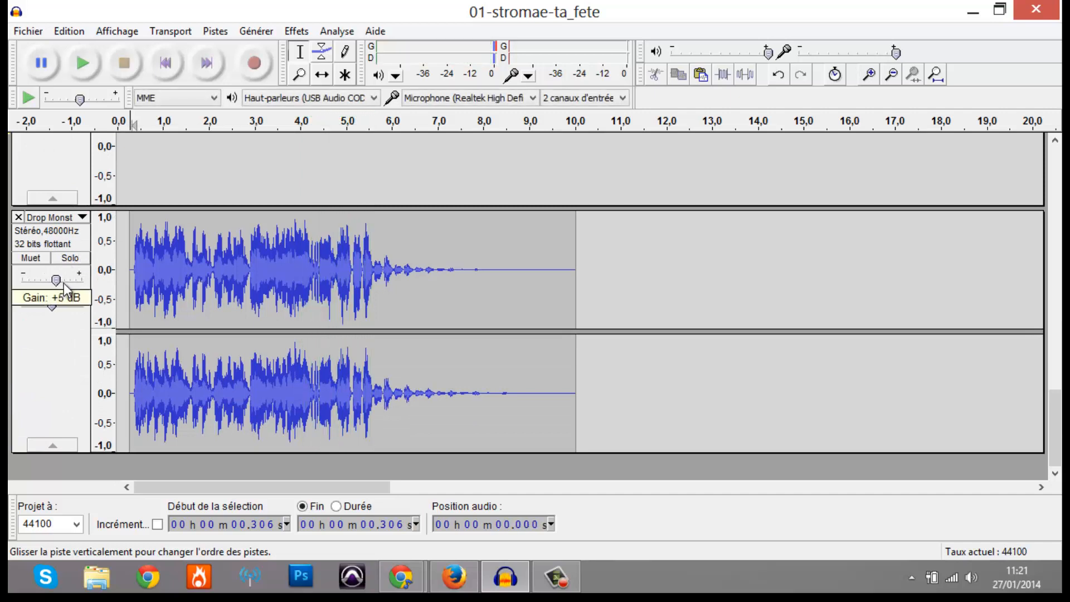
click(119, 124)
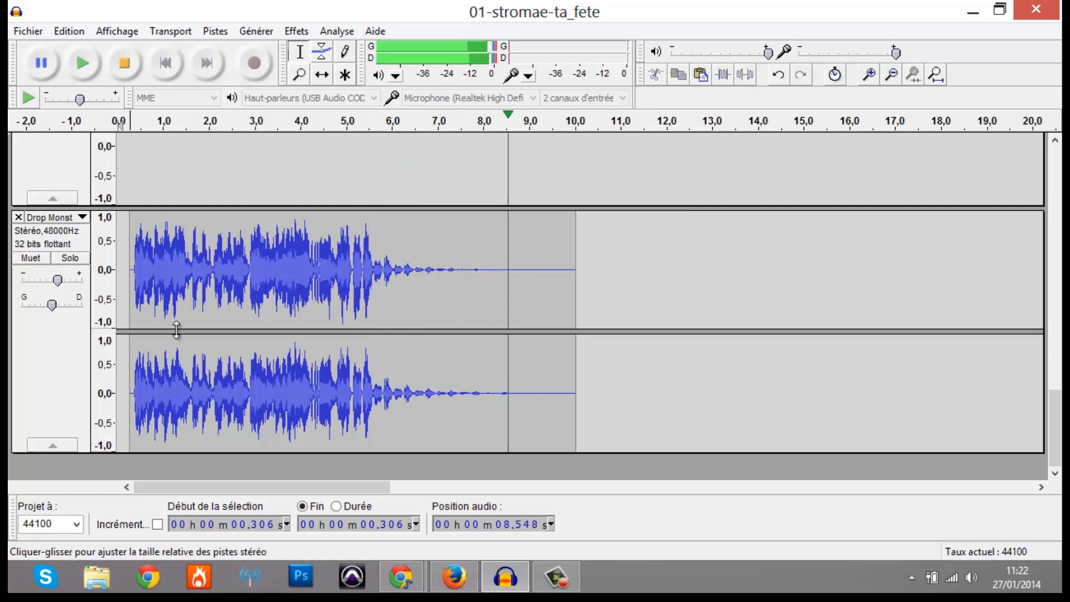
scroll(174, 305, down, 3)
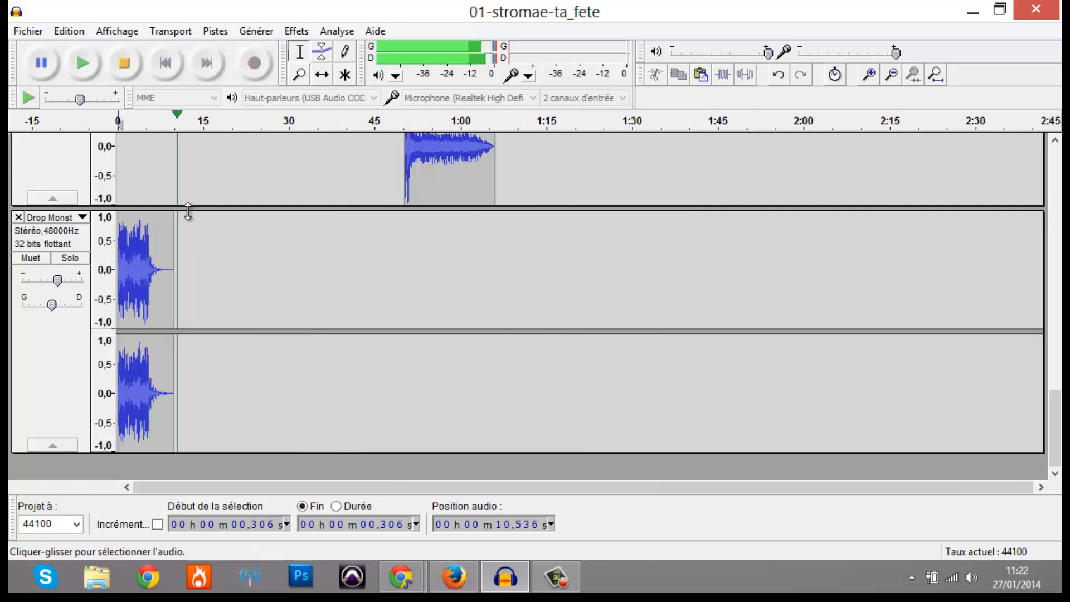
scroll(195, 217, up, 4)
scroll(206, 233, up, 10)
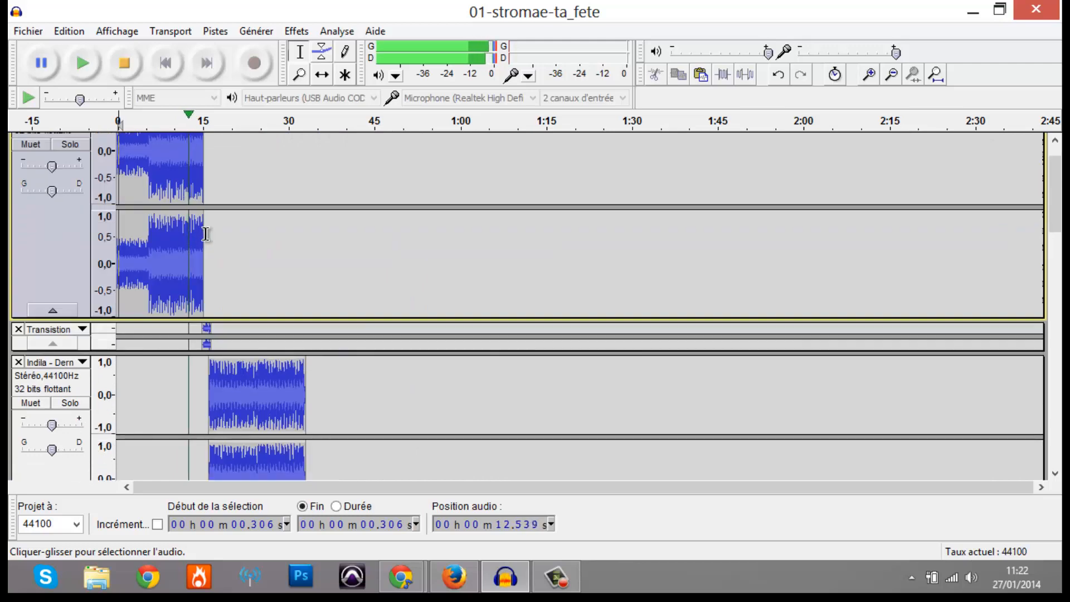
scroll(189, 231, up, 2)
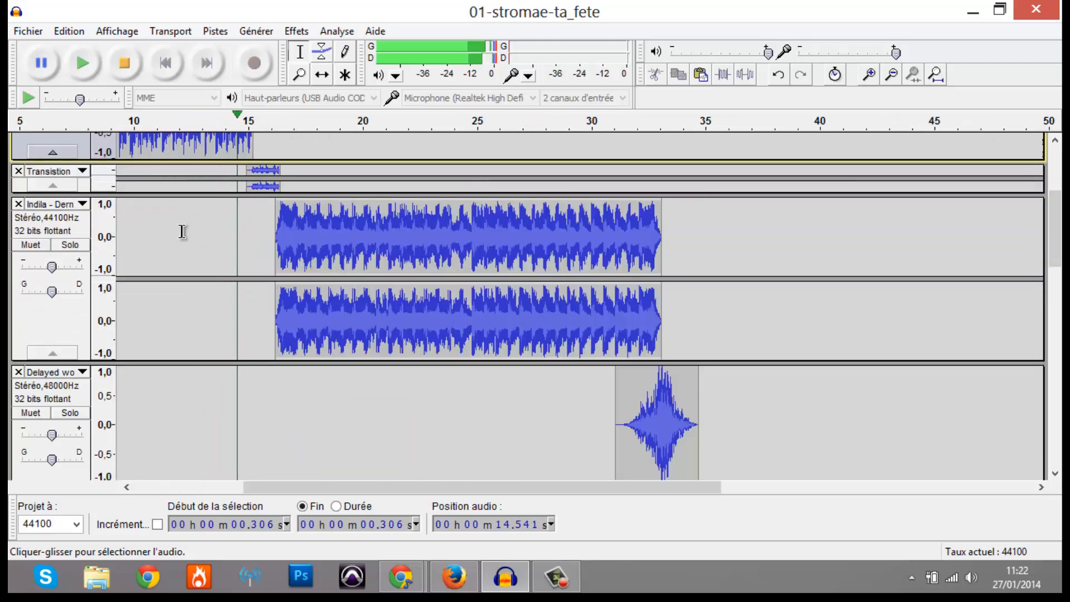
key(space)
Step: Move the project window aside again and replay Drop Monster v2 and v3 to compare them
drag(613, 12, 835, 52)
double_click(530, 441)
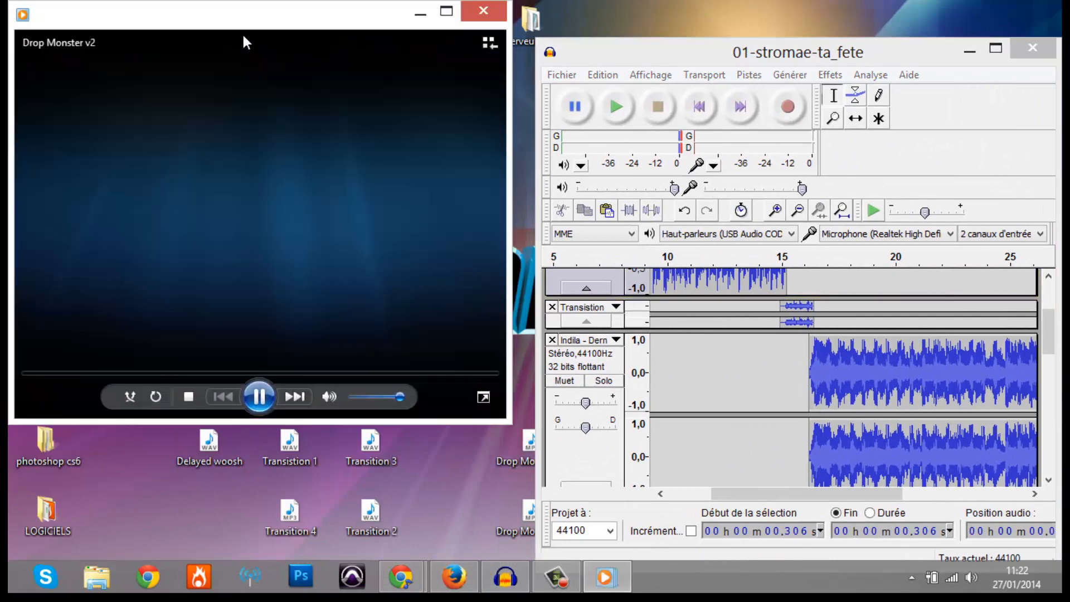
click(482, 11)
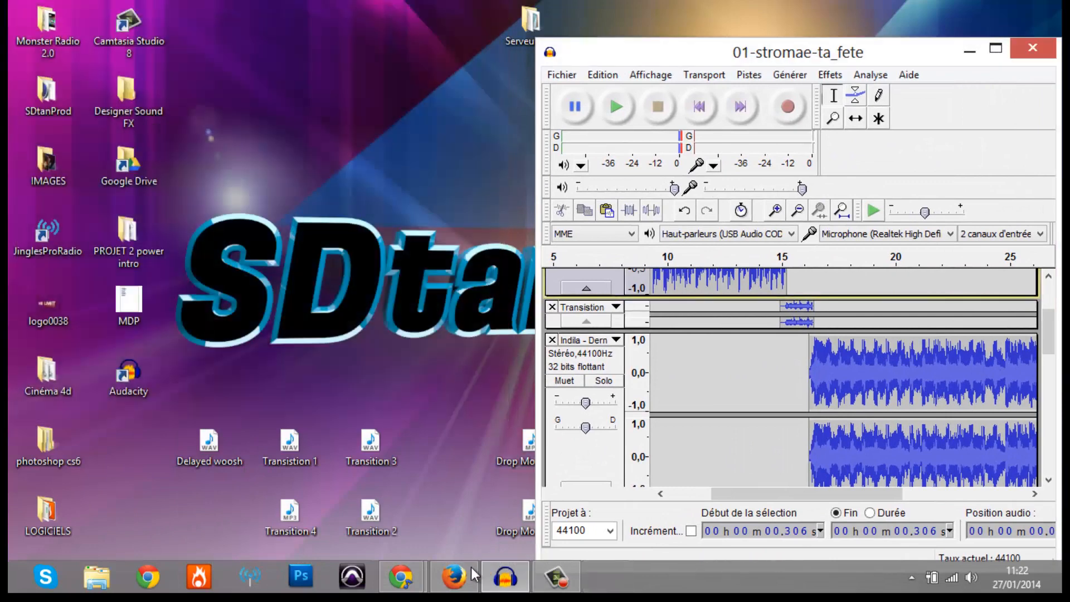
double_click(526, 512)
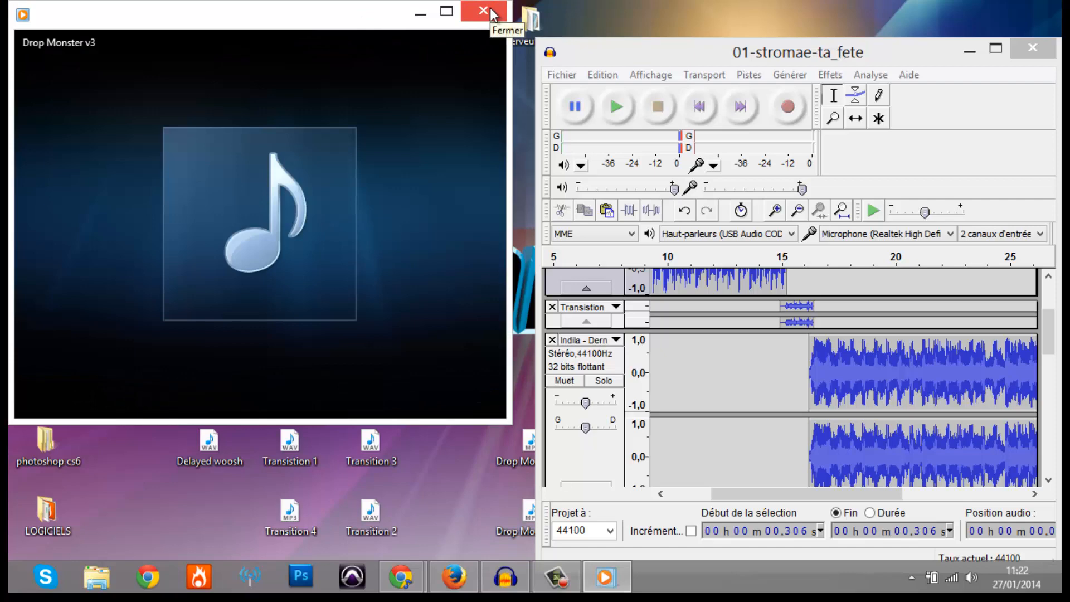
click(490, 12)
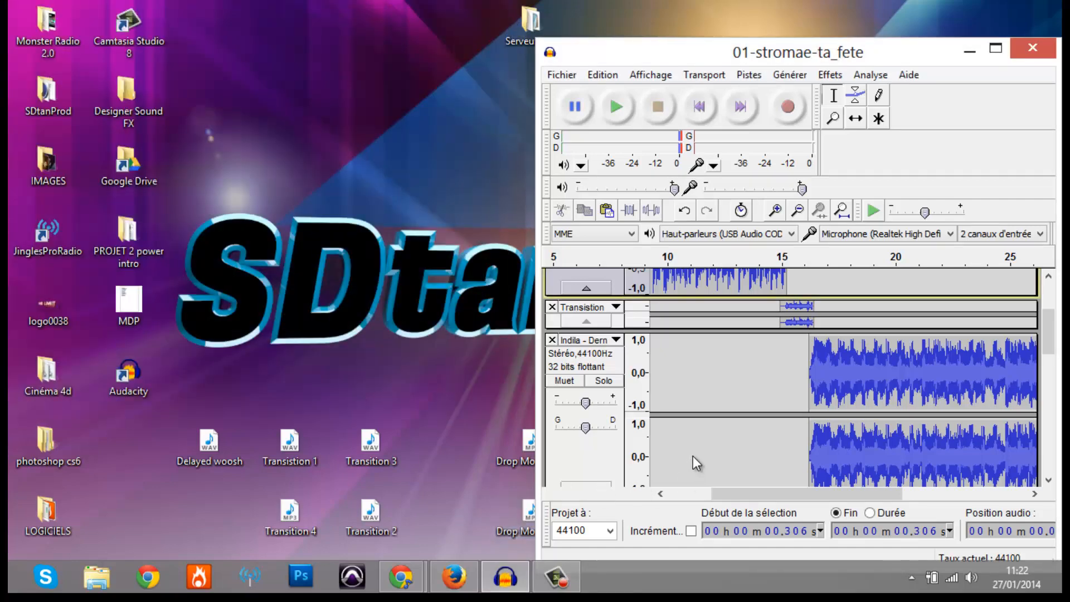
Step: Maximize the project window, zoom in on the start of the lowest Drop Monster track and solo it
click(693, 75)
double_click(687, 55)
scroll(169, 342, up, 5)
scroll(232, 423, up, 3)
drag(302, 493, 156, 486)
click(71, 311)
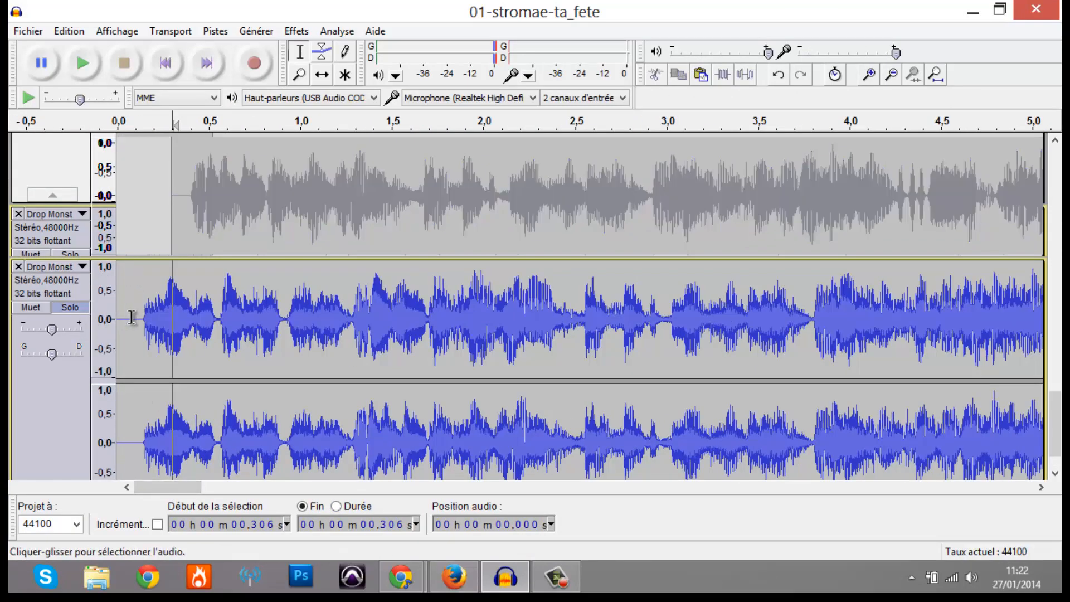
Step: Play the soloed Drop Monster track from about 0.08 s and locate the end of its first phrase
click(133, 318)
key(space)
scroll(138, 317, down, 2)
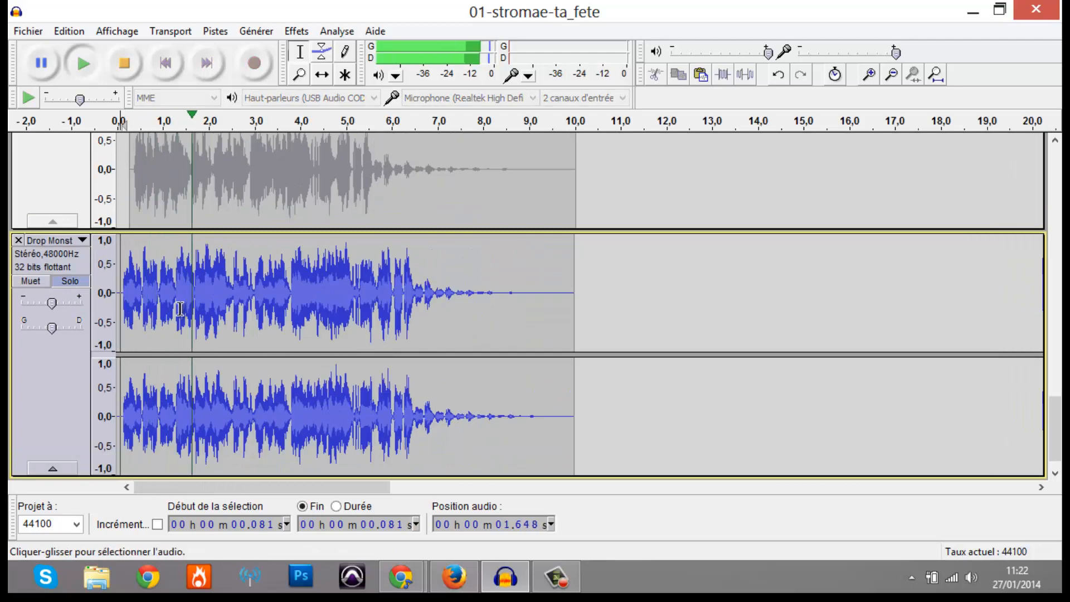
scroll(179, 314, up, 1)
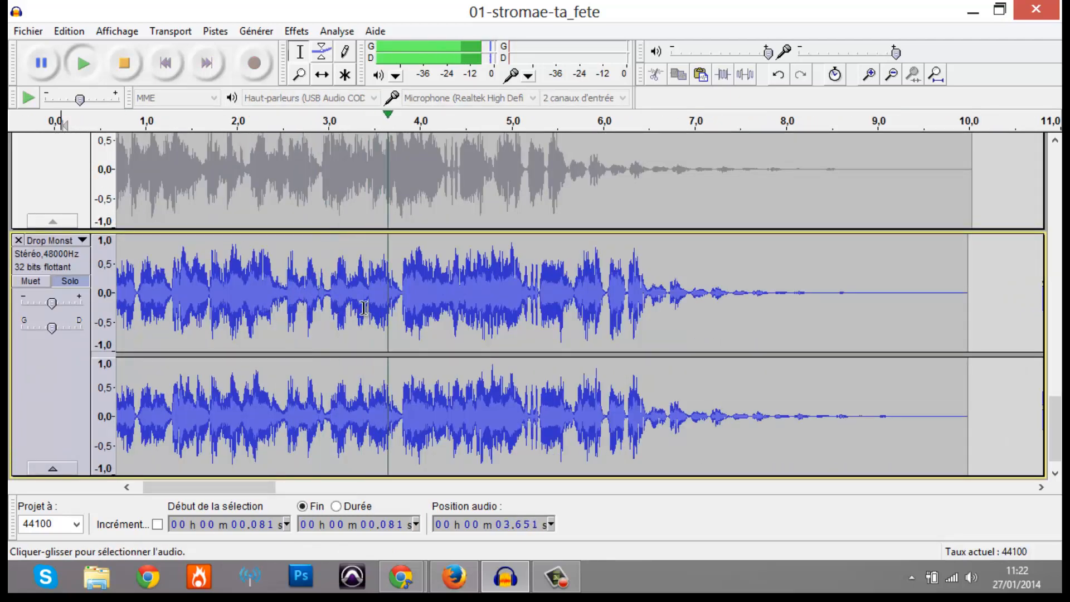
key(space)
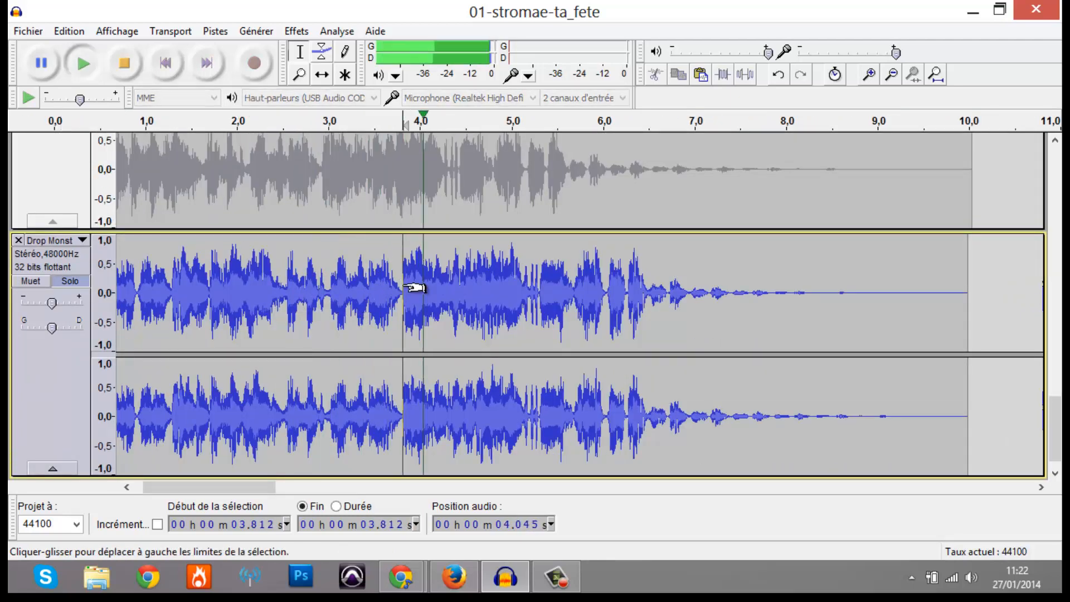
Step: Delete the soloed Drop Monster clip from about 3.8 s to its end and play the remaining part
drag(403, 286, 926, 303)
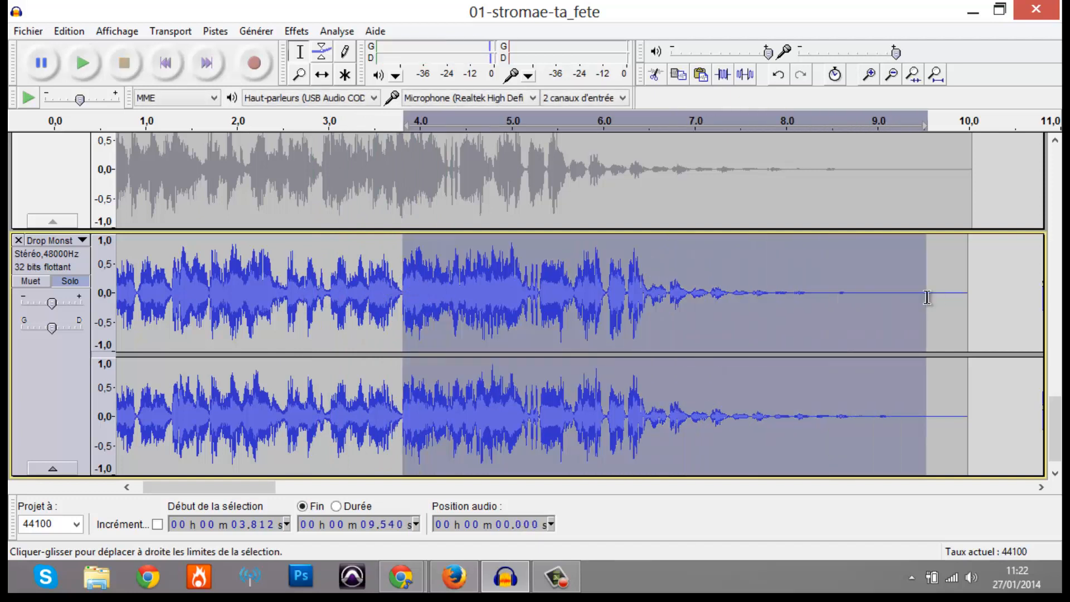
drag(1003, 295, 8, 245)
key(space)
key(space)
key(Delete)
key(space)
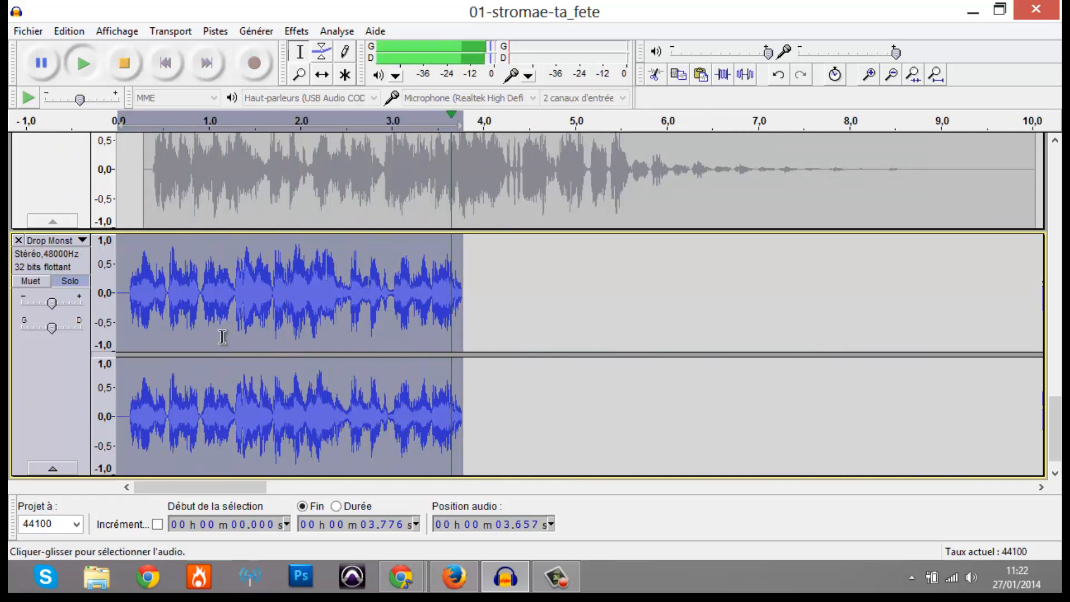
Step: Shift the shortened Drop Monster clip along the timeline to start at about 9.4 s
click(314, 311)
drag(512, 287, 115, 312)
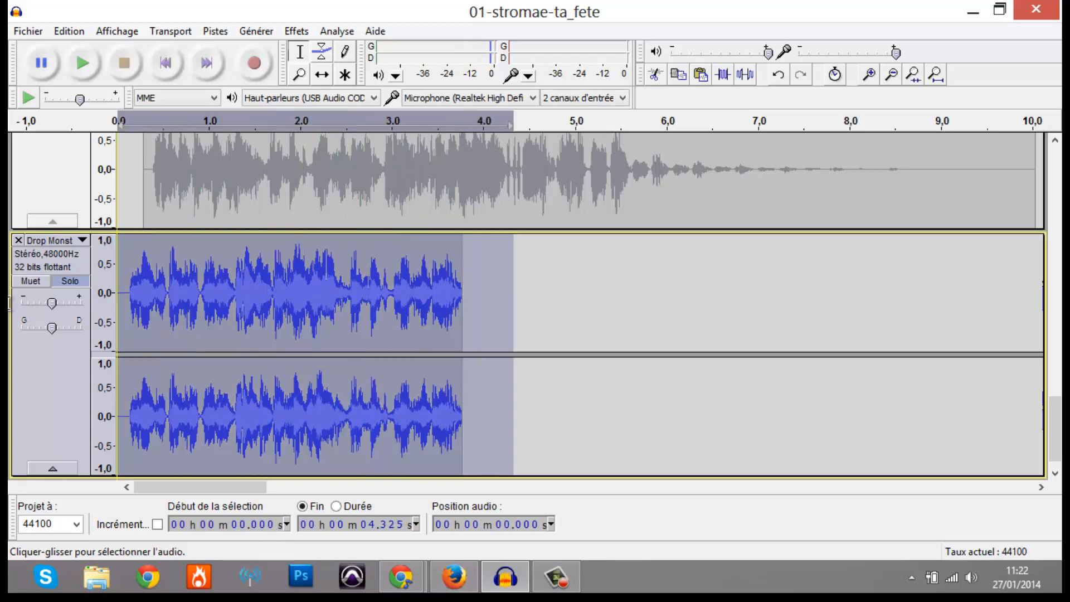
click(177, 344)
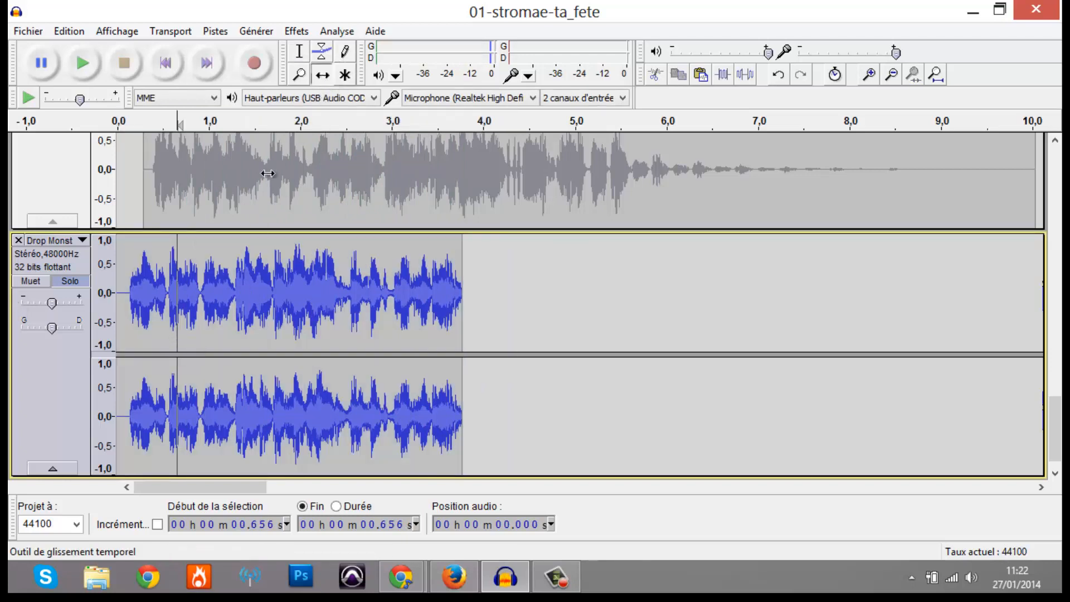
scroll(273, 160, down, 2)
drag(154, 315, 369, 318)
scroll(370, 319, up, 4)
scroll(363, 316, down, 4)
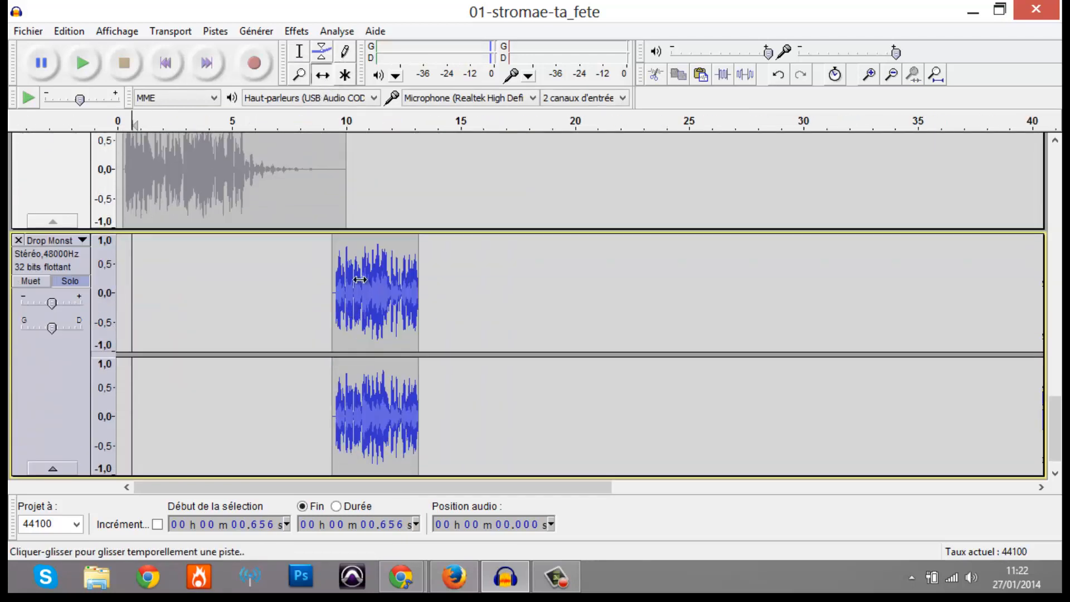
scroll(361, 296, up, 2)
Step: Collapse all tracks, move the shortened Drop Monster clip to about 13 s, enlarge its track and play the mix from about 14 s
click(209, 33)
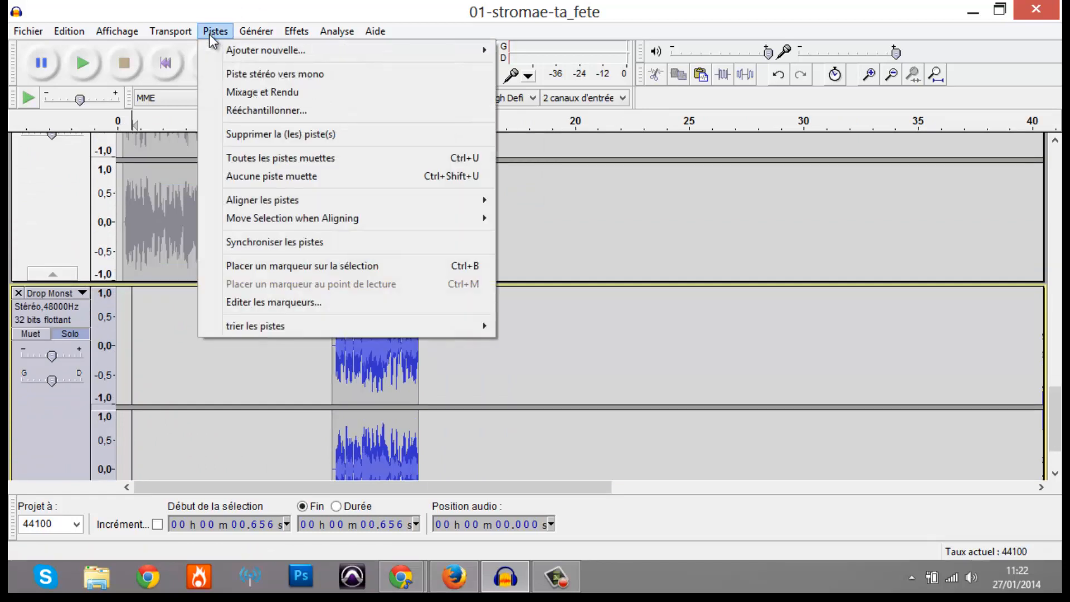
mouse_move(152, 28)
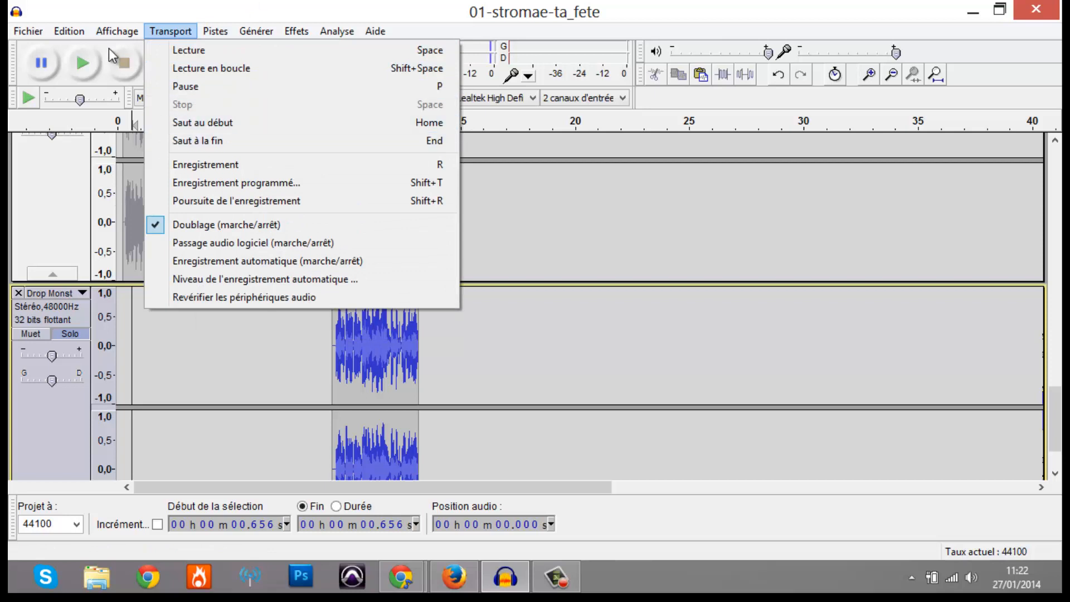
mouse_move(115, 29)
click(208, 212)
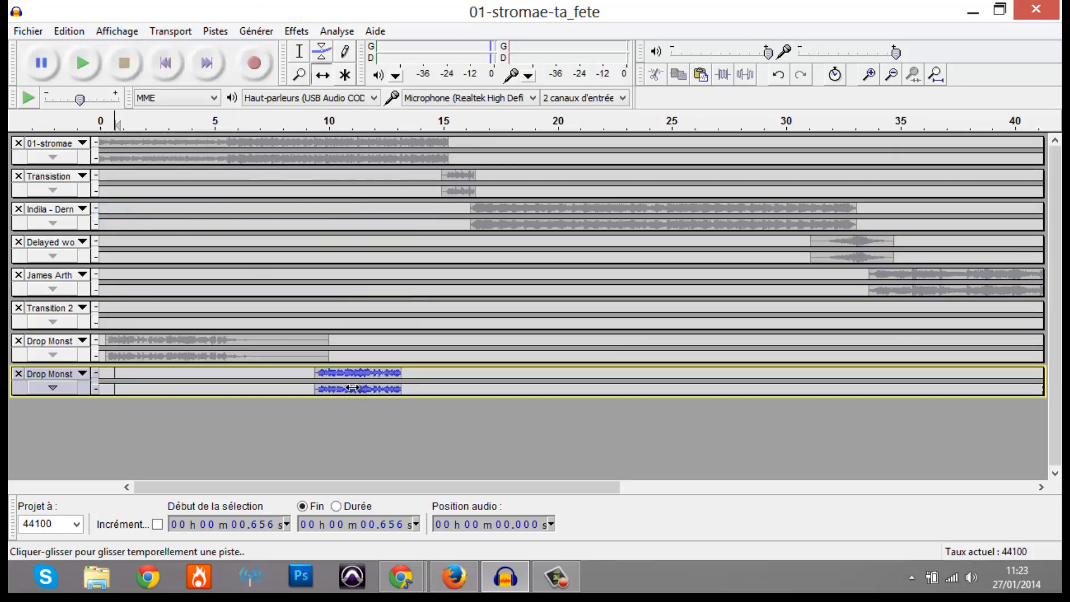
drag(362, 390, 440, 365)
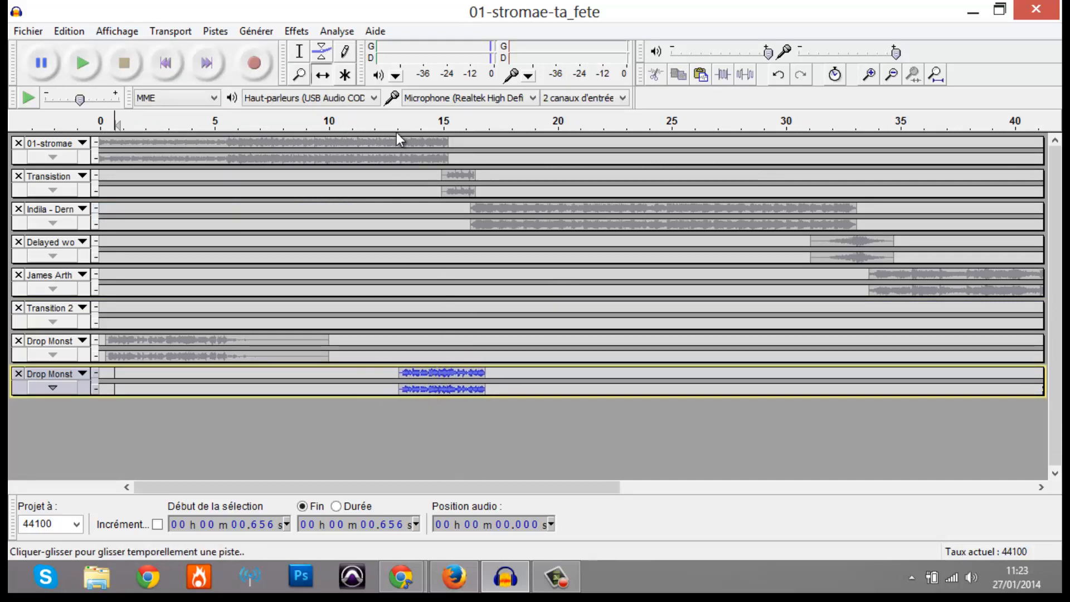
drag(143, 396, 136, 468)
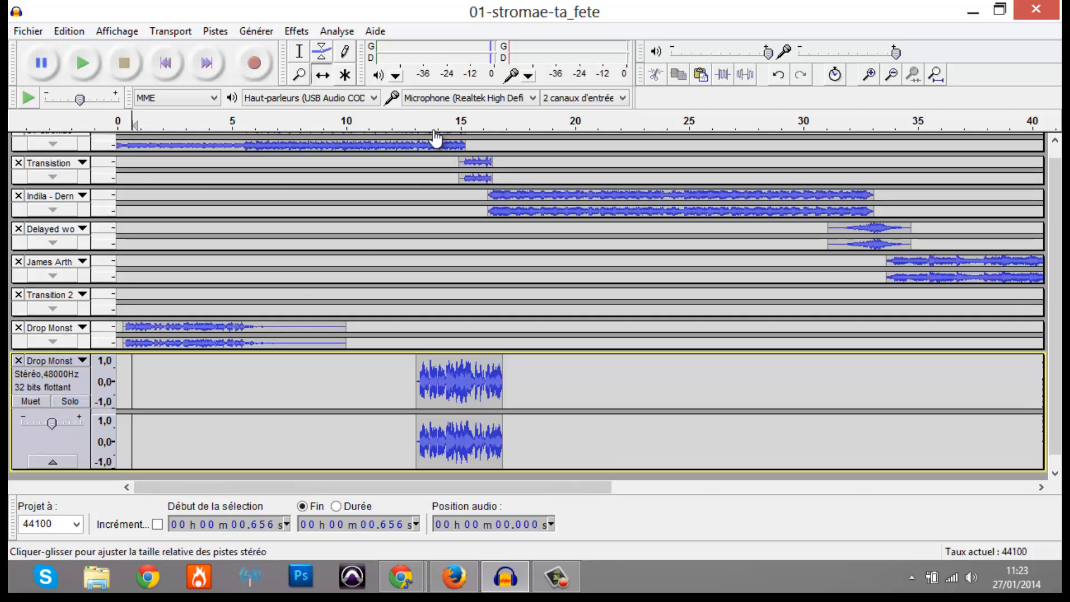
click(435, 134)
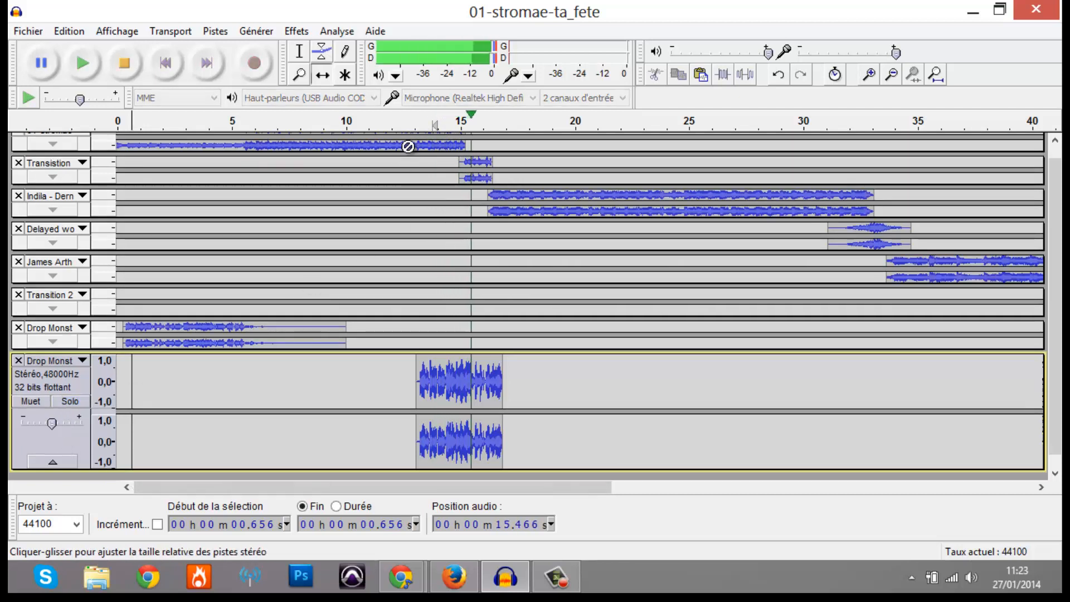
Step: Move the short Drop Monster clip to about 31 s, over the Indila to James Arthur transition, and listen to it
drag(468, 409, 869, 382)
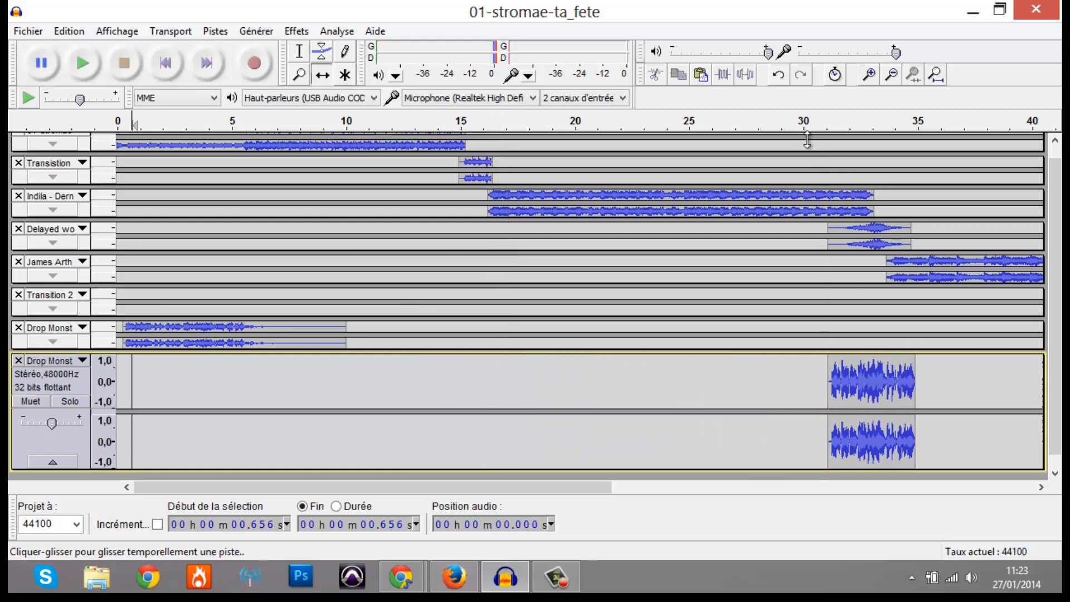
click(794, 123)
drag(454, 485, 547, 488)
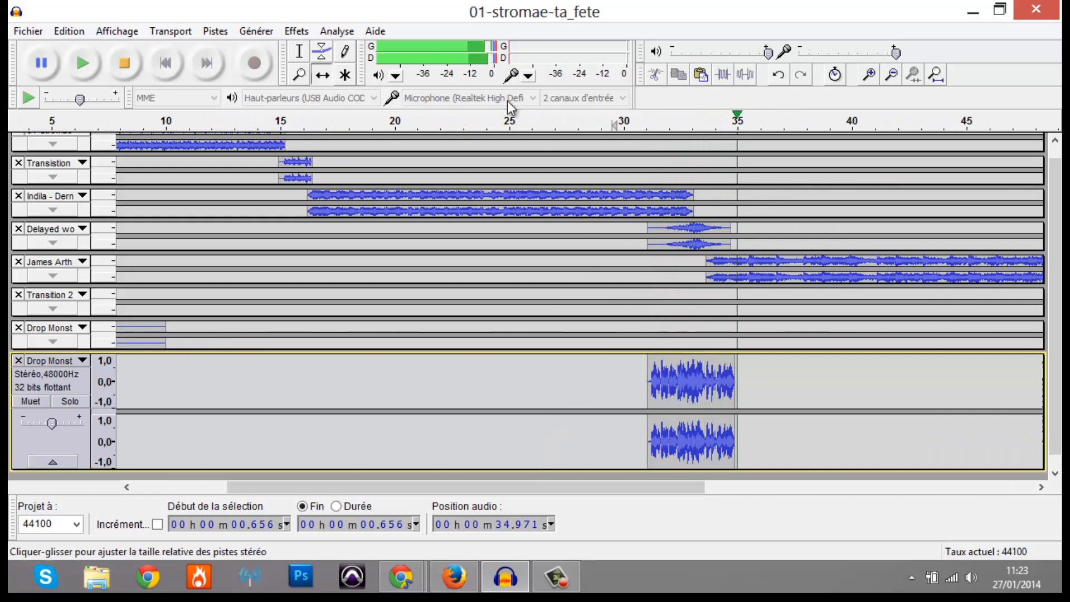
key(space)
click(300, 51)
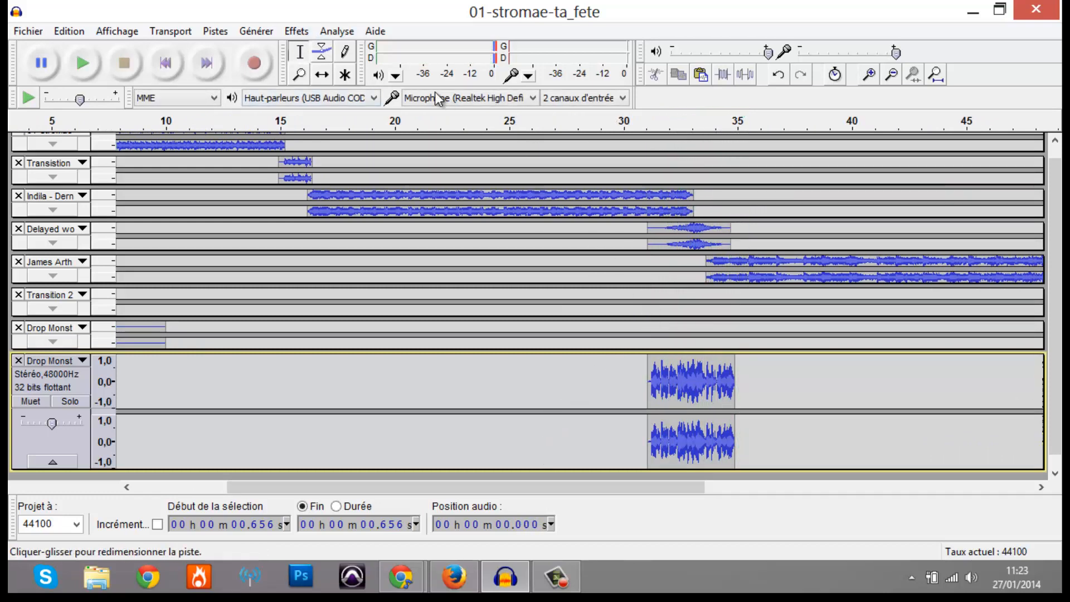
Step: Shift the short Drop Monster clip back to start at about 30.1 s and play the mix from about 27 s
drag(716, 440, 697, 437)
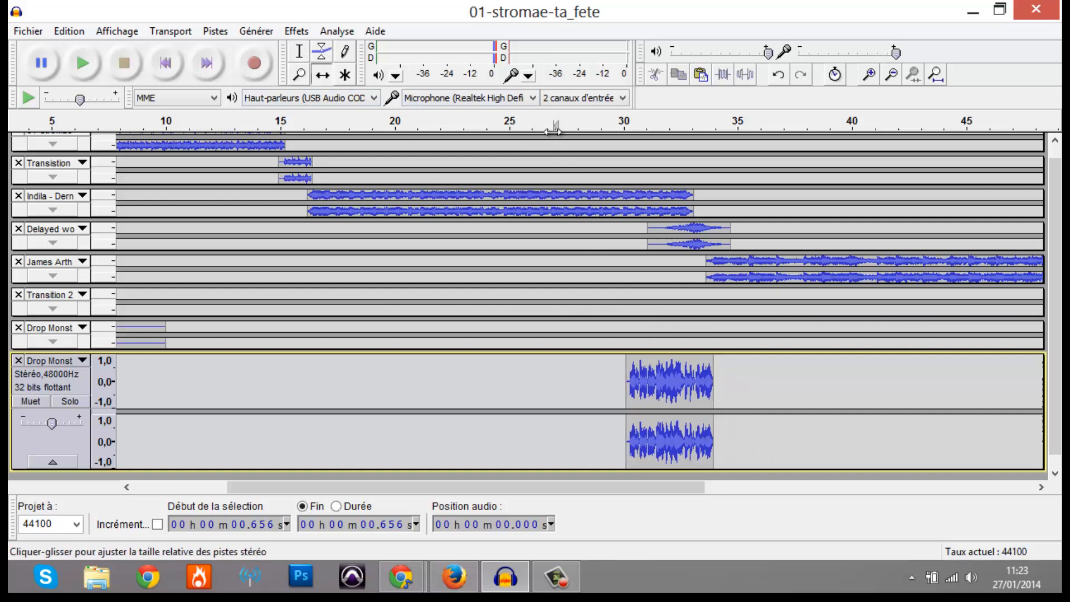
click(554, 124)
ctrl+scroll(639, 240, up, 1)
ctrl+scroll(638, 242, up, 1)
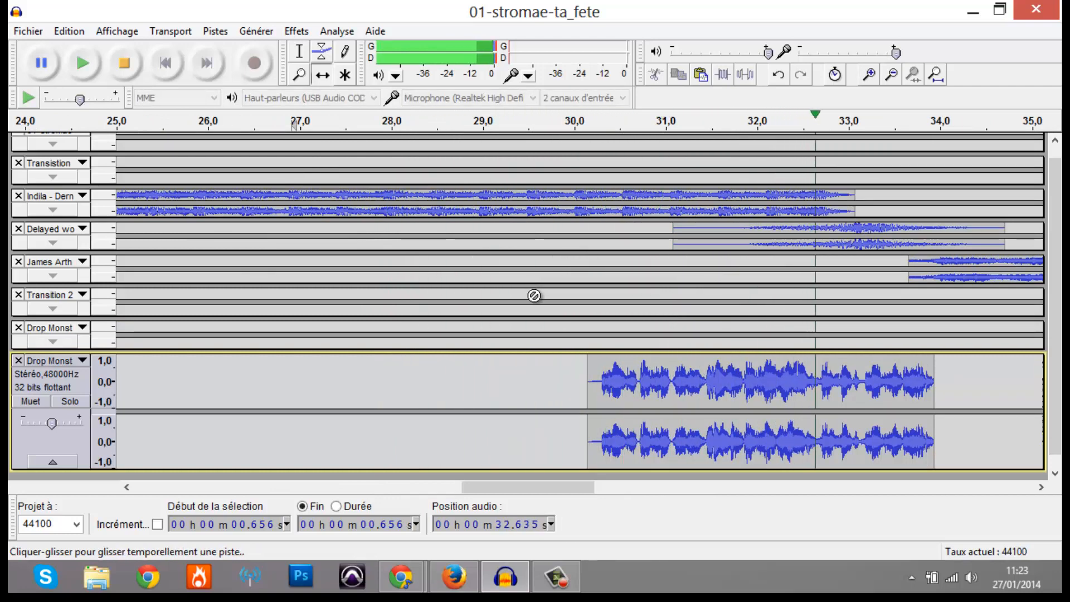
key(space)
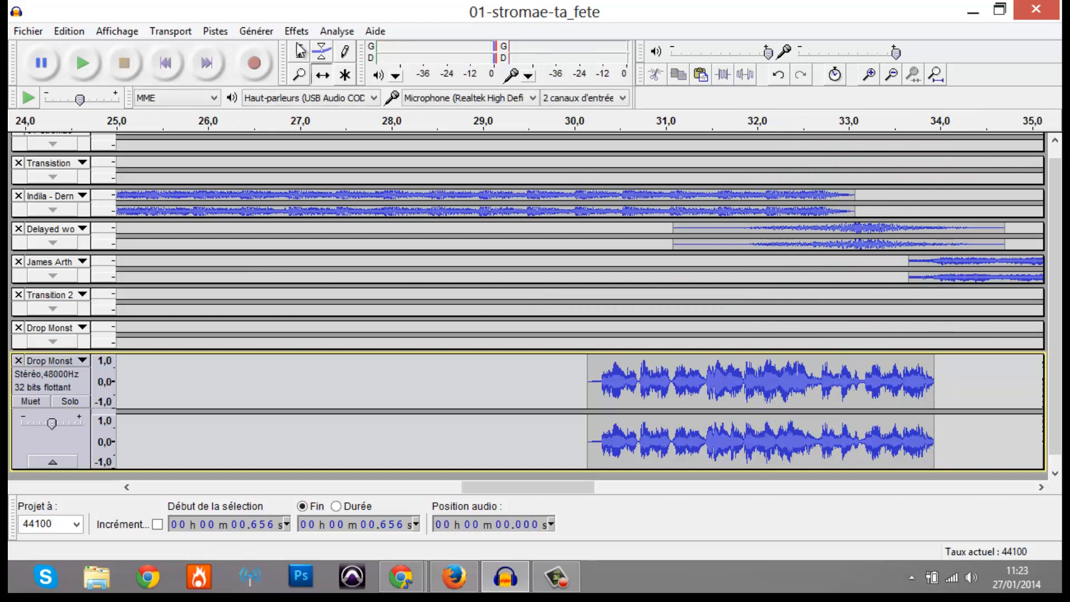
Step: Lower the Indila, Delayed woosh and James Arthur tracks from 30.086 to 33.988 s with the Amplification effect and play the result
drag(582, 207, 939, 277)
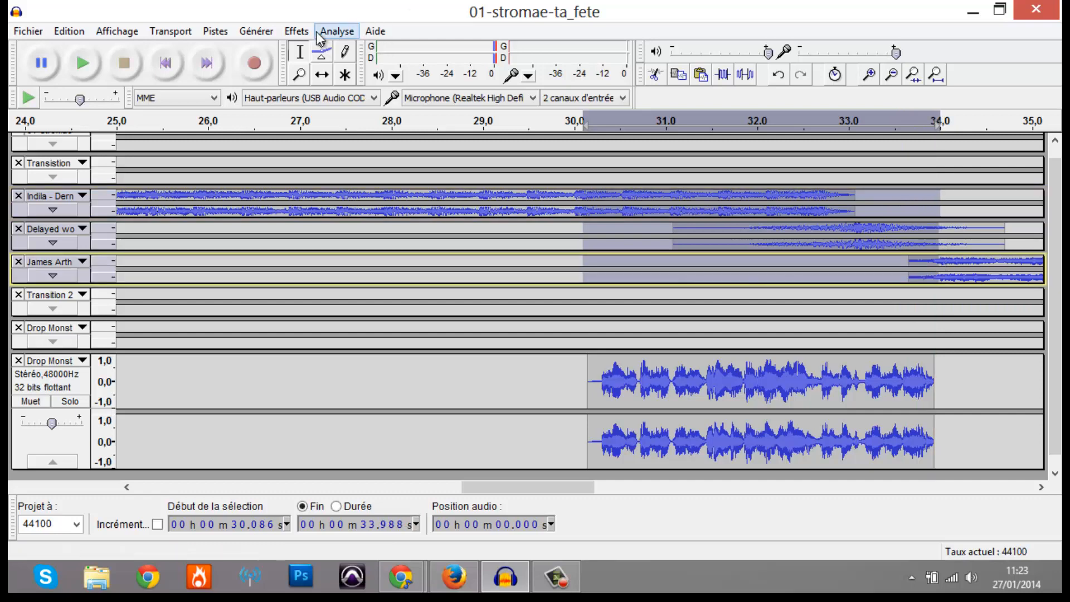
click(296, 31)
click(362, 54)
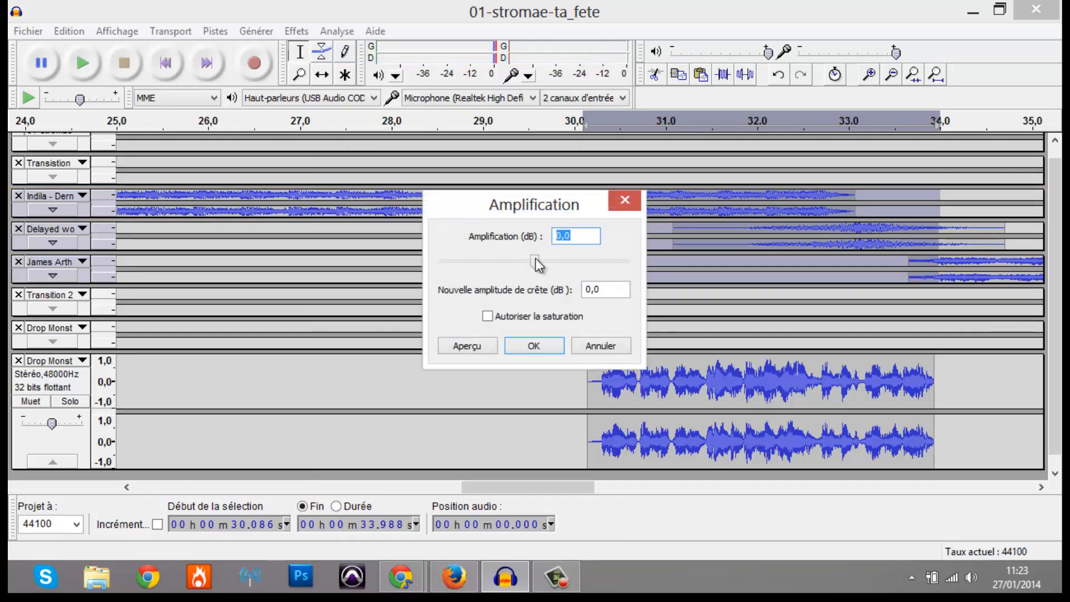
drag(534, 262, 528, 262)
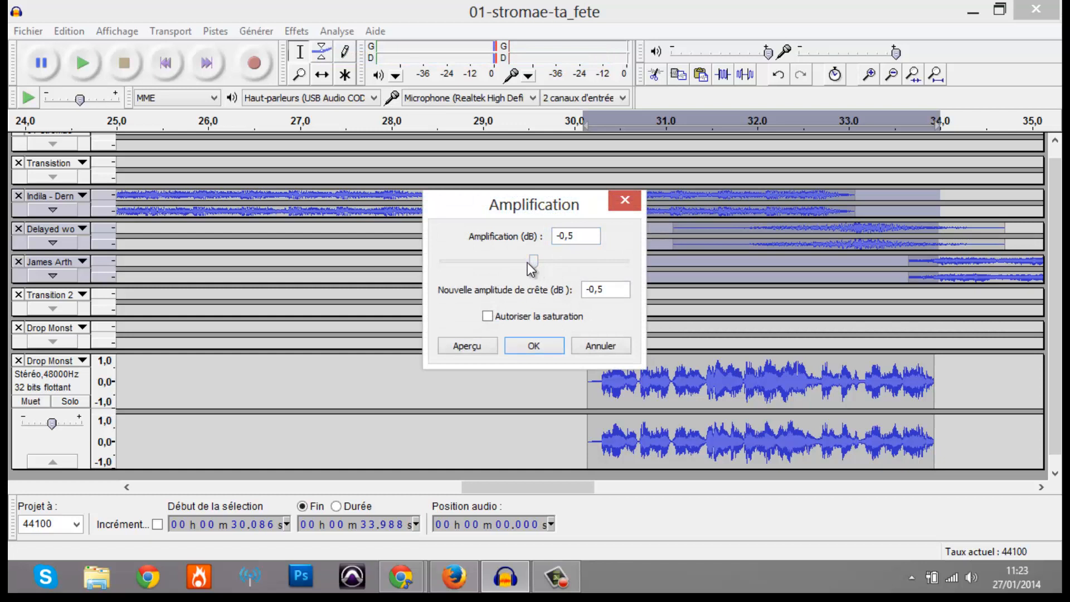
click(541, 343)
key(space)
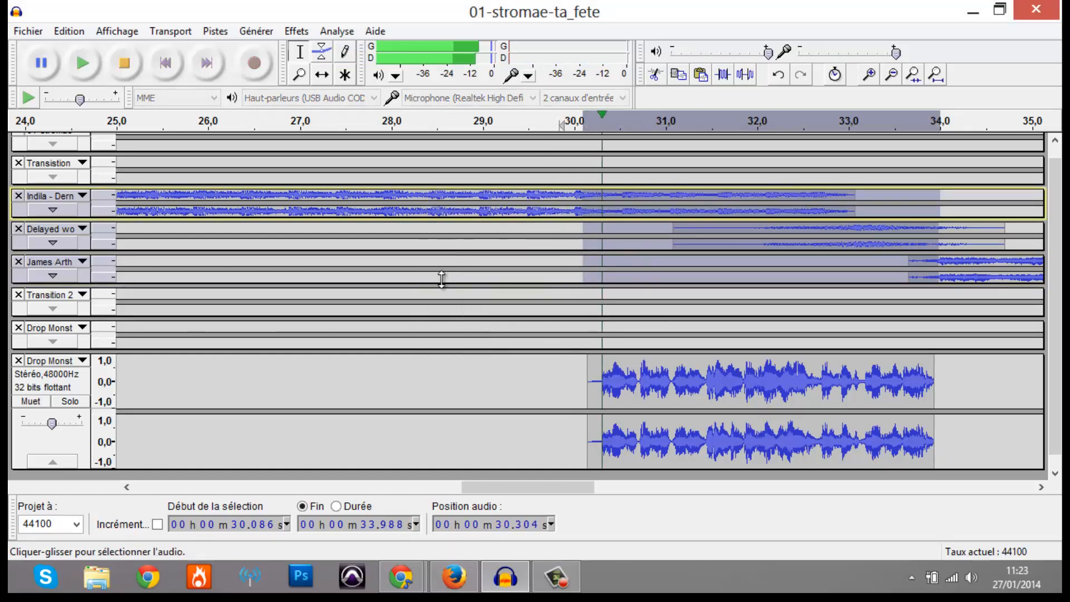
Step: Raise the lowest Drop Monster track's gain to about +4 dB while listening to the transition
drag(56, 427, 58, 427)
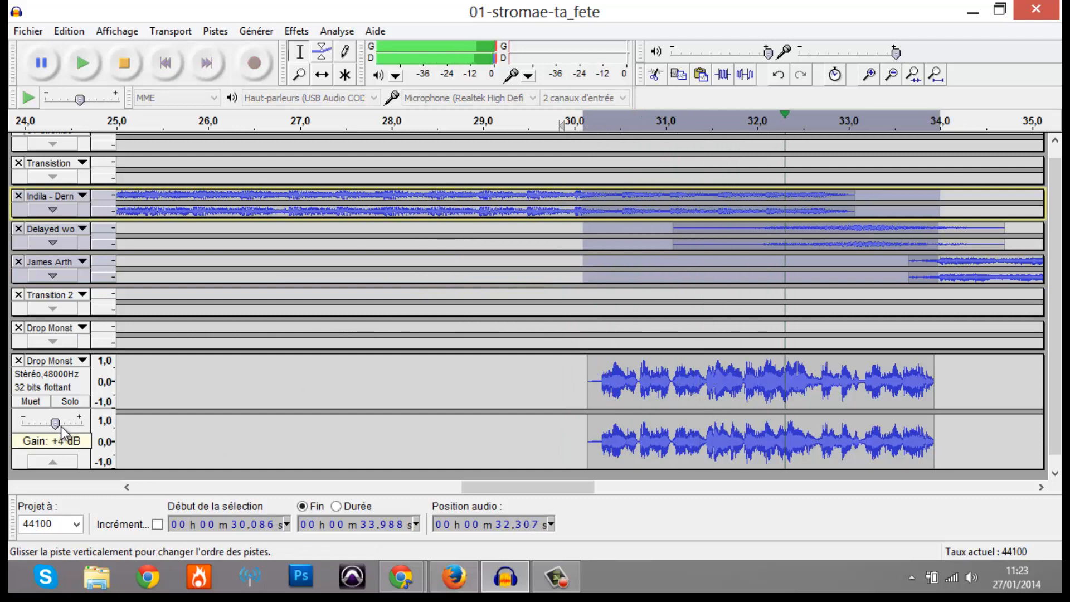
ctrl+scroll(241, 397, down, 3)
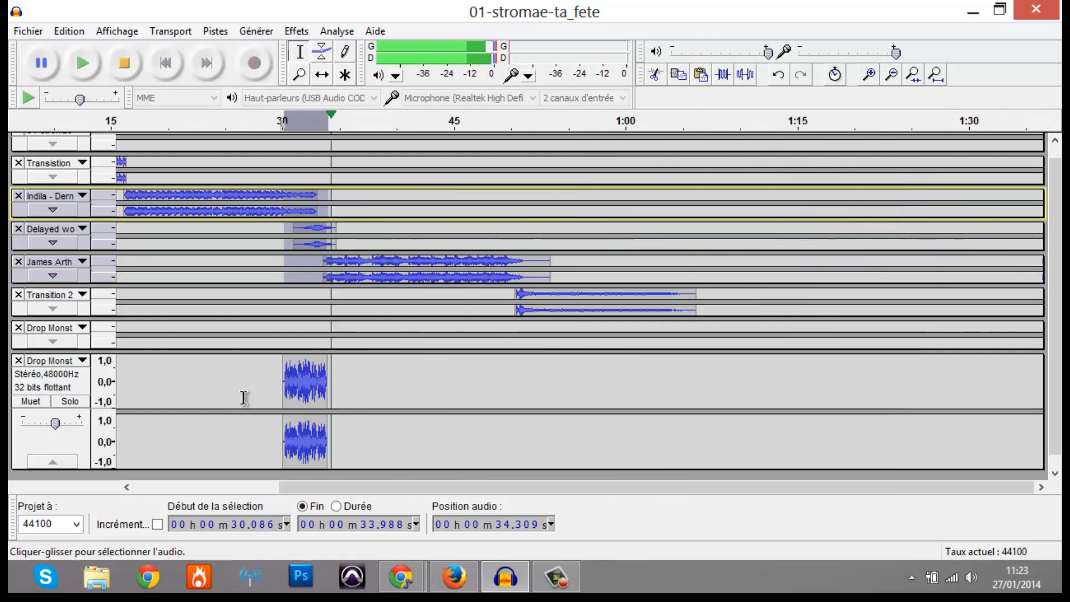
ctrl+scroll(466, 370, down, 2)
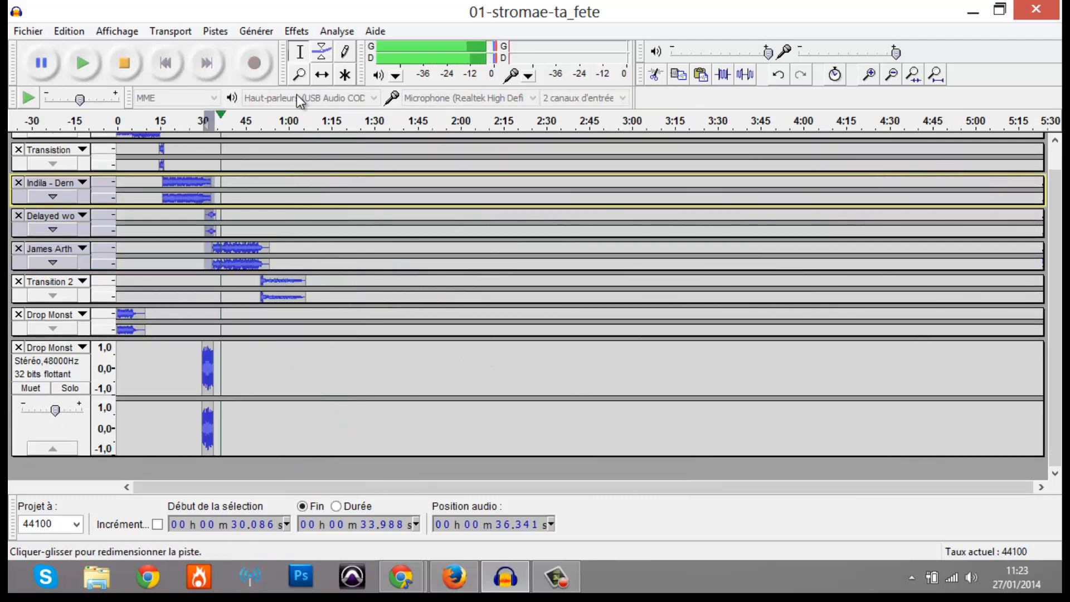
key(space)
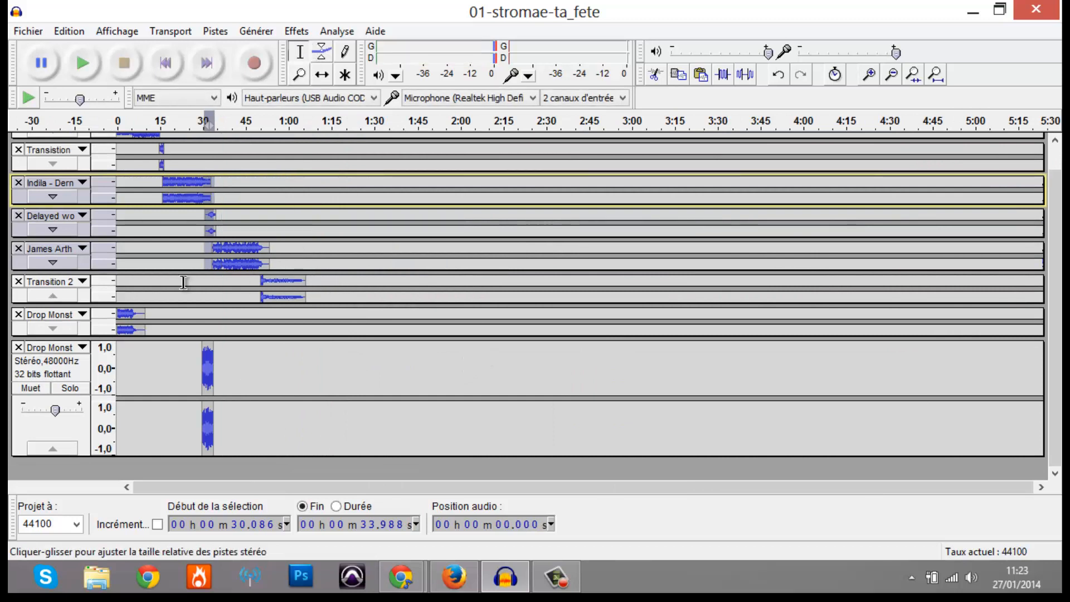
Step: Select all tracks from 0 to about 1 min 26 s and play the whole mix
drag(363, 430, 114, 323)
drag(89, 47, 8, 179)
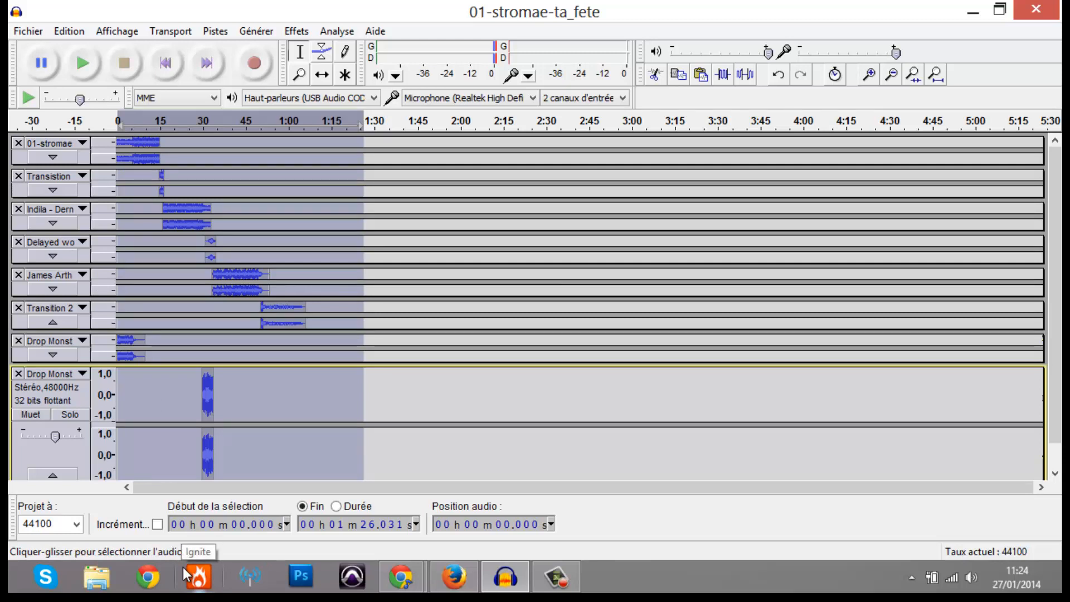
key(space)
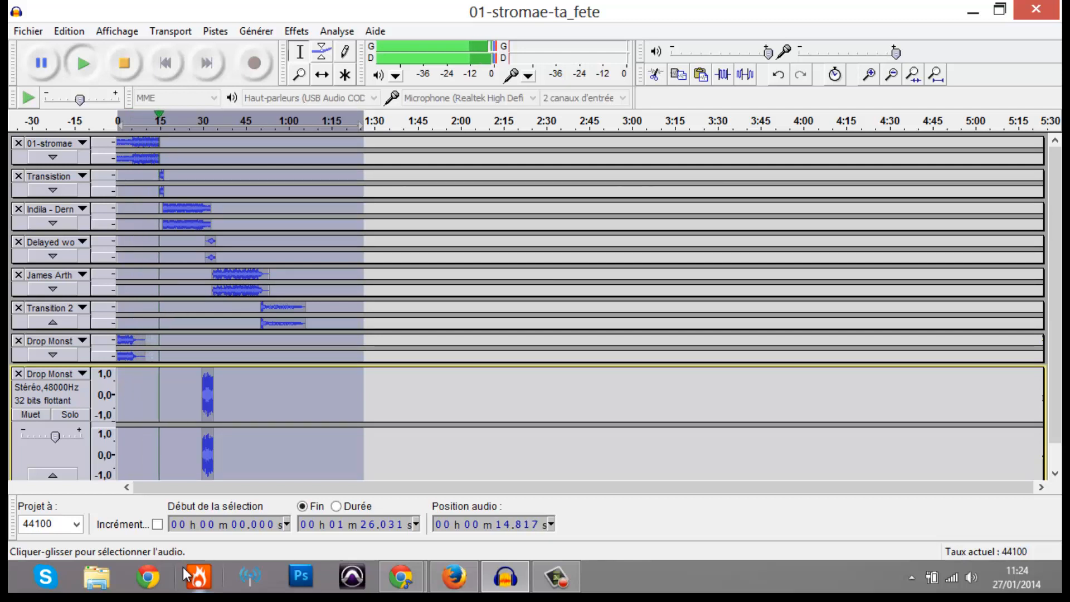
click(549, 579)
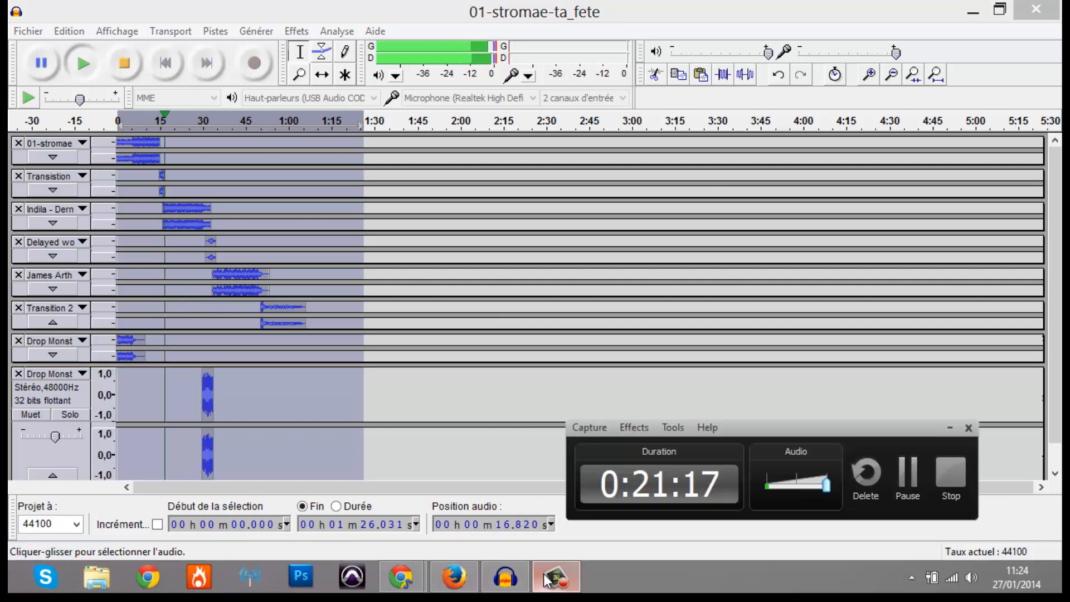
click(549, 579)
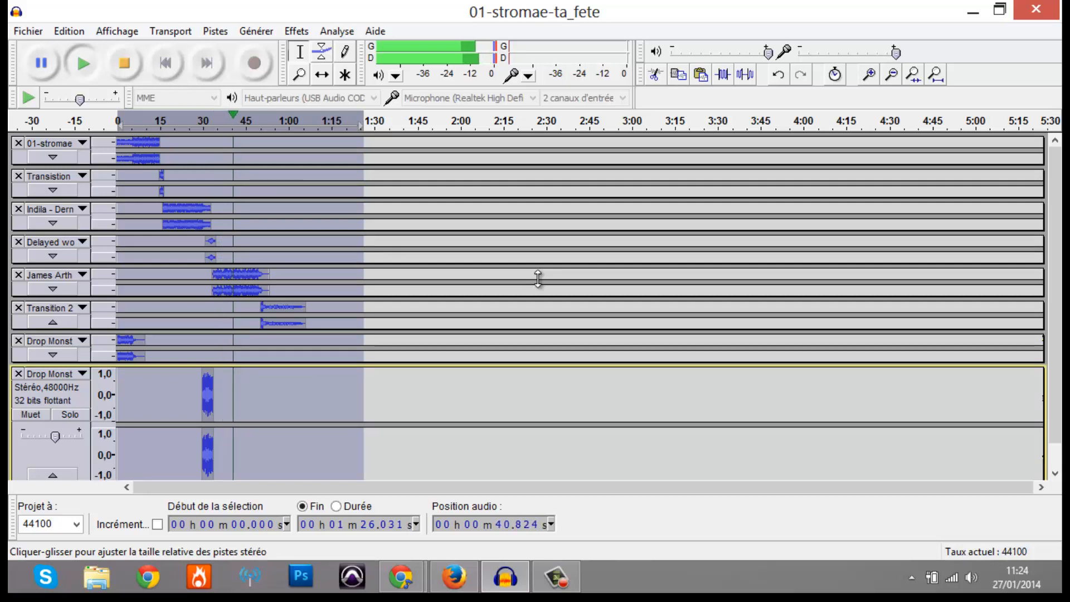
Step: Stop the playback and examine the junction between the end of the James Arthur clip and the start of Transition 2, around 50 s
scroll(538, 279, up, 3)
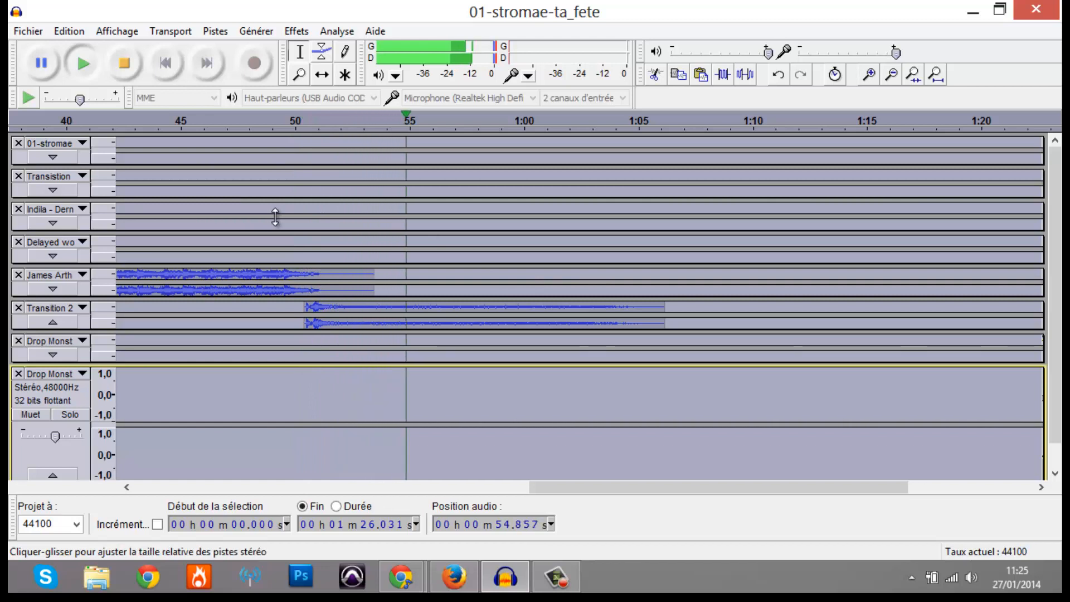
key(space)
click(295, 308)
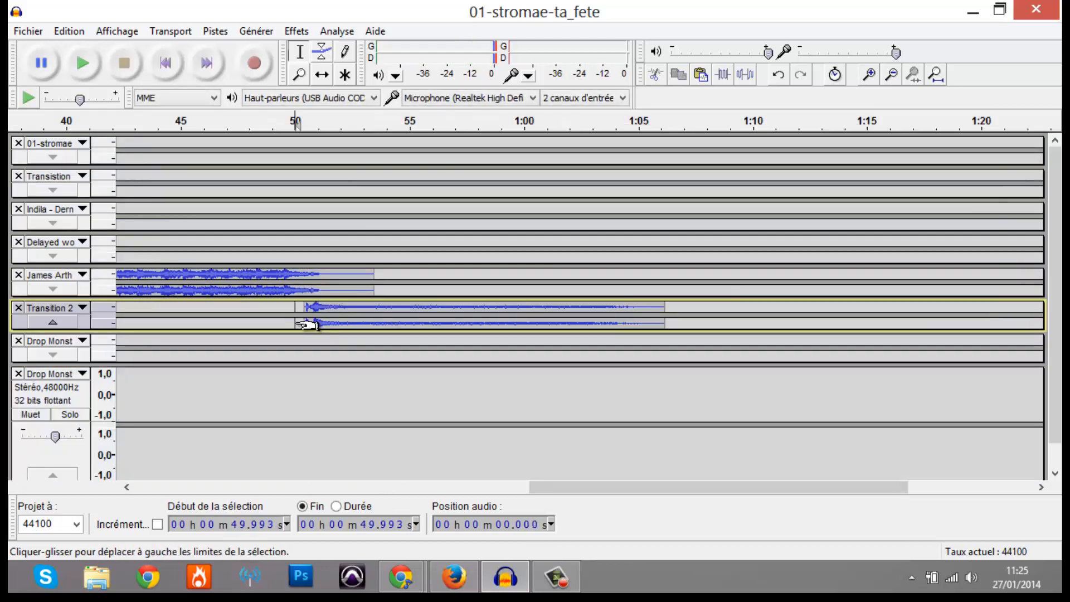
ctrl+scroll(307, 308, up, 2)
click(284, 320)
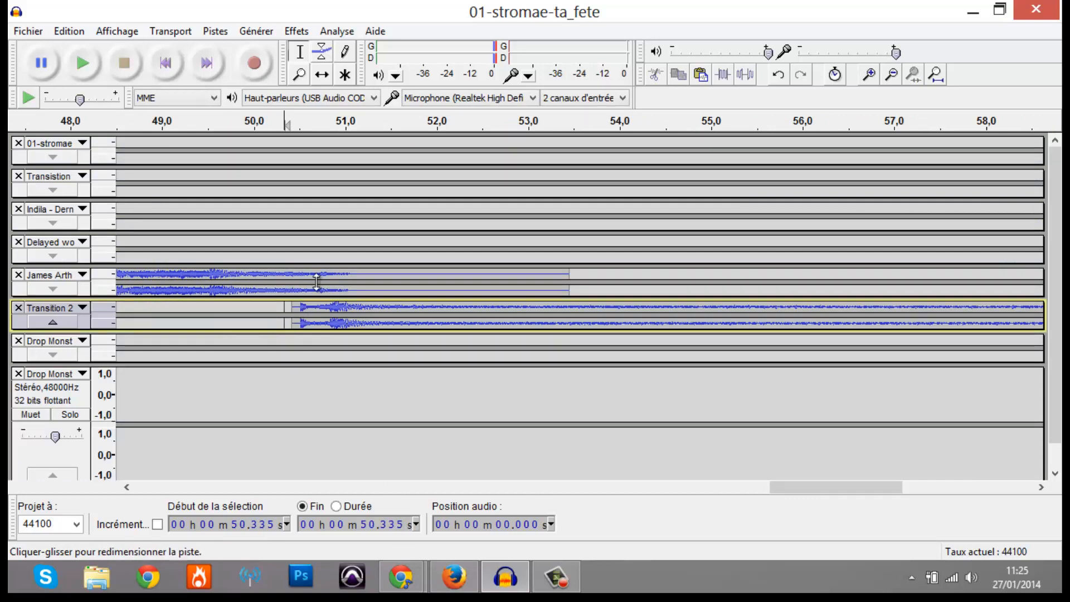
ctrl+scroll(423, 335, down, 3)
ctrl+scroll(423, 335, down, 2)
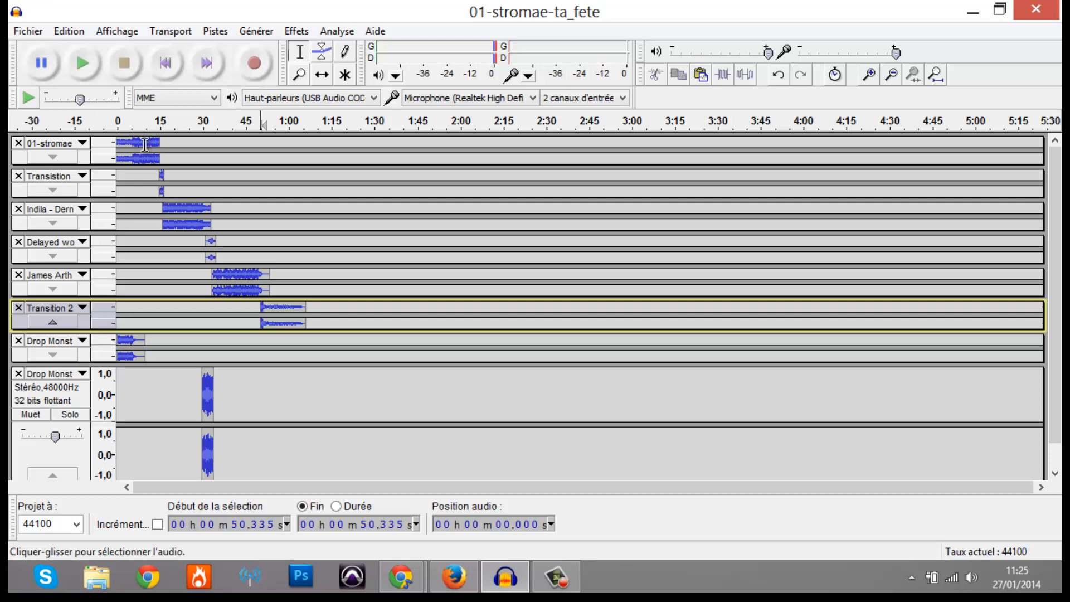
Step: Clear the selection across the upper tracks and collapse the lowest Drop Monster track to its minimized height
drag(136, 144, 313, 358)
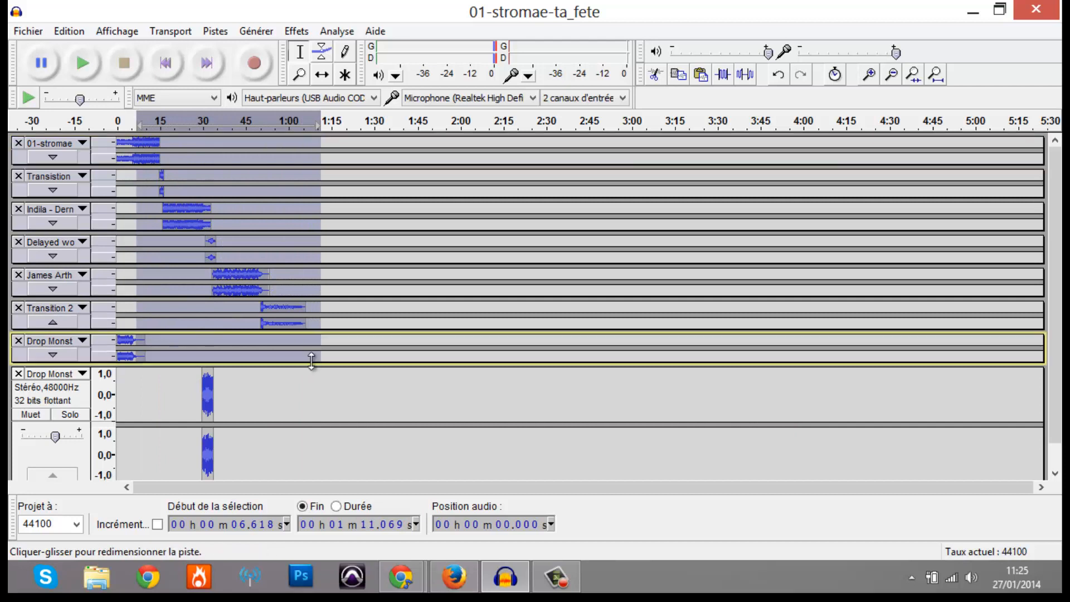
click(389, 415)
scroll(361, 451, up, 1)
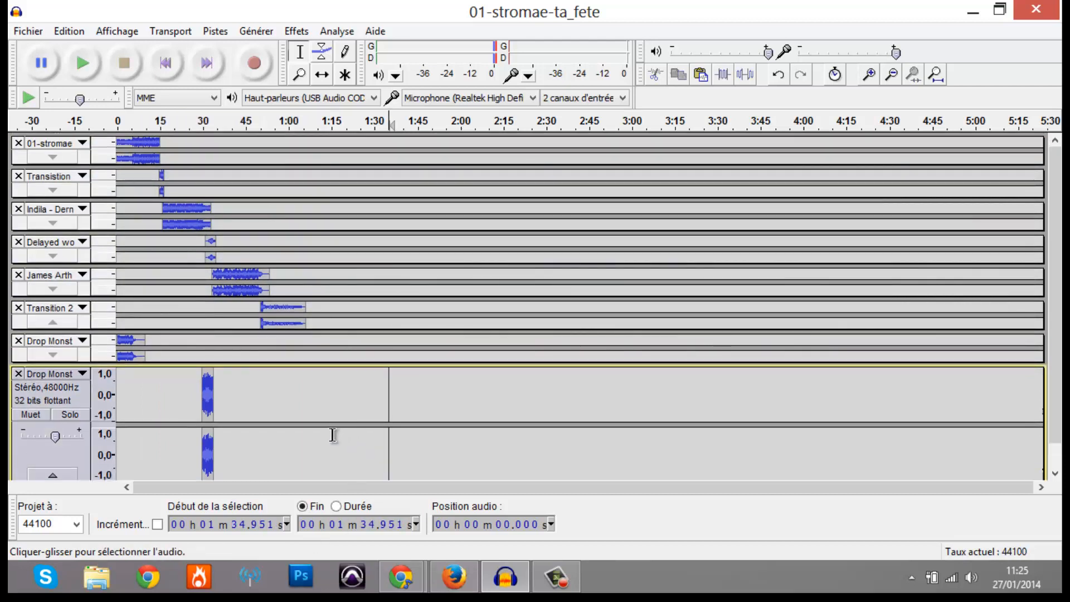
scroll(330, 444, down, 1)
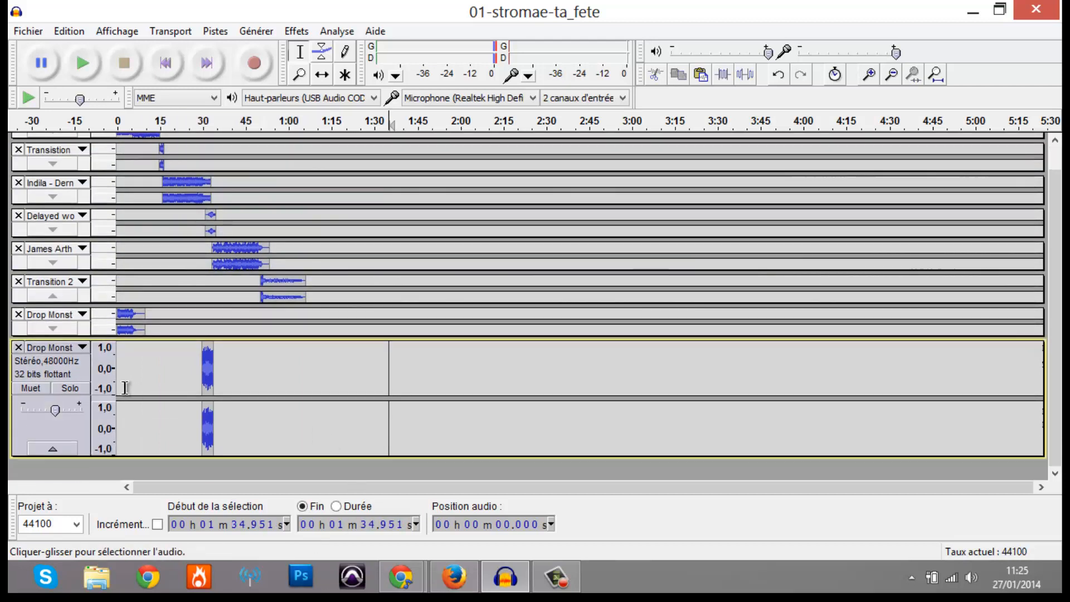
click(64, 450)
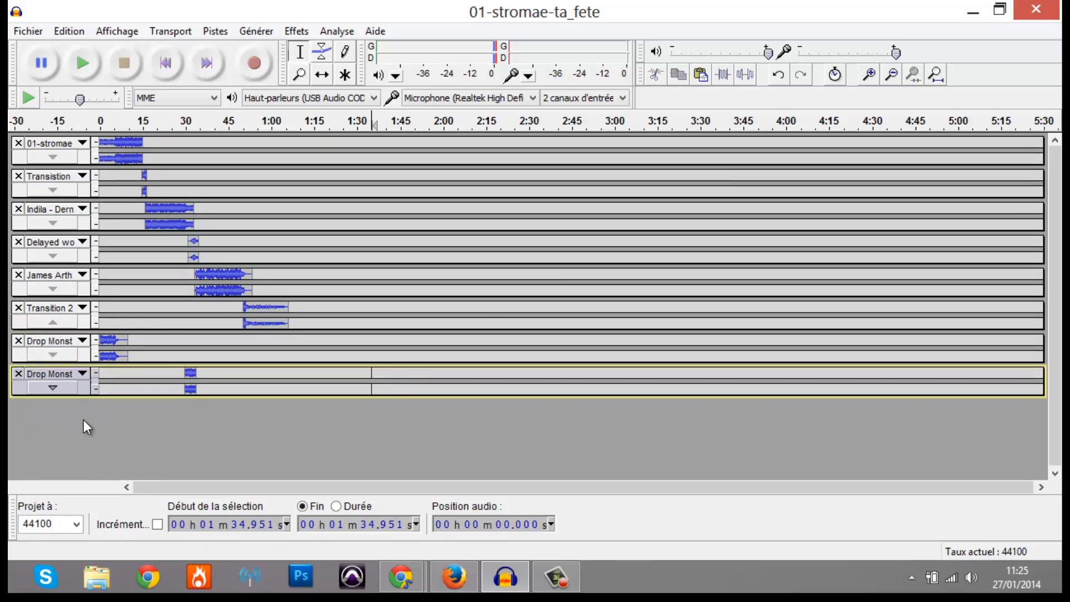